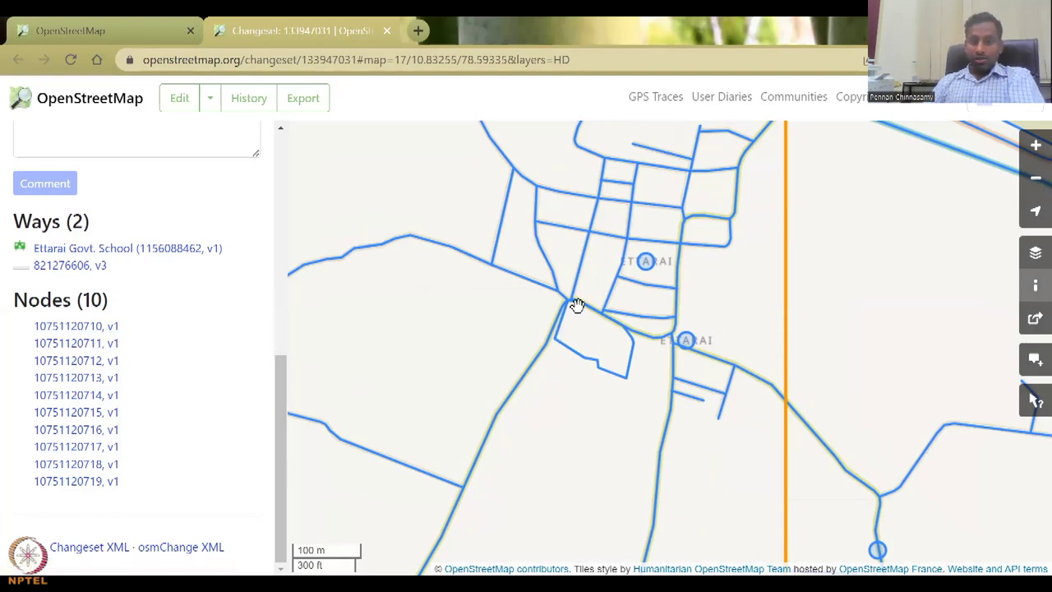
- Examine the school outline on the changeset map and review the changeset's details
scroll(601, 376, "up", 3)
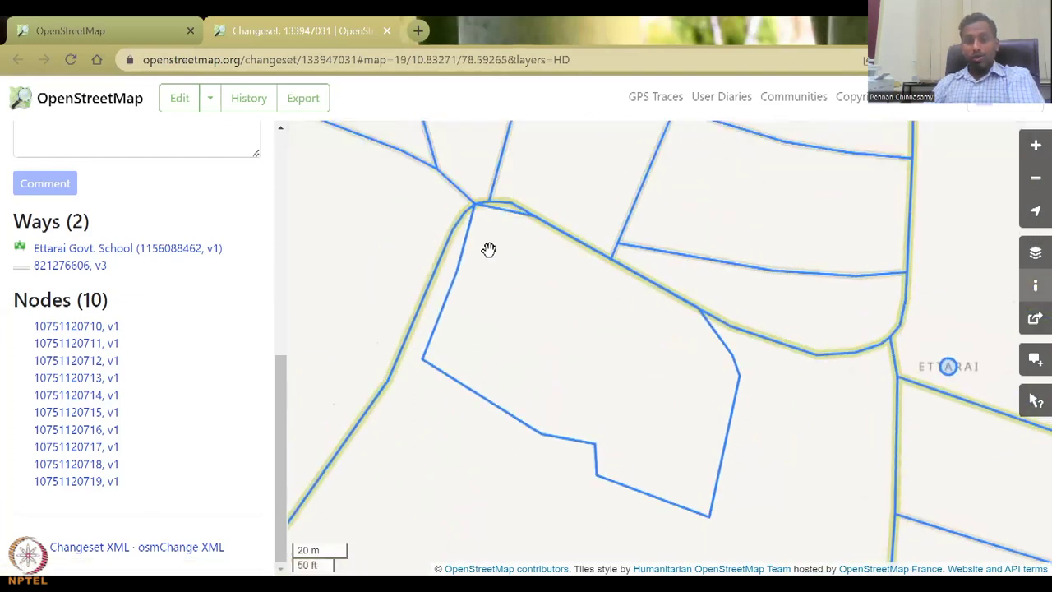
scroll(567, 378, "down", 2)
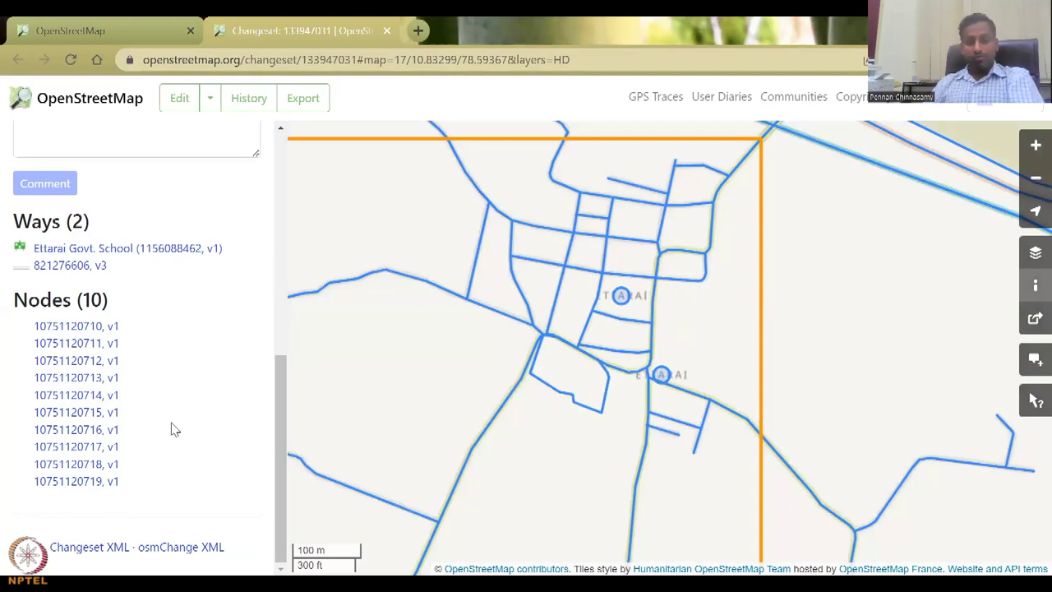
scroll(196, 345, "up", 4)
scroll(205, 362, "up", 3)
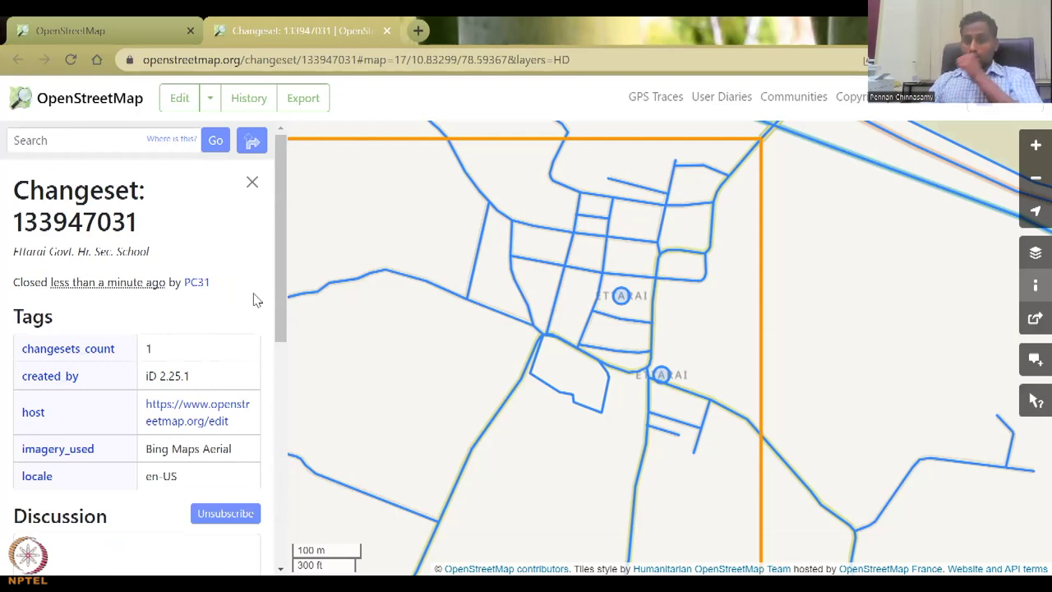
- Open the export options, review the area bounds and alternative download sources, and close them without exporting
left_click(303, 98)
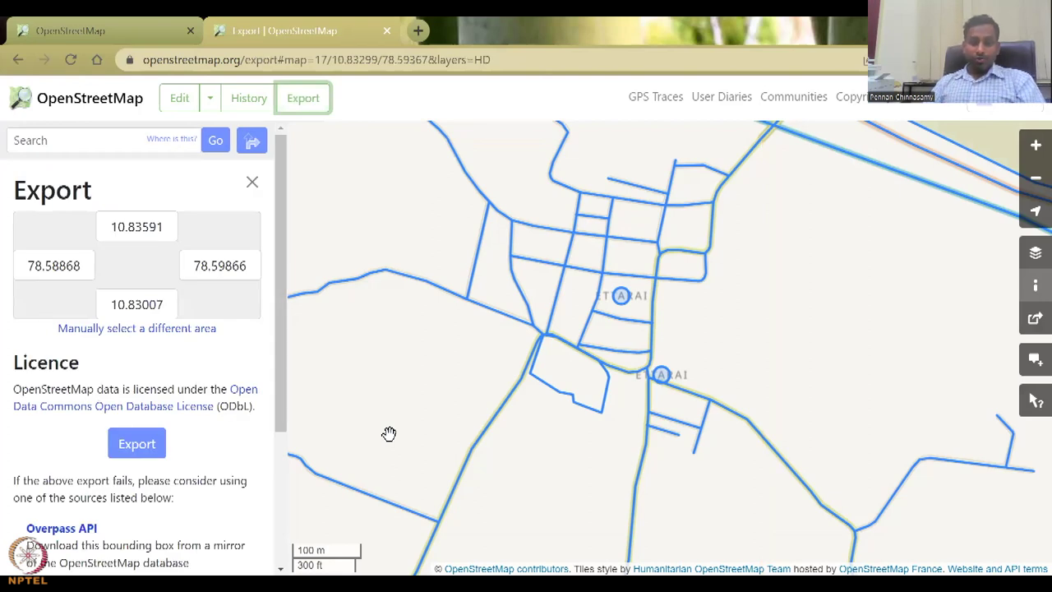
scroll(230, 452, "down", 3)
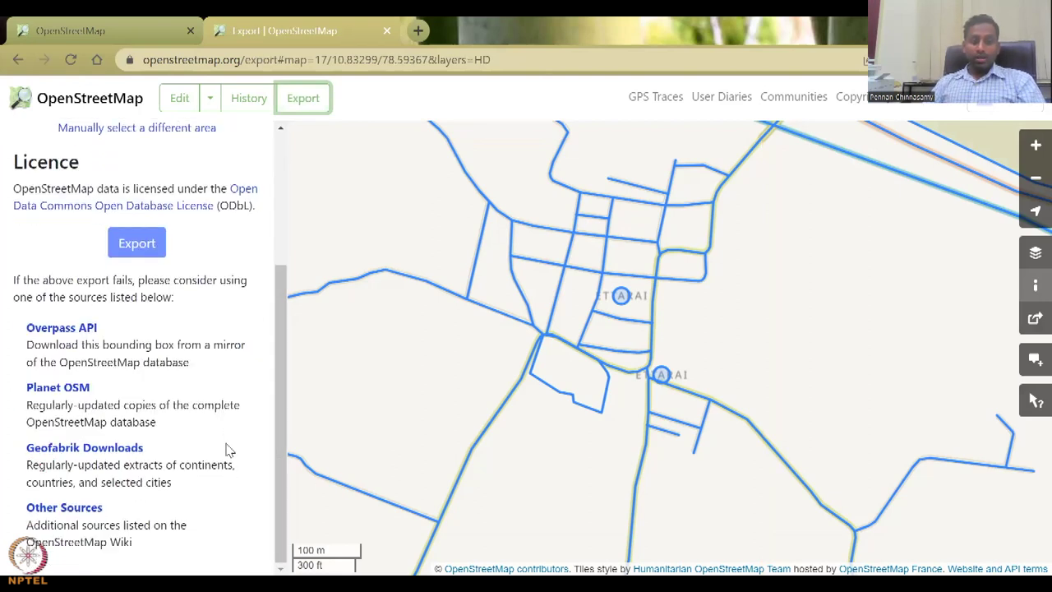
scroll(229, 449, "up", 1)
scroll(229, 449, "up", 3)
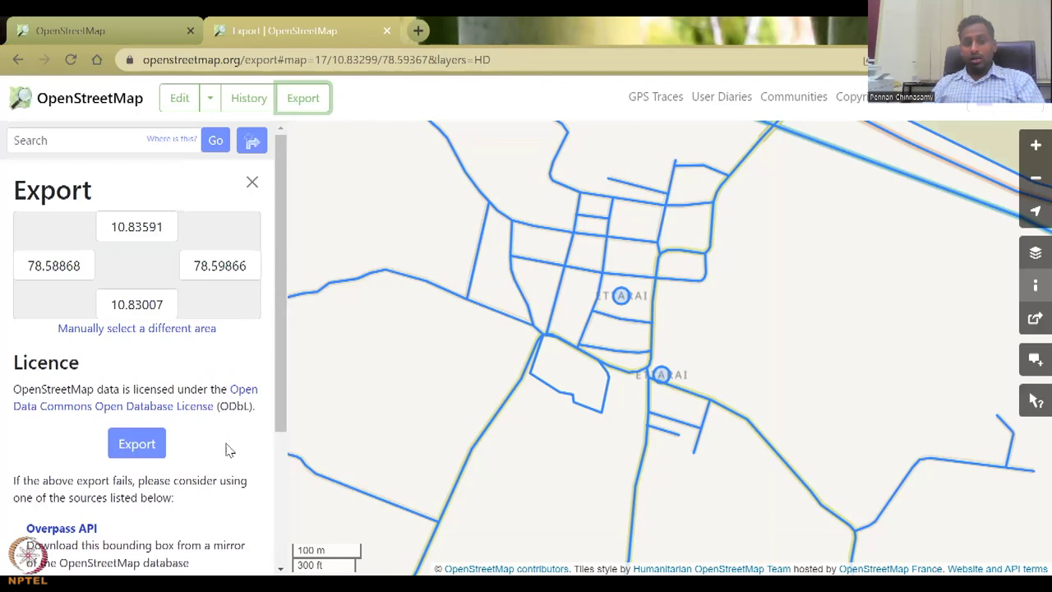
left_click(252, 182)
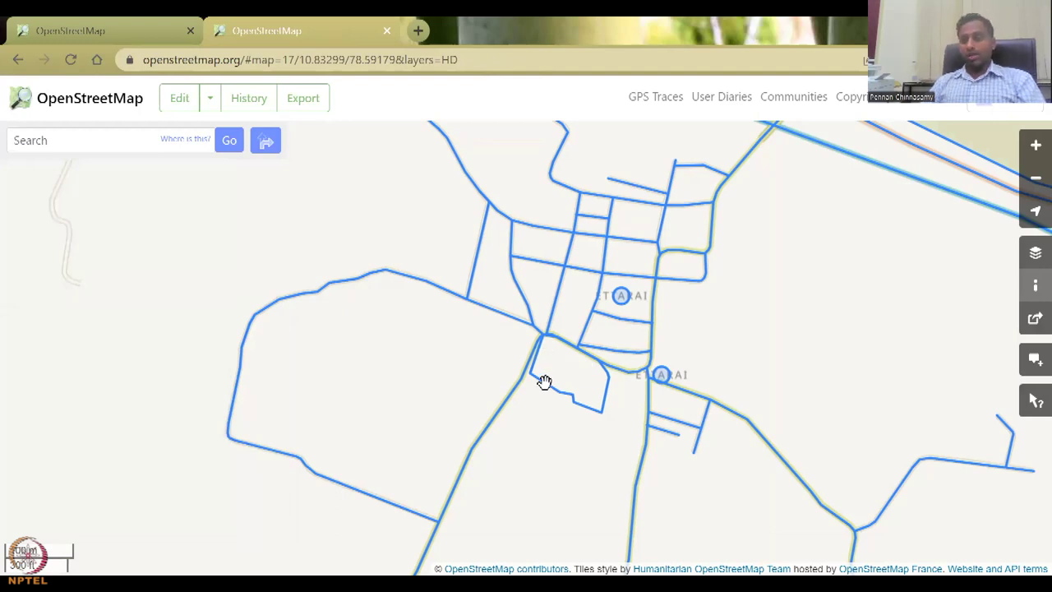
- Switch the base map to the Standard layer and open the Ettarai area for editing
left_click(1035, 252)
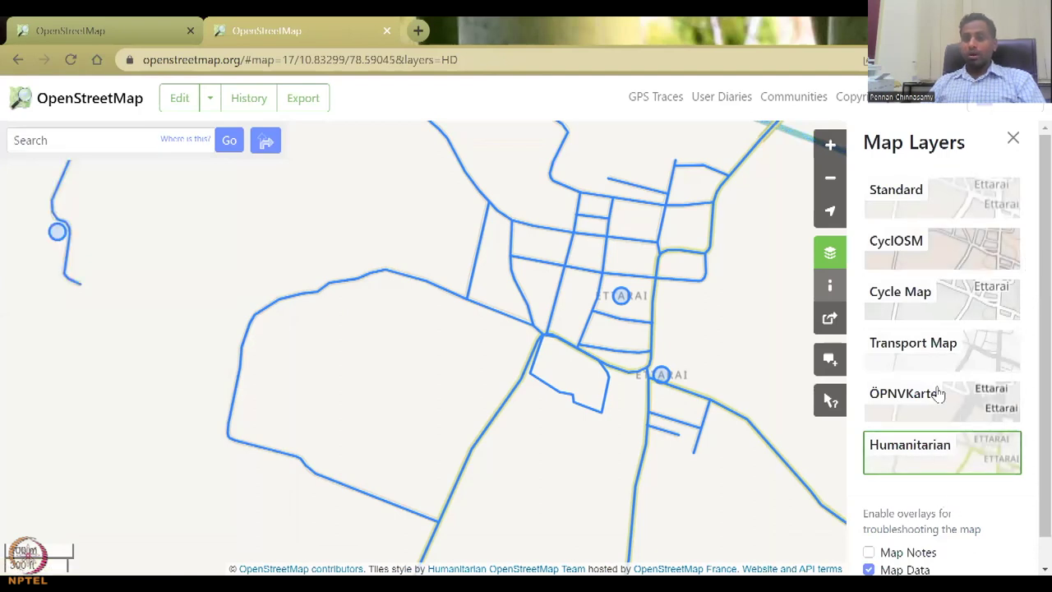
left_click(927, 207)
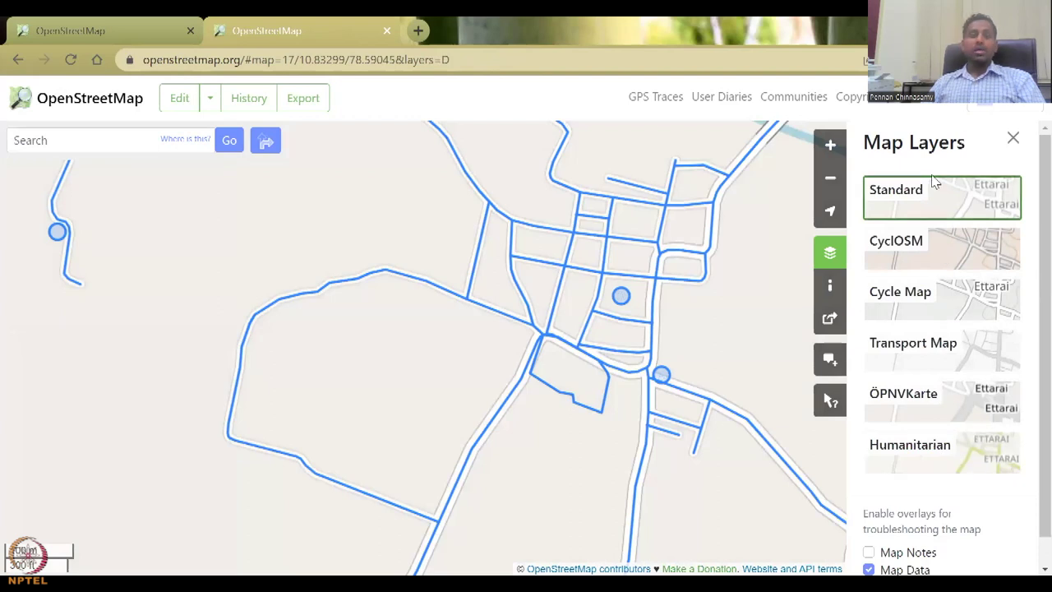
left_click(168, 99)
left_click(210, 101)
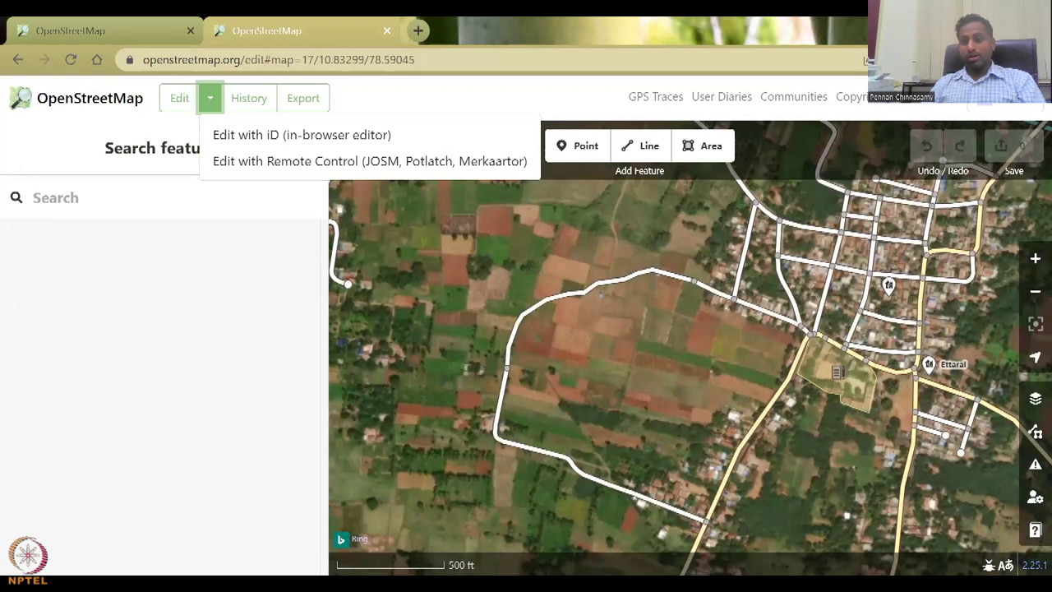
- Dismiss the editor choices and select the Ettarai Govt. School grounds on the satellite map
scroll(818, 394, "up", 3)
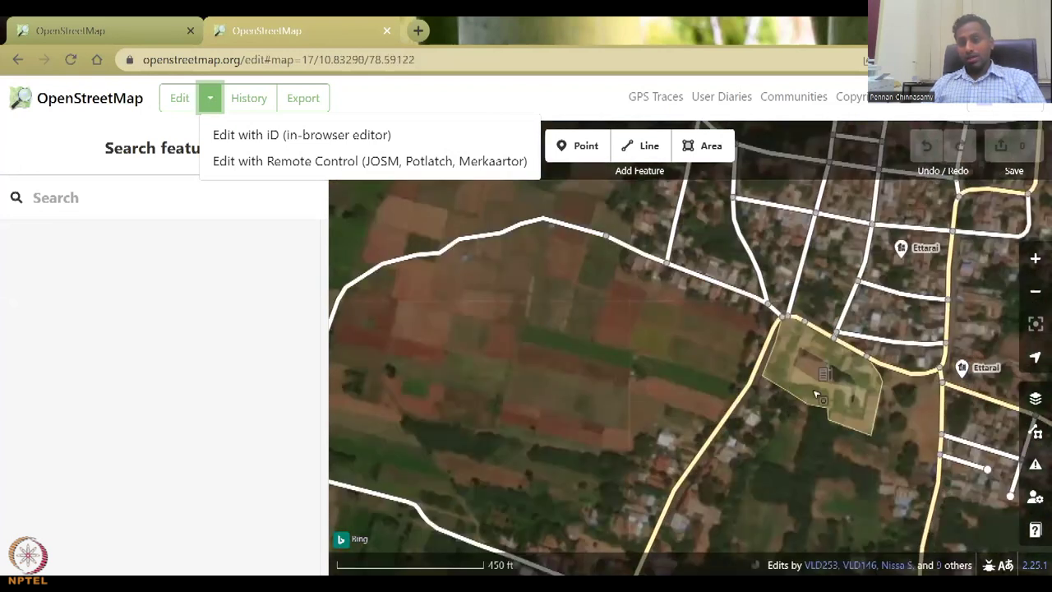
left_click(914, 321)
key("Escape")
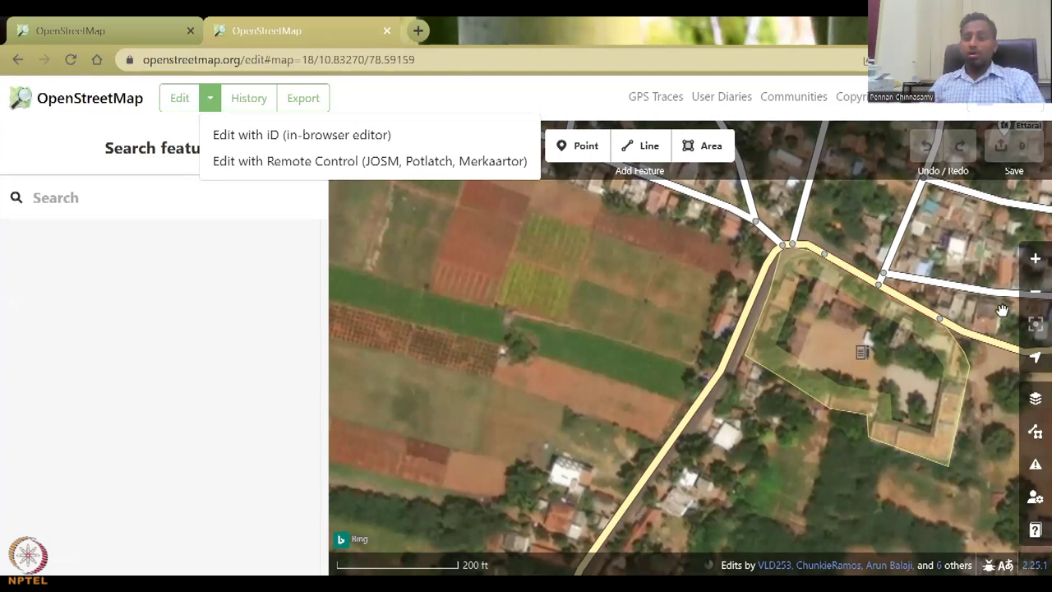
left_click_drag(906, 376, 647, 381)
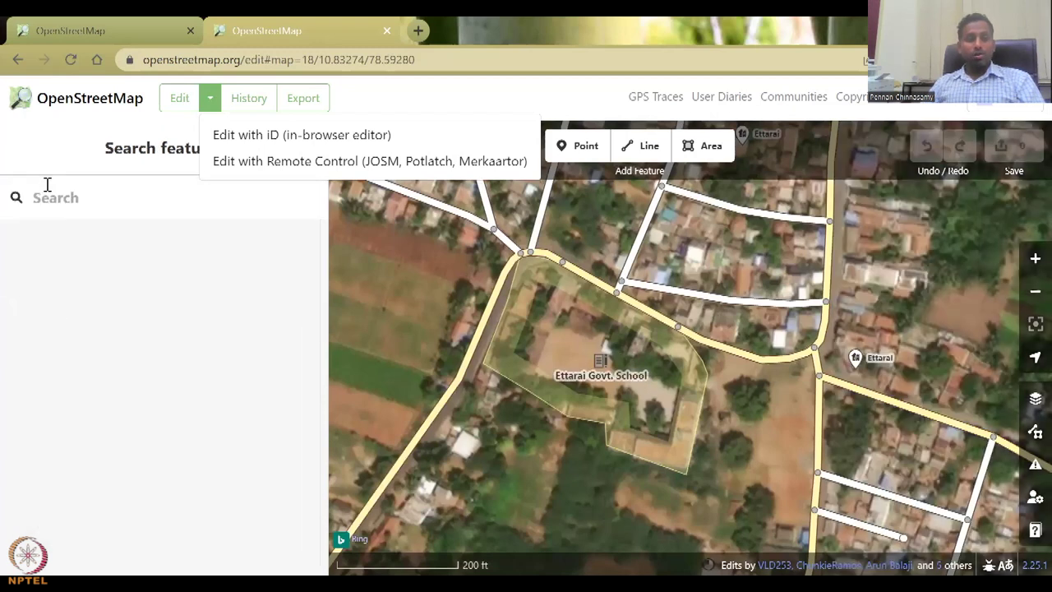
left_click(420, 100)
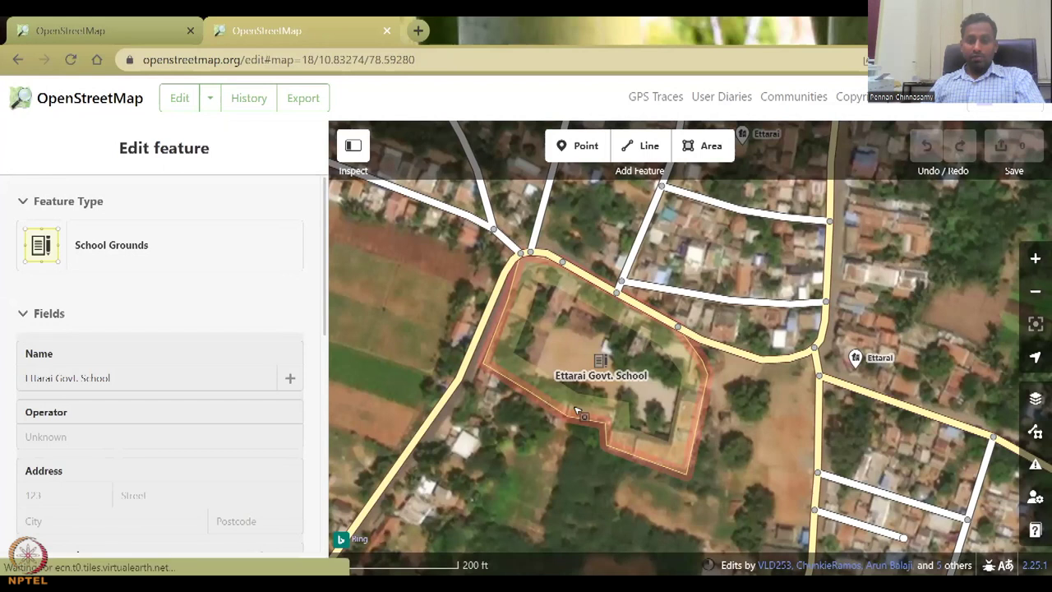
left_click(578, 411)
- Review the school's attribute fields and the available Grade Levels options without choosing one
scroll(148, 371, "down", 3)
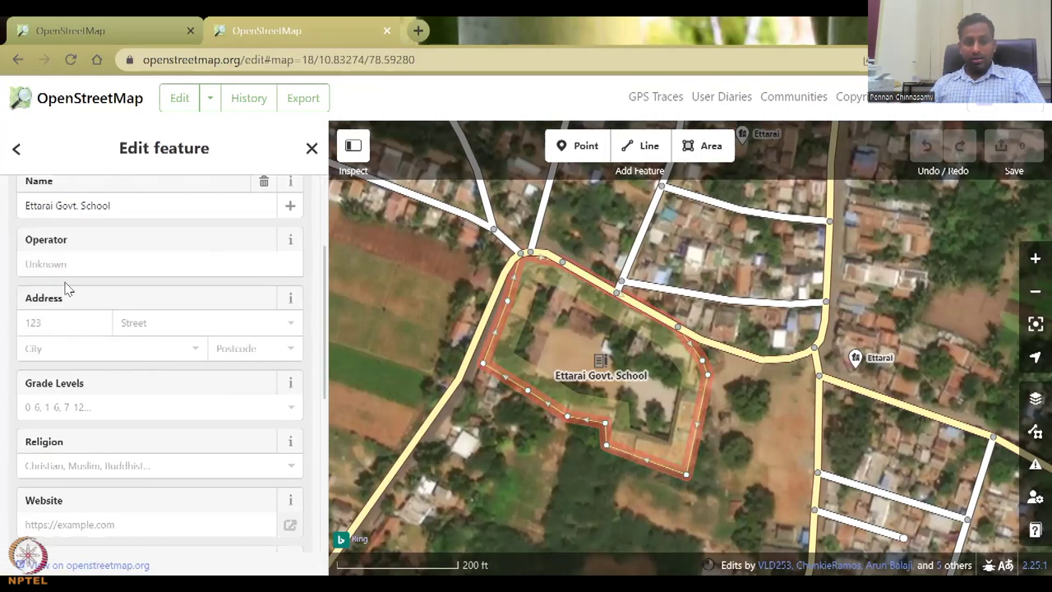
scroll(78, 440, "down", 3)
left_click(84, 241)
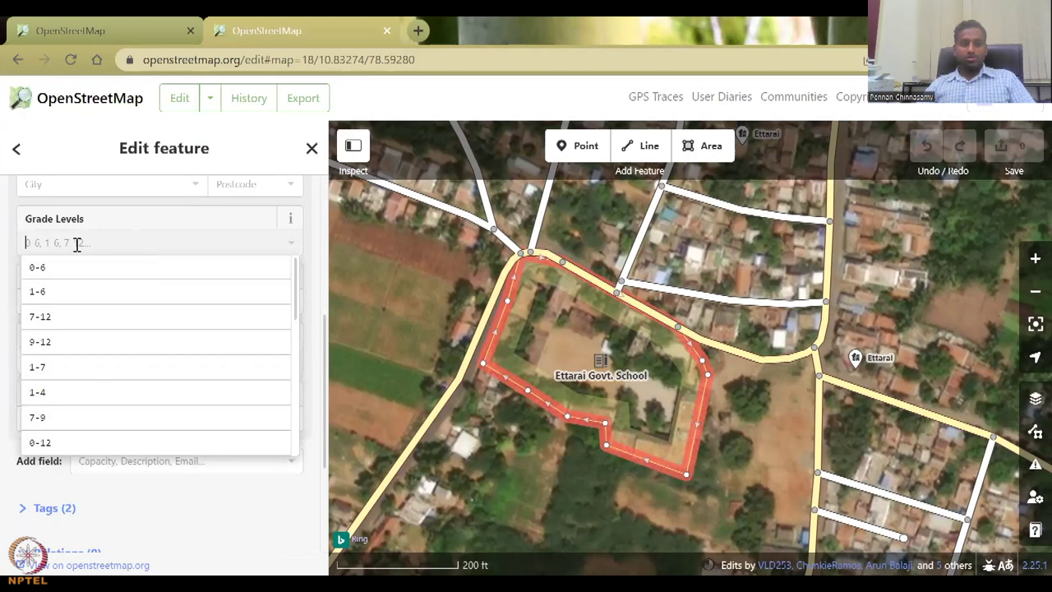
scroll(87, 424, "down", 2)
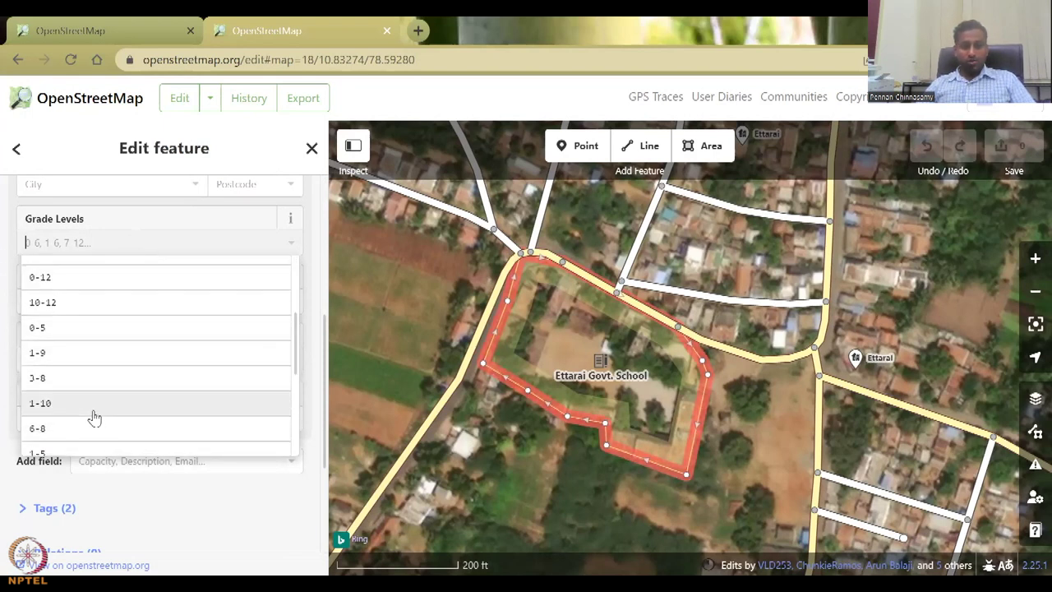
scroll(91, 386, "down", 3)
scroll(93, 380, "up", 4)
left_click(8, 344)
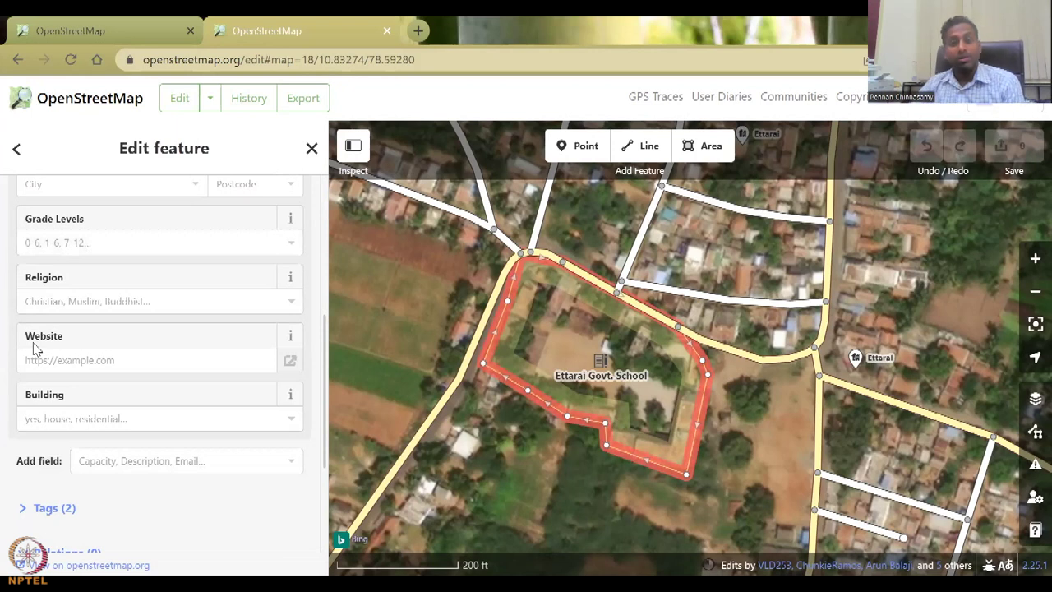
- Examine the roads, fields and settlement around the school grounds on the satellite imagery
left_click_drag(466, 305, 649, 304)
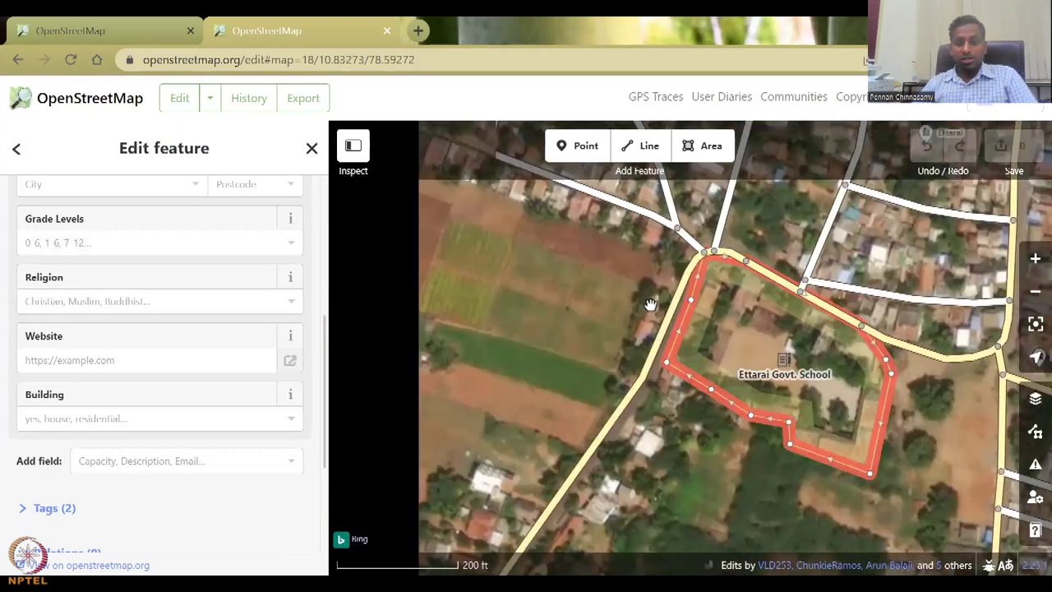
left_click_drag(547, 425, 642, 312)
left_click_drag(666, 534, 705, 271)
scroll(688, 378, "down", 3)
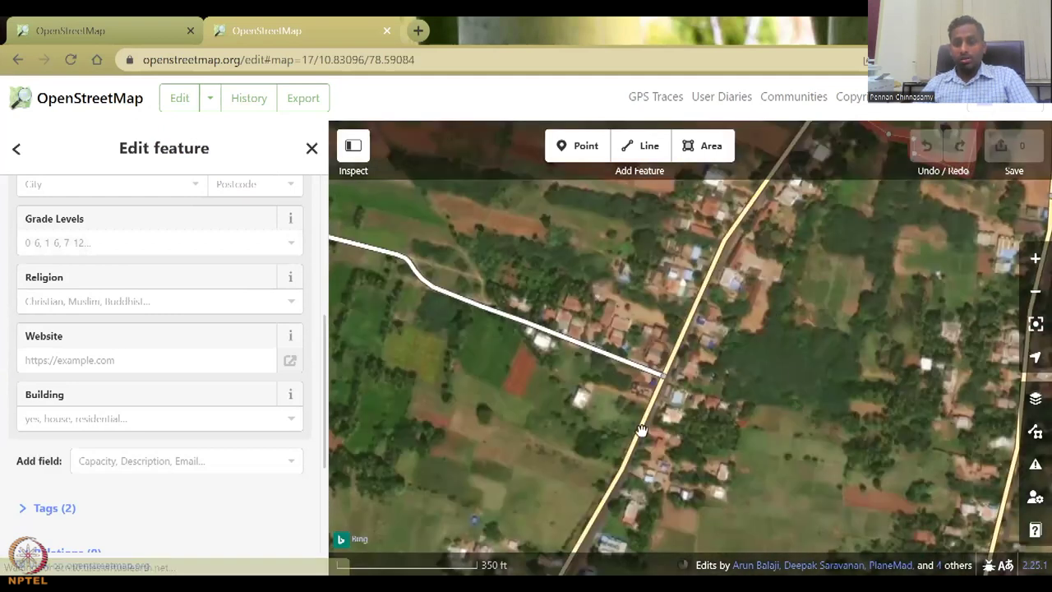
scroll(702, 394, "down", 2)
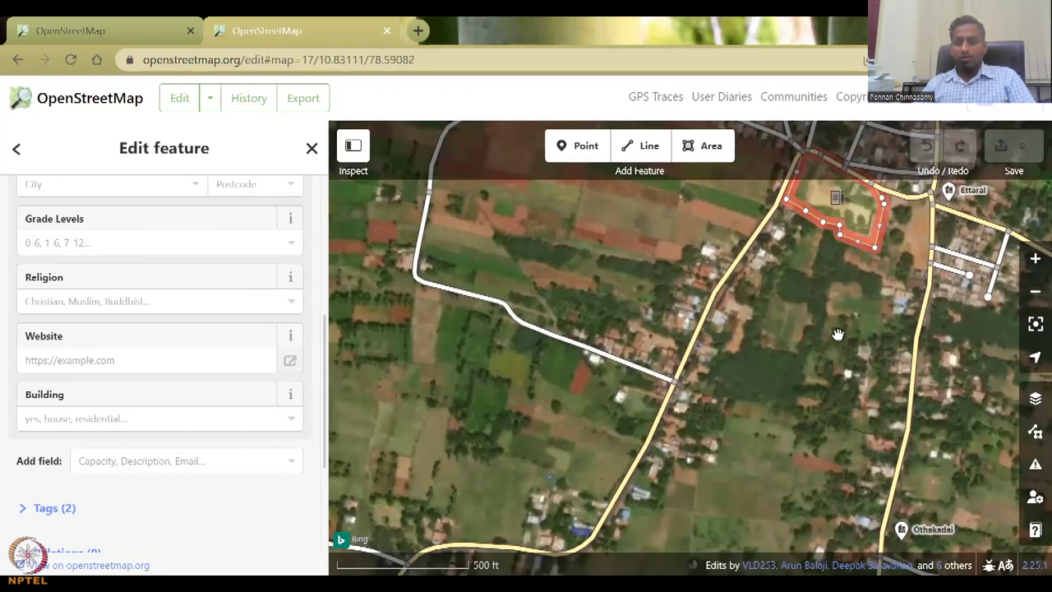
left_click_drag(836, 335, 646, 518)
left_click_drag(794, 178, 752, 307)
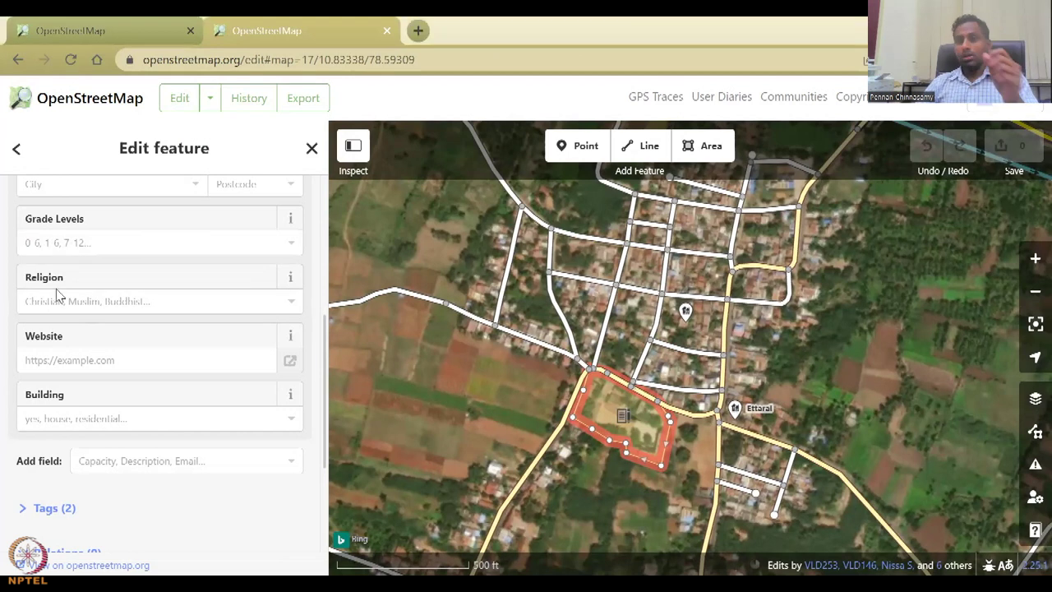
- Switch to QGIS and examine how the MH_HealthCare points are distributed, including the sparsely covered areas
key("alt+Tab")
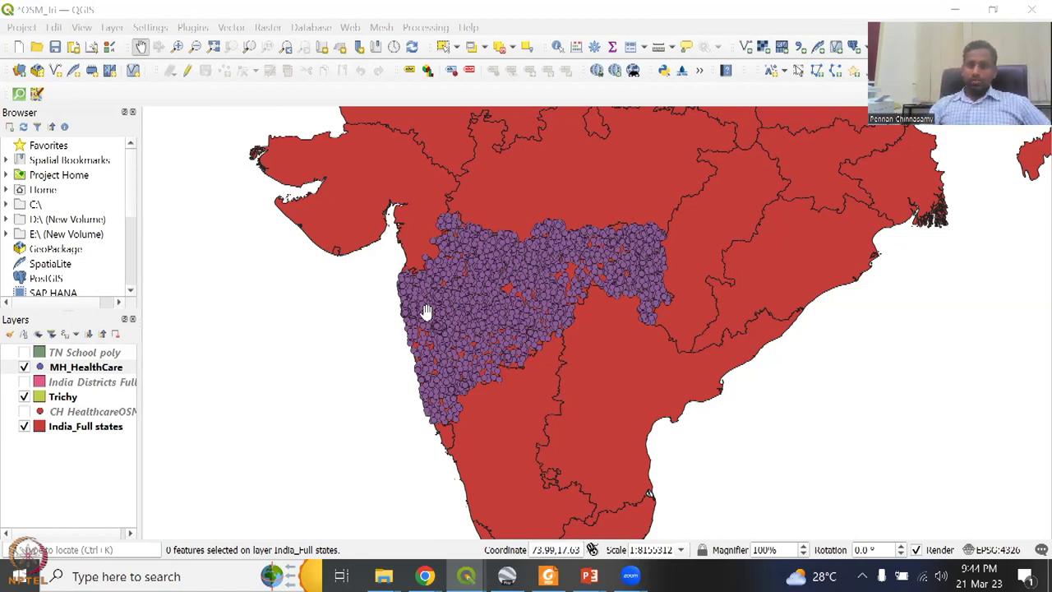
scroll(441, 306, "up", 5)
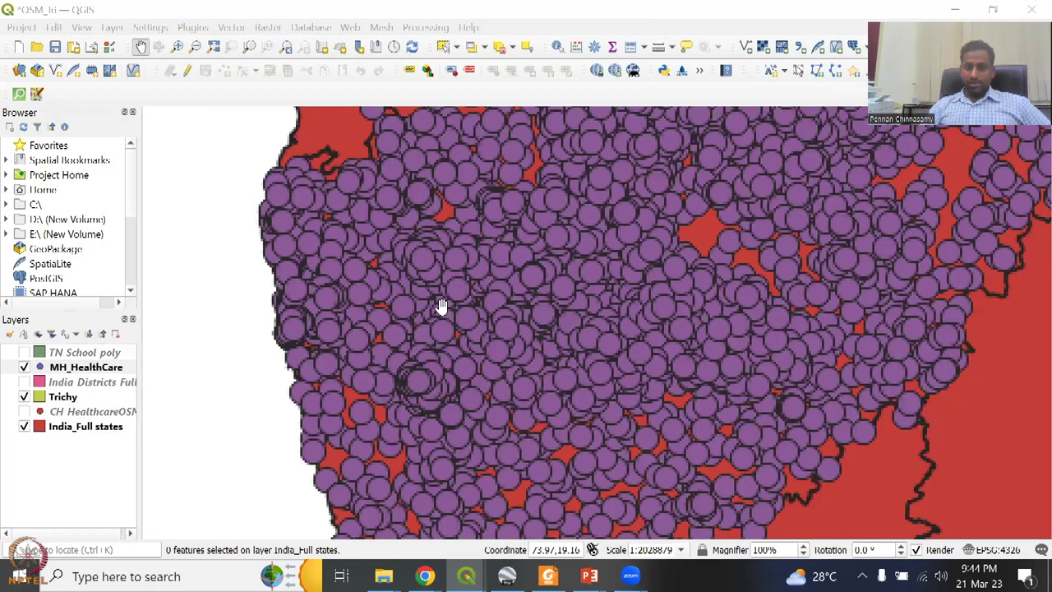
scroll(454, 369, "down", 4)
scroll(454, 369, "up", 4)
left_click_drag(327, 261, 439, 418)
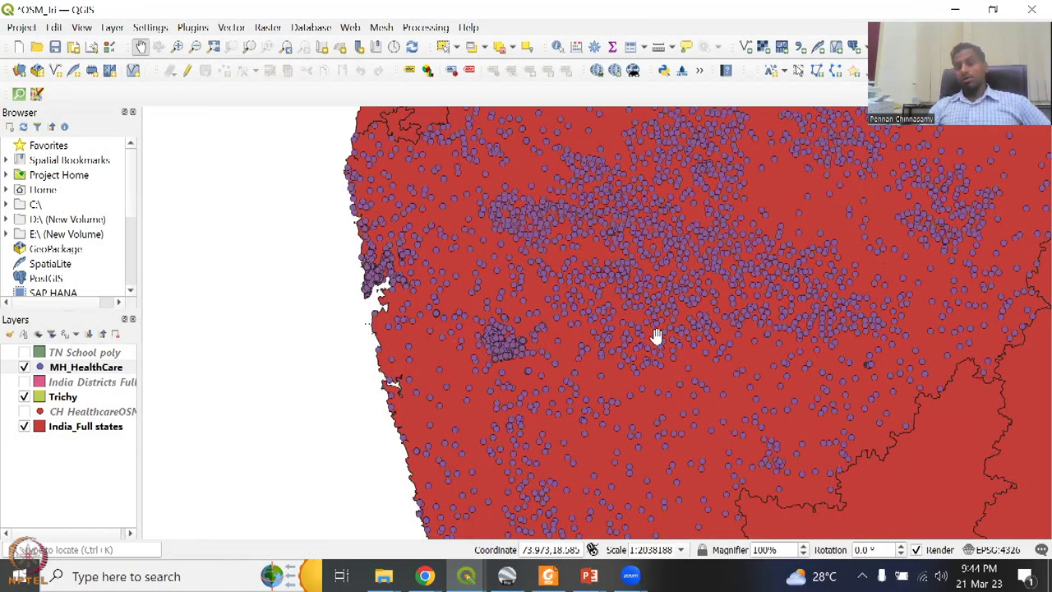
left_click_drag(845, 296, 825, 322)
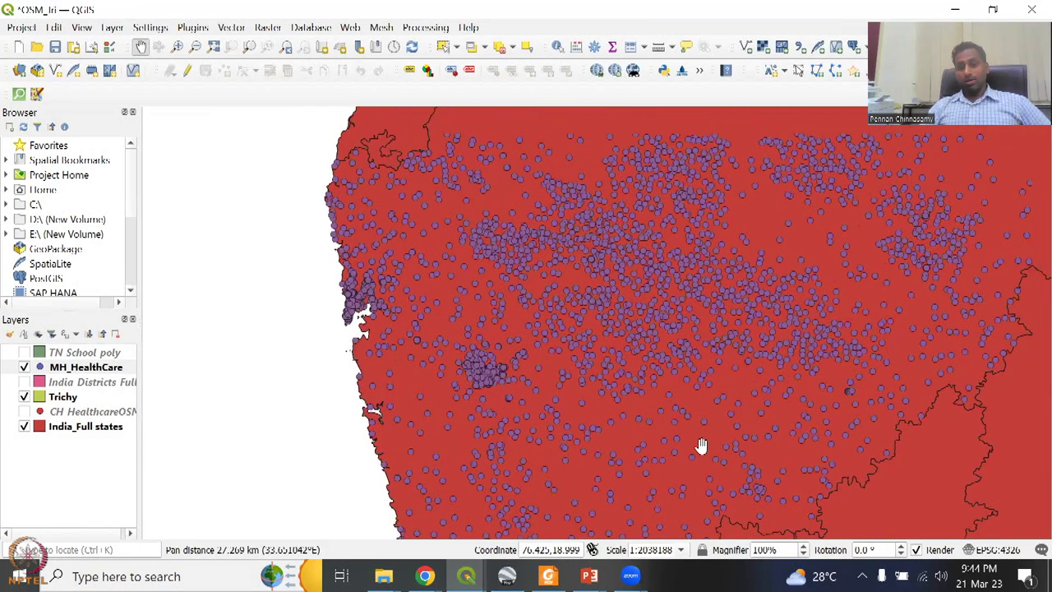
left_click_drag(701, 446, 384, 520)
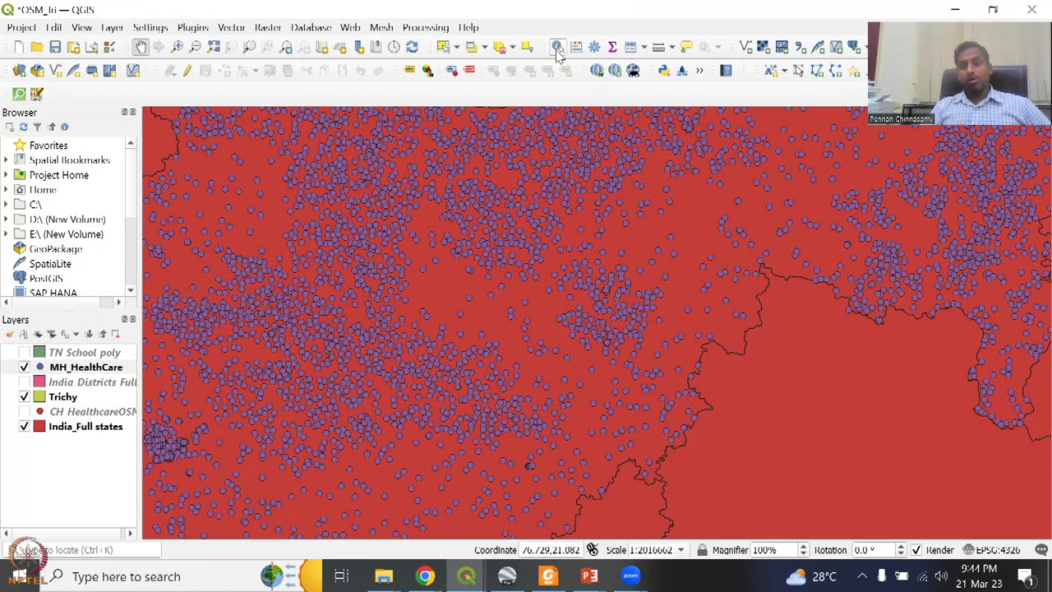
left_click_drag(407, 280, 494, 305)
scroll(549, 325, "up", 2)
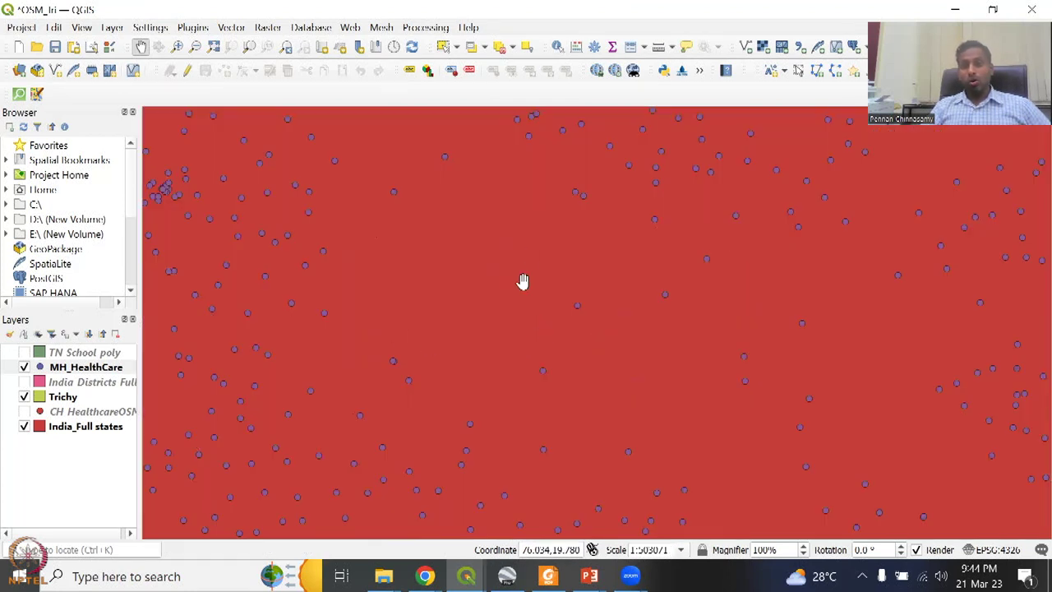
- Measure a distance in kilometres from a health-care point in the sparse area, and close the measurement
left_click(657, 49)
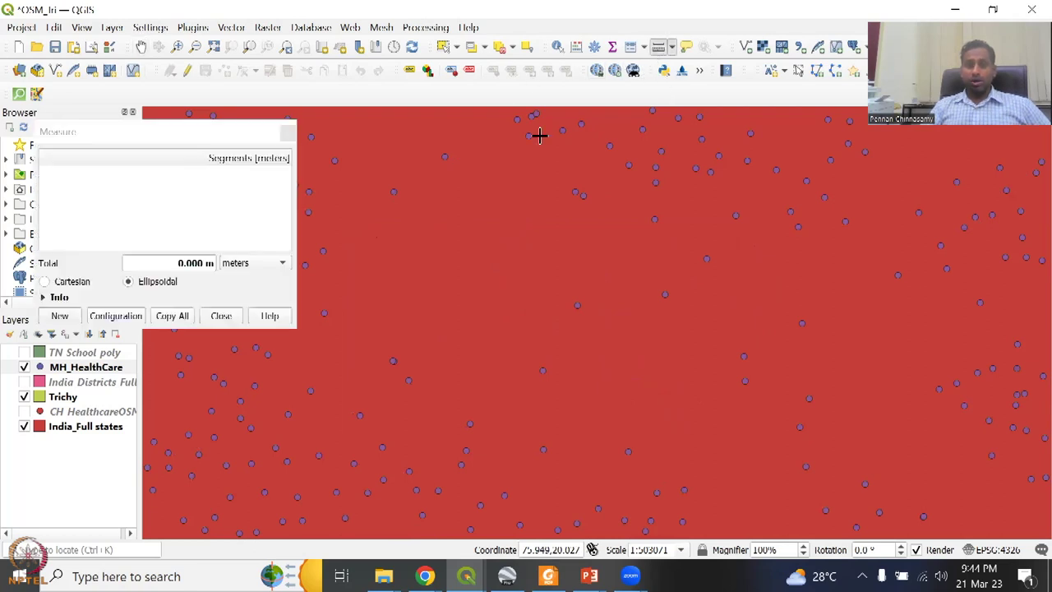
left_click(264, 265)
left_click(268, 277)
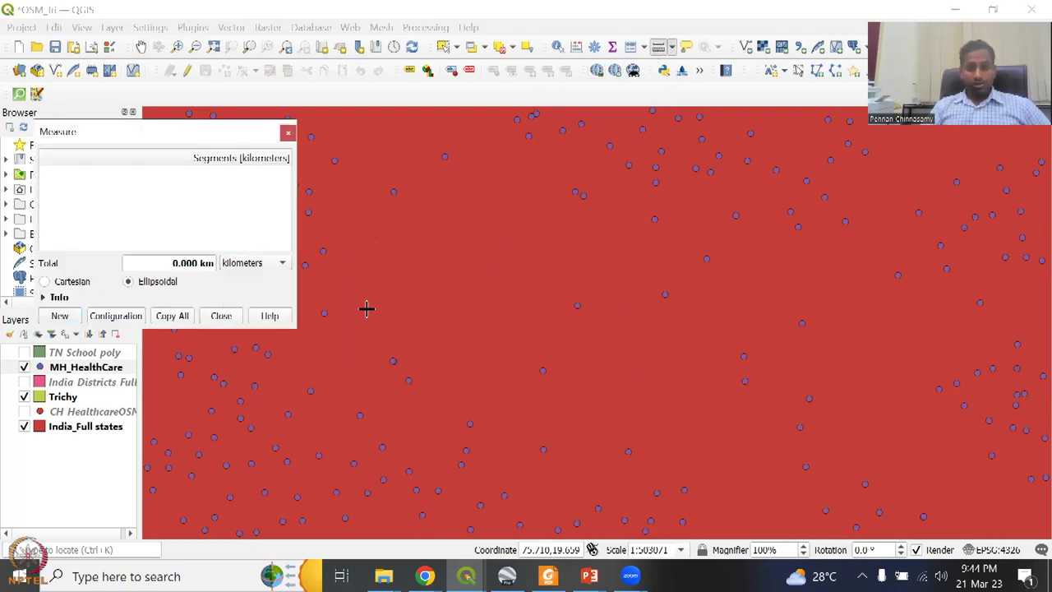
left_click(393, 356)
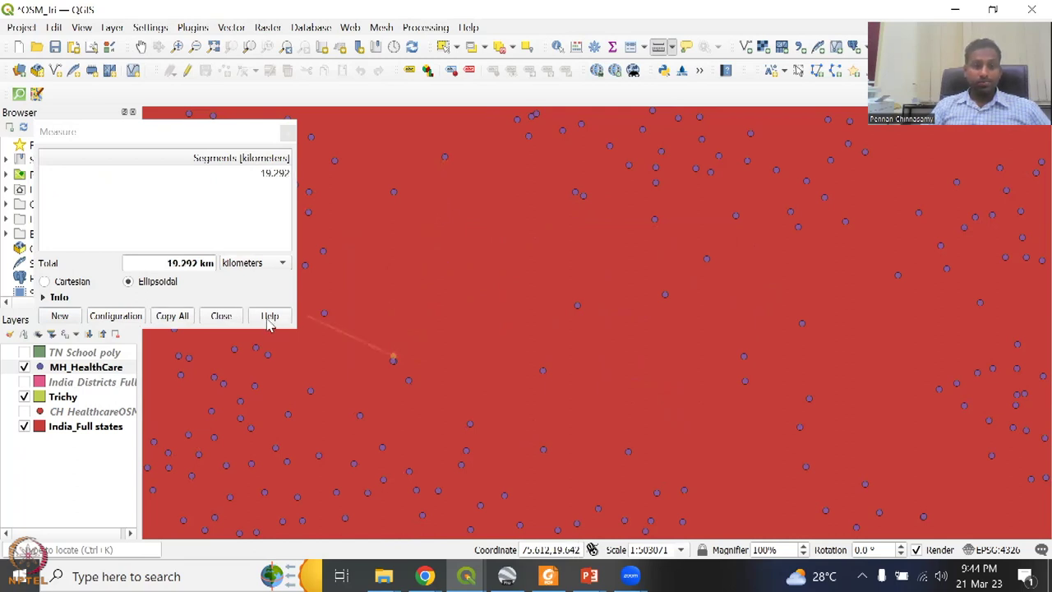
right_click(392, 343)
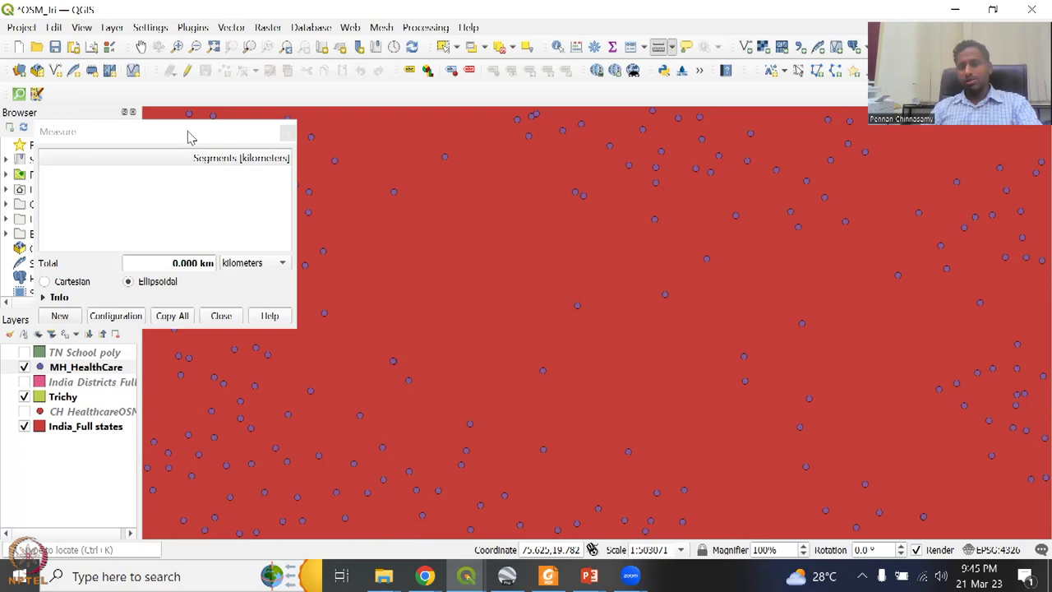
left_click_drag(189, 134, 206, 136)
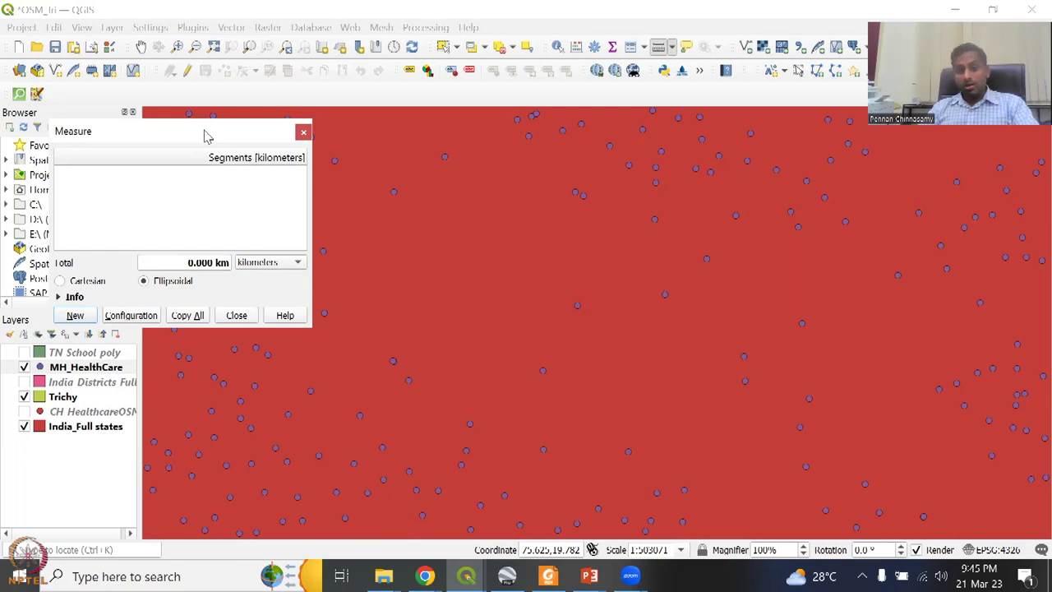
left_click(303, 132)
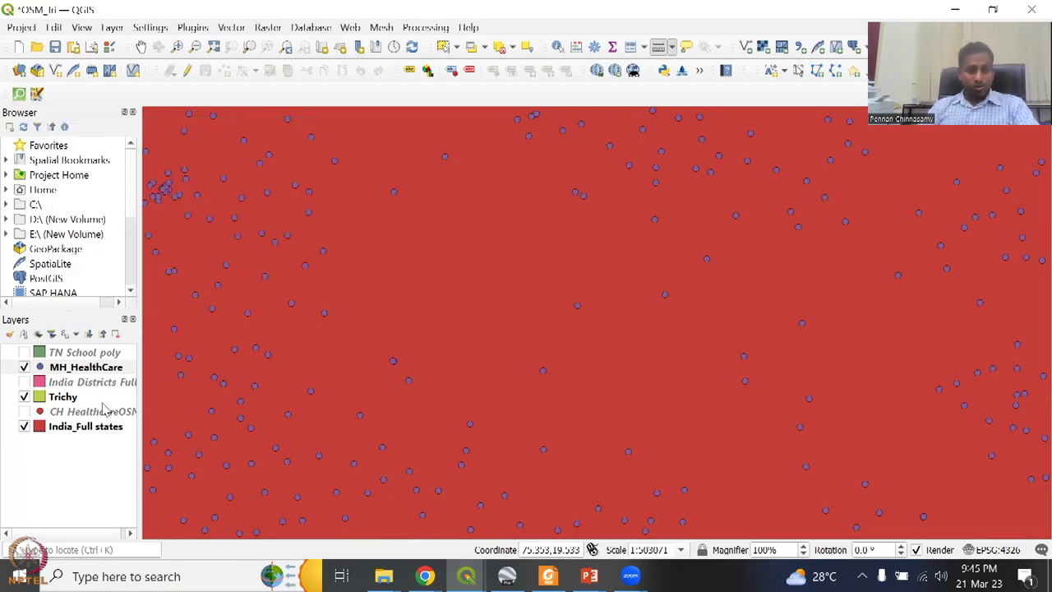
left_click(83, 372)
right_click(83, 372)
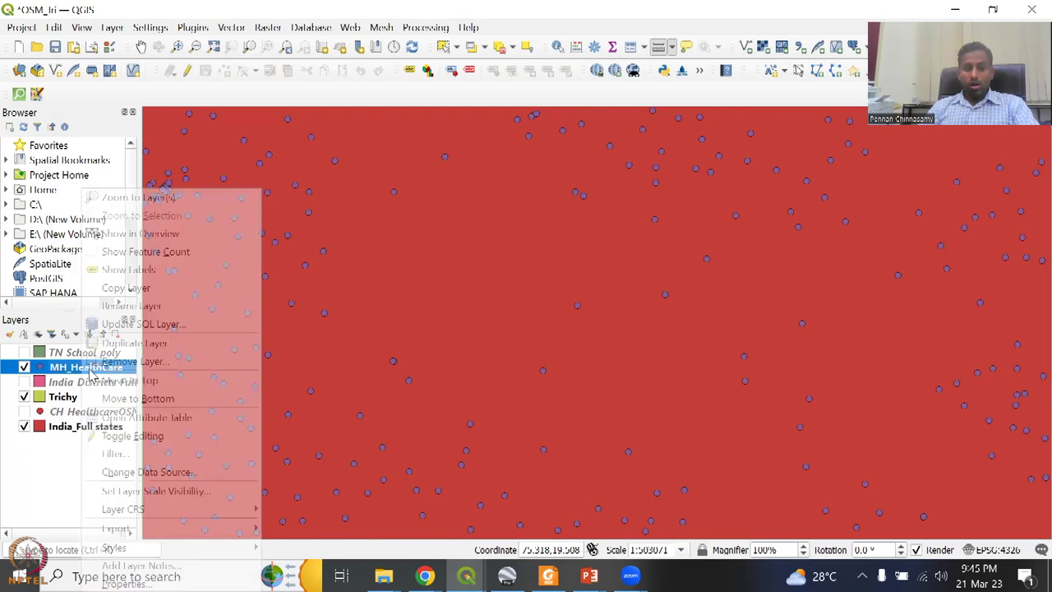
key("Escape")
scroll(479, 312, "down", 3)
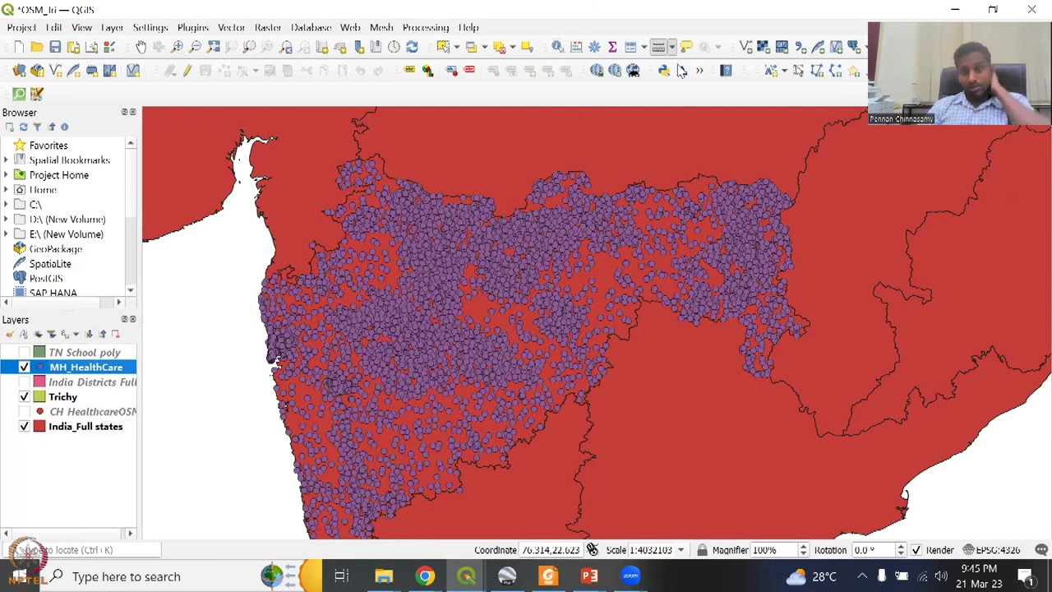
left_click(746, 48)
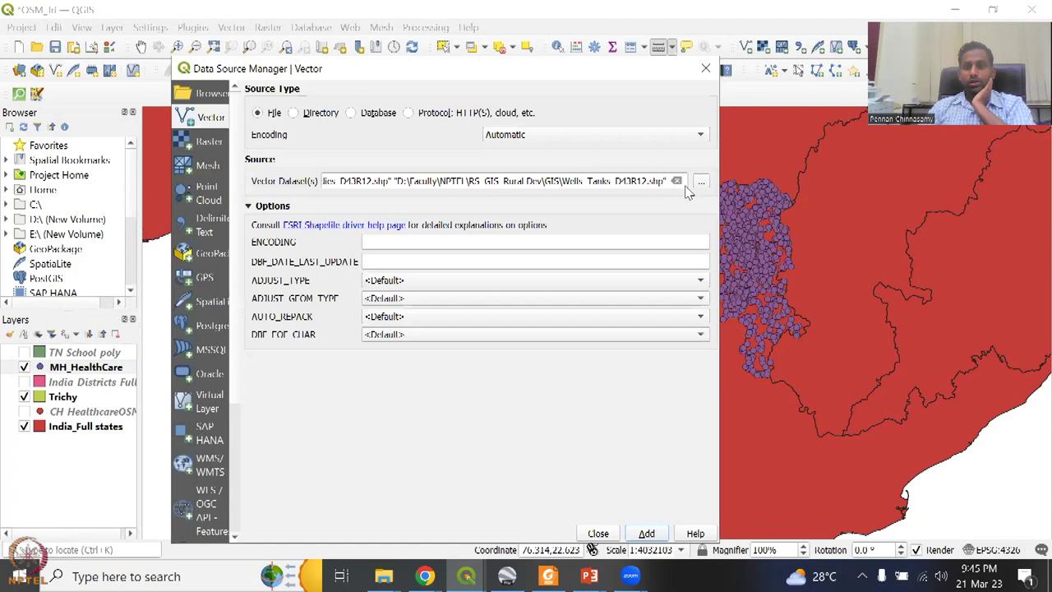
left_click(707, 69)
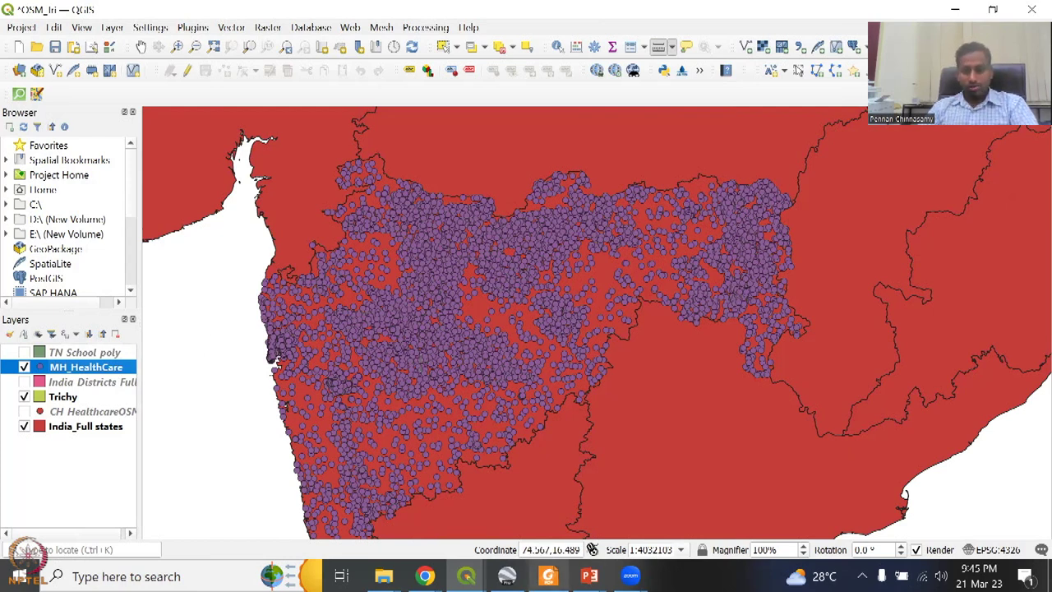
- Switch to Google Earth Pro and go from Ettarai to Maharashtra on the satellite imagery
left_click(507, 576)
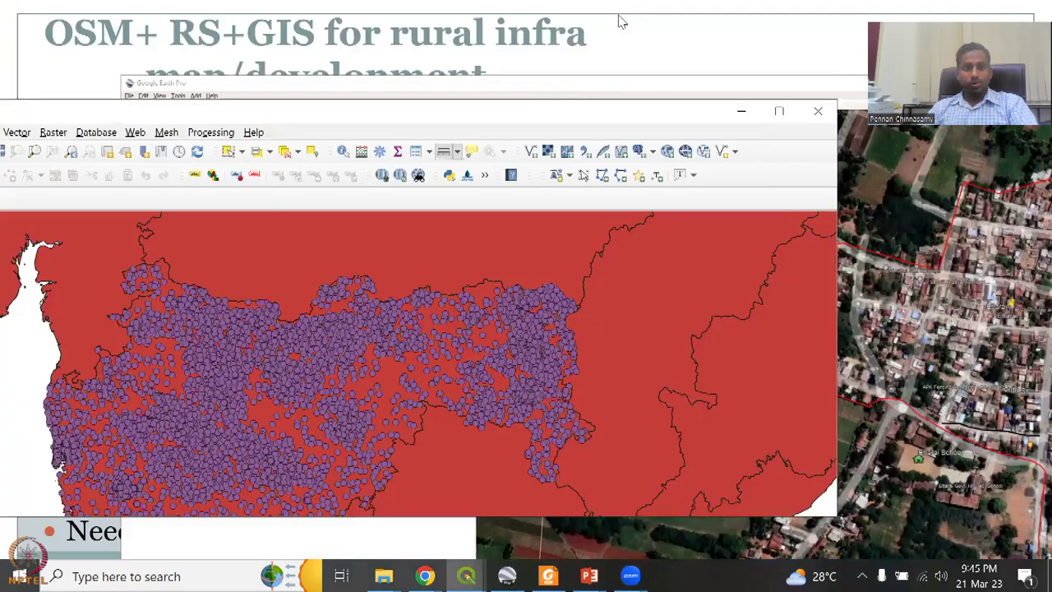
double_click(596, 112)
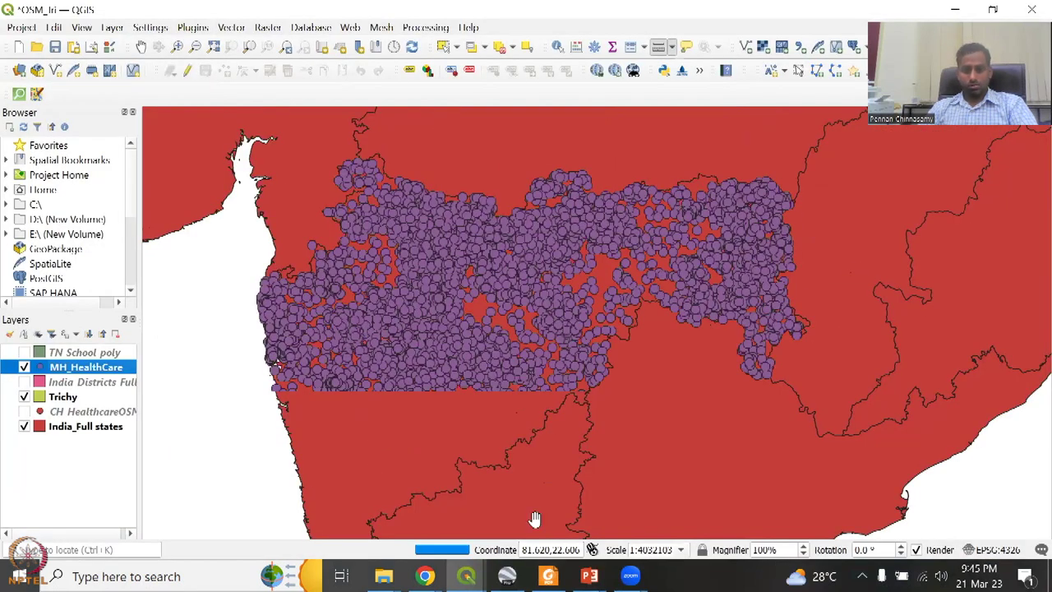
key("alt+Tab")
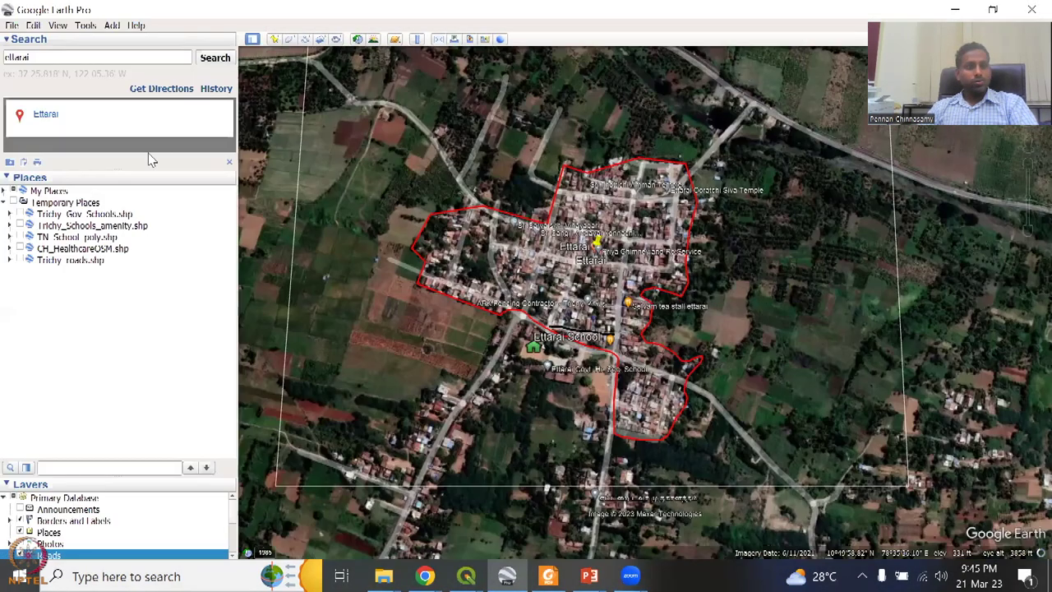
scroll(594, 263, "down", 2)
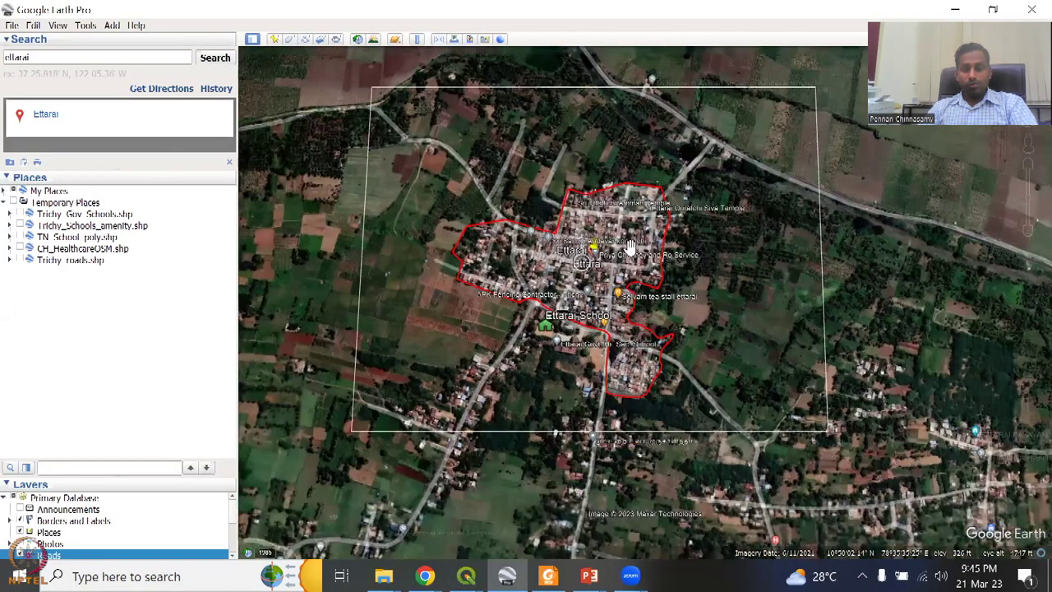
scroll(637, 284, "down", 3)
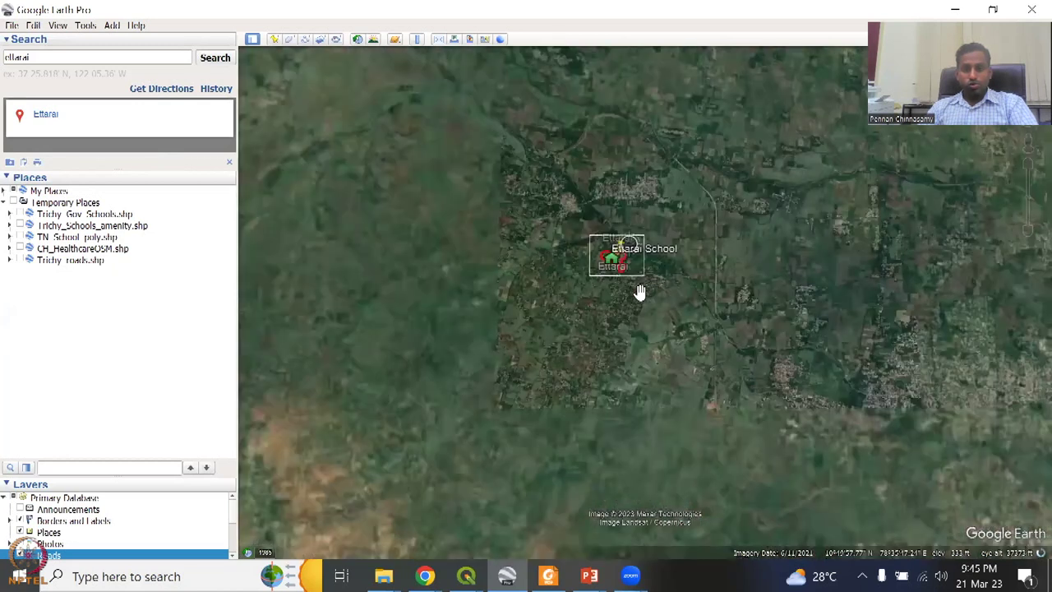
scroll(640, 282, "down", 2)
scroll(643, 284, "down", 2)
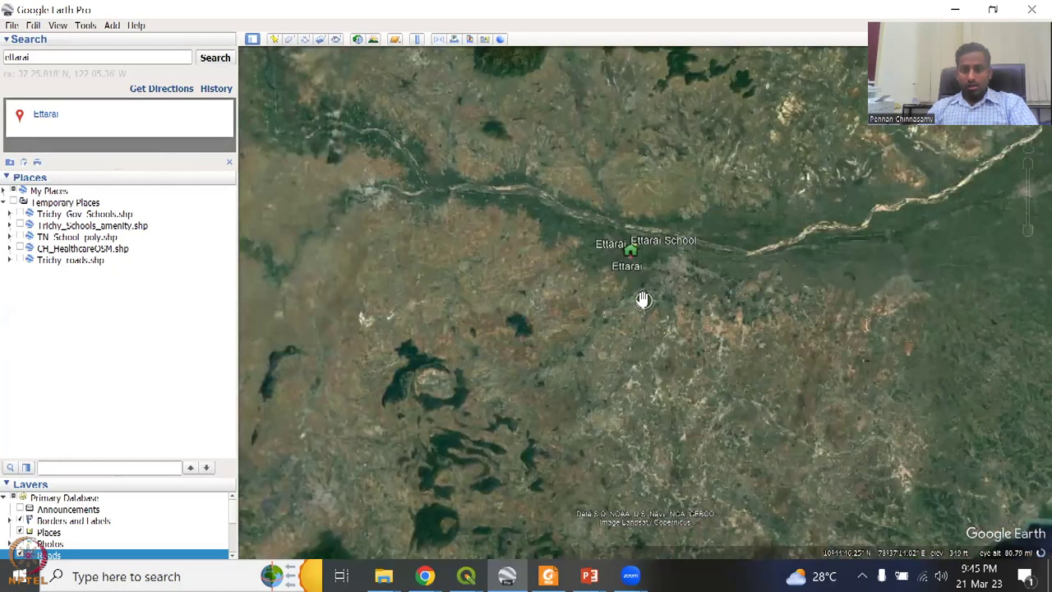
scroll(639, 357, "down", 3)
left_click_drag(558, 177, 618, 486)
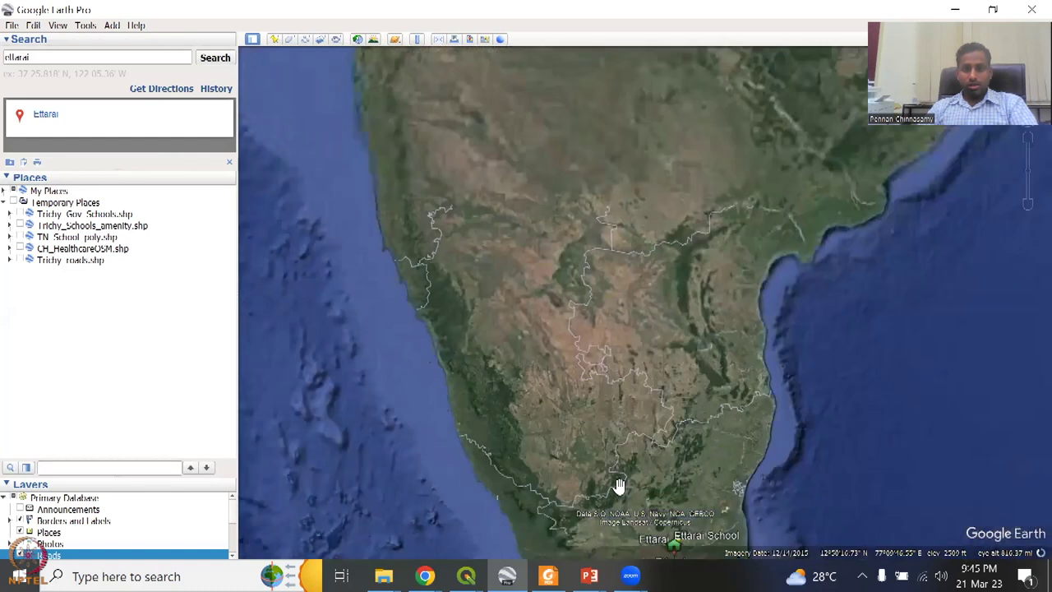
left_click_drag(576, 287, 590, 383)
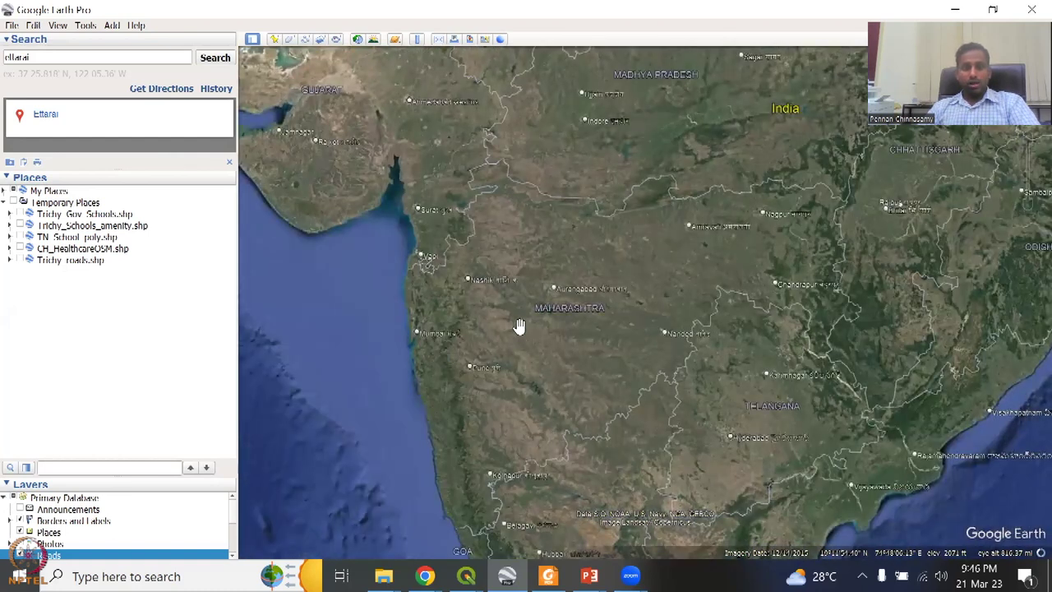
scroll(517, 329, "up", 1)
scroll(617, 391, "up", 1)
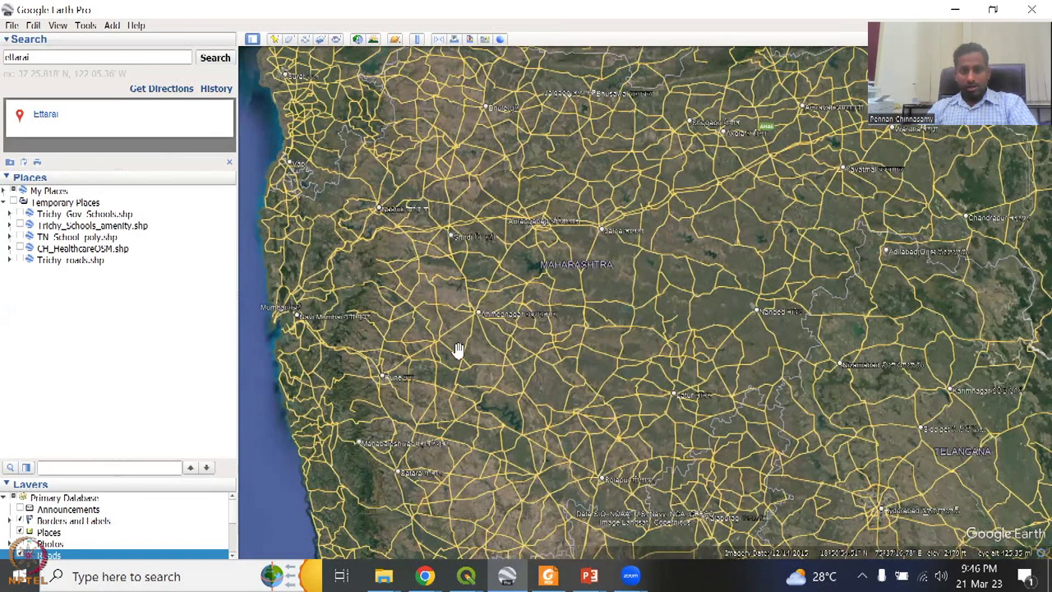
- Compare the MH_HealthCare point distribution in QGIS with the Maharashtra imagery in Google Earth Pro
key("alt+Tab")
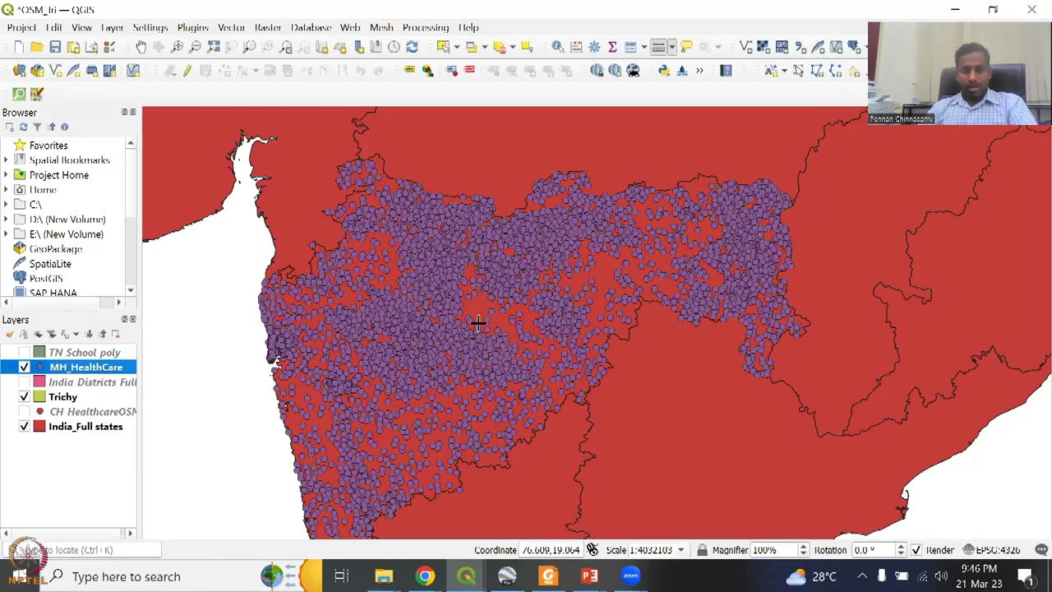
key("alt+Tab")
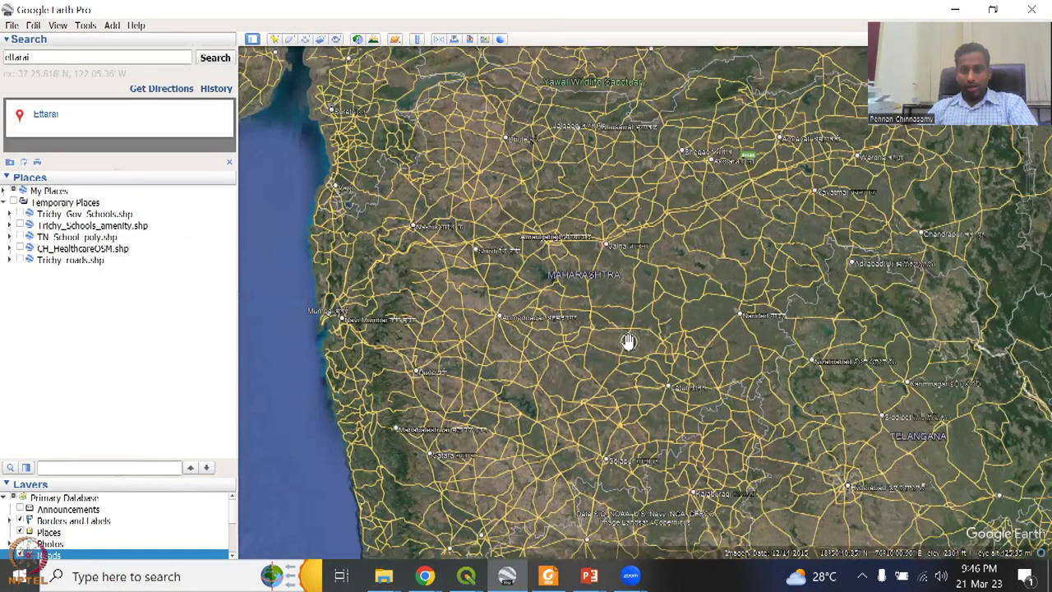
key("alt+Tab")
key("alt+Tab")
scroll(641, 330, "down", 3)
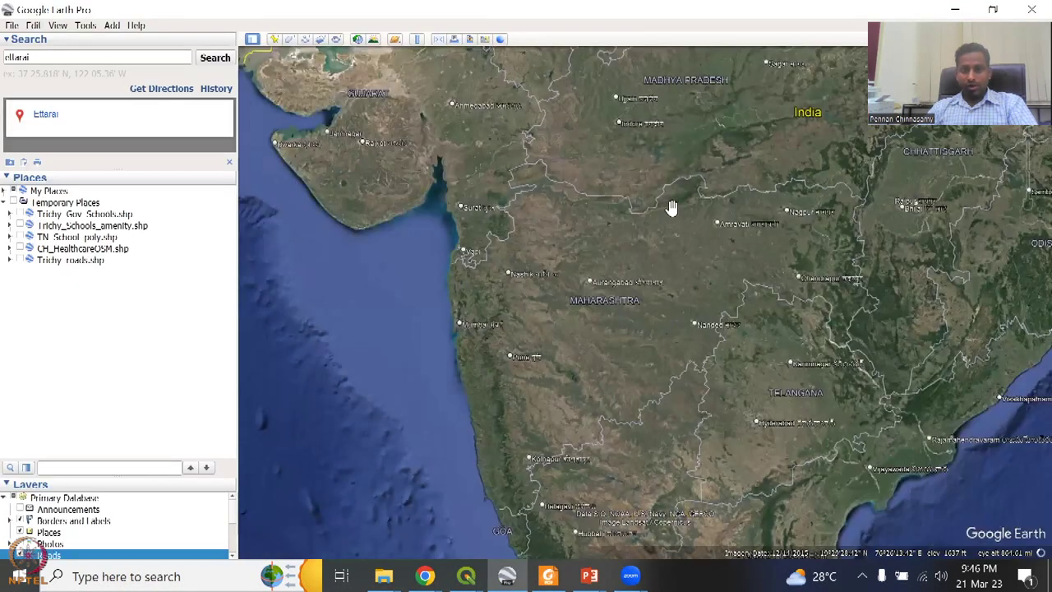
key("alt+Tab")
key("alt+Tab")
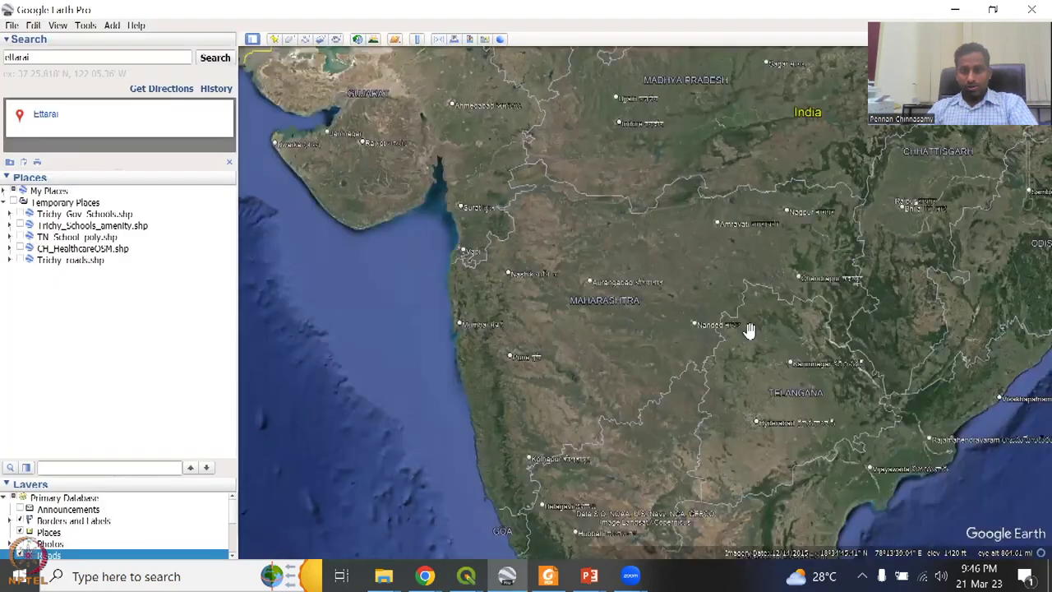
- Hide the Roads layer over central Maharashtra in Google Earth Pro
scroll(645, 302, "up", 1)
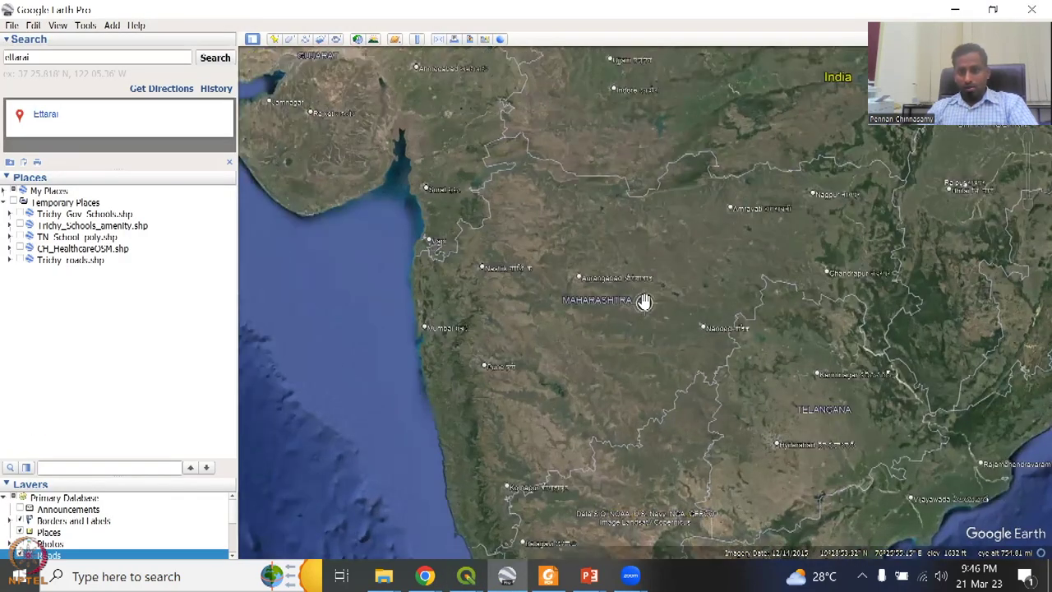
scroll(645, 302, "up", 2)
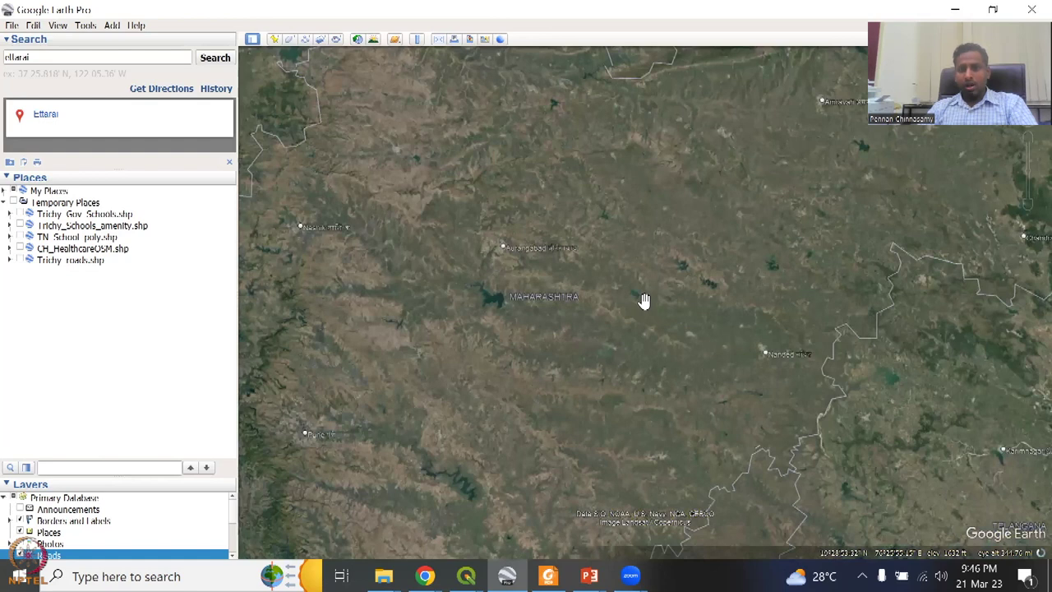
scroll(645, 302, "up", 1)
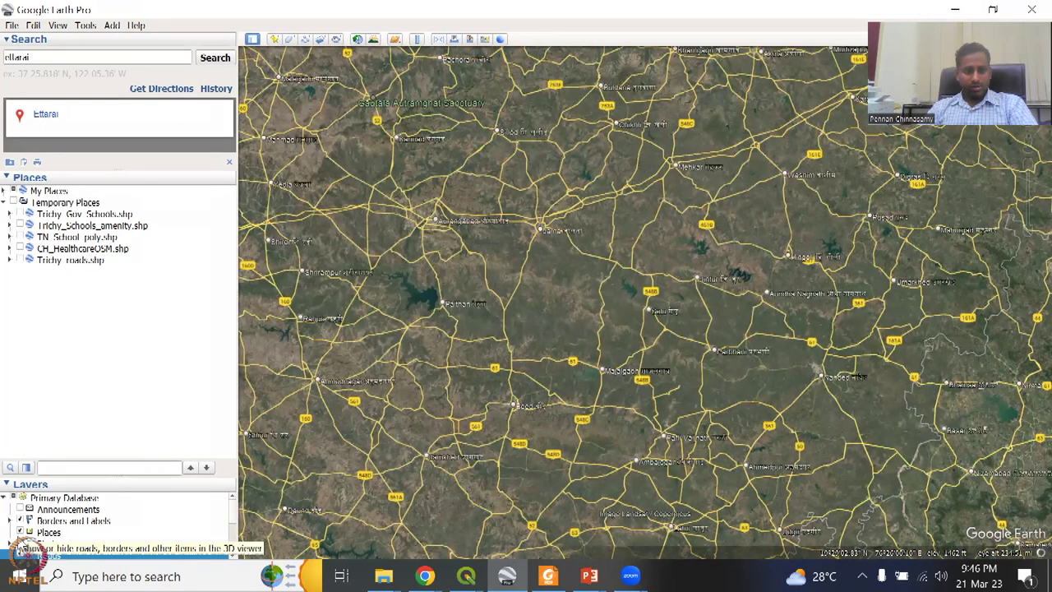
scroll(22, 526, "down", 1)
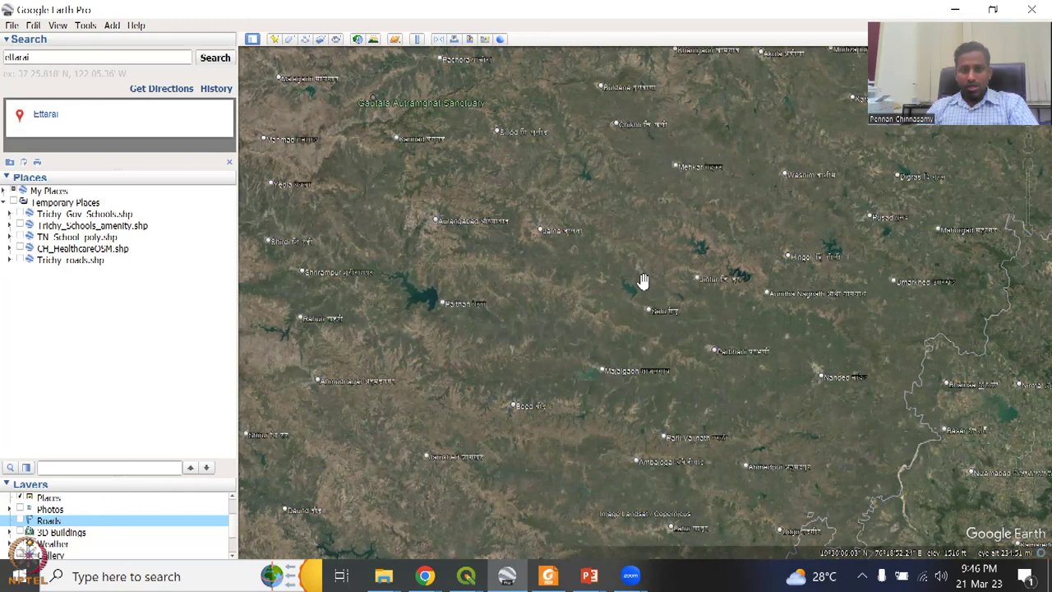
- Examine the terrain and towns around Jalna and Mantha, comparing them with the sparse health-care area in QGIS
scroll(564, 186, "up", 1)
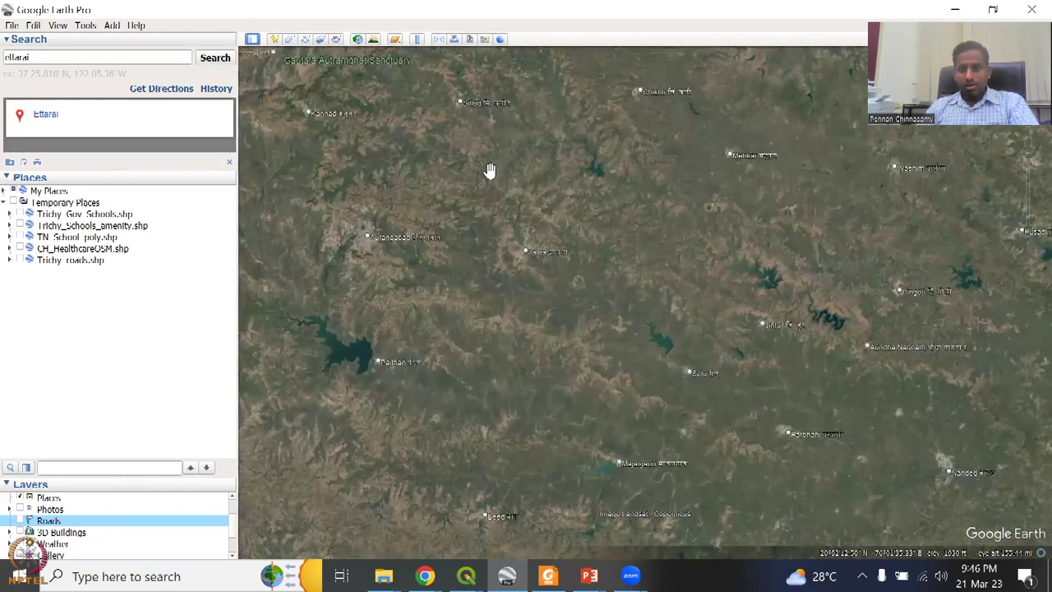
scroll(616, 203, "up", 1)
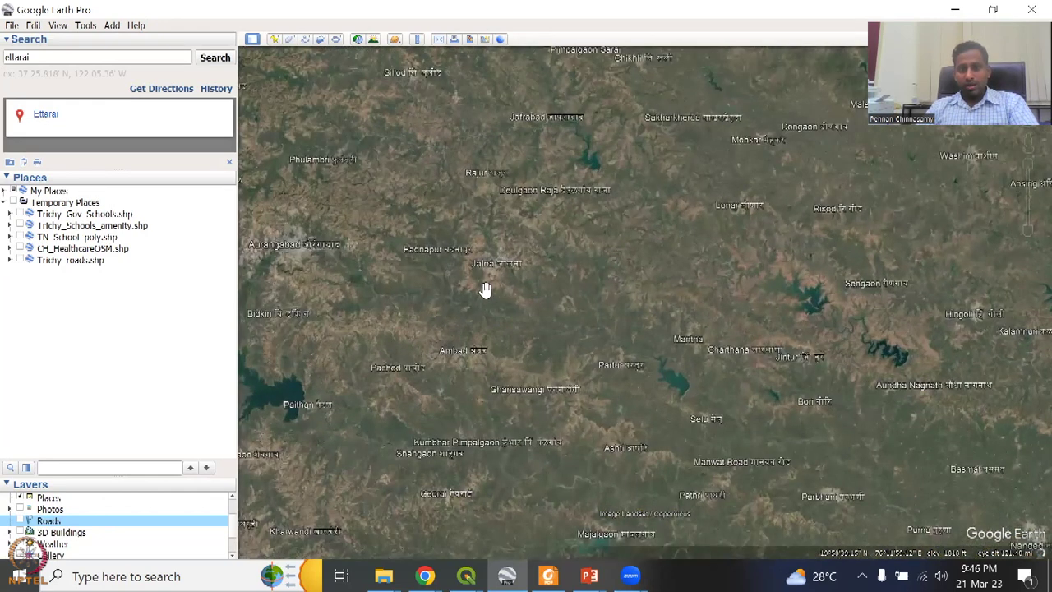
scroll(668, 321, "up", 1)
scroll(668, 321, "up", 1)
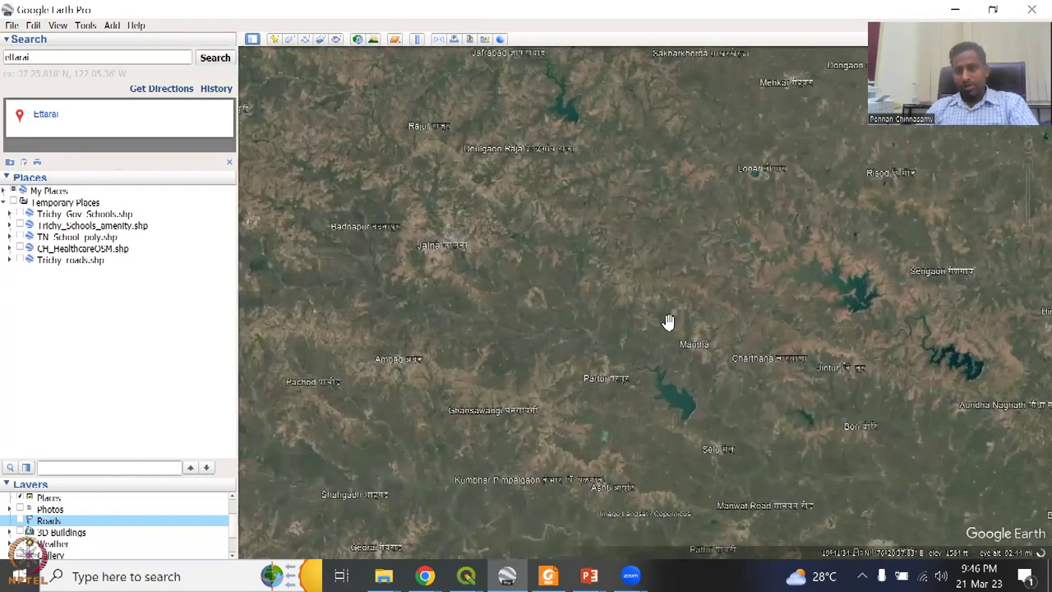
key("alt+Tab")
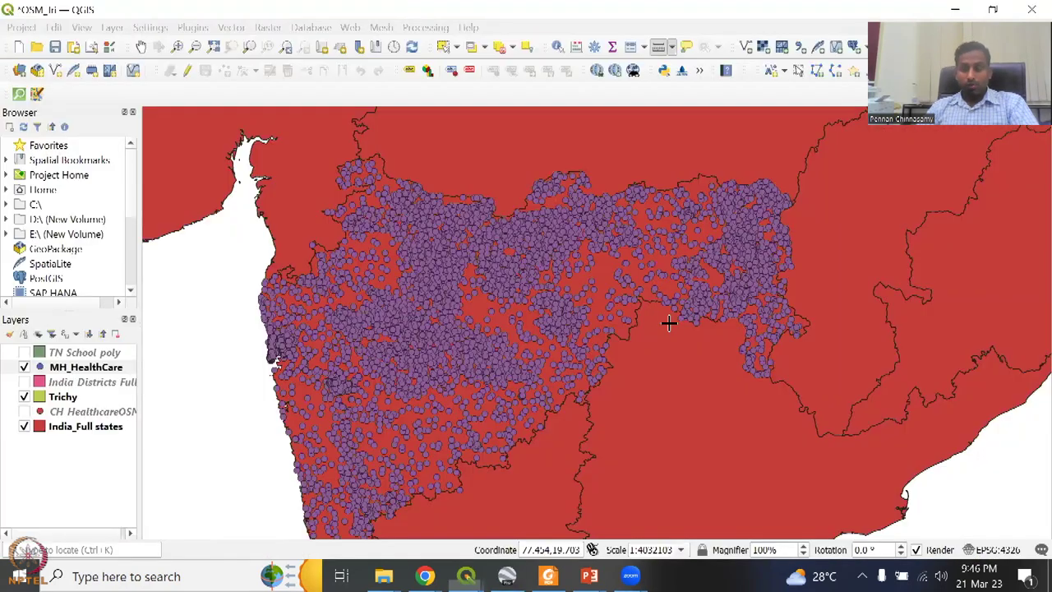
key("alt+Tab")
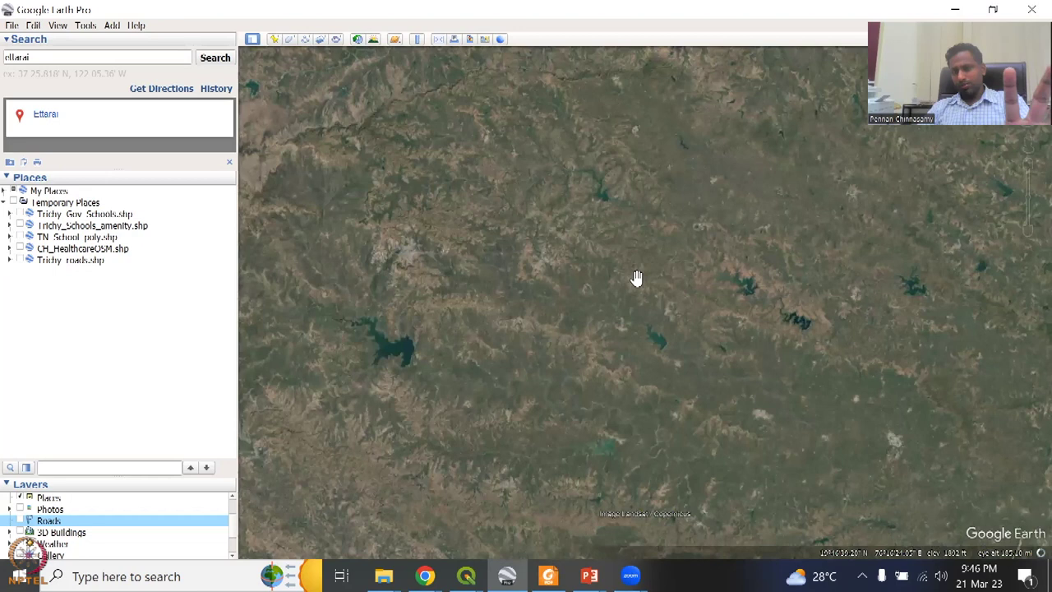
scroll(636, 278, "down", 2)
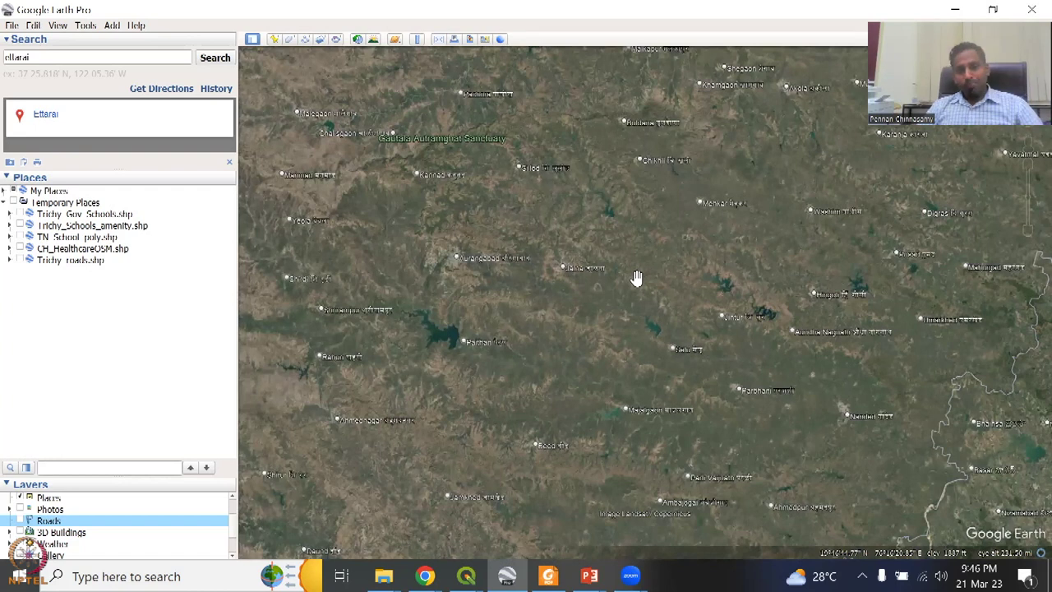
- Import MH_HealthCare.shp from the GIS folder into Google Earth Pro, restricted to the current view and without a style template
left_click(12, 26)
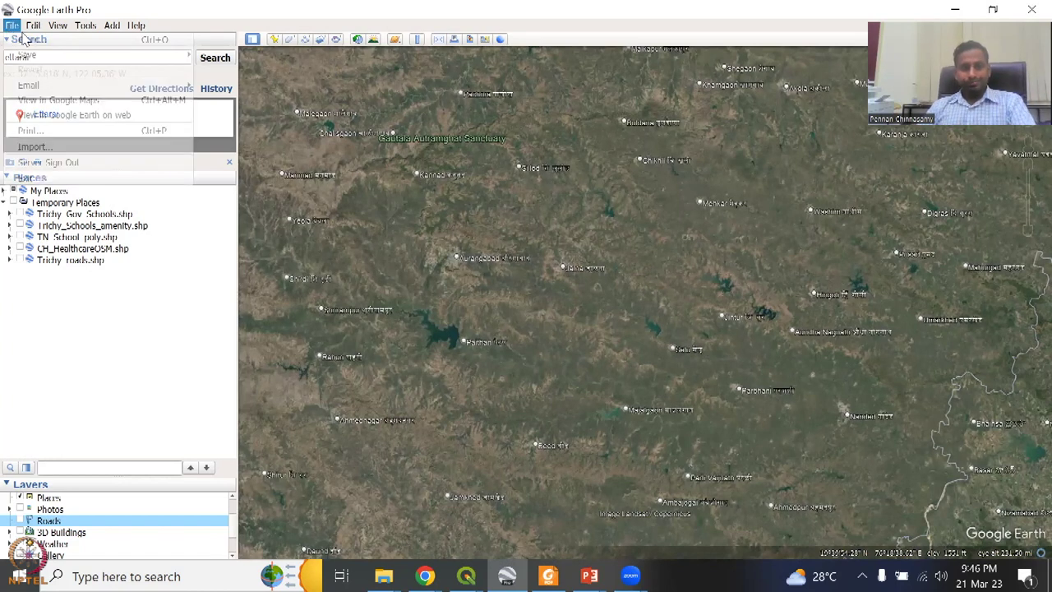
left_click(25, 40)
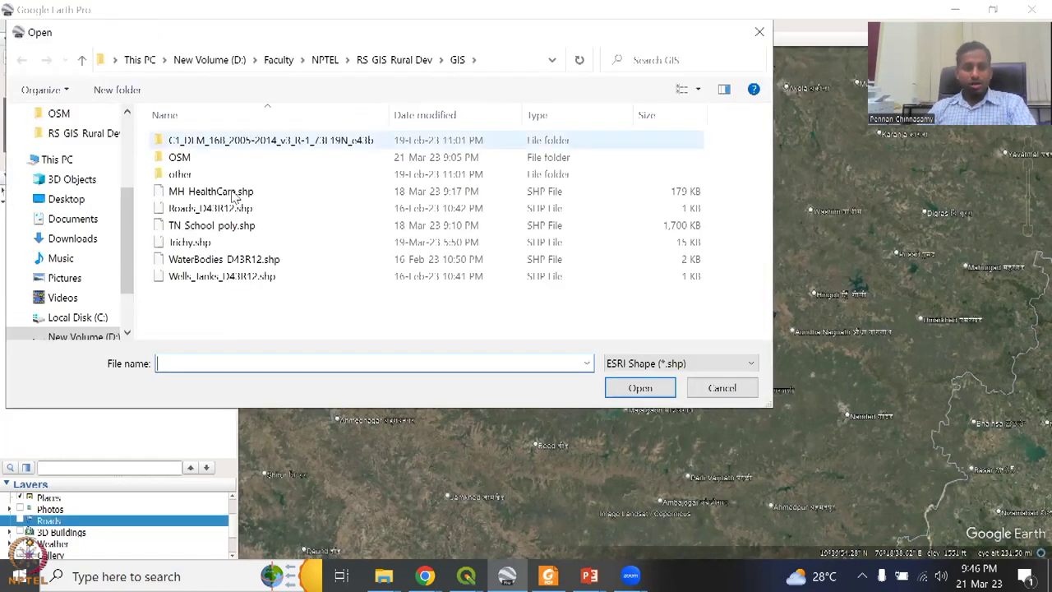
left_click(234, 193)
left_click(640, 388)
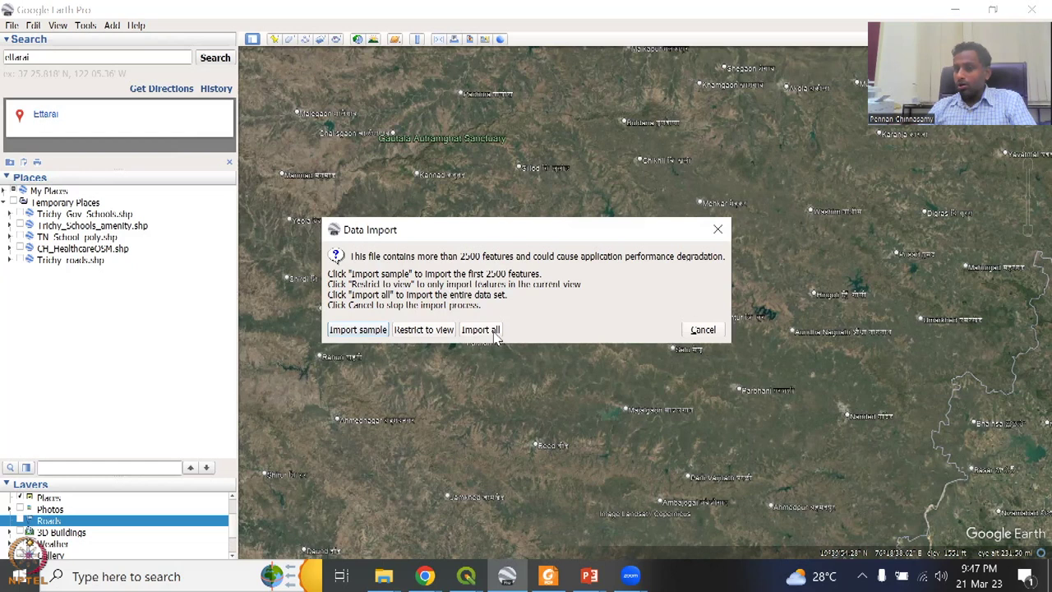
left_click(426, 333)
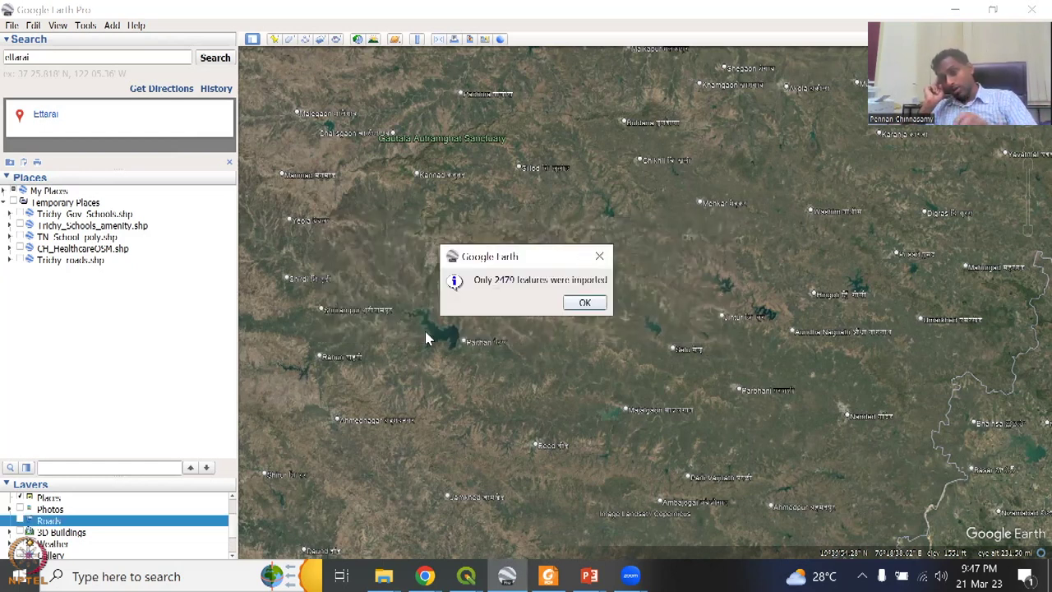
left_click(585, 305)
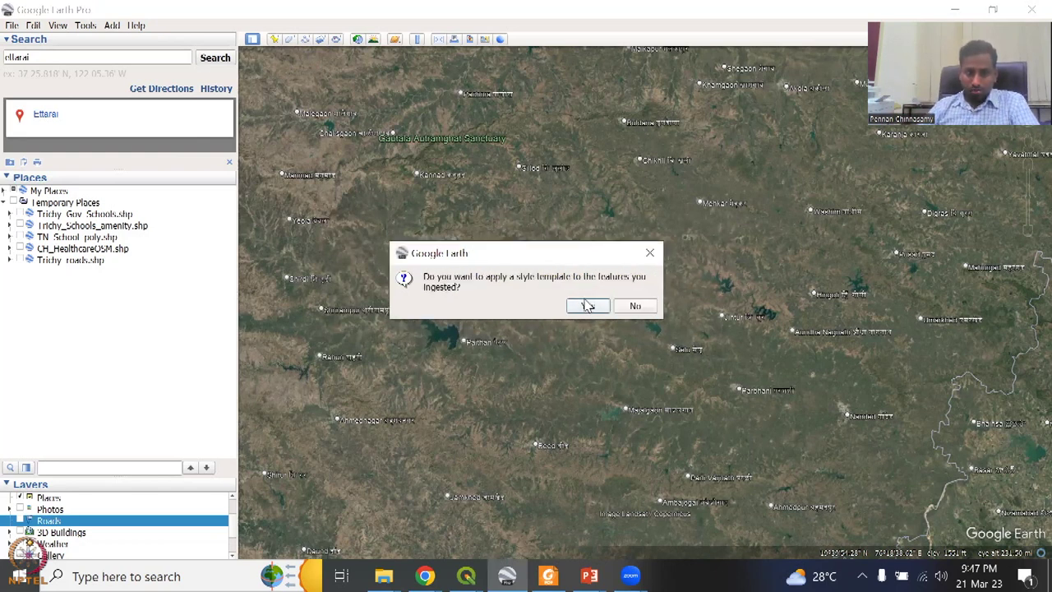
left_click(633, 311)
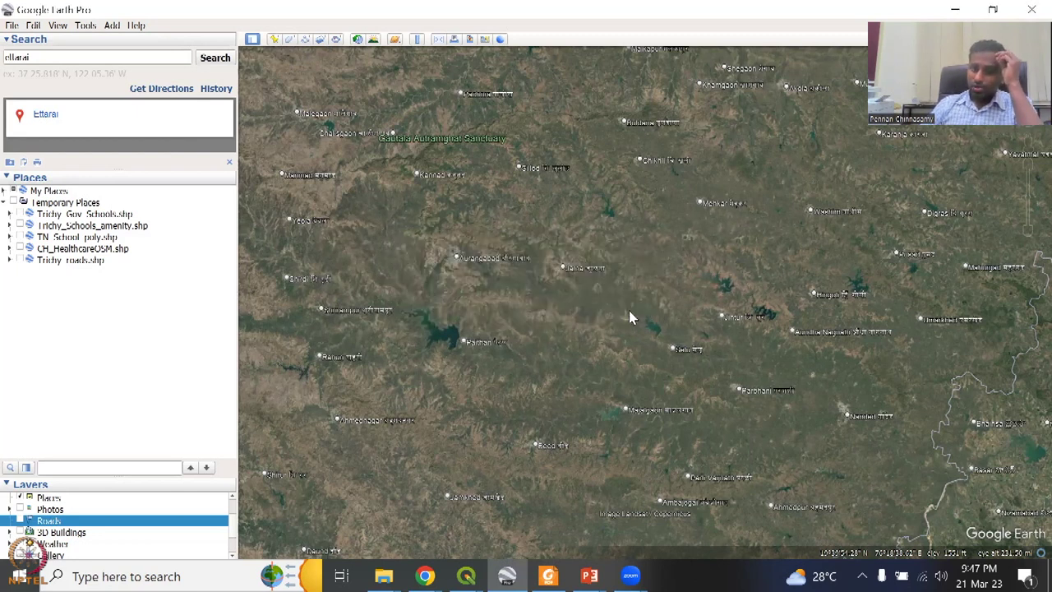
- Show the imported MH_HealthCare.shp points and examine the sparsely covered area around Jalna, Ambad and Partur
left_click(20, 272)
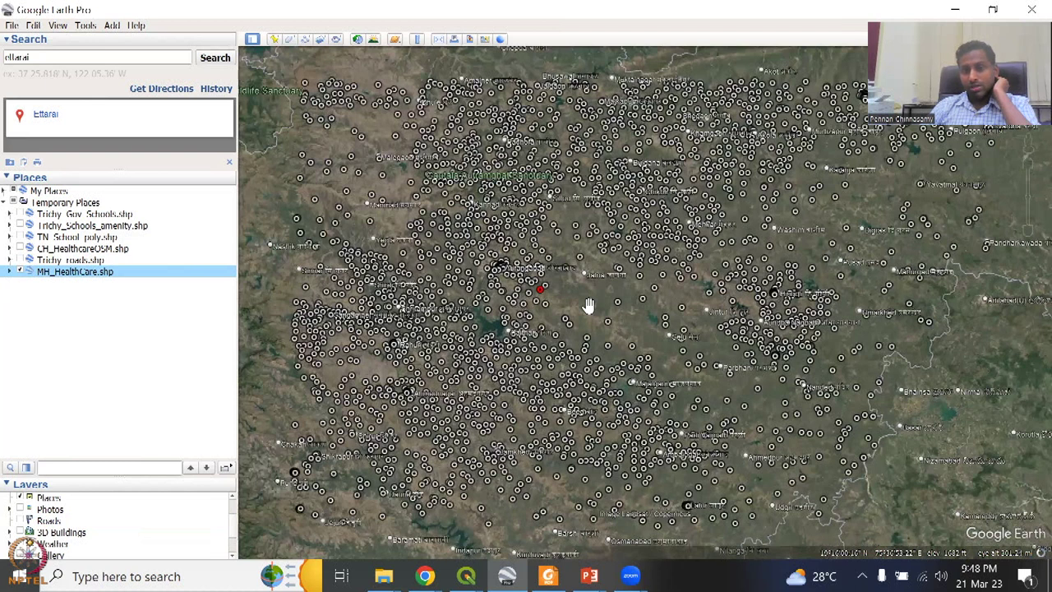
scroll(588, 306, "up", 3)
scroll(727, 345, "up", 2)
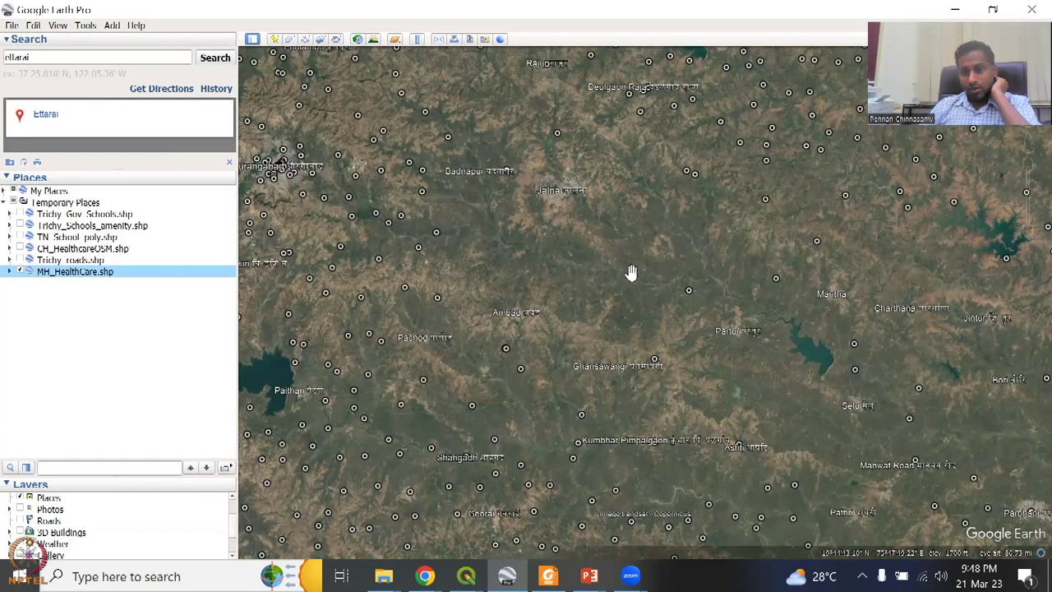
- Examine the satellite imagery of the sparsely covered area south of Jalna, around Mali Pimpalgaon, Chapadgaon and Talegaon
scroll(631, 273, "up", 3)
scroll(631, 273, "up", 1)
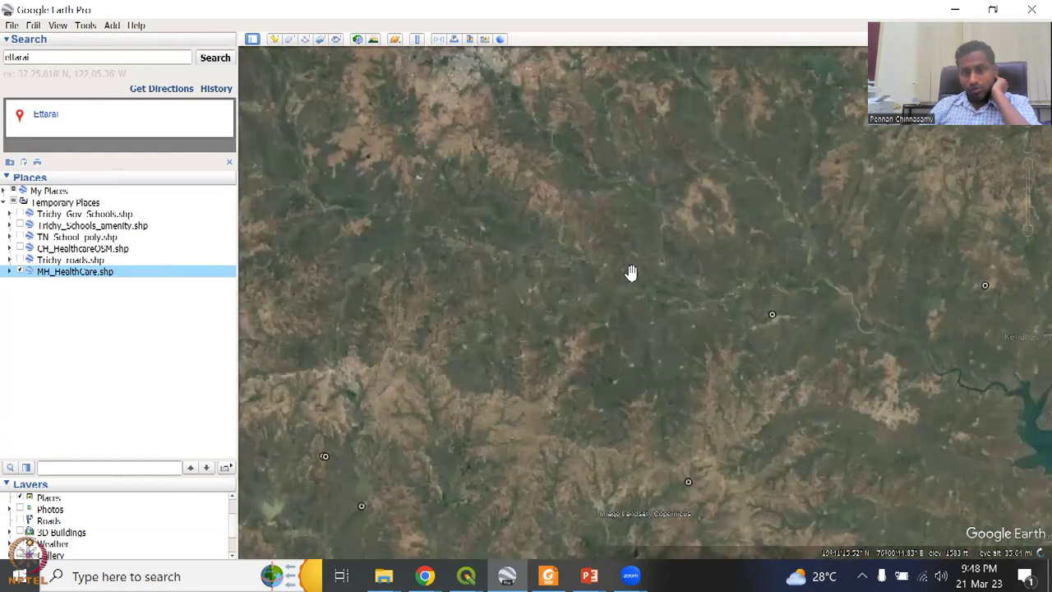
scroll(631, 273, "up", 2)
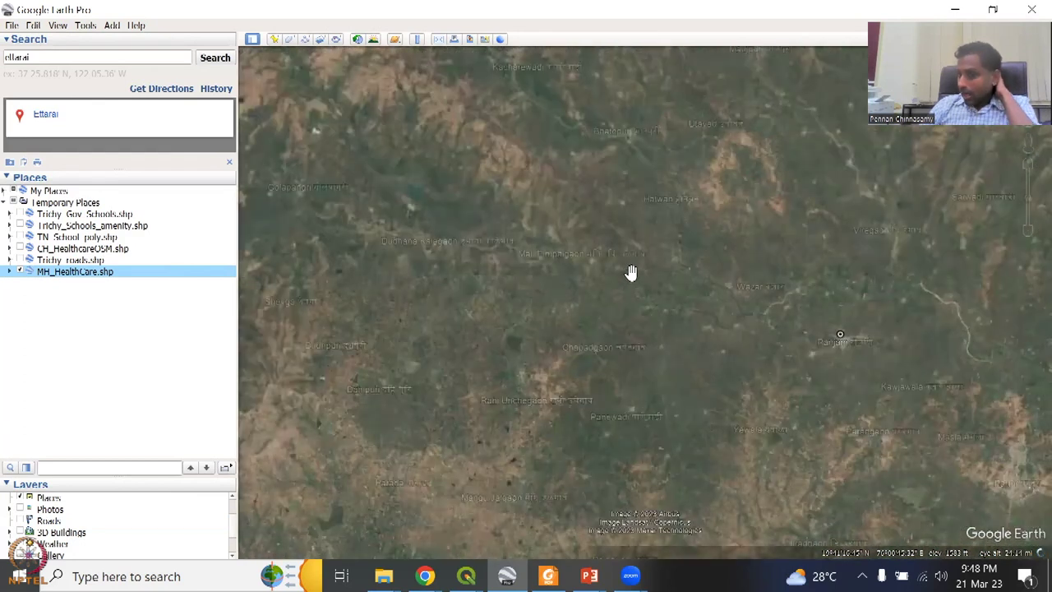
scroll(613, 291, "up", 1)
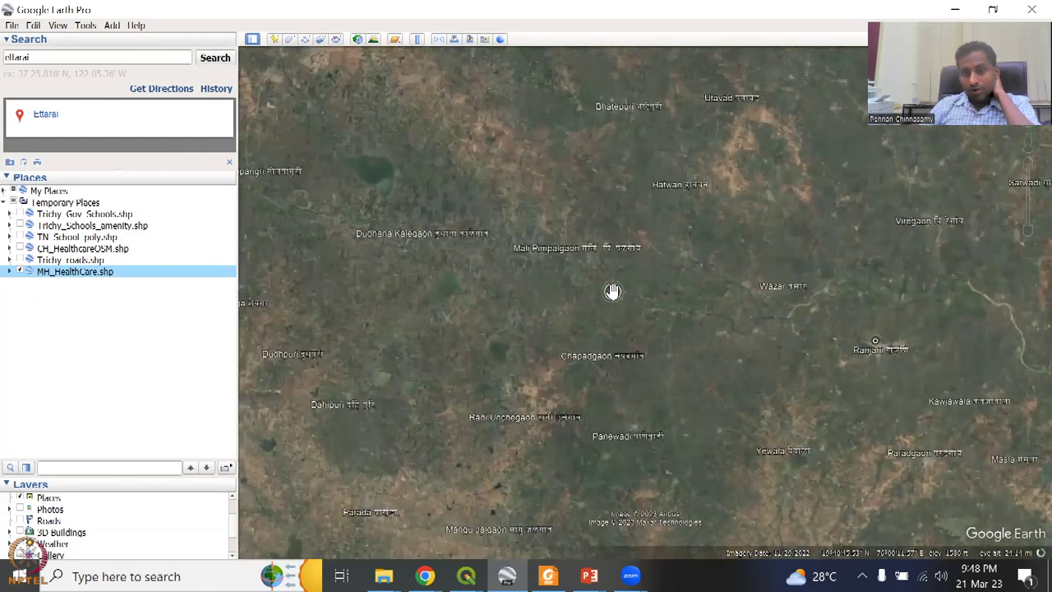
scroll(612, 291, "up", 1)
scroll(613, 291, "down", 2)
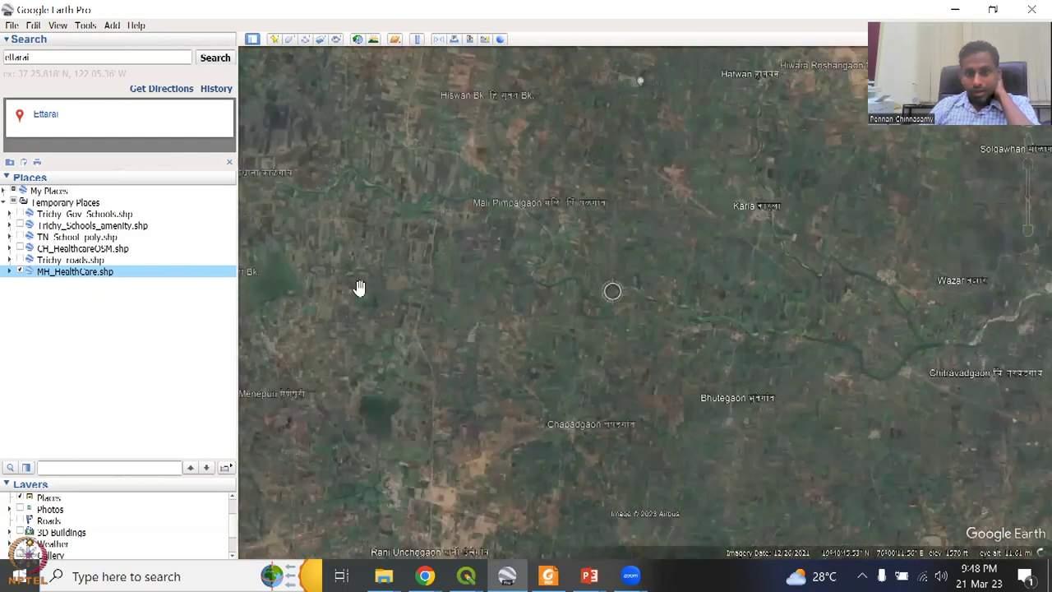
scroll(359, 288, "up", 2)
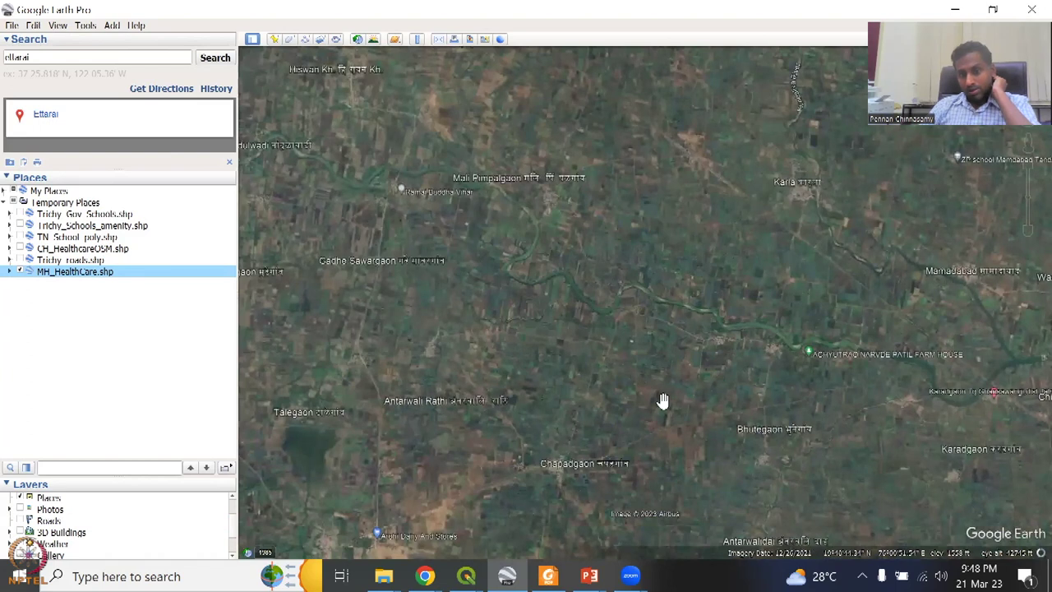
left_click_drag(536, 397, 559, 367)
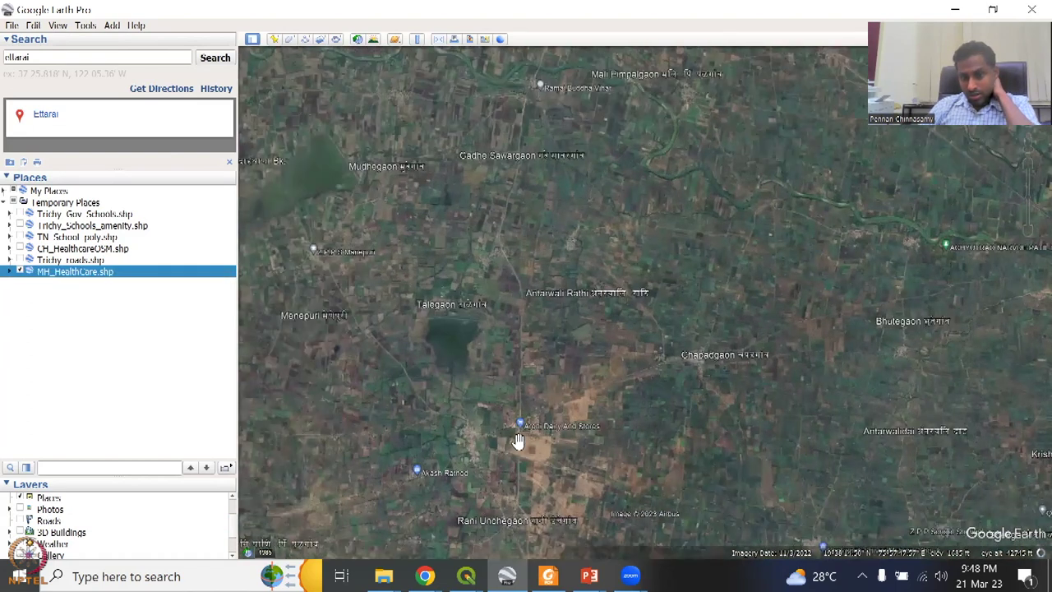
- Inspect the village at Rani Unchegaon and its surroundings, including the mapped PHC Raniunchegaon, against the imported health-care points
scroll(469, 482, "up", 1)
scroll(550, 386, "up", 1)
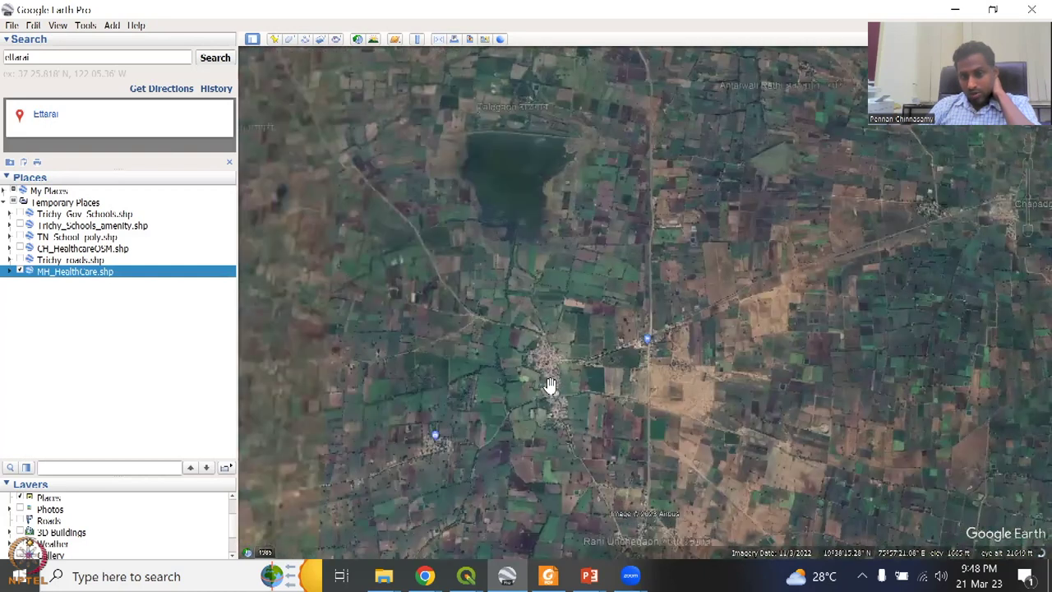
scroll(611, 380, "up", 1)
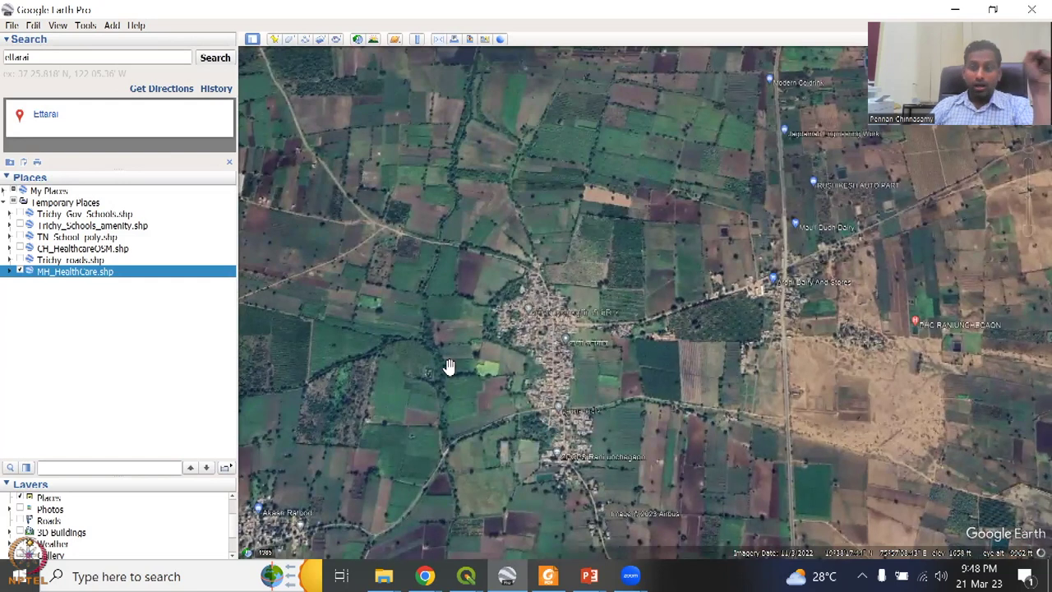
scroll(449, 367, "up", 1)
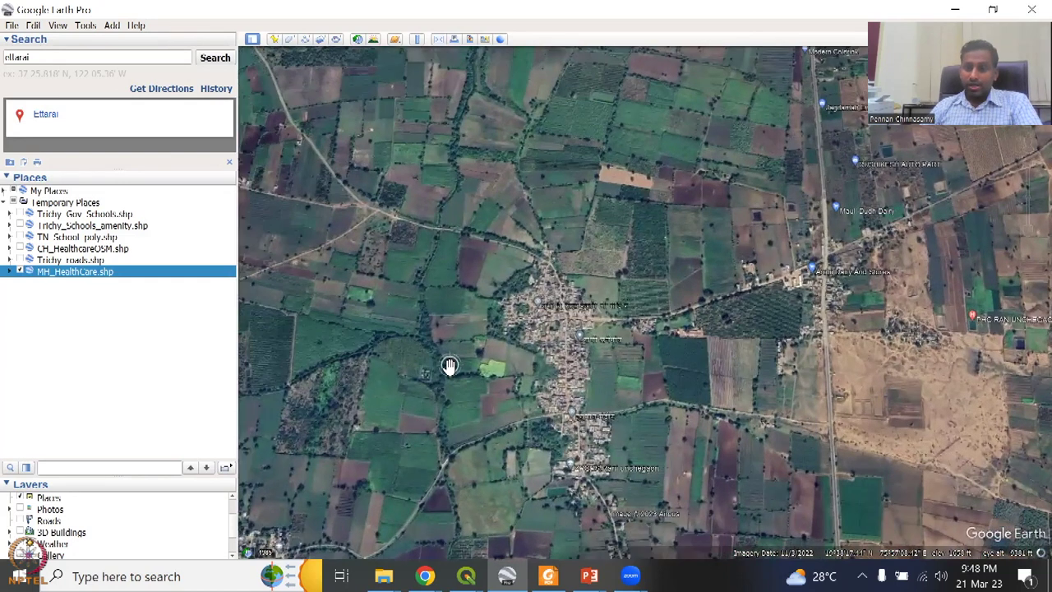
scroll(449, 367, "up", 1)
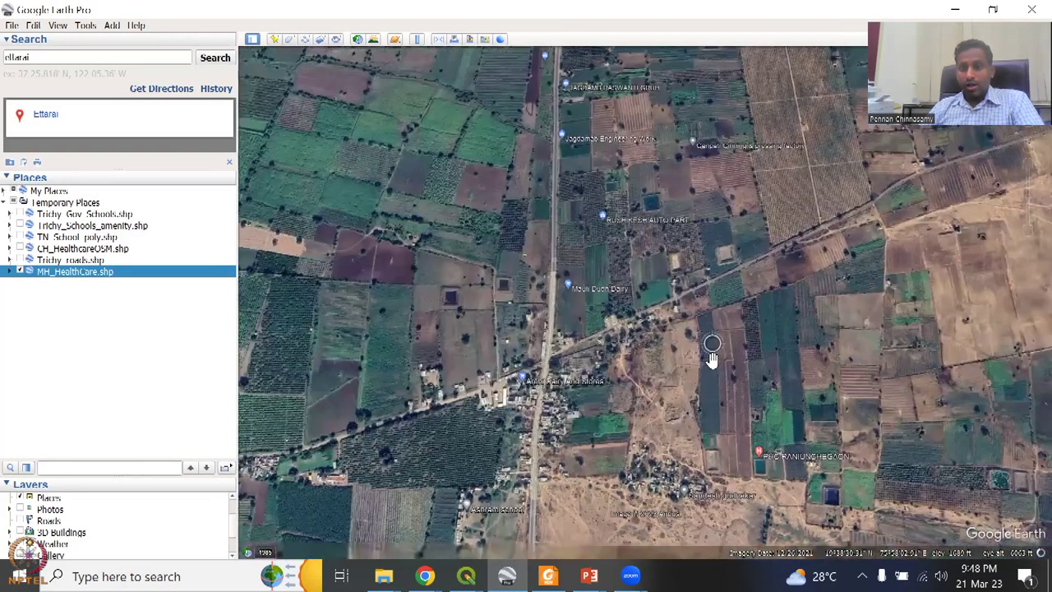
scroll(712, 359, "down", 2)
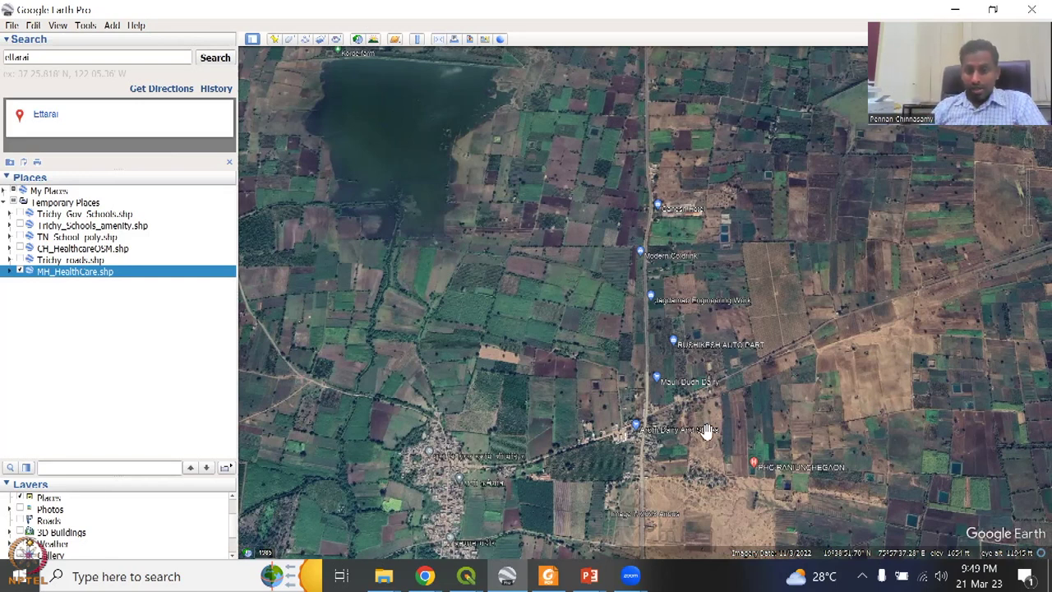
- Examine the buildings and road junction of the roadside settlement near PHC Raniunchegaon at close range
scroll(666, 460, "up", 2)
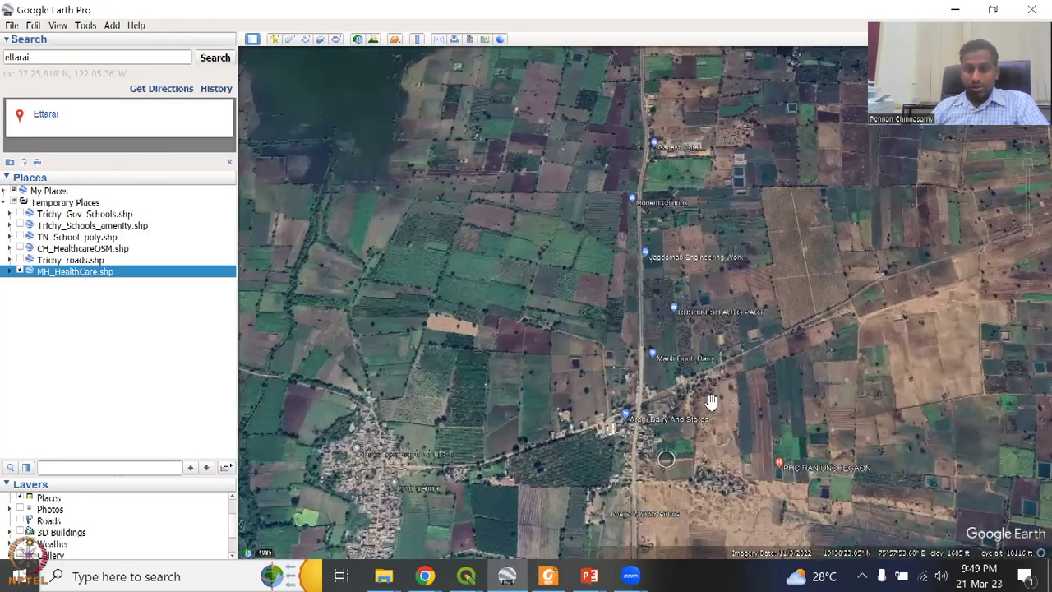
scroll(670, 407, "up", 2)
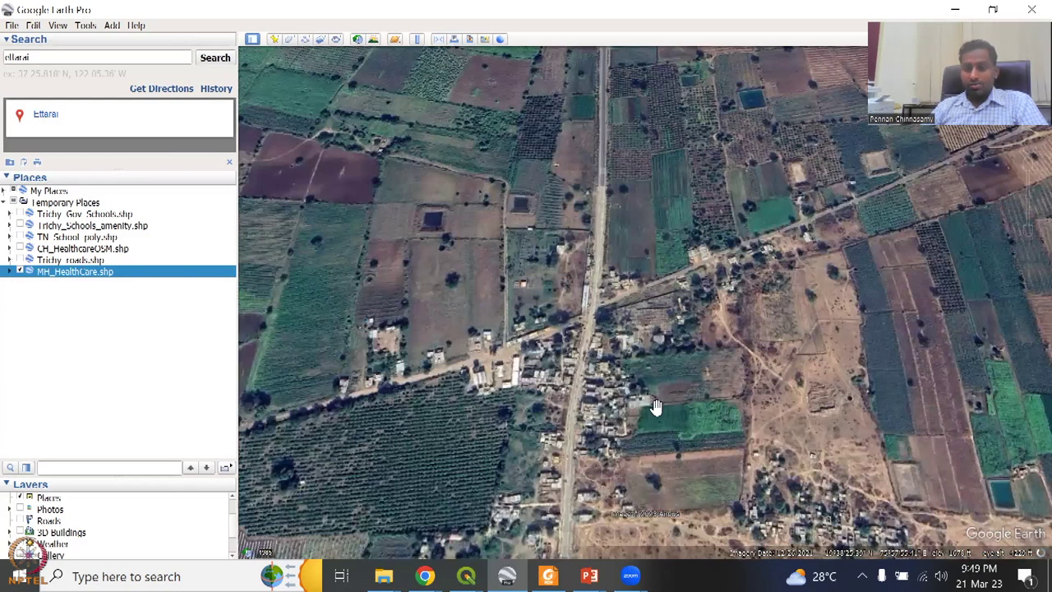
scroll(656, 406, "down", 1)
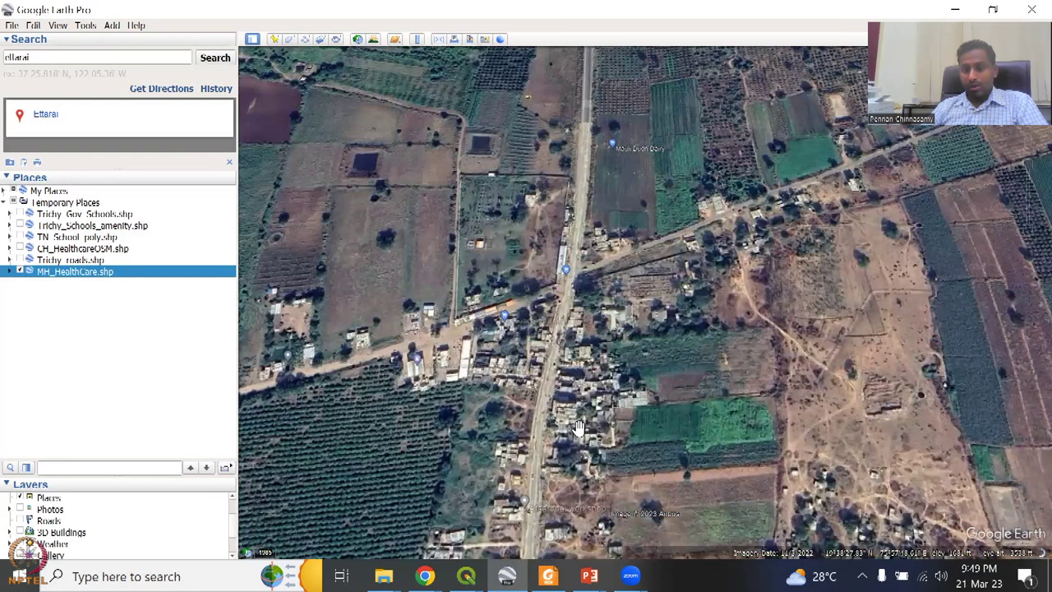
scroll(578, 427, "up", 1)
scroll(578, 427, "up", 1)
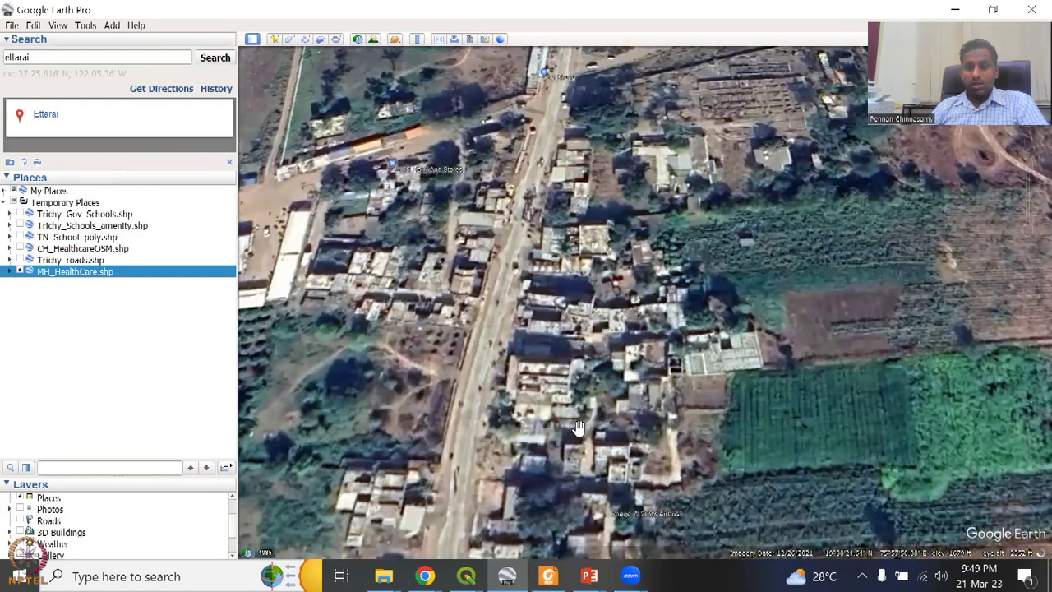
scroll(578, 427, "up", 2)
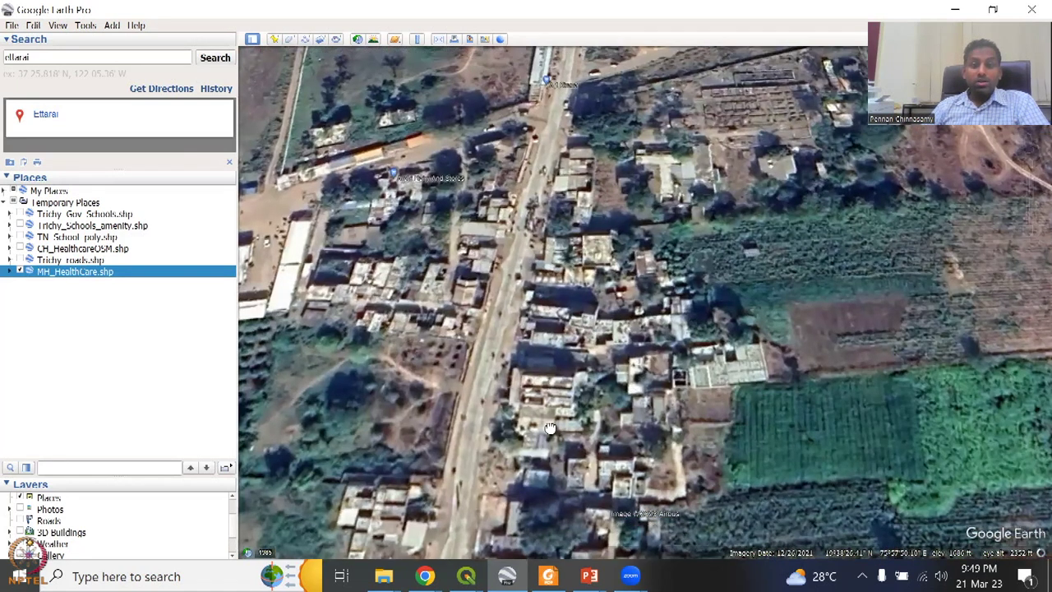
scroll(581, 381, "up", 1)
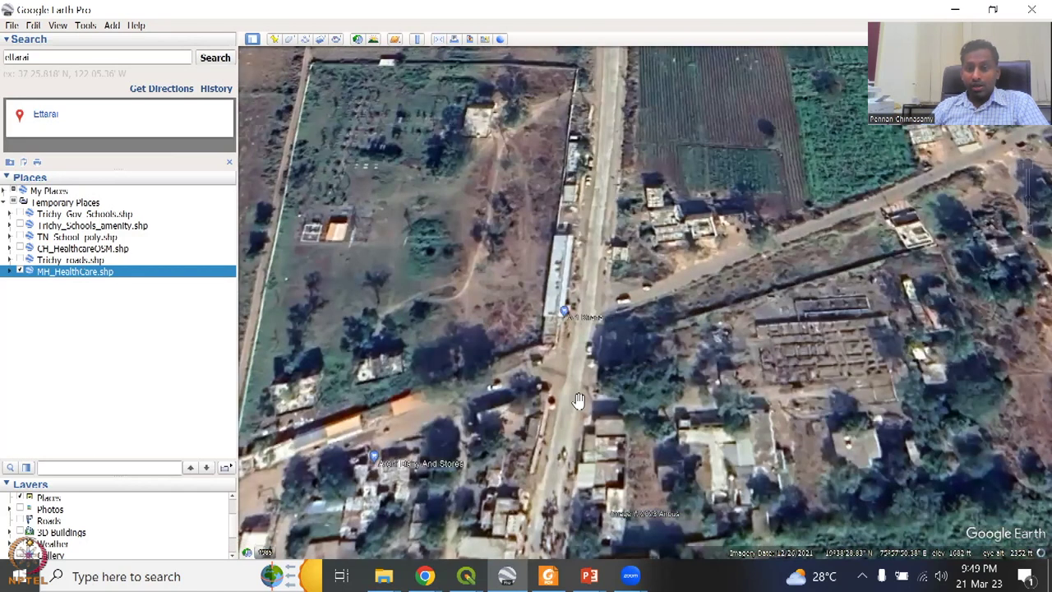
scroll(579, 401, "down", 3)
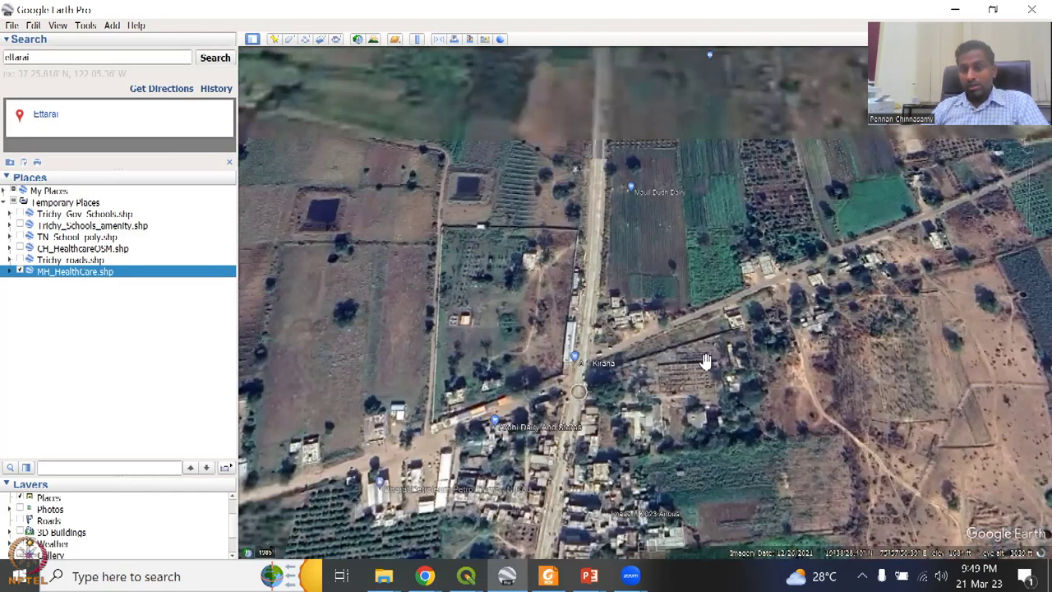
scroll(782, 329, "down", 2)
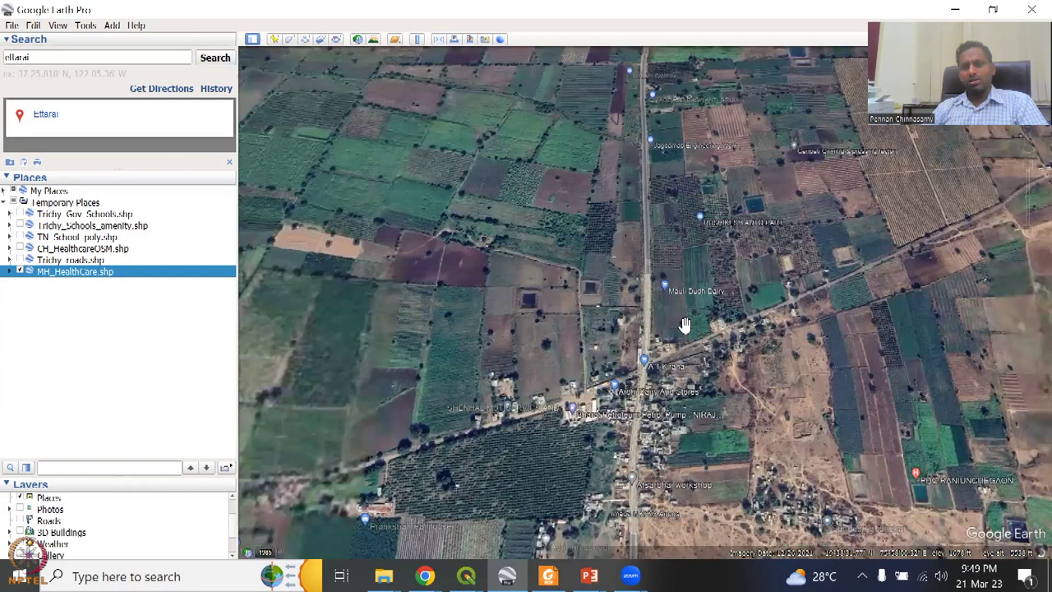
scroll(794, 275, "down", 1)
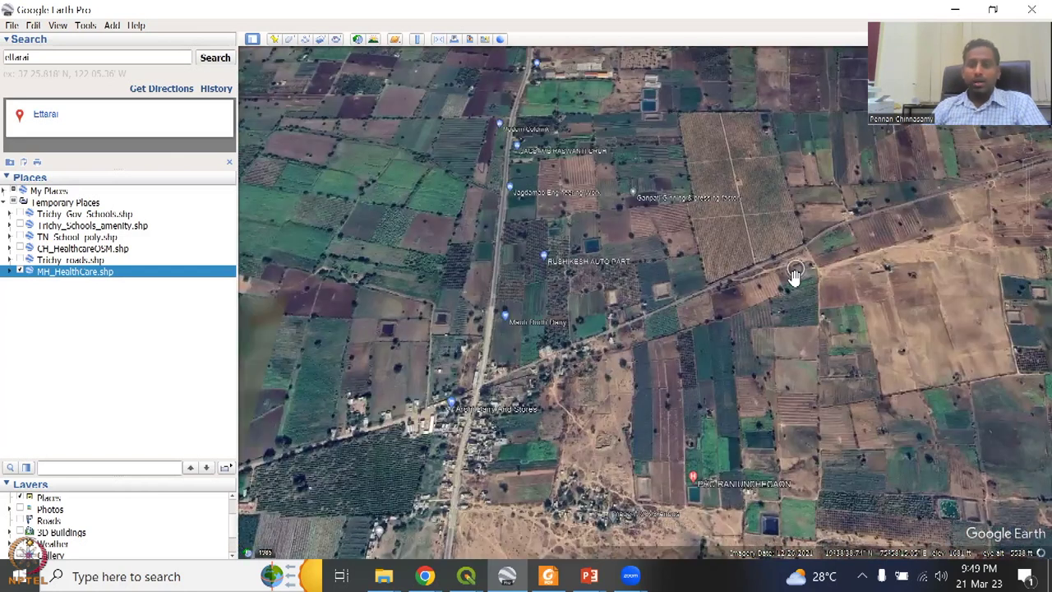
- Examine the farmland, buildings and main road running north past the Talegaon reservoir
scroll(794, 274, "down", 2)
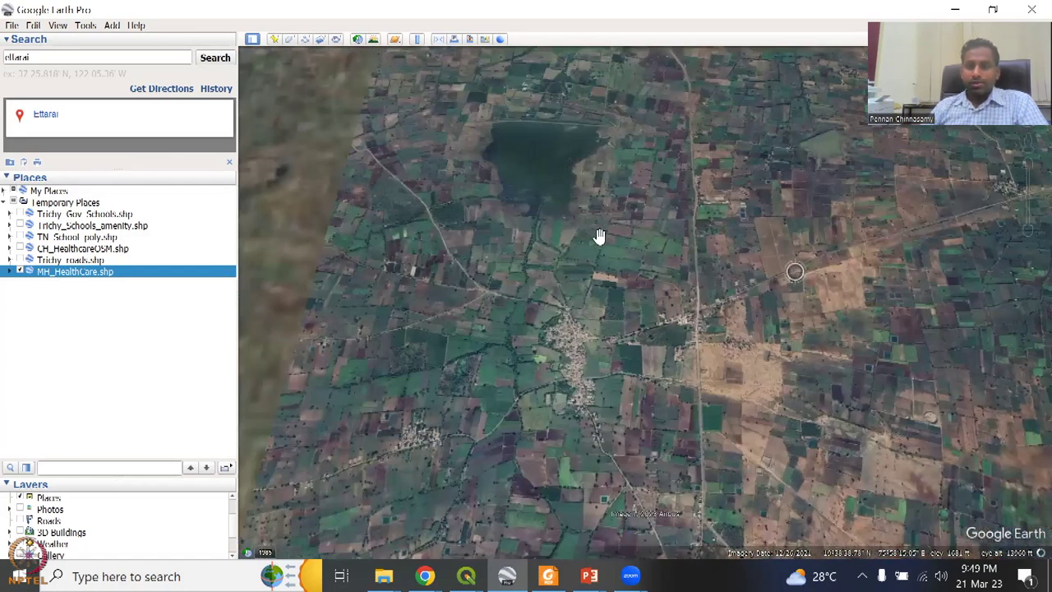
left_click_drag(748, 347, 683, 391)
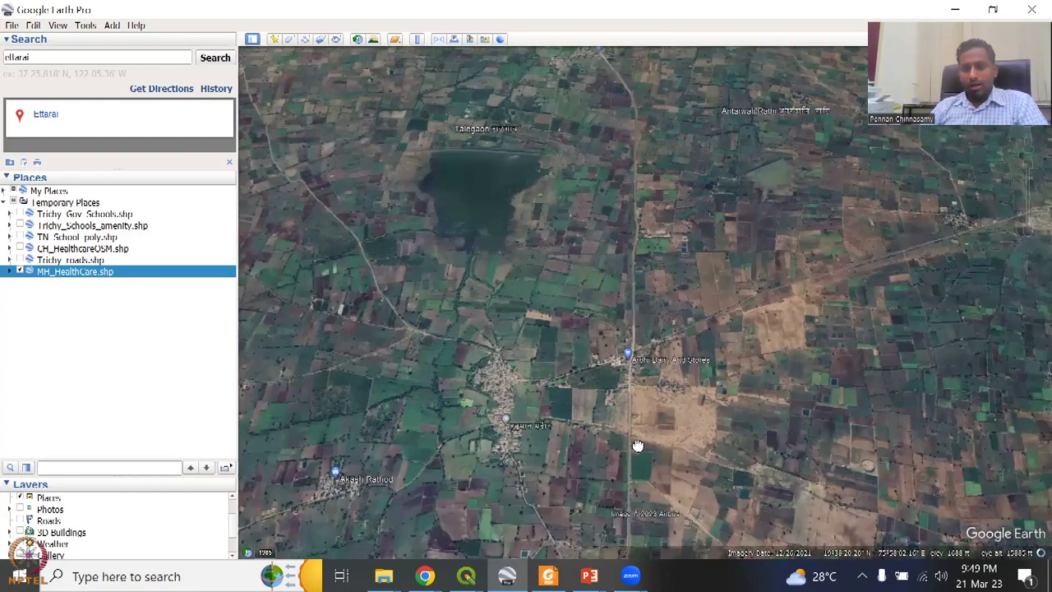
scroll(619, 255, "up", 2)
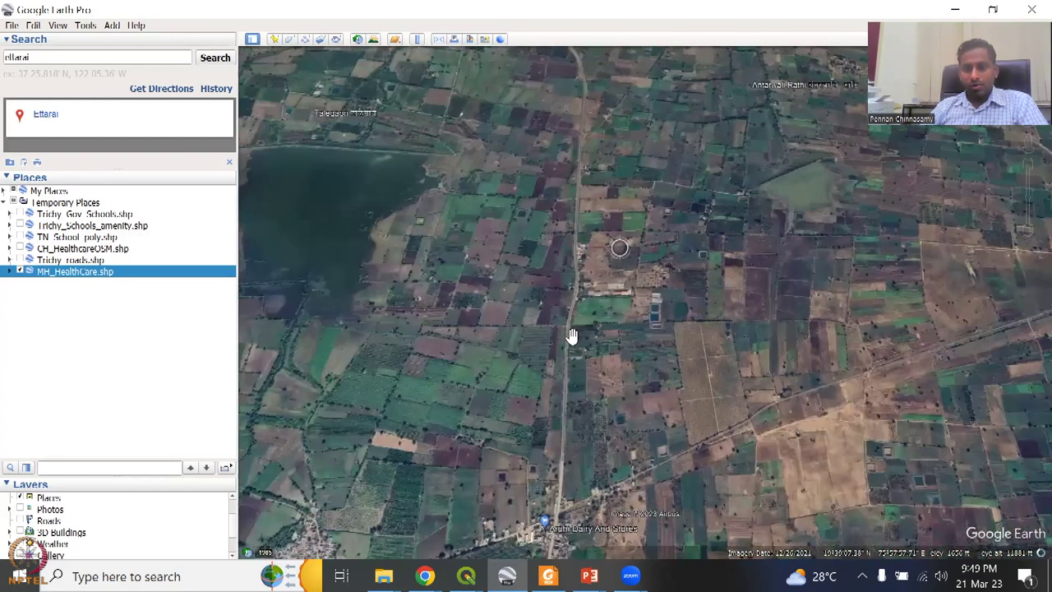
scroll(511, 370, "up", 2)
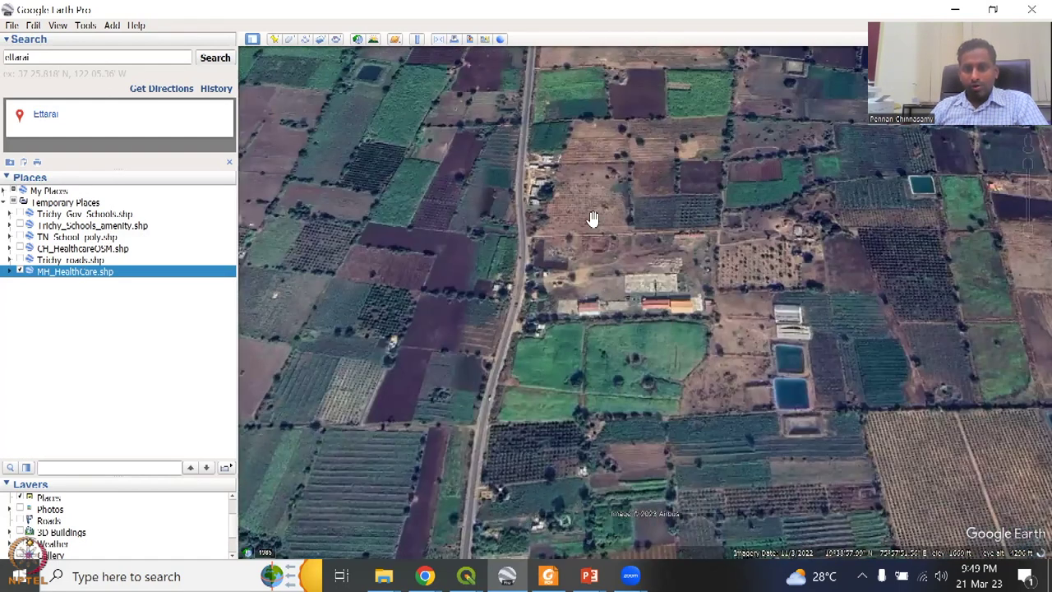
scroll(629, 300, "up", 2)
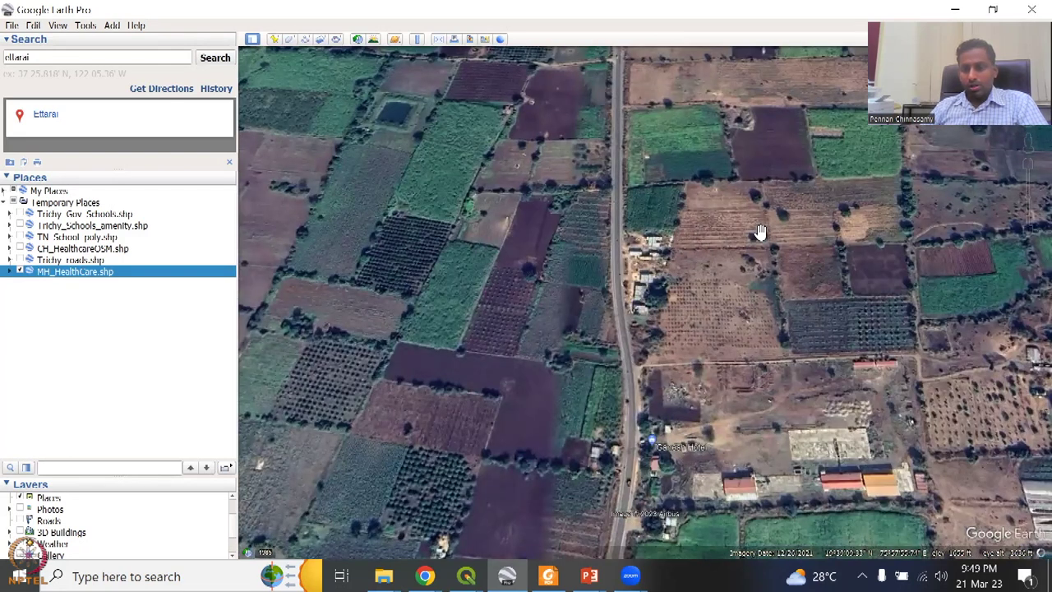
left_click_drag(760, 233, 838, 487)
left_click_drag(646, 371, 643, 477)
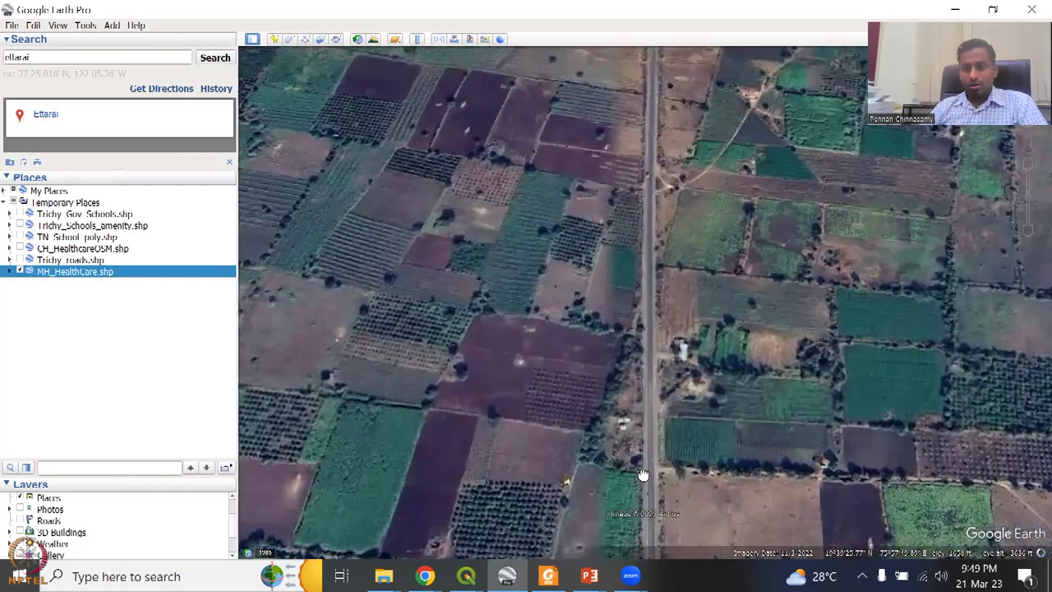
scroll(696, 232, "down", 2)
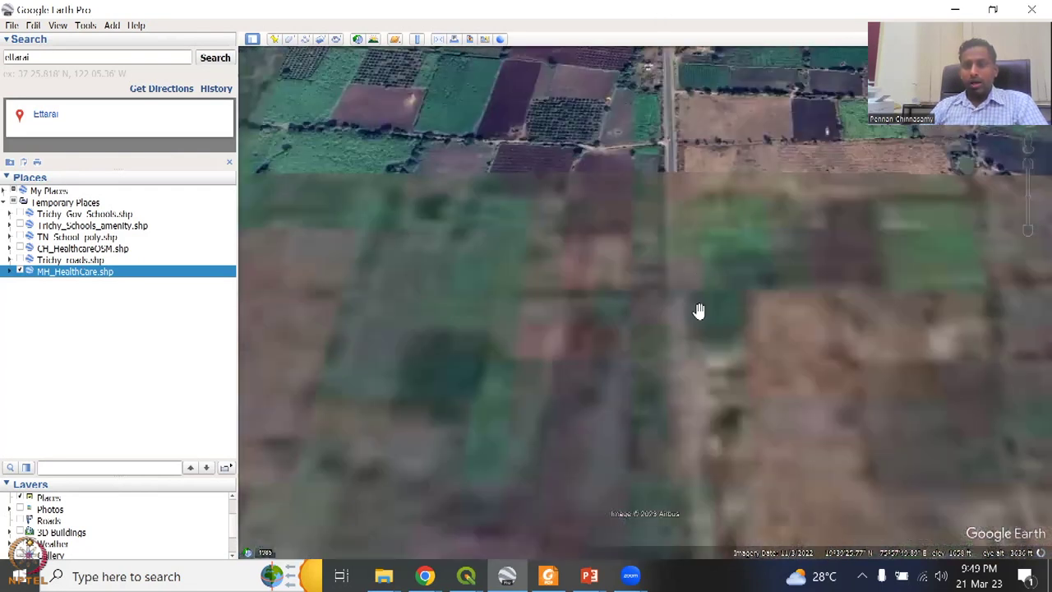
scroll(698, 310, "down", 2)
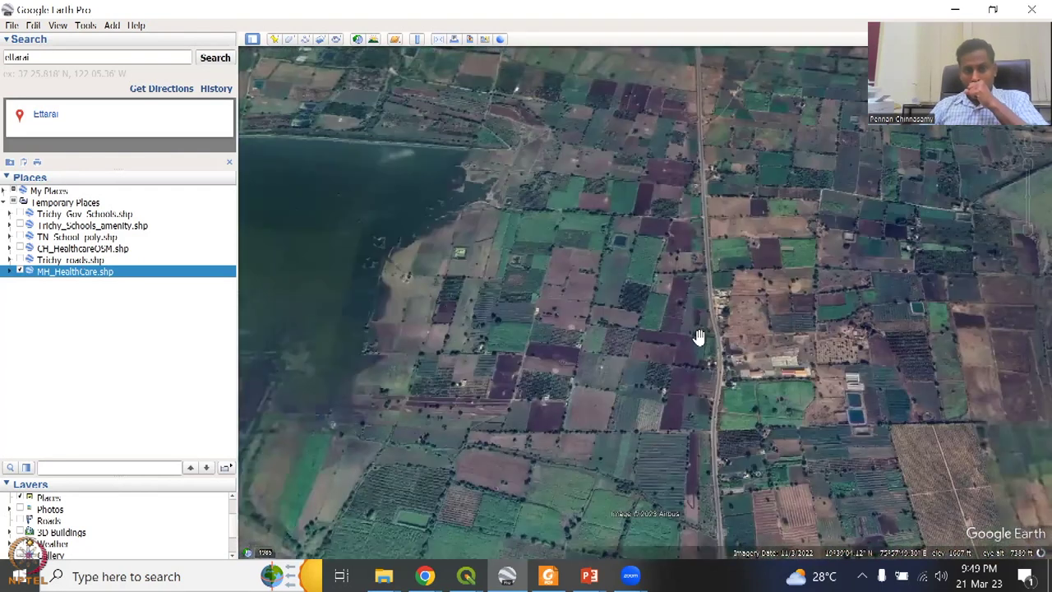
scroll(697, 338, "down", 3)
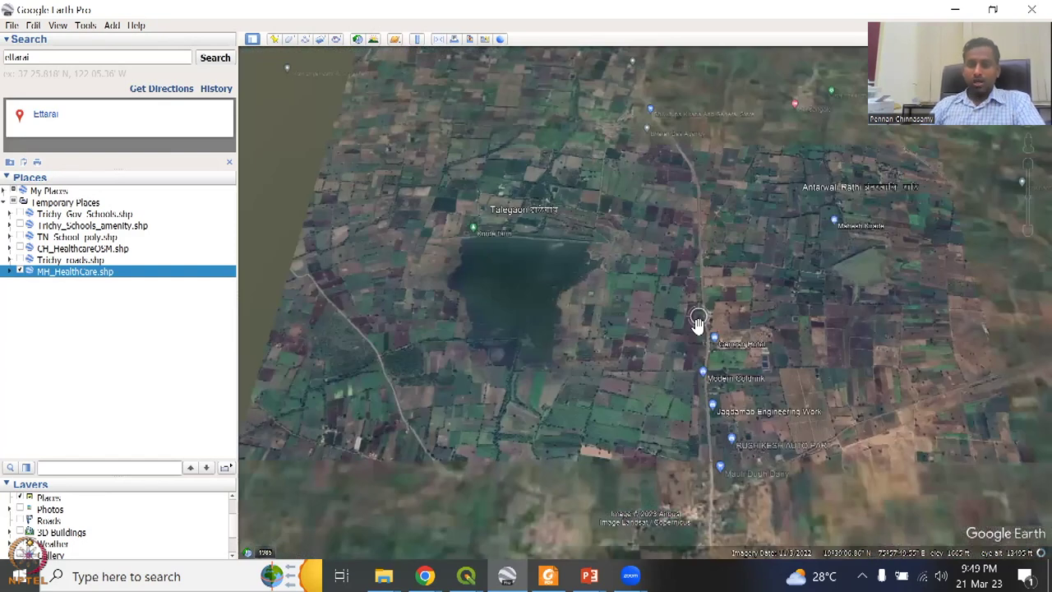
- Fly to the full extent of the MH_HealthCare.shp layer and examine how its points are distributed across the region
scroll(652, 415, "down", 1)
scroll(716, 422, "down", 2)
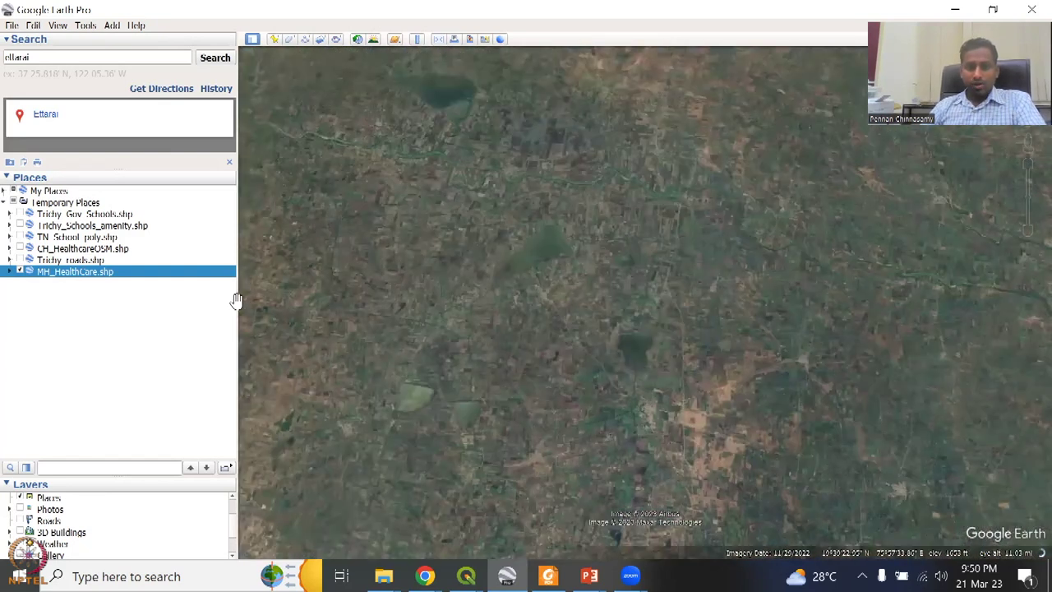
scroll(630, 343, "down", 1)
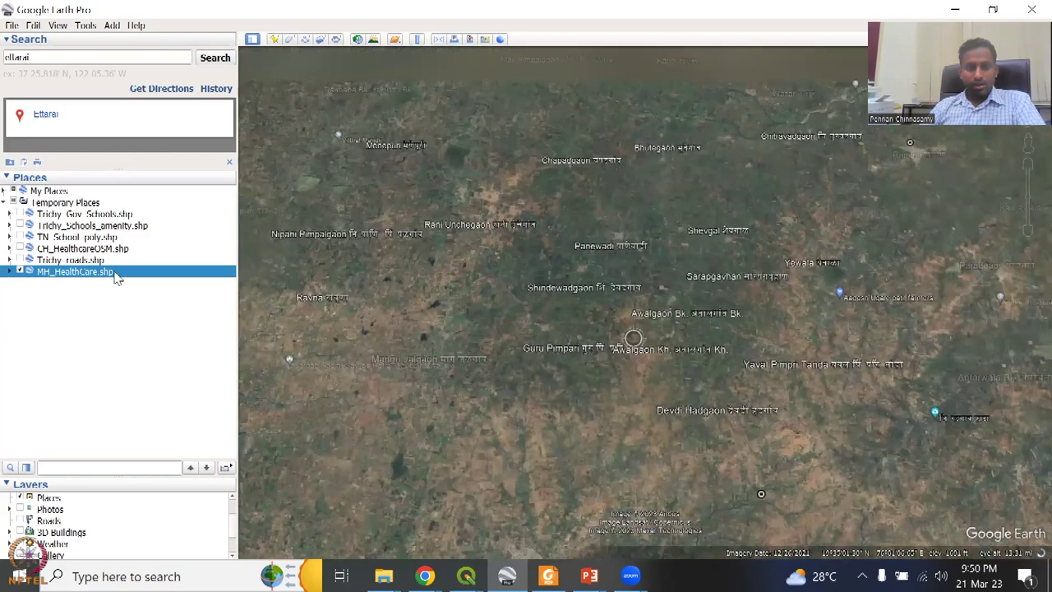
right_click(116, 278)
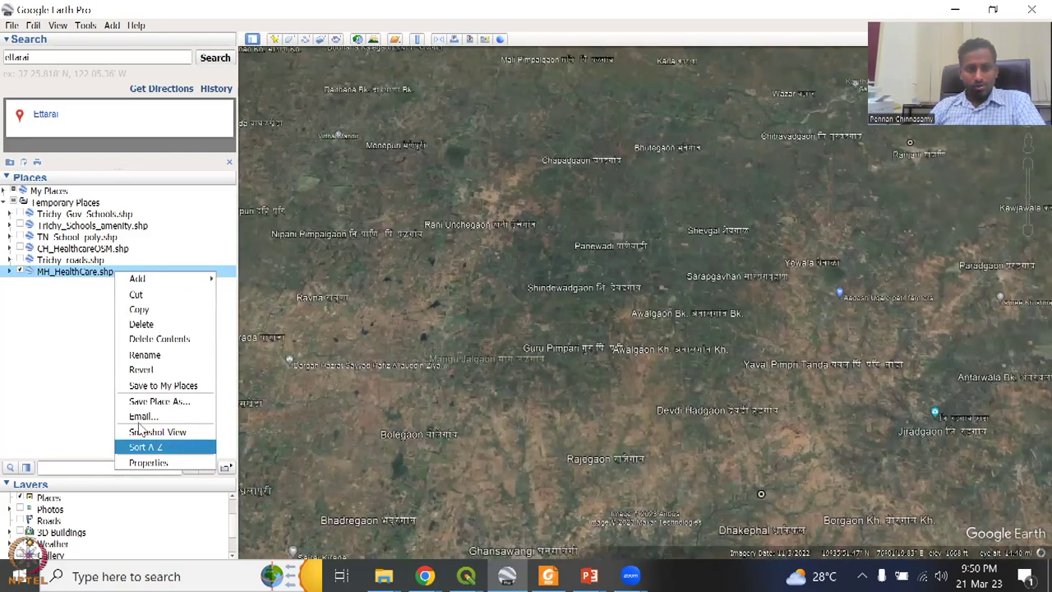
double_click(57, 274)
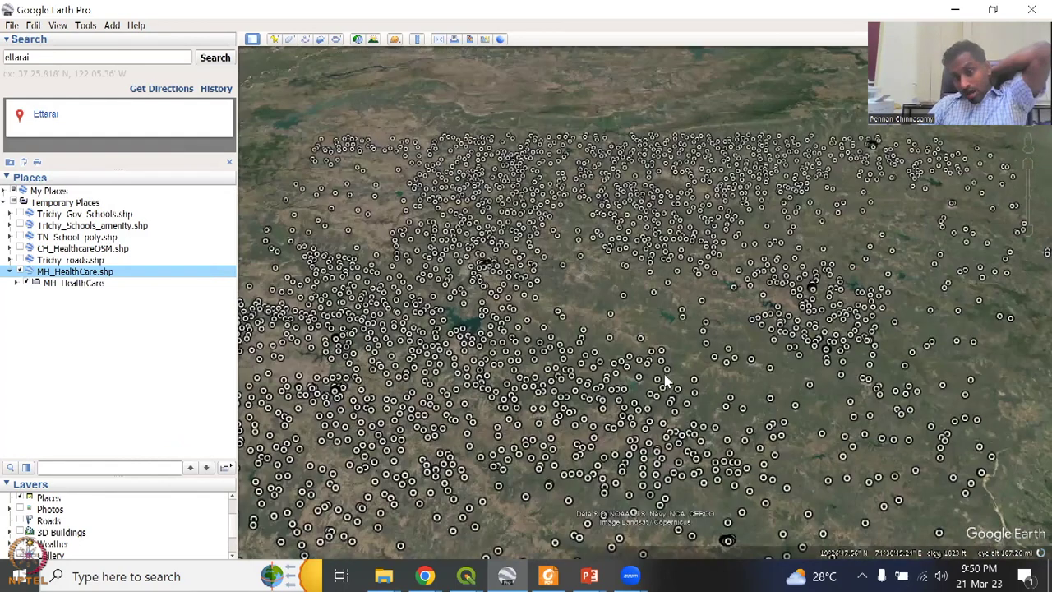
scroll(651, 360, "down", 1)
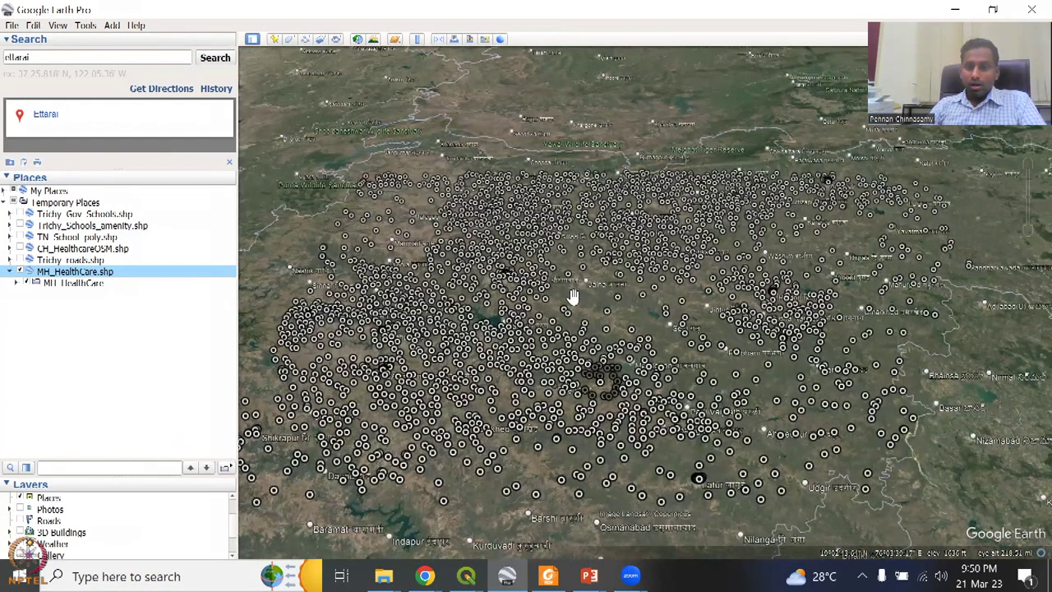
scroll(621, 325, "up", 1)
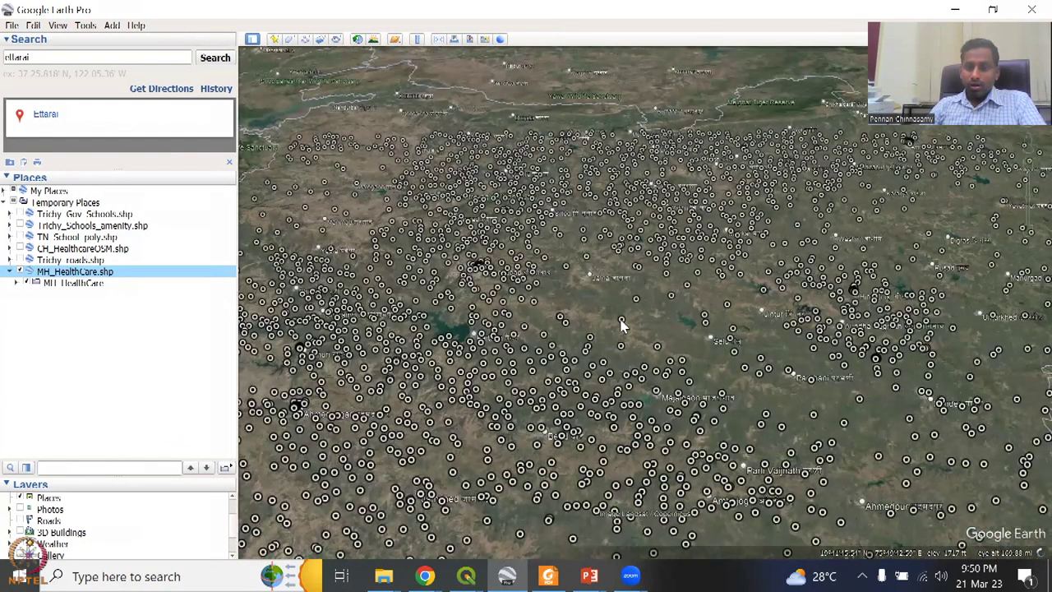
scroll(539, 337, "up", 1)
right_click(535, 331)
left_click(580, 503)
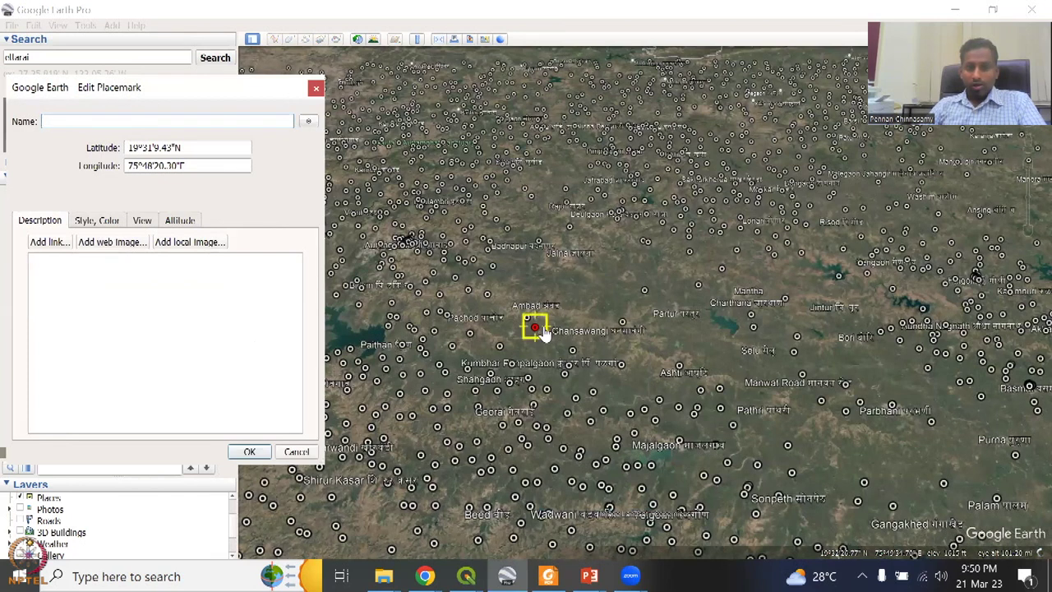
left_click_drag(535, 330, 600, 289)
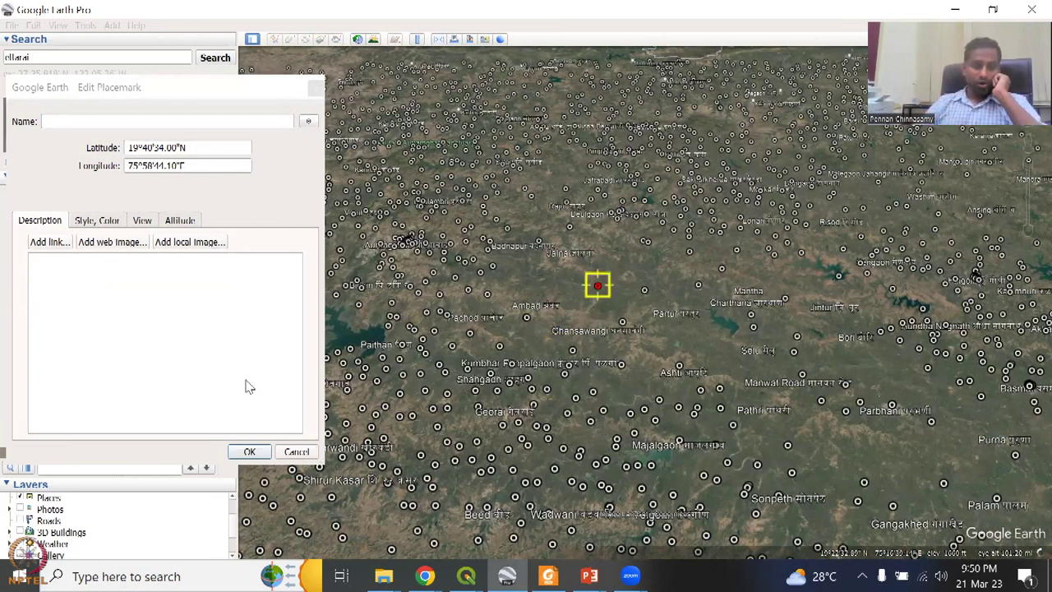
left_click(106, 220)
left_click(185, 219)
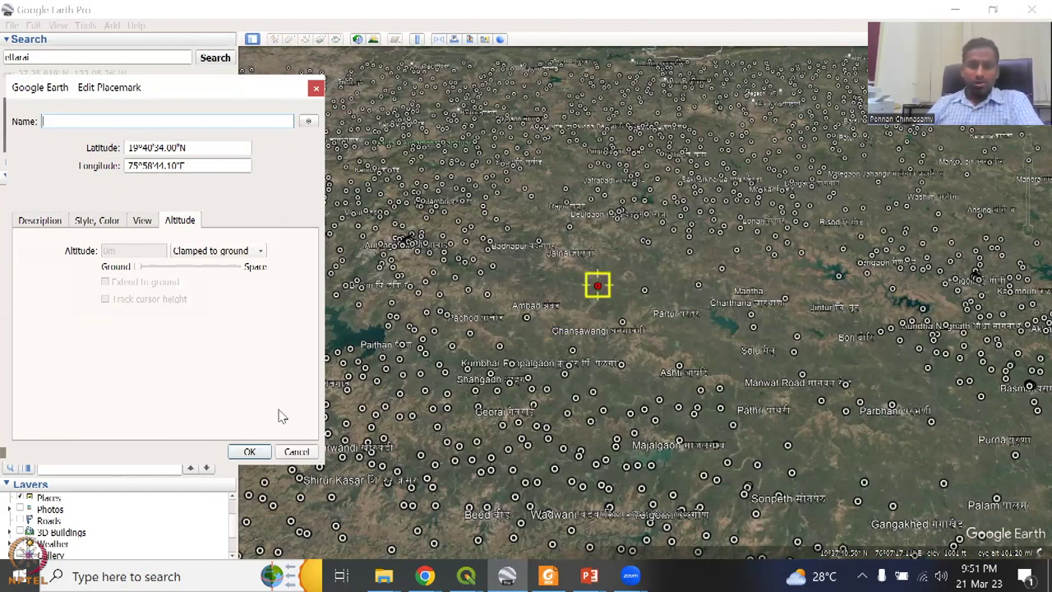
left_click(315, 88)
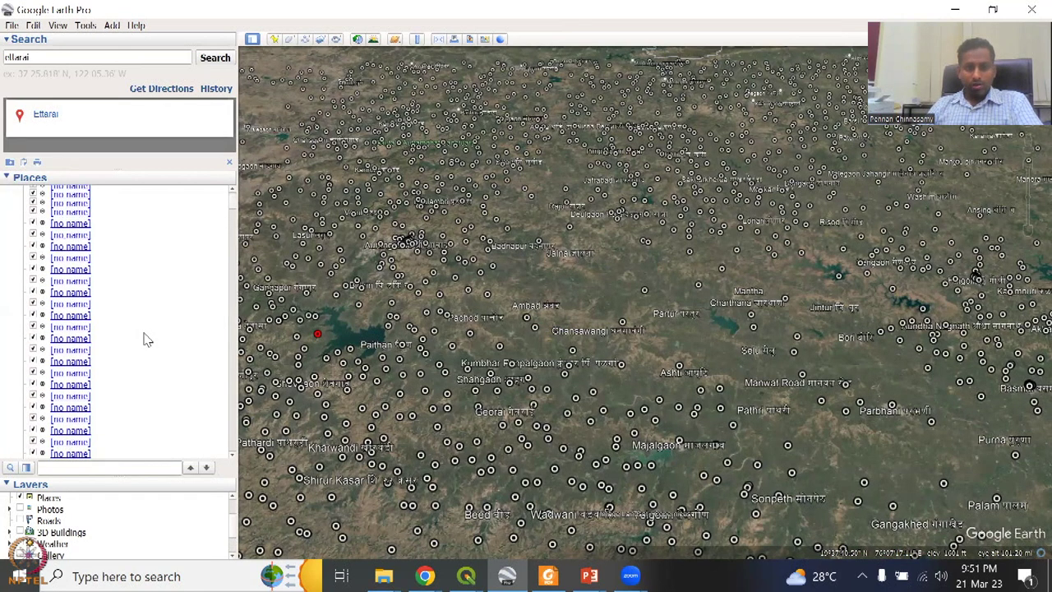
- Delete all contents of the MH_HealthCare folder inside MH_HealthCare.shp
right_click(99, 282)
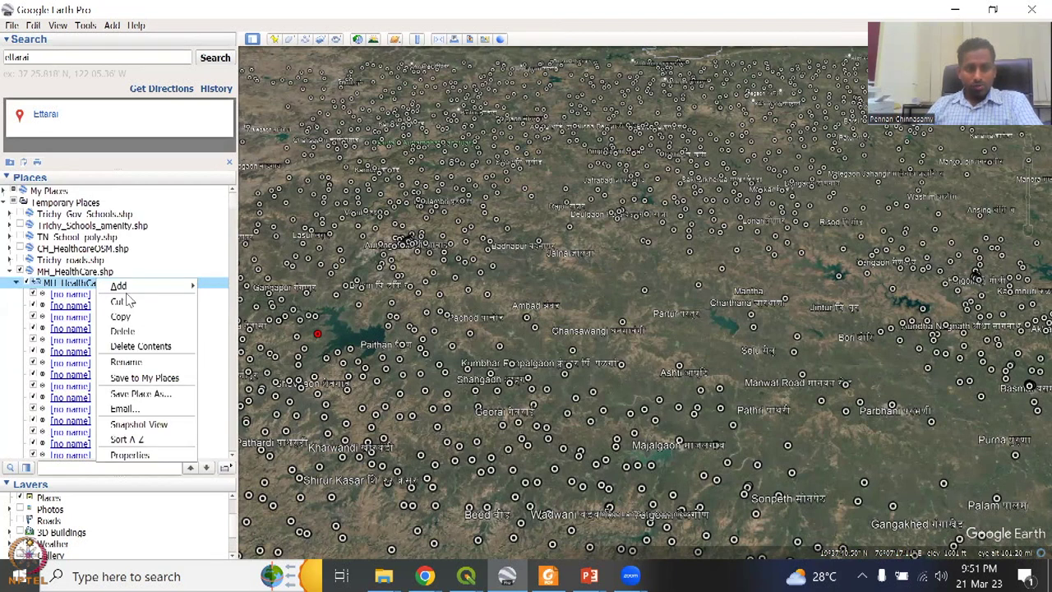
left_click(148, 349)
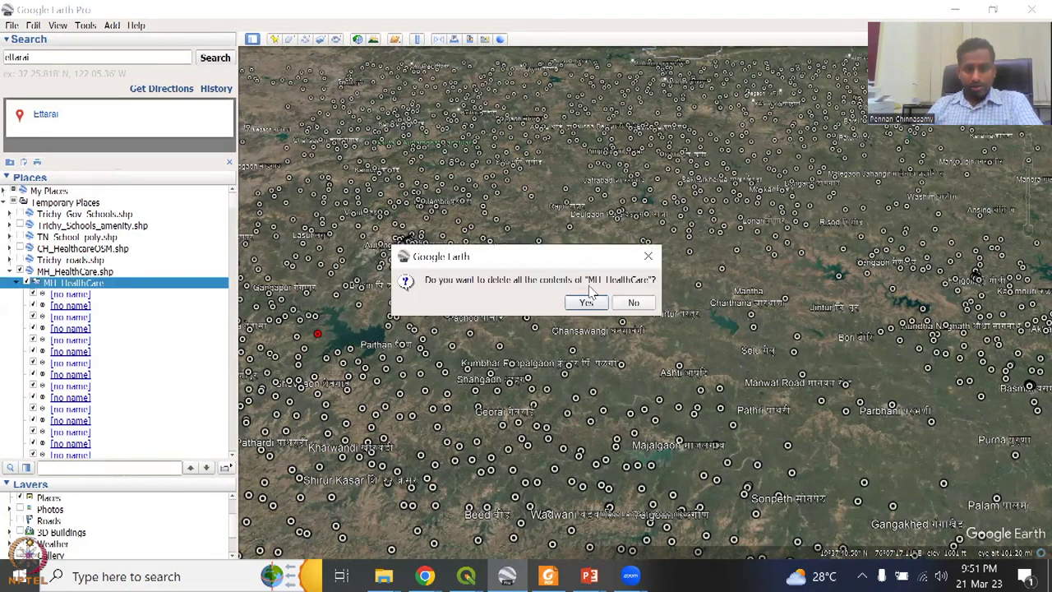
left_click(586, 304)
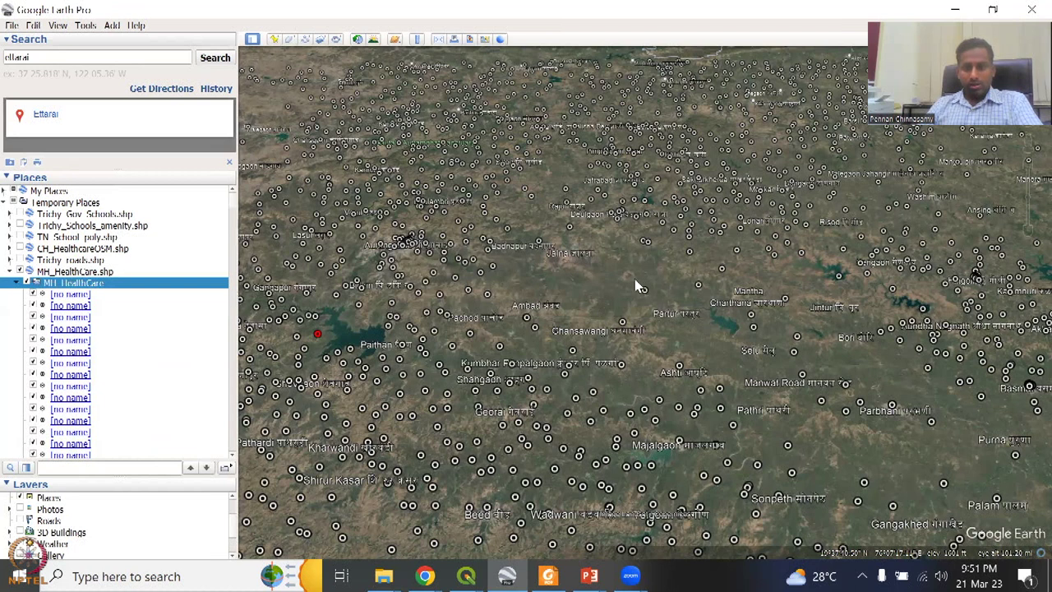
- Frame the area around Jalna and reload MH_HealthCare.shp, discarding edits and importing only the features in the current view
left_click_drag(609, 289, 590, 346)
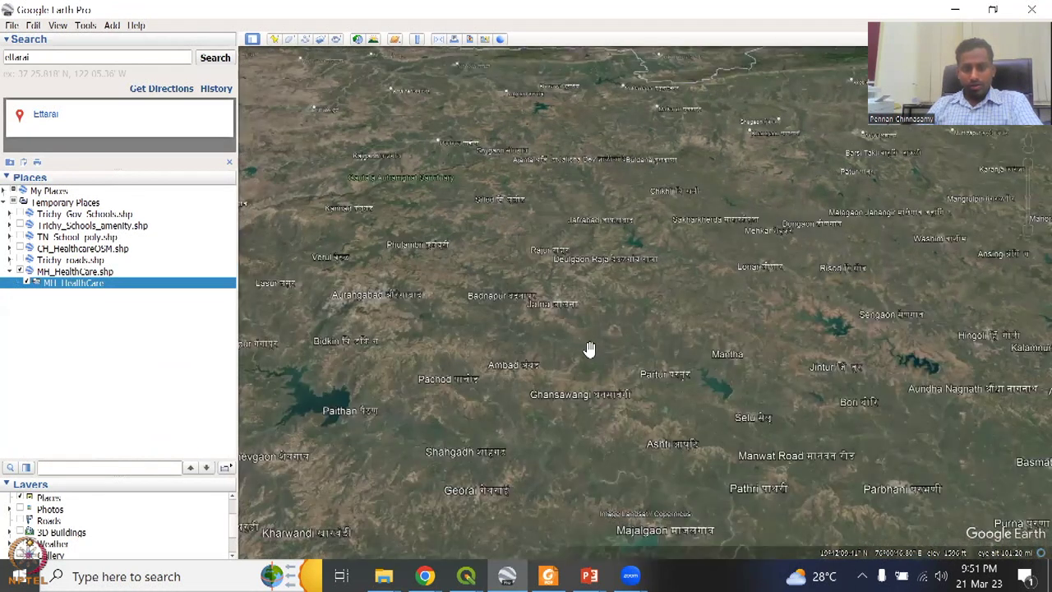
scroll(589, 349, "up", 2)
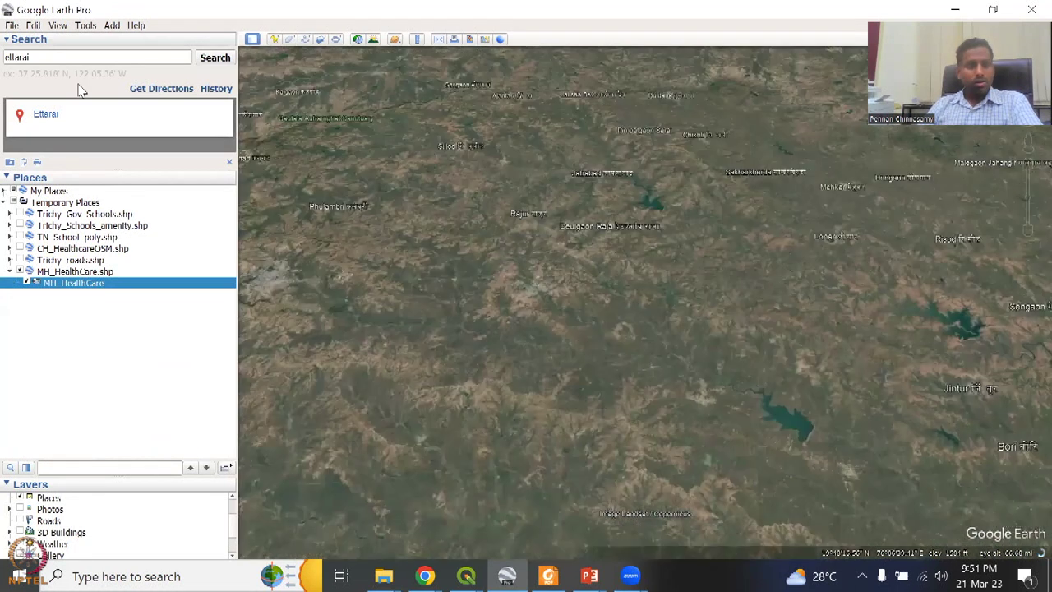
left_click(11, 25)
left_click(12, 25)
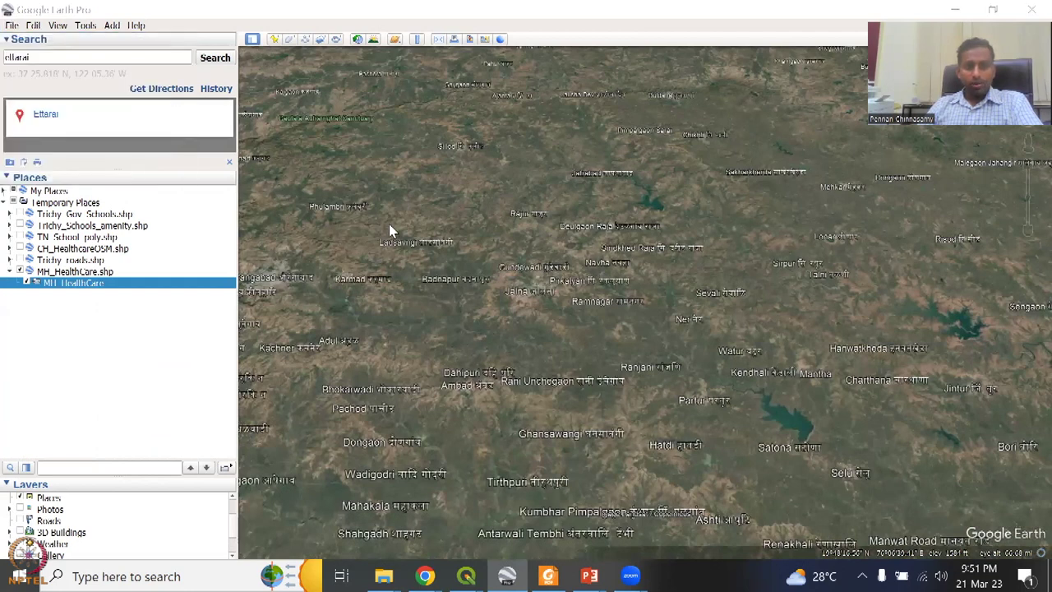
left_click(280, 204)
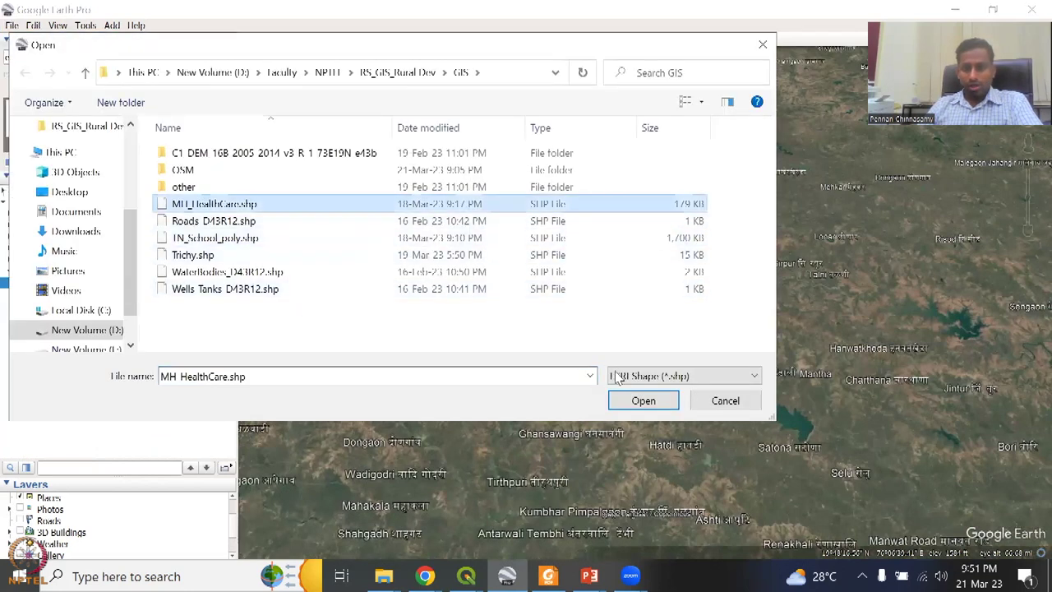
left_click(644, 401)
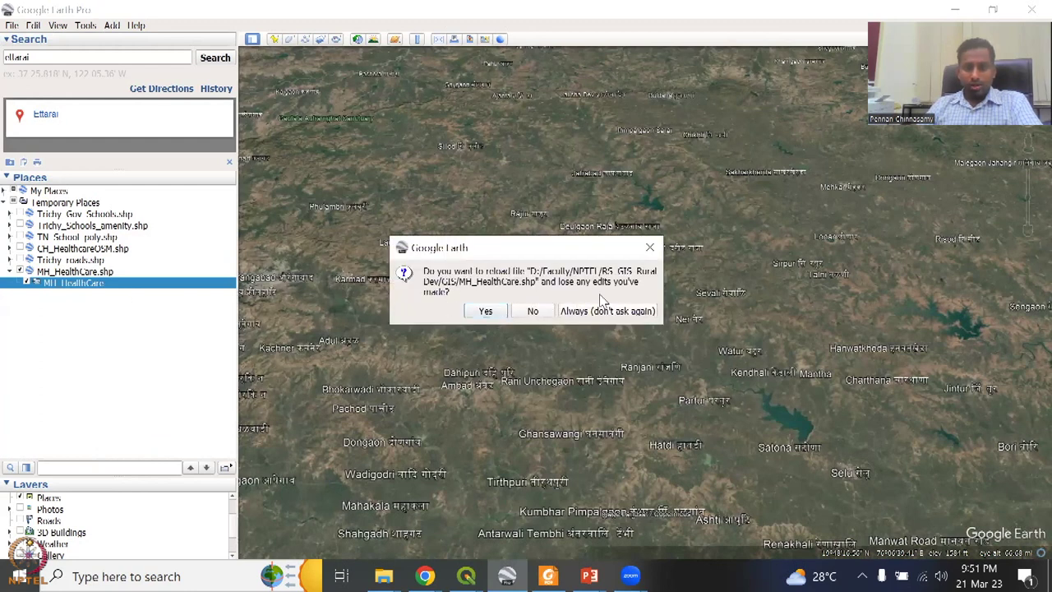
left_click(487, 313)
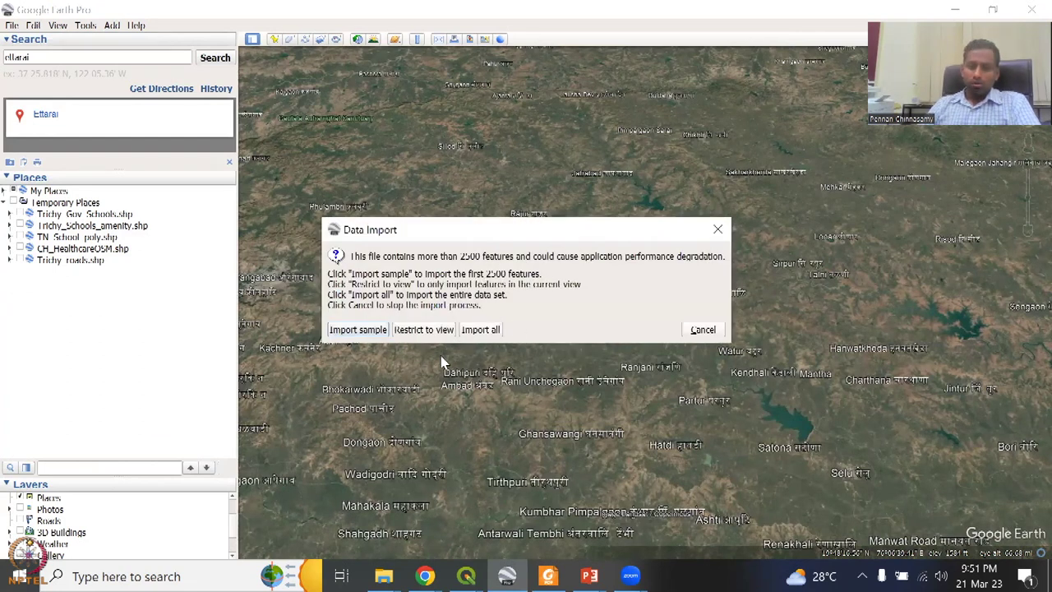
left_click(435, 335)
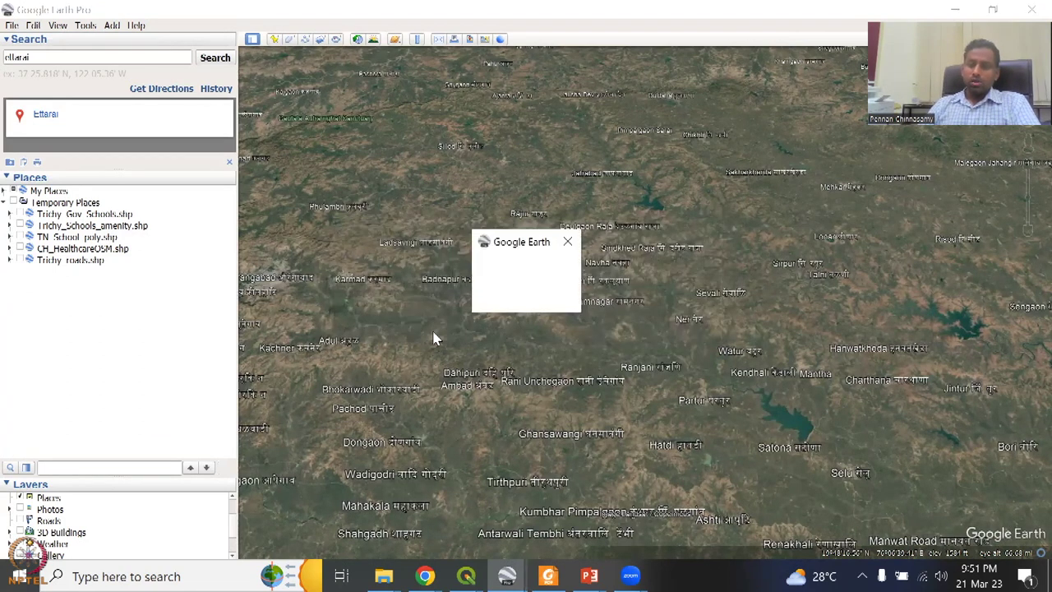
- Apply a style template with no name field to the imported health-care points, without saving the template
left_click(584, 303)
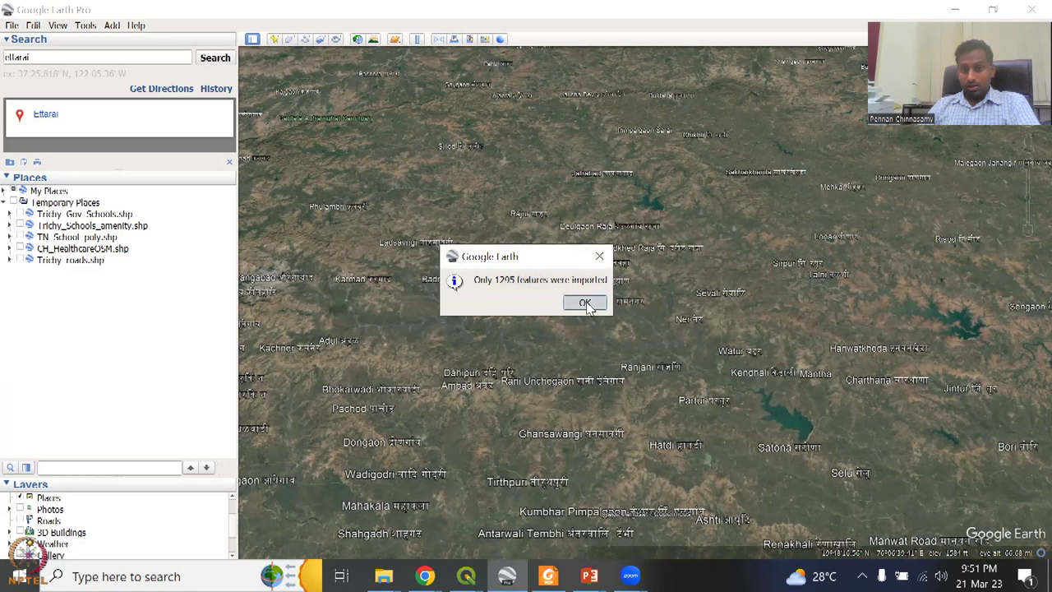
left_click(587, 308)
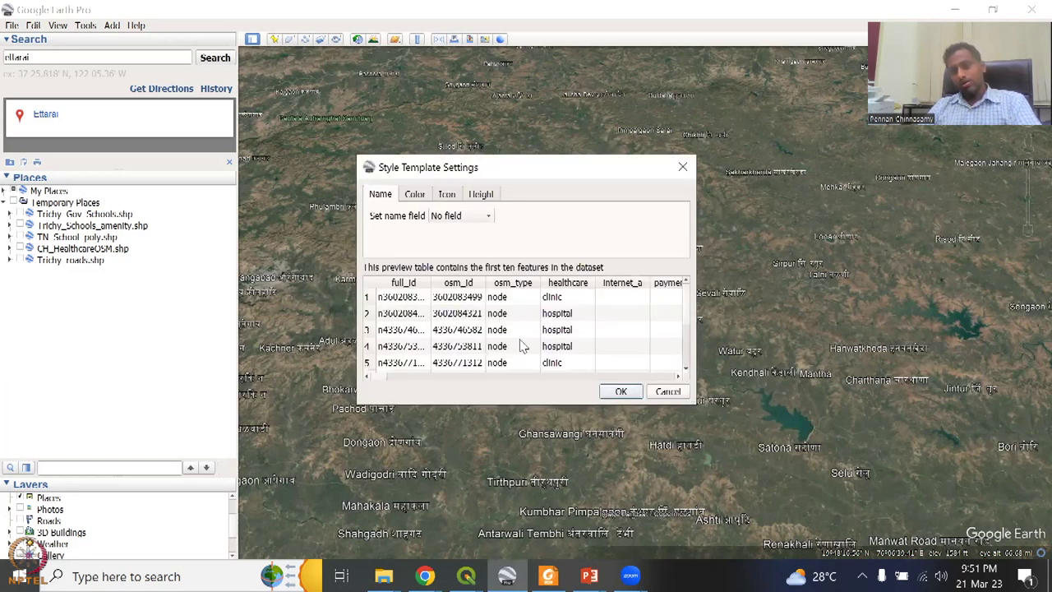
left_click(638, 397)
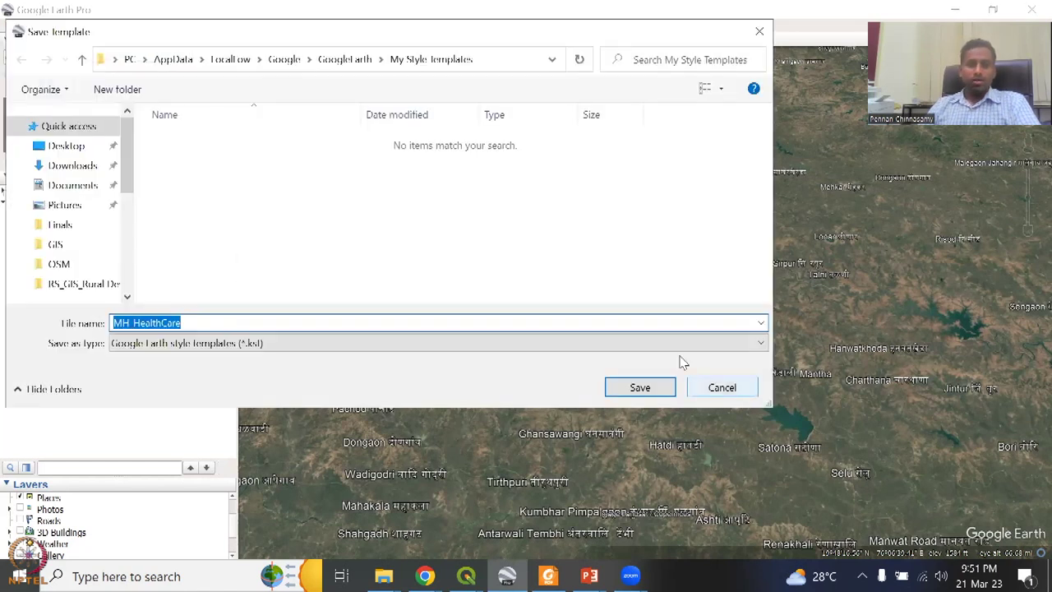
left_click(725, 391)
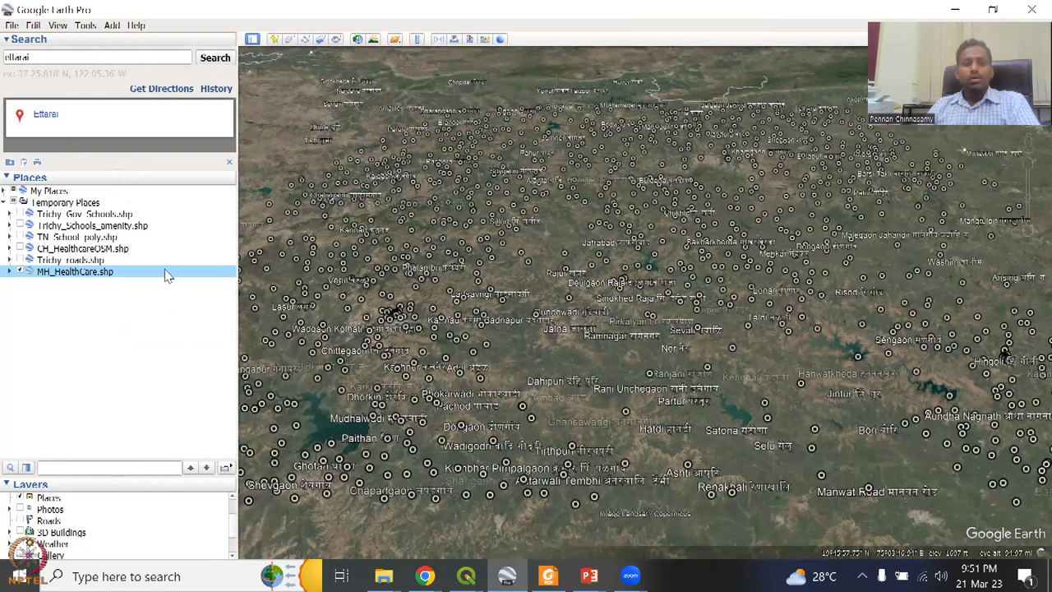
- Check the view properties of the MH_HealthCare.shp folder without changing them
scroll(676, 442, "down", 2)
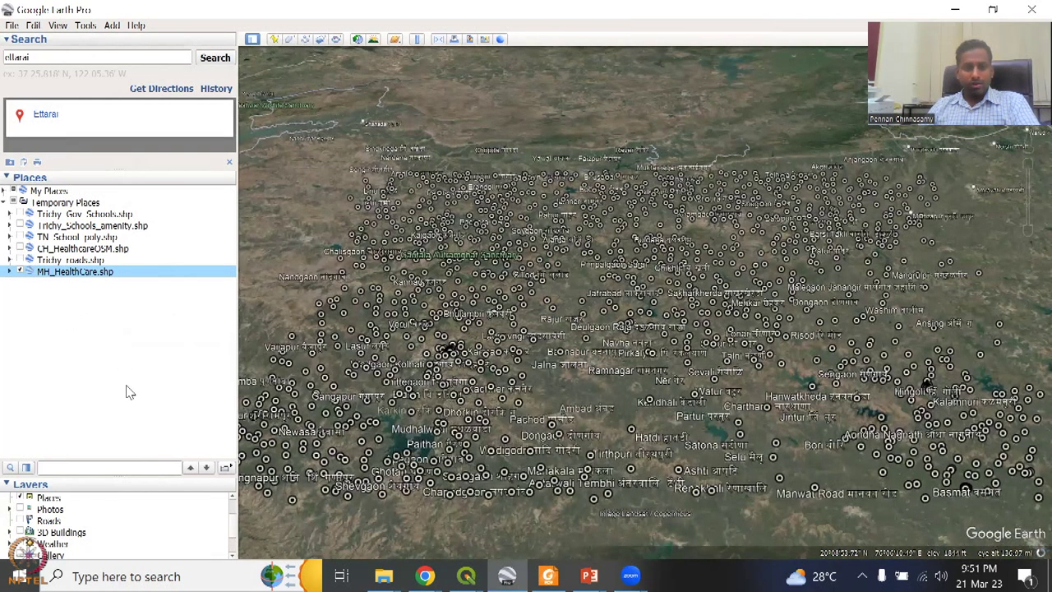
right_click(108, 271)
left_click(148, 463)
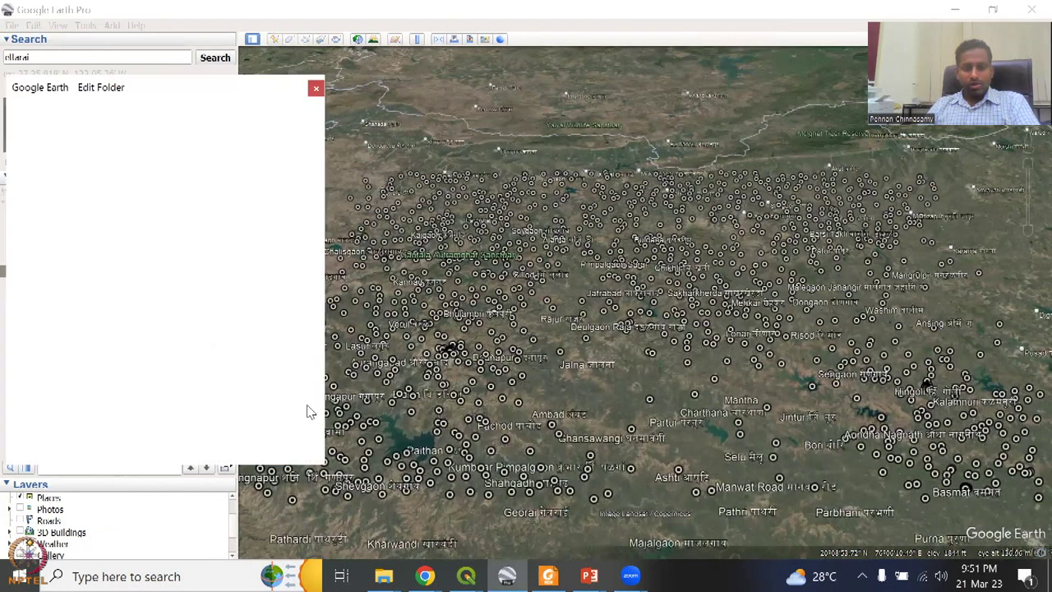
left_click(141, 187)
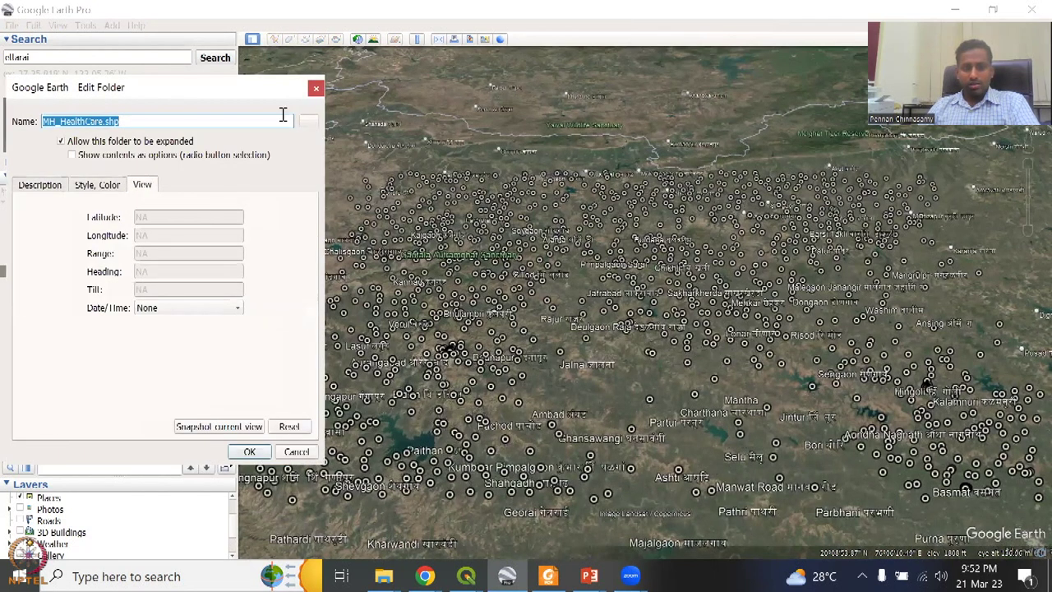
left_click(316, 88)
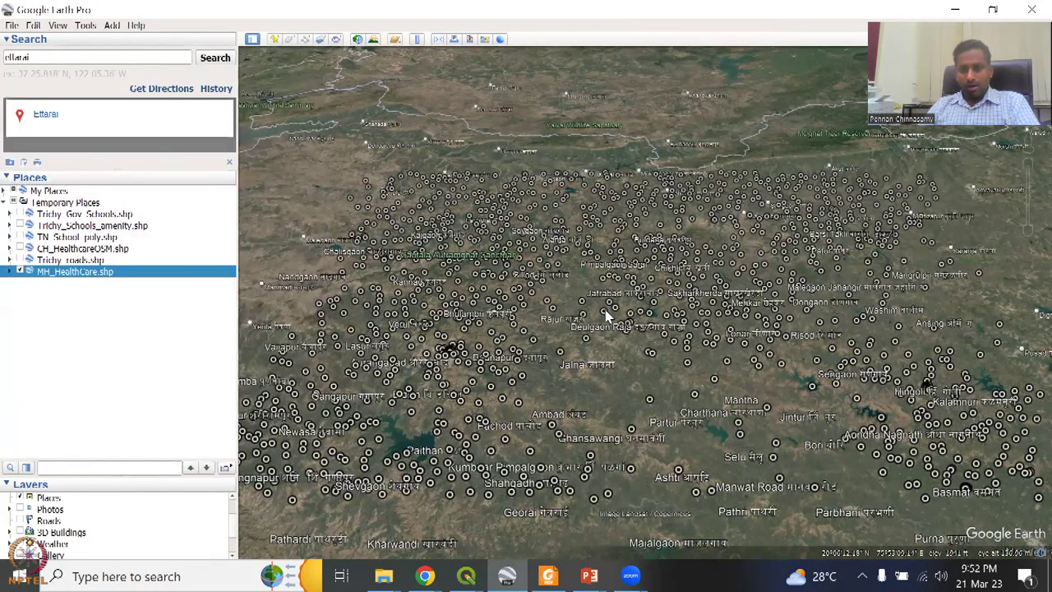
- Open the health-care point at Devale Gavhan and read its attributes down to the district field
scroll(578, 348, "up", 3)
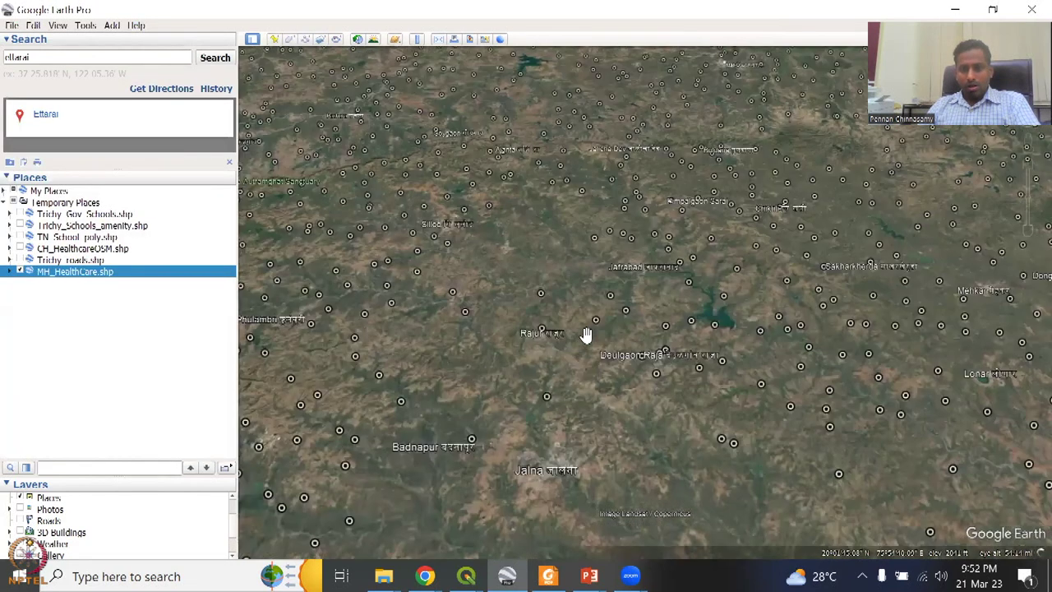
scroll(638, 271, "up", 3)
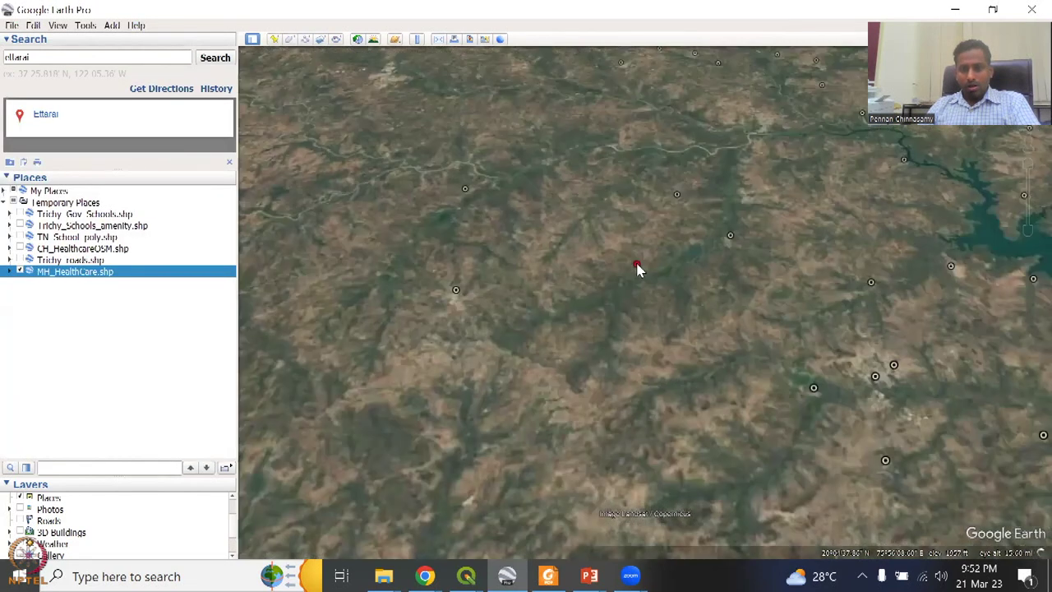
right_click(638, 269)
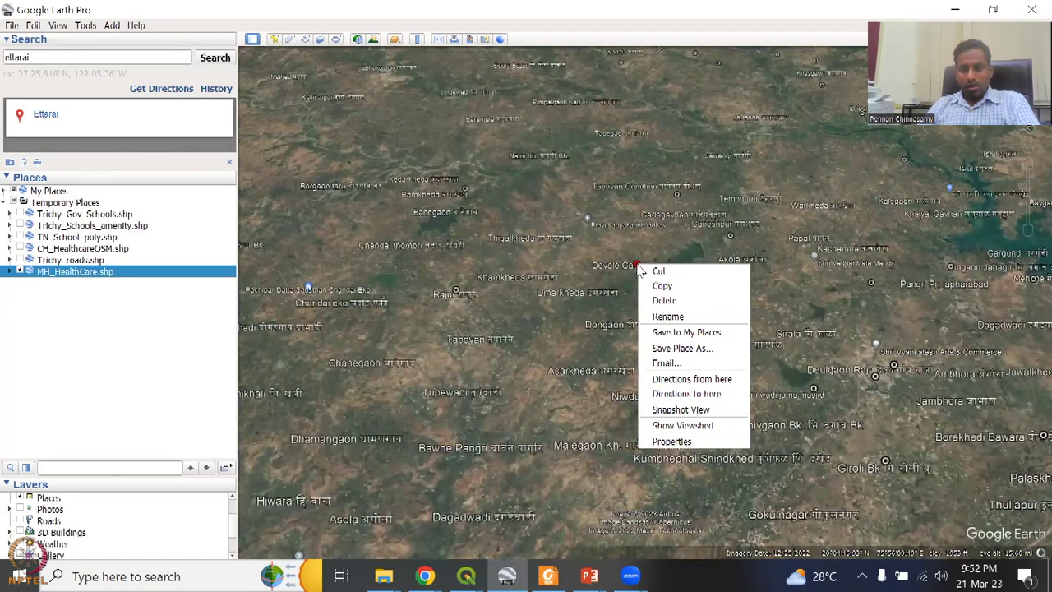
left_click(638, 269)
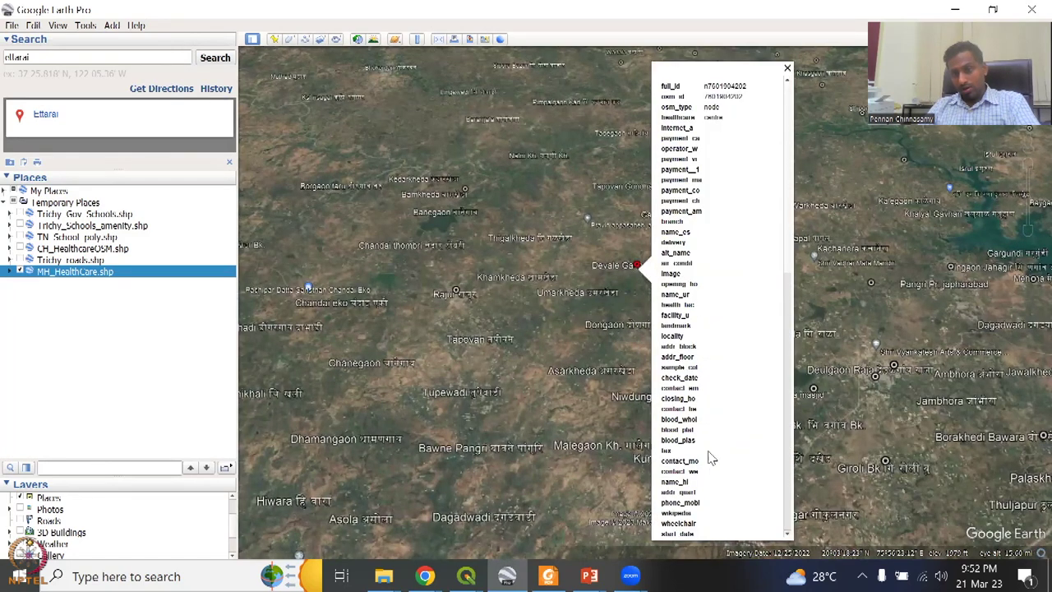
scroll(714, 481, "down", 5)
scroll(712, 478, "down", 3)
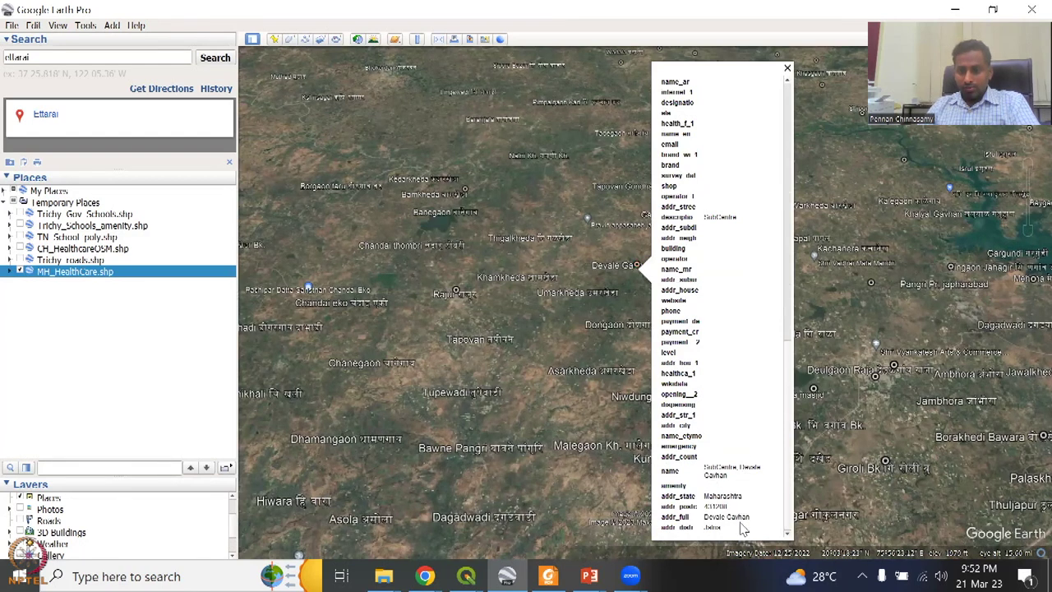
left_click_drag(737, 535, 699, 528)
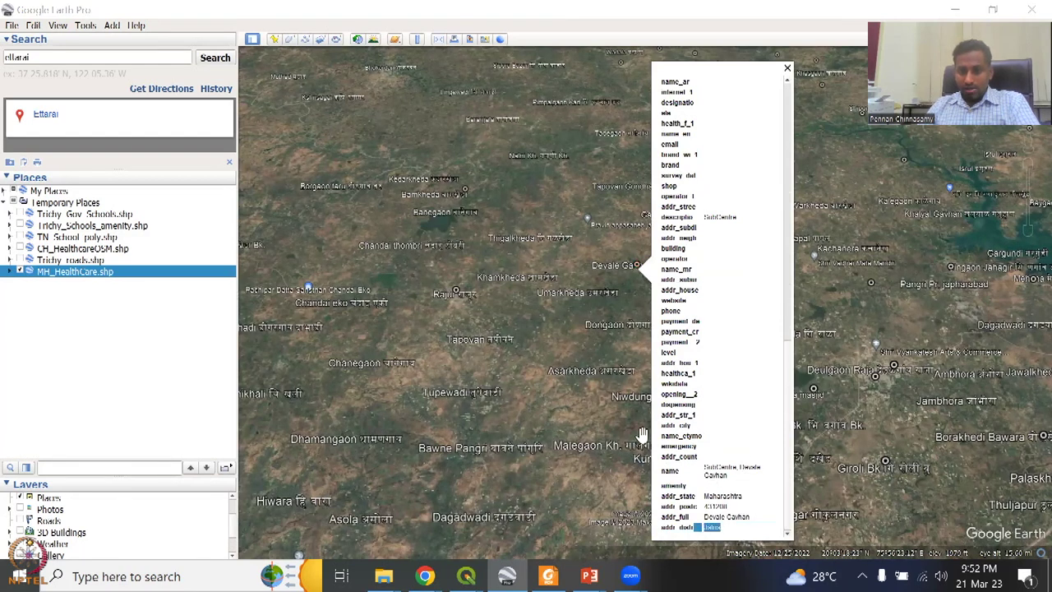
- Examine the village of Devale Gavhan and where its health-care point sits among the houses and fields
left_click_drag(594, 353, 592, 345)
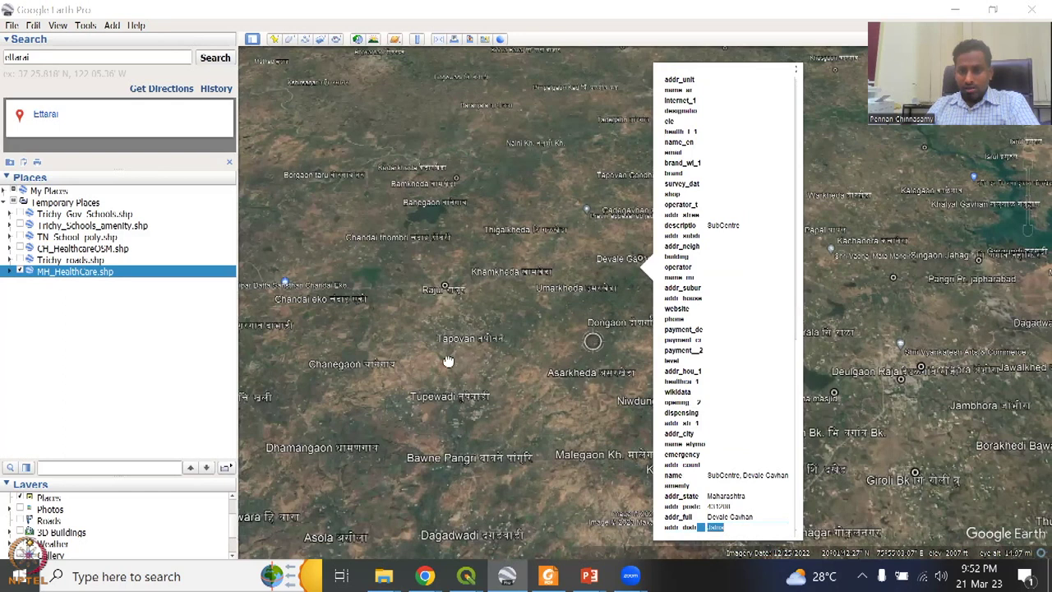
scroll(461, 356, "up", 3)
scroll(518, 280, "up", 1)
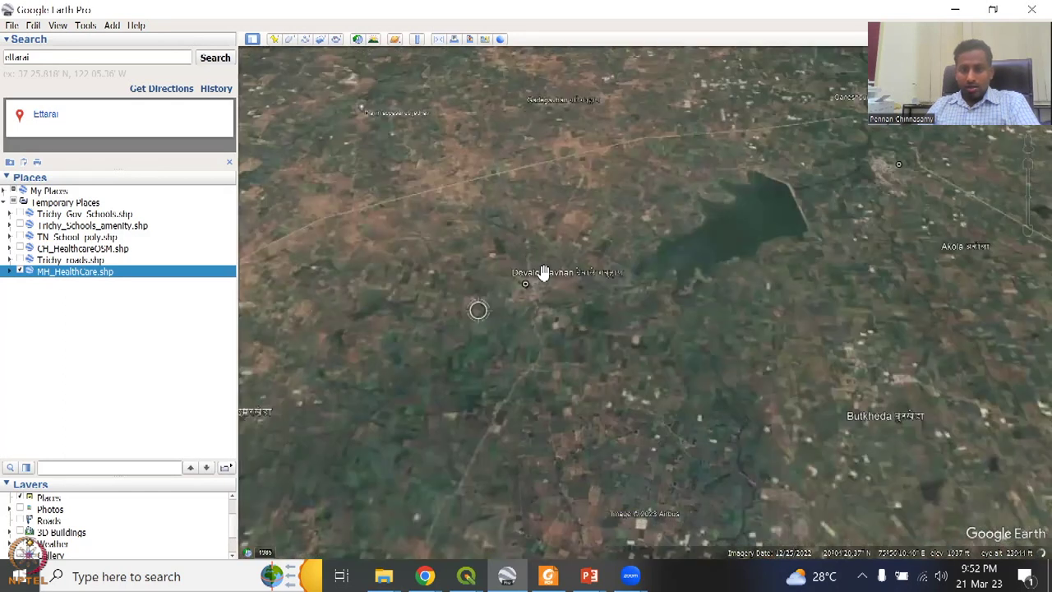
scroll(547, 312, "up", 2)
scroll(575, 407, "up", 1)
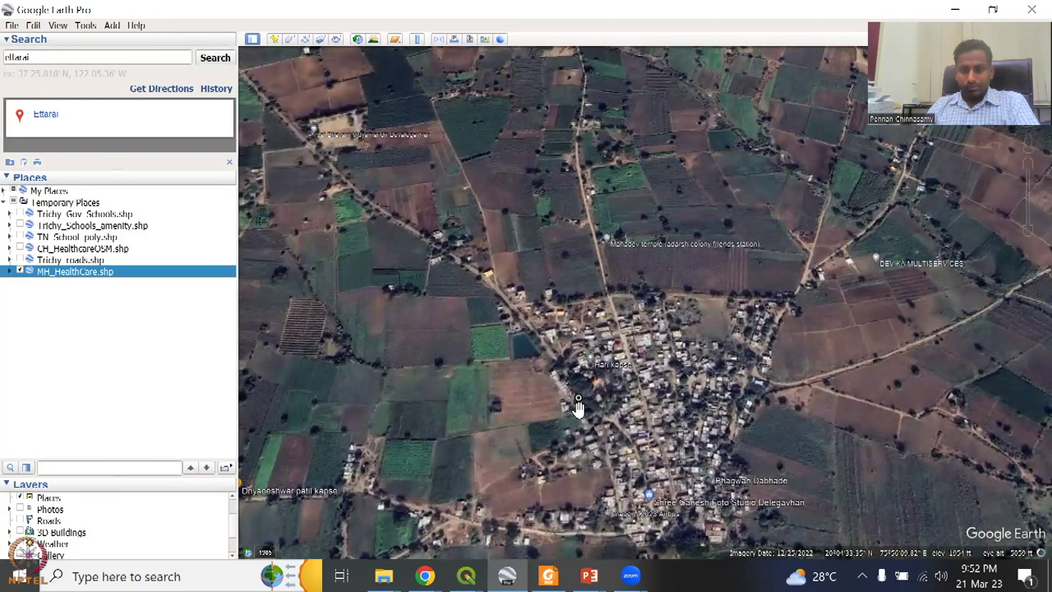
scroll(578, 407, "up", 1)
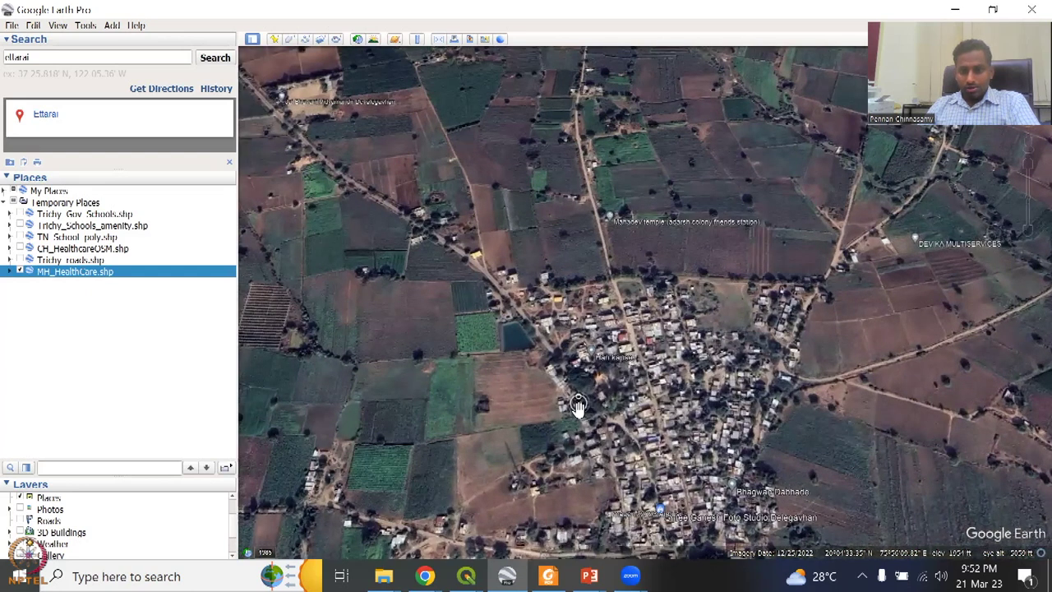
scroll(578, 407, "up", 1)
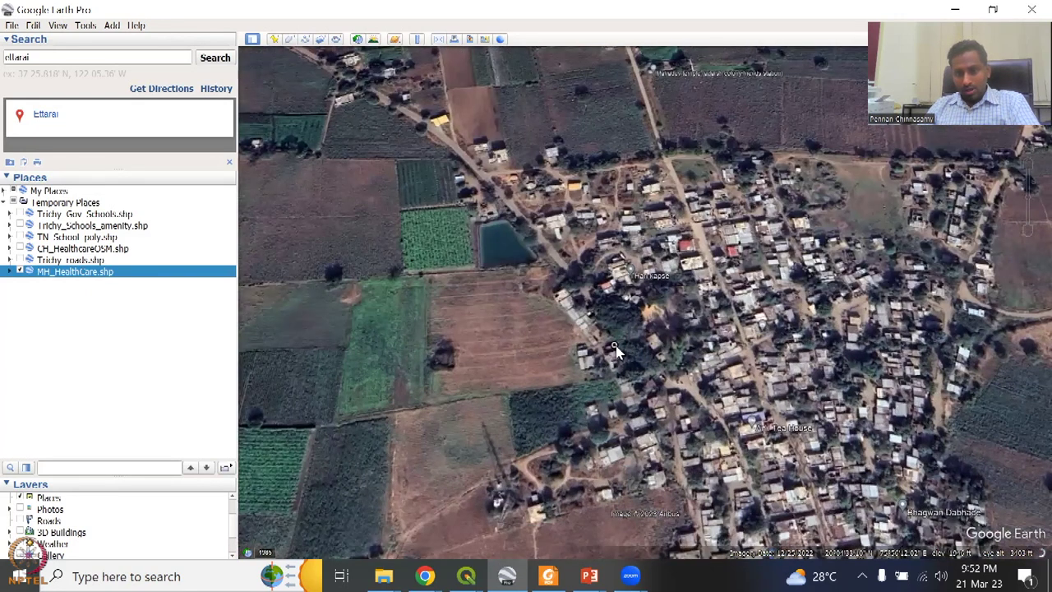
- Reopen the attributes of the point at the village's edge and check its description, name and address fields
left_click(616, 346)
scroll(728, 436, "down", 3)
scroll(728, 437, "down", 8)
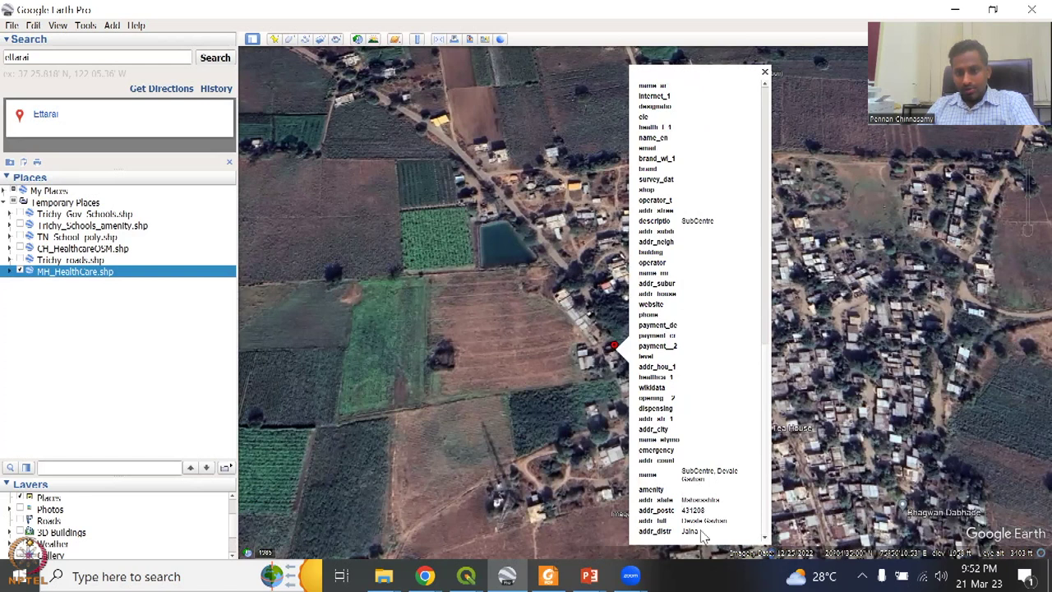
scroll(704, 534, "down", 3)
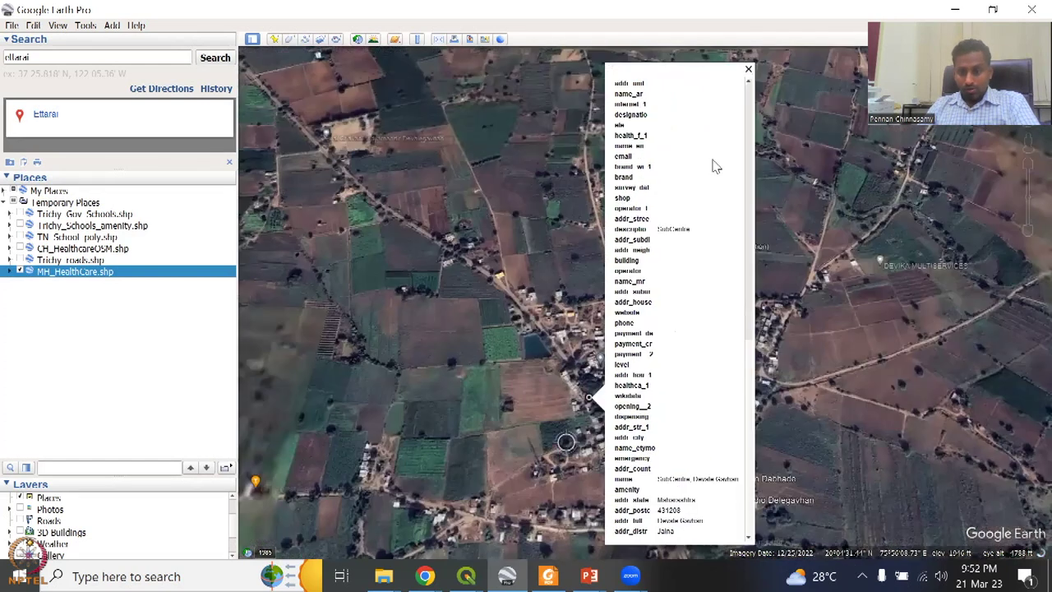
- Turn on the Roads layer over Devale Gavhan and close the health-care point's attribute balloon
scroll(568, 411, "down", 1)
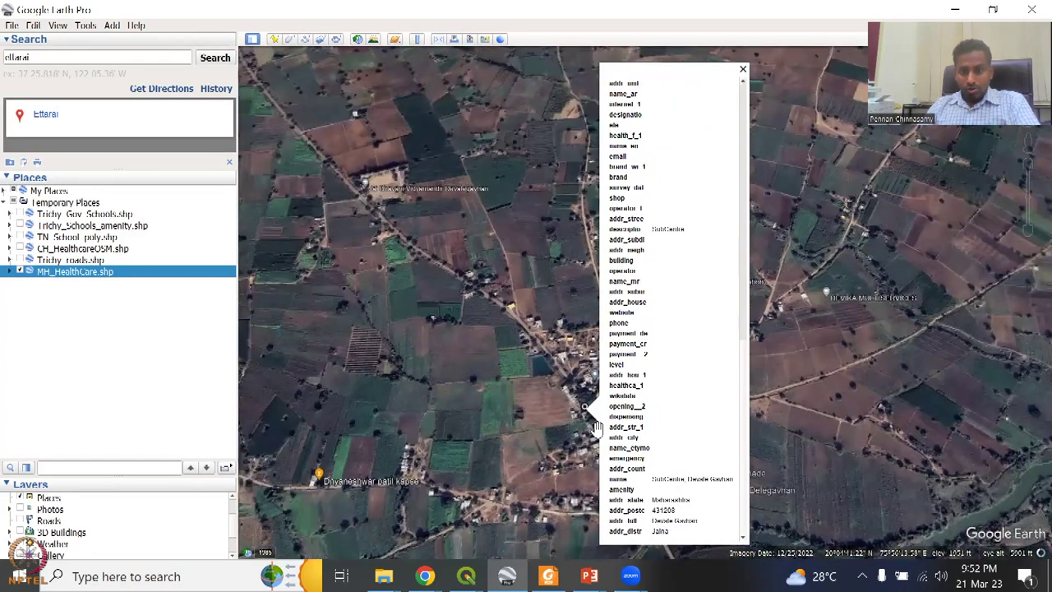
scroll(549, 419, "up", 2)
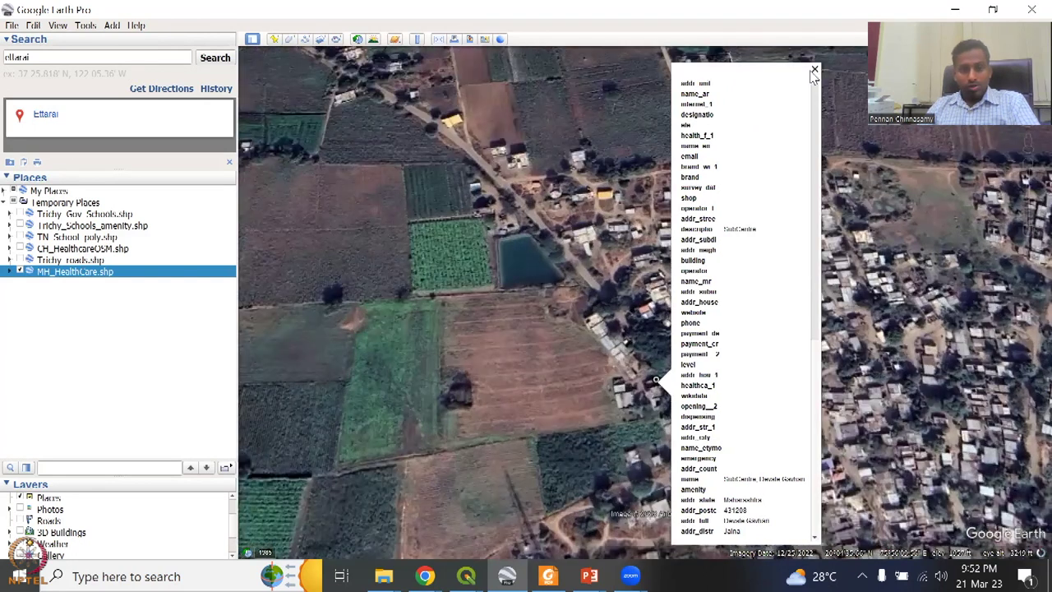
left_click(24, 521)
scroll(17, 515, "up", 1)
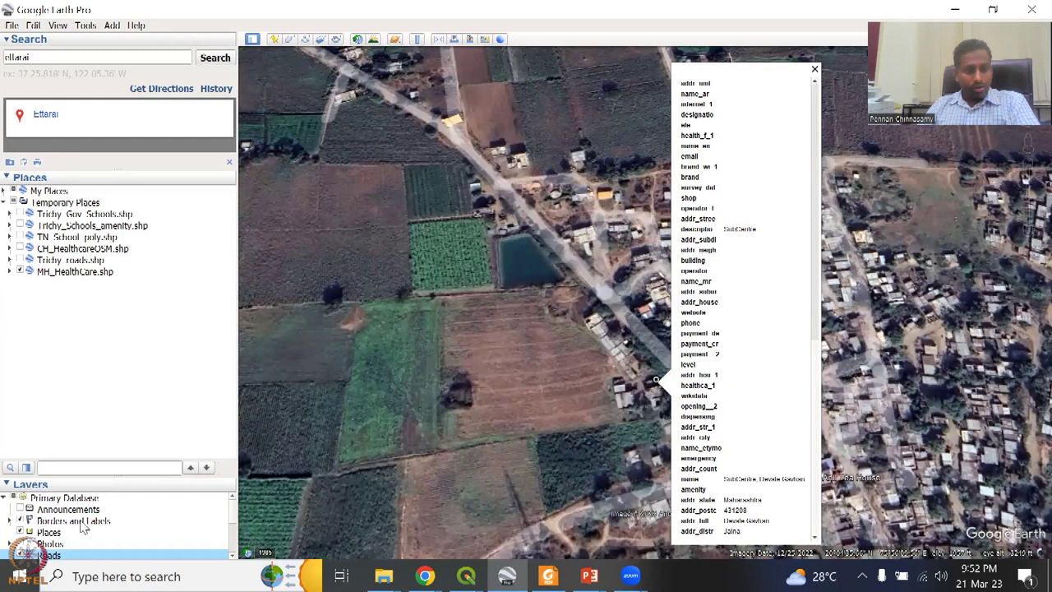
left_click(814, 69)
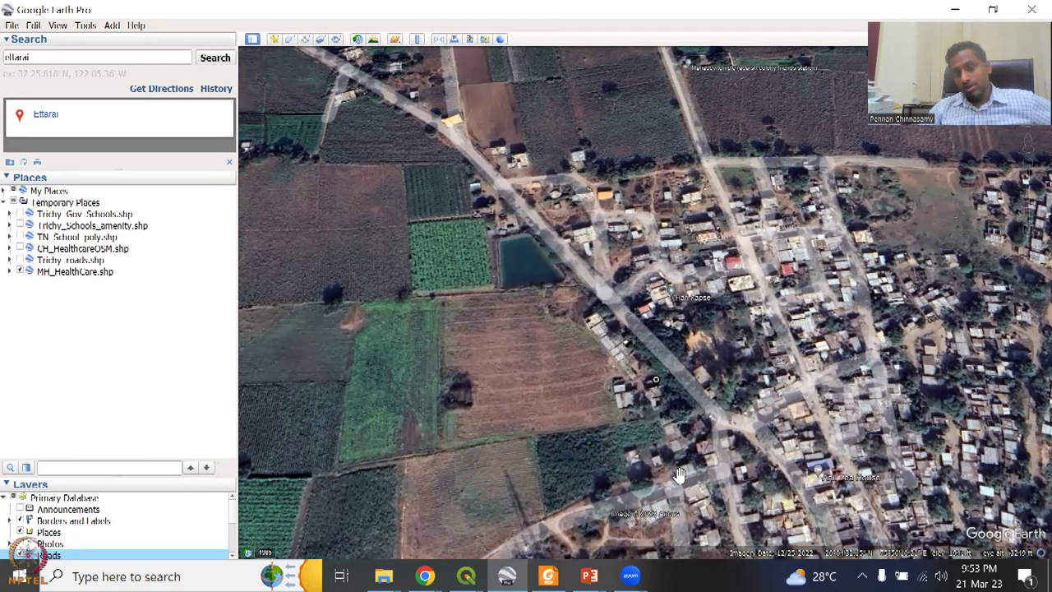
- Move the Devale Gavhan health-care placemark to the row of houses along the edge of the ploughed field and save its position
scroll(635, 386, "up", 1)
scroll(635, 387, "up", 1)
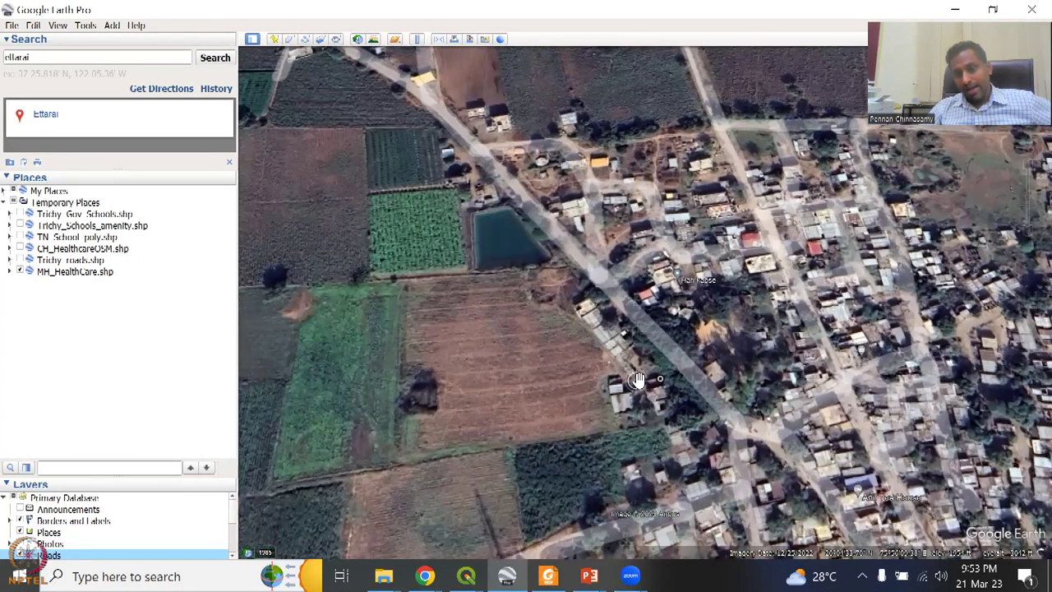
scroll(654, 377, "up", 1)
scroll(665, 374, "up", 1)
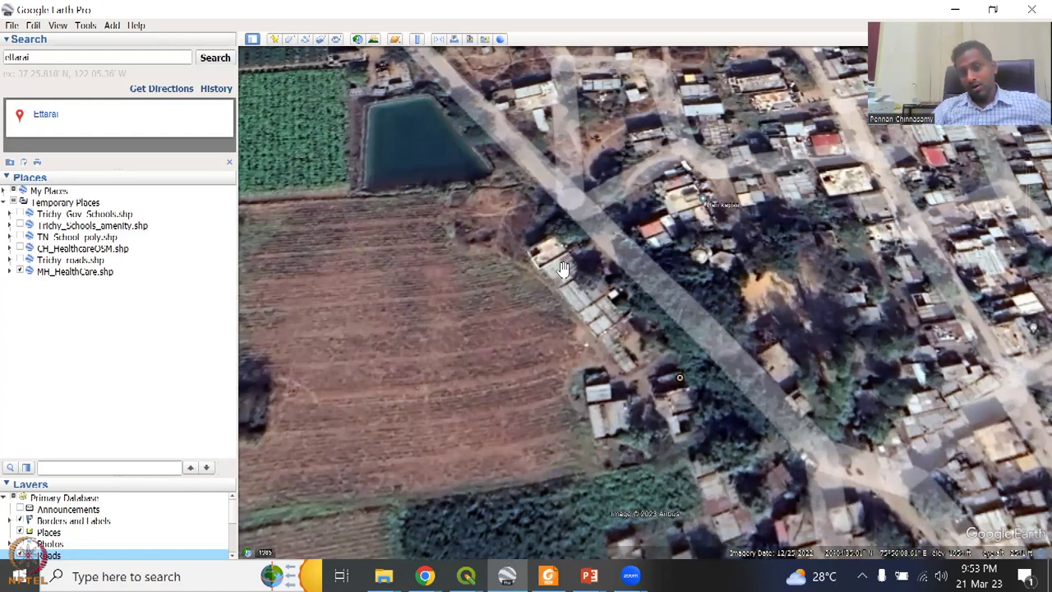
right_click(680, 378)
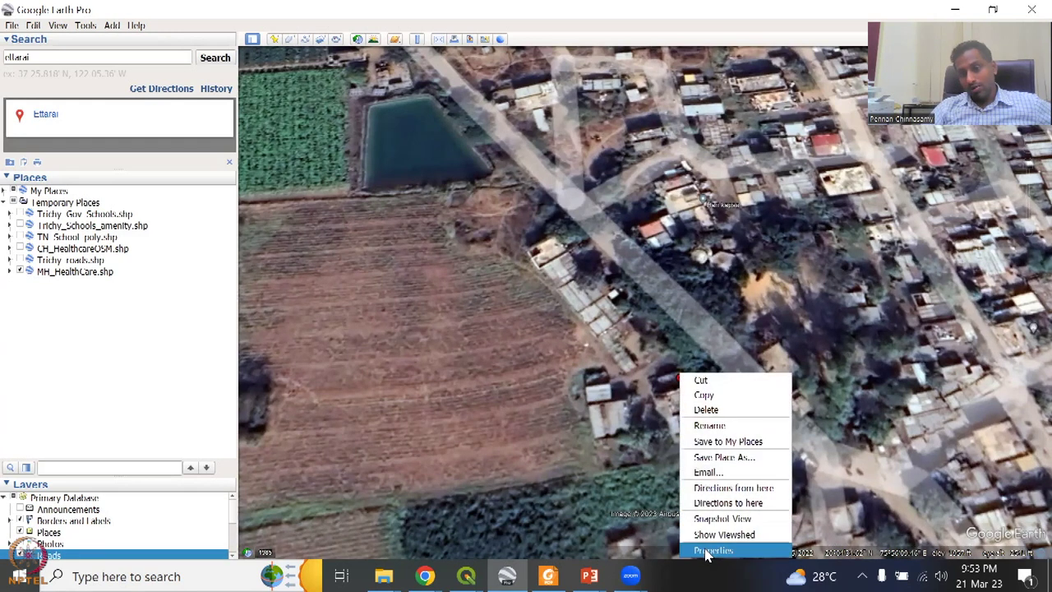
left_click(707, 550)
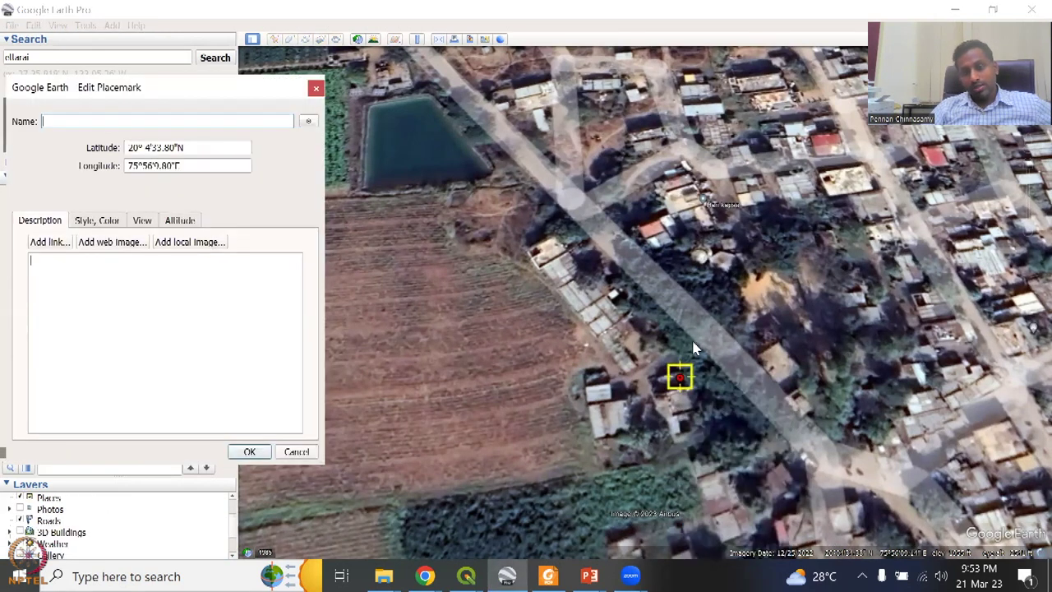
left_click_drag(680, 376, 565, 305)
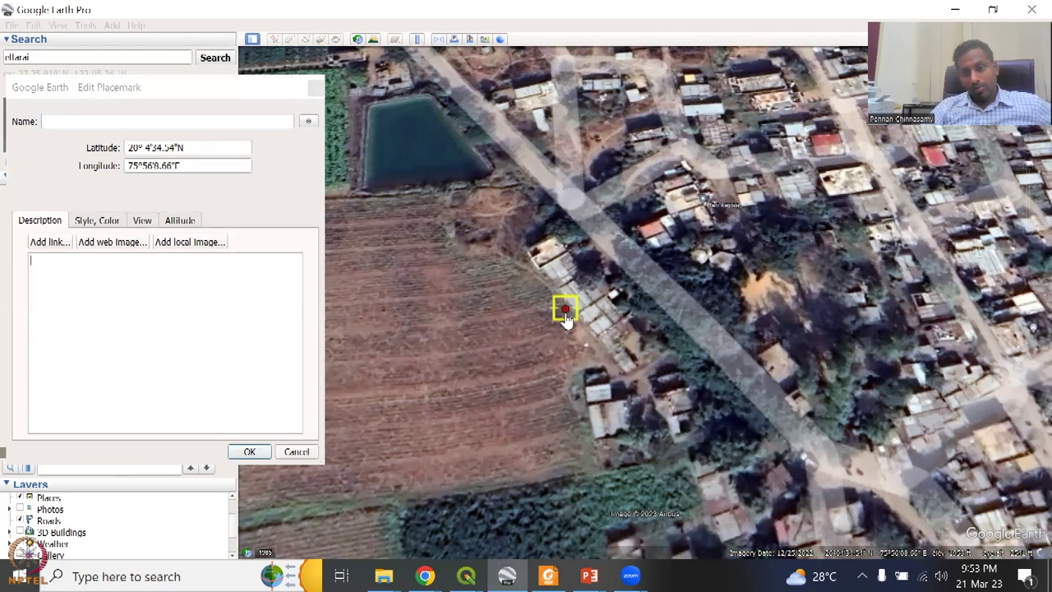
left_click(249, 452)
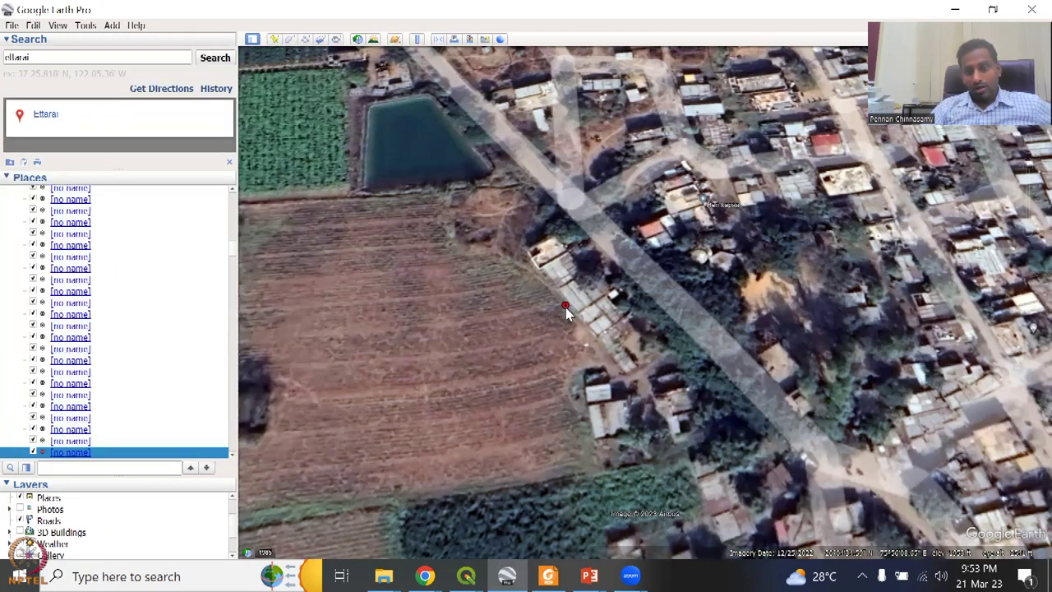
- Check the attributes of the relocated health-care placemark down to the name and address fields
left_click(566, 307)
scroll(624, 386, "down", 10)
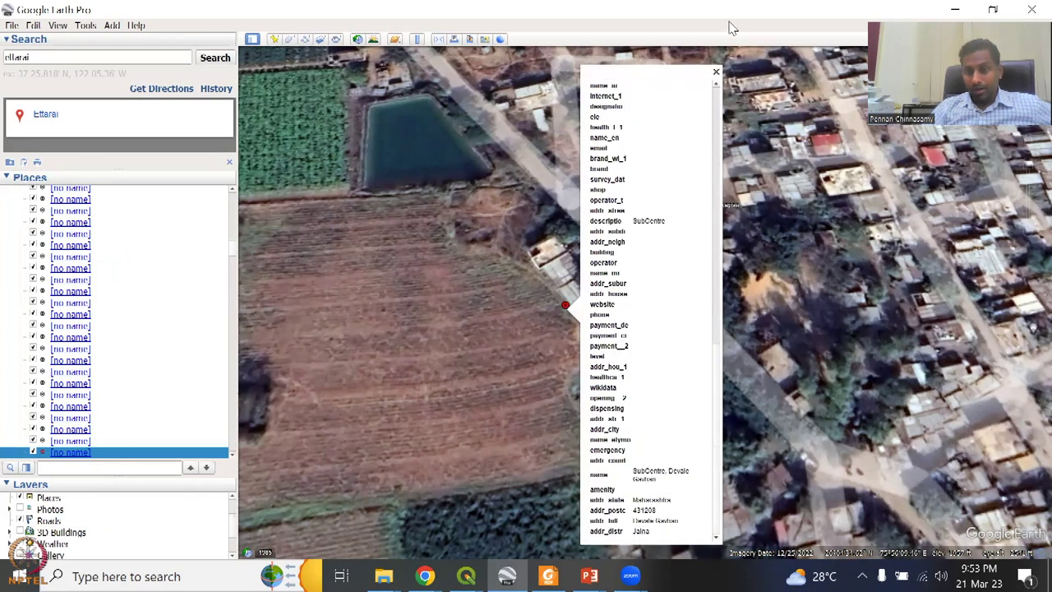
left_click(716, 72)
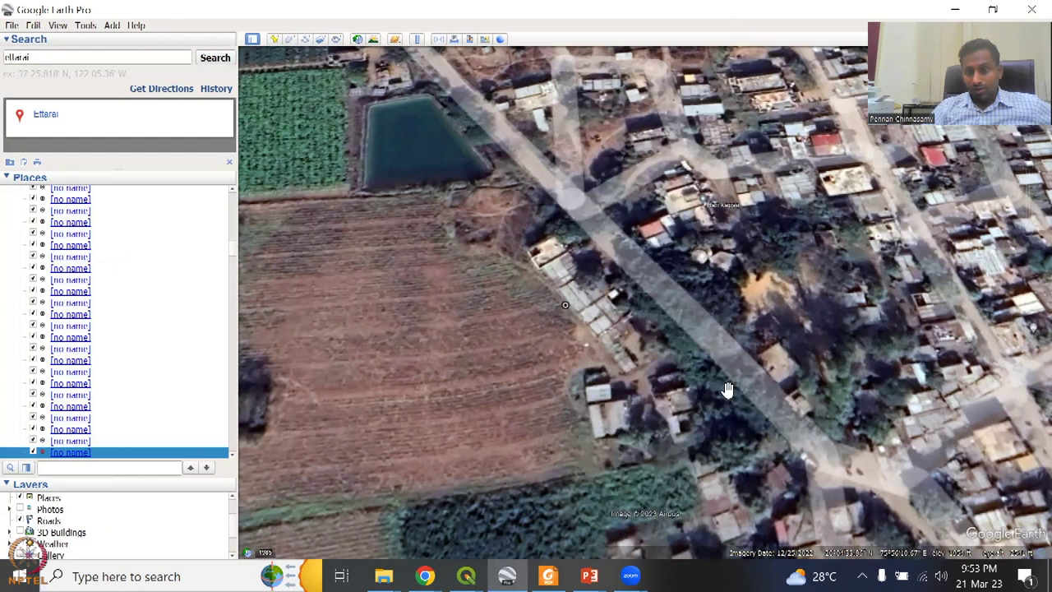
- Relocate the health-care placemark to the spot between the houses and the main road, and save its position
right_click(566, 309)
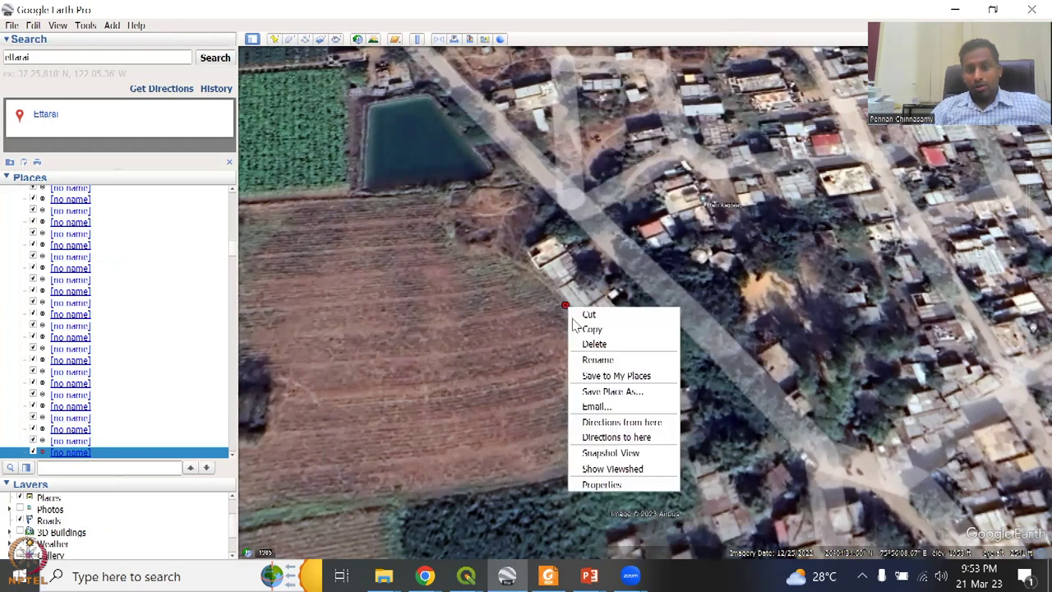
left_click(605, 485)
left_click_drag(581, 309, 668, 358)
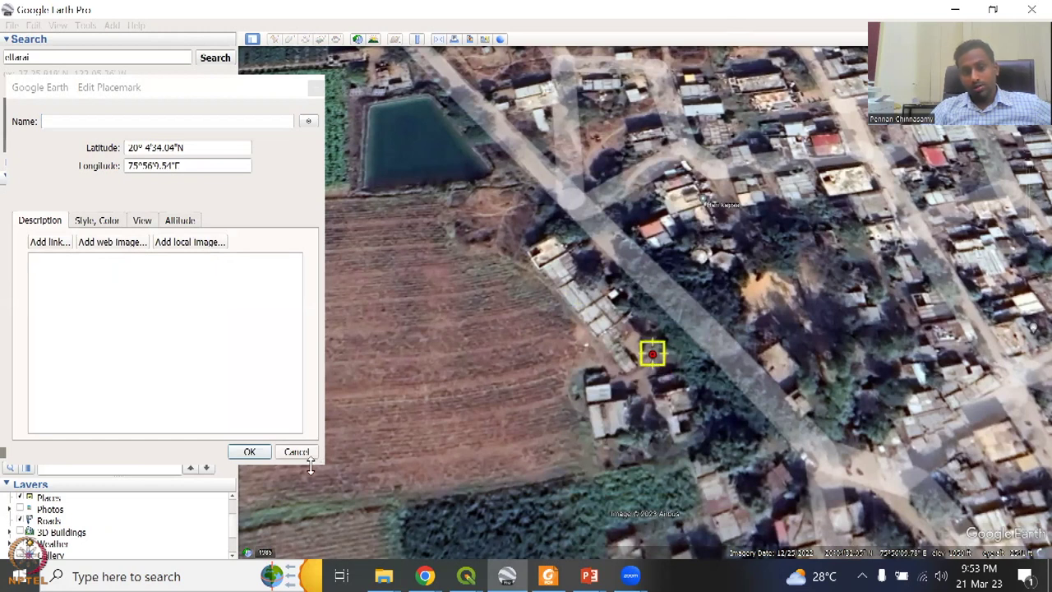
left_click(251, 452)
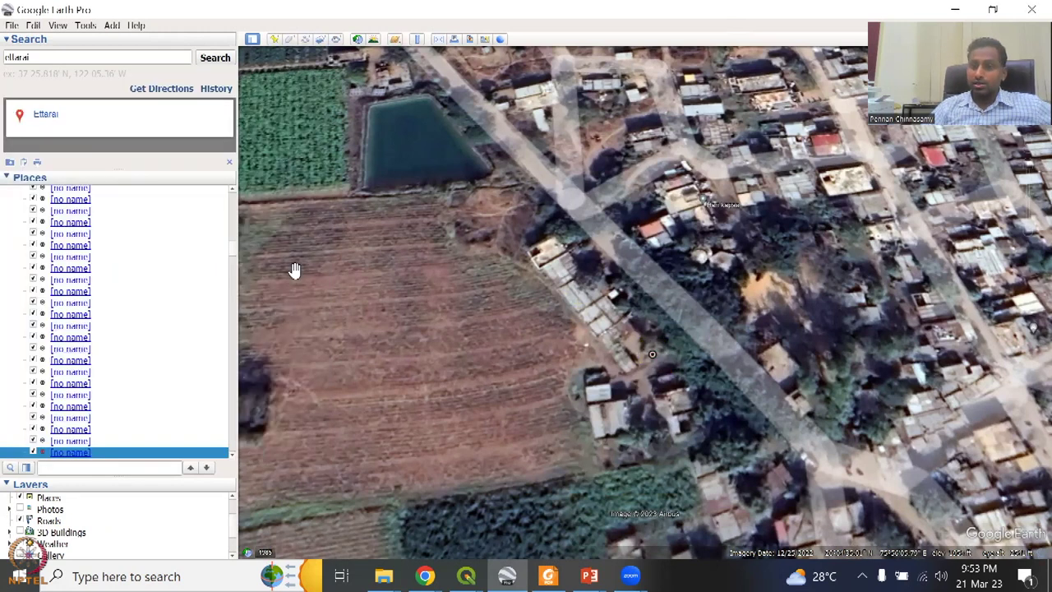
- Turn off the Roads layer and examine the farmland and settlements surrounding Devale Gavhan
scroll(724, 342, "down", 1)
scroll(723, 341, "down", 2)
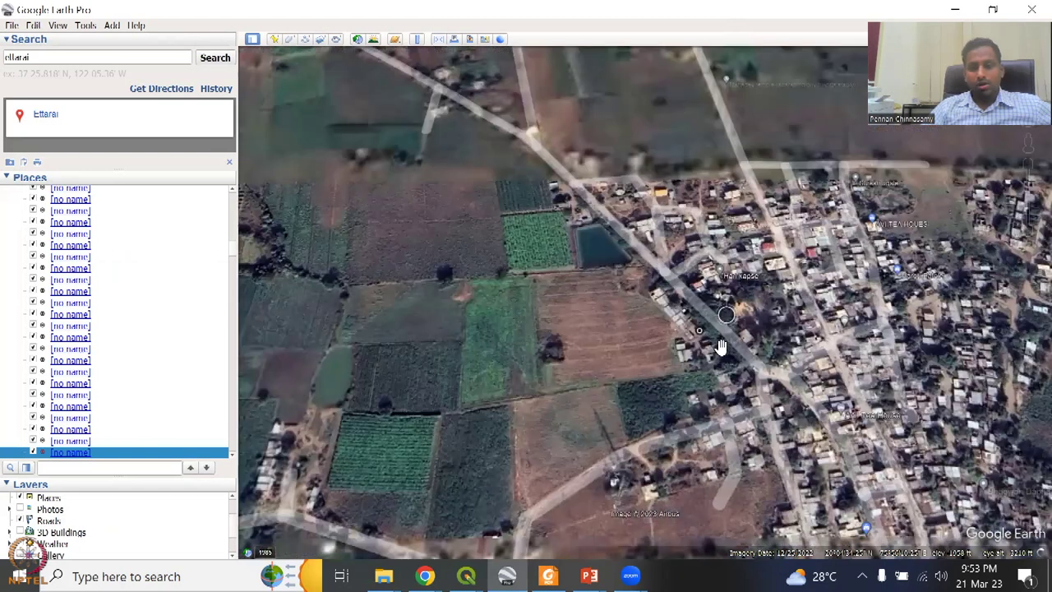
scroll(735, 414, "down", 2)
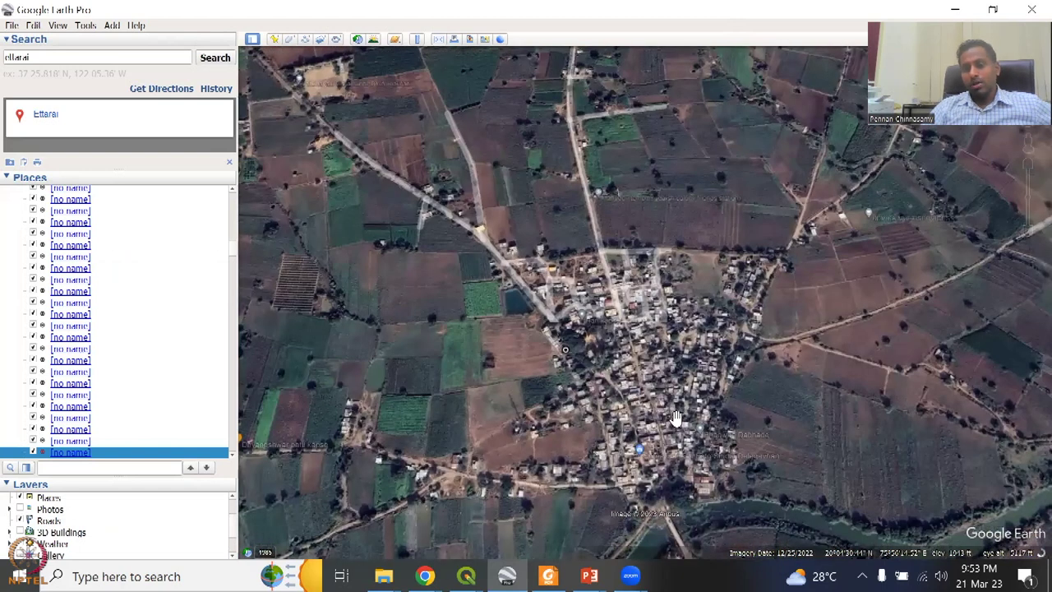
scroll(697, 397, "down", 1)
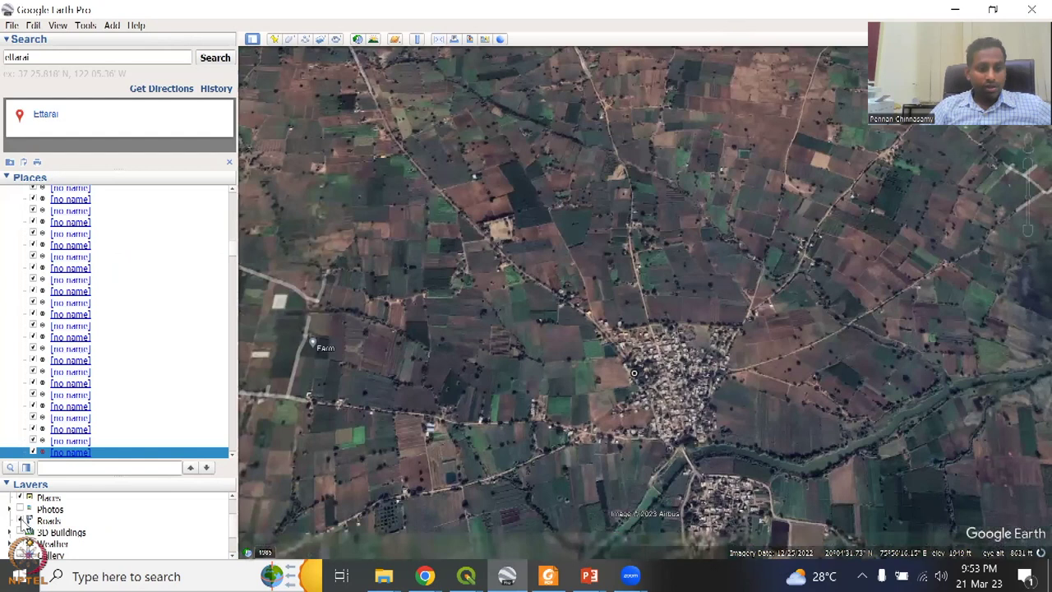
left_click(28, 521)
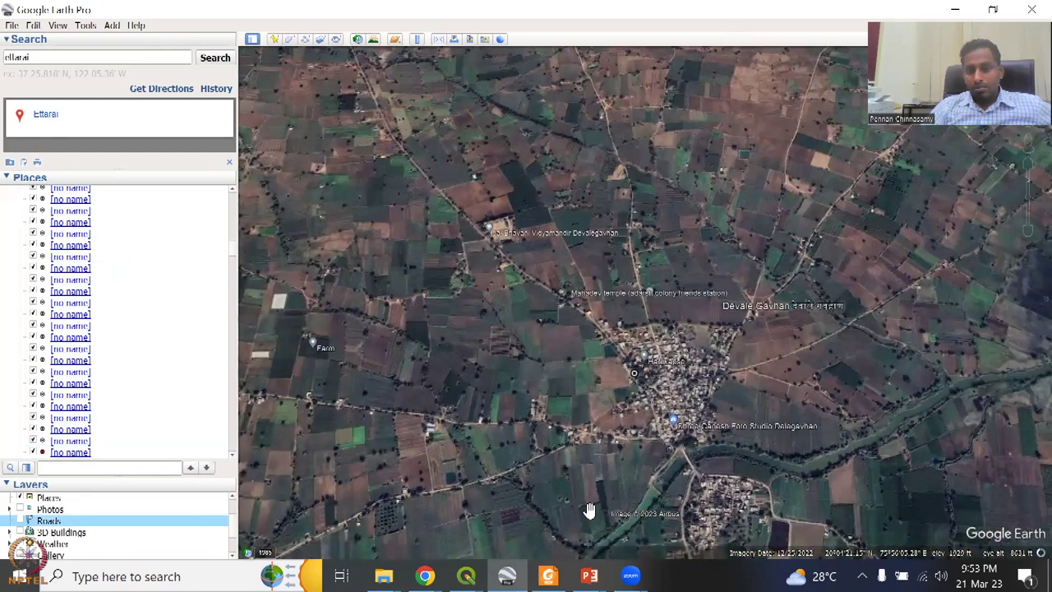
scroll(597, 479, "down", 1)
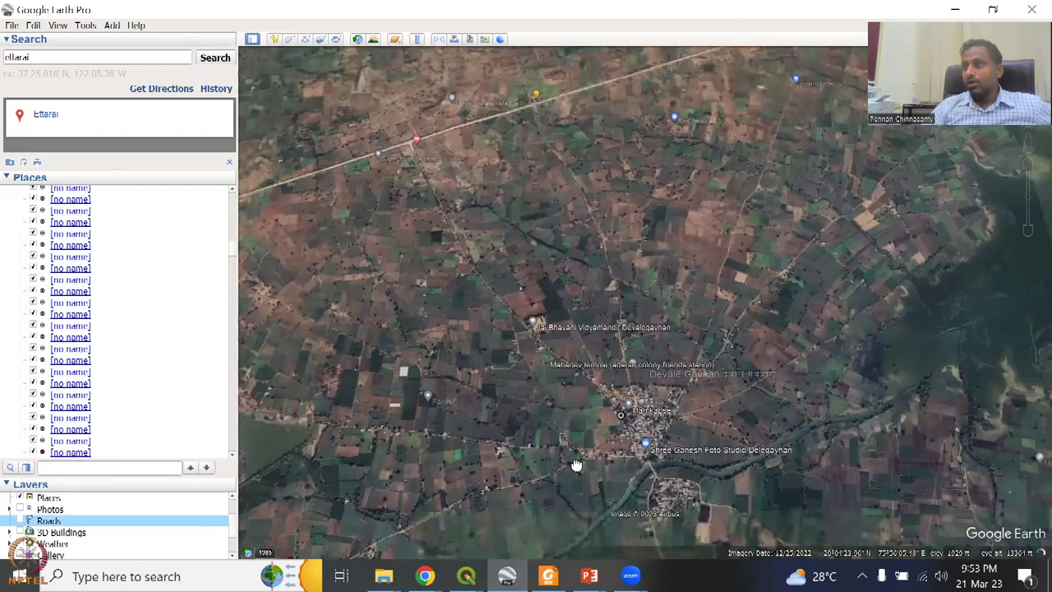
left_click_drag(577, 467, 605, 306)
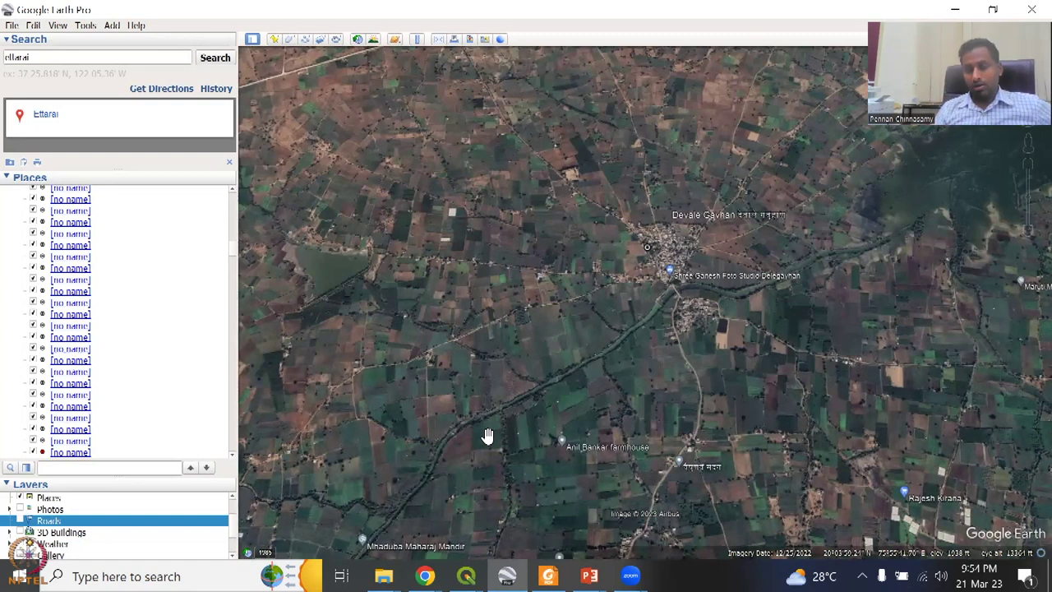
- Collapse the MH_HealthCare.shp folder in the places list and hide its points on the imagery
scroll(45, 328, "down", 5)
scroll(45, 329, "down", 5)
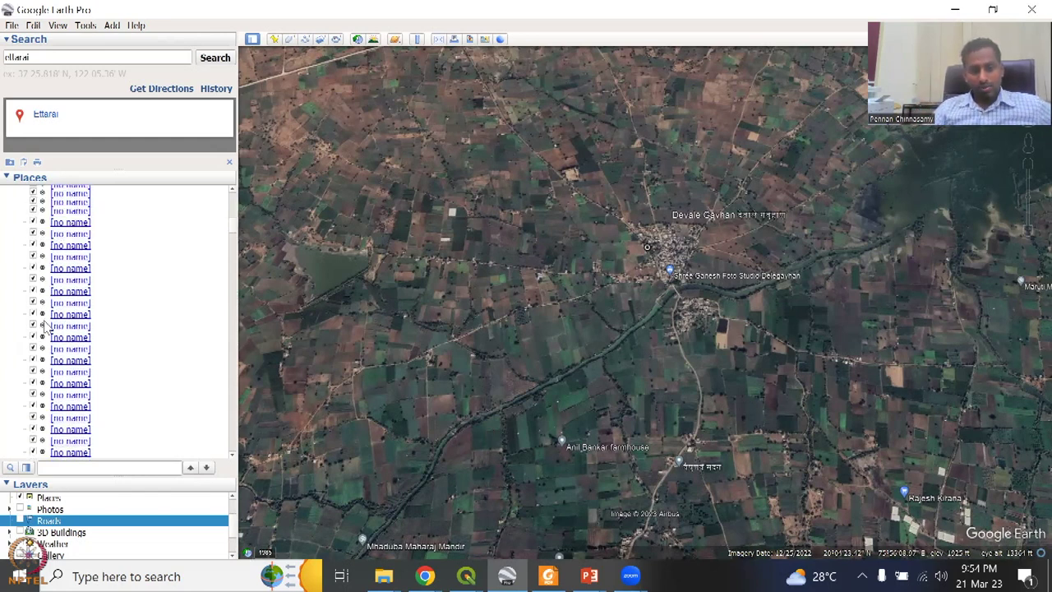
left_click_drag(233, 212, 230, 187)
left_click(16, 284)
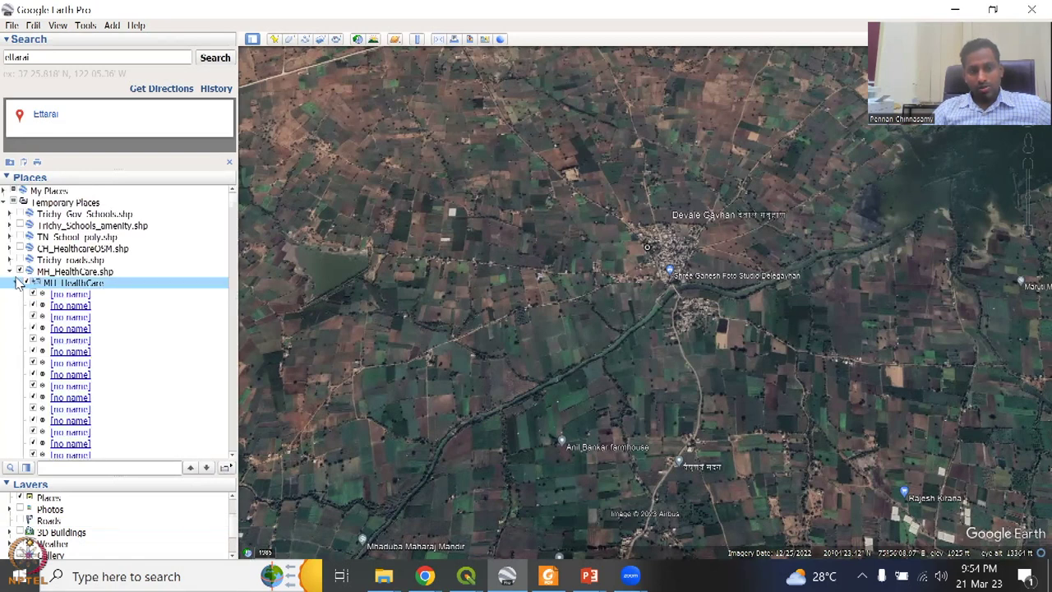
left_click(16, 282)
left_click(9, 271)
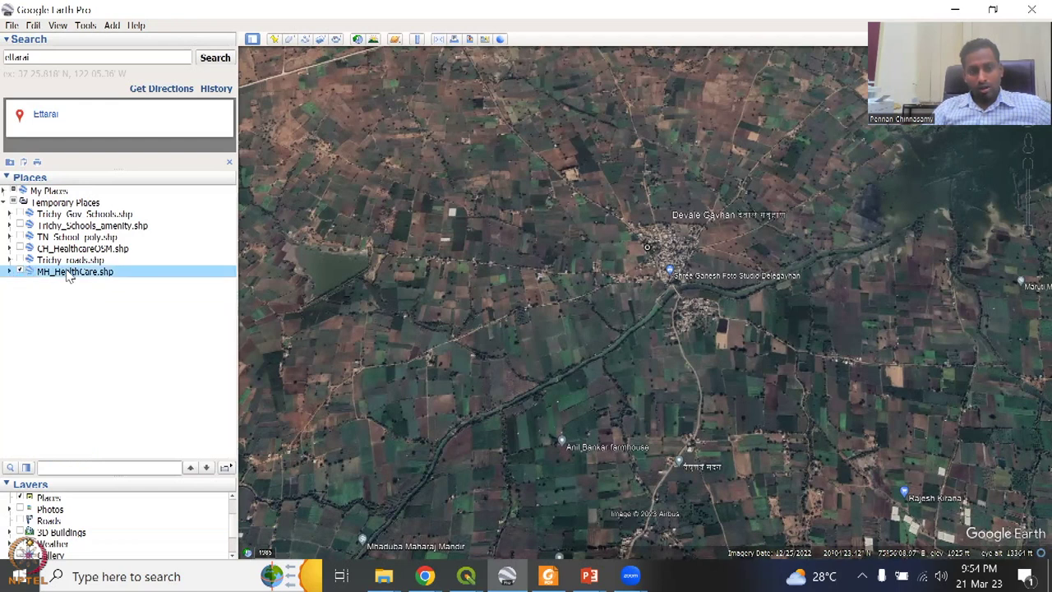
left_click(21, 272)
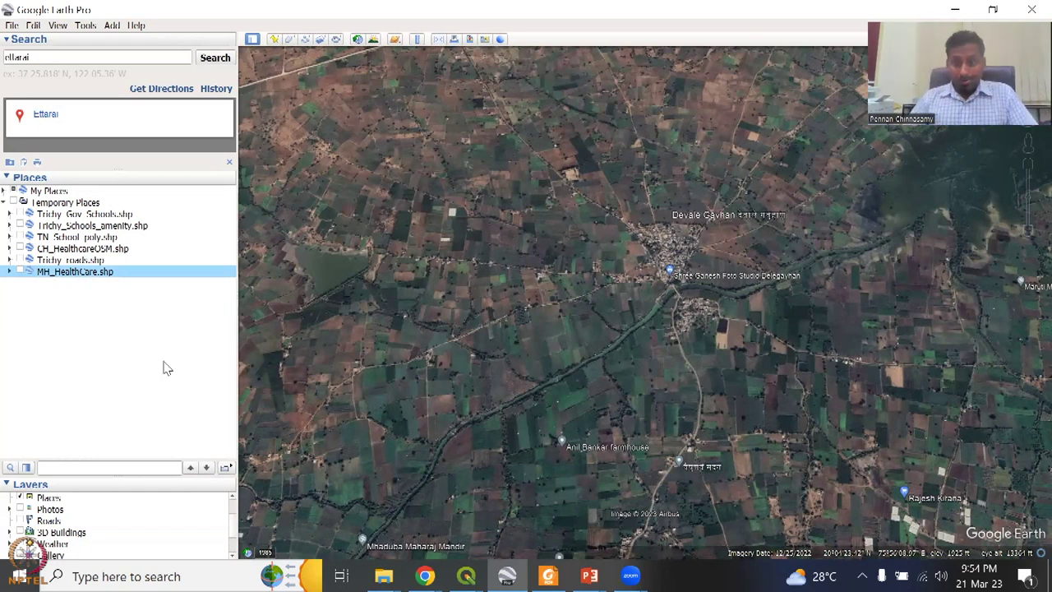
- Switch to the OSM project in QGIS and bring the northern states around Punjab into close view
left_click(466, 577)
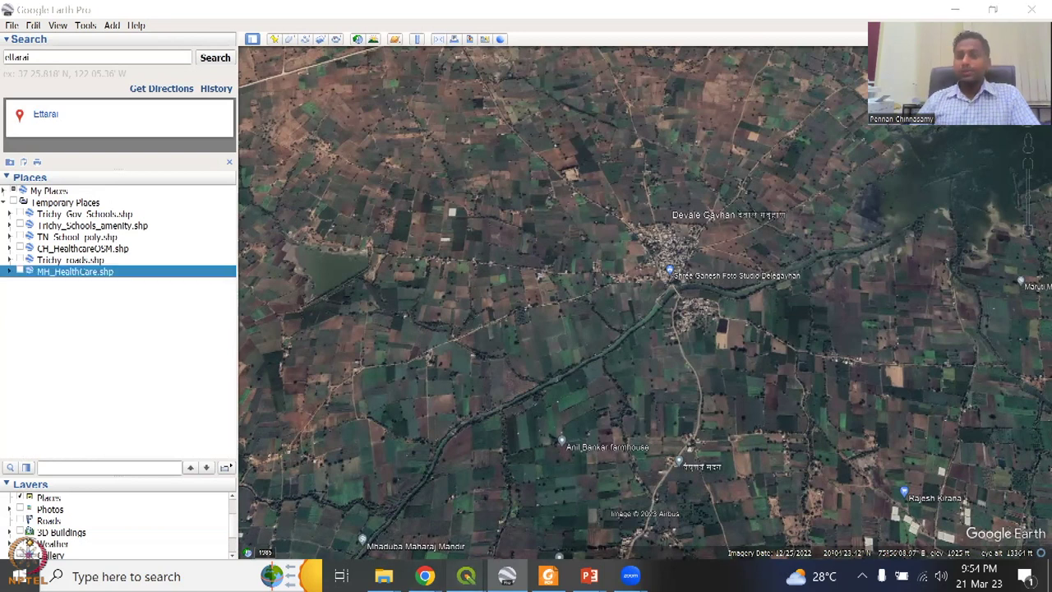
left_click(439, 521)
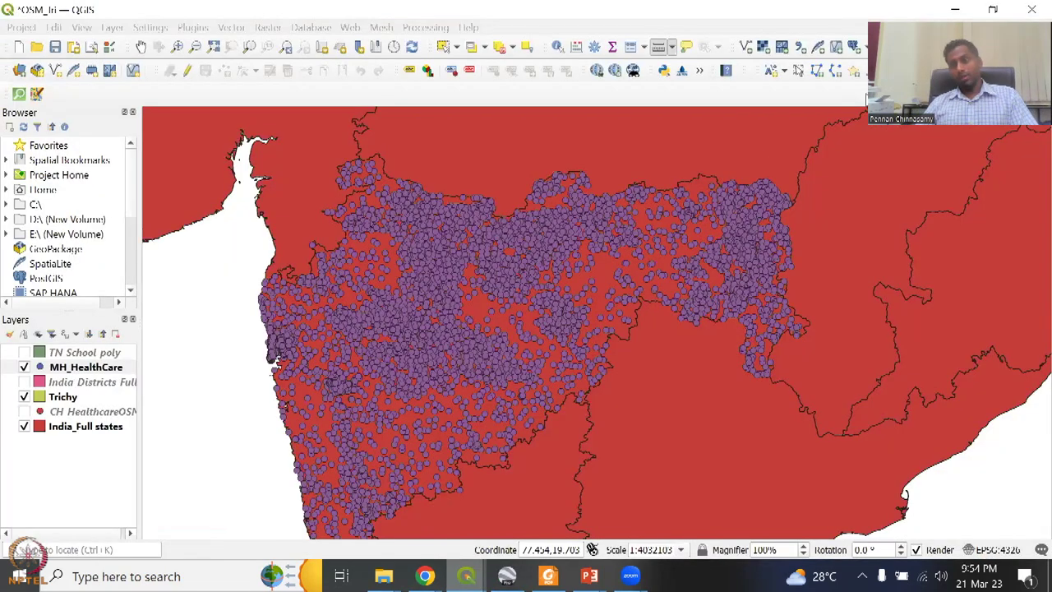
left_click(123, 369)
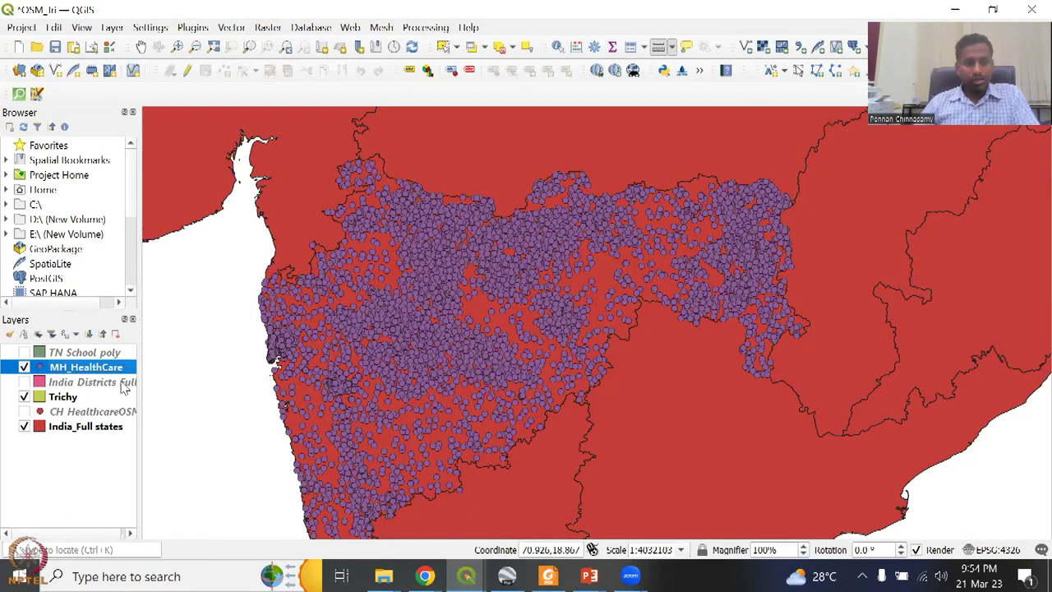
scroll(662, 417, "up", 4)
left_click(176, 46)
left_click_drag(637, 399, 691, 470)
scroll(721, 303, "down", 8)
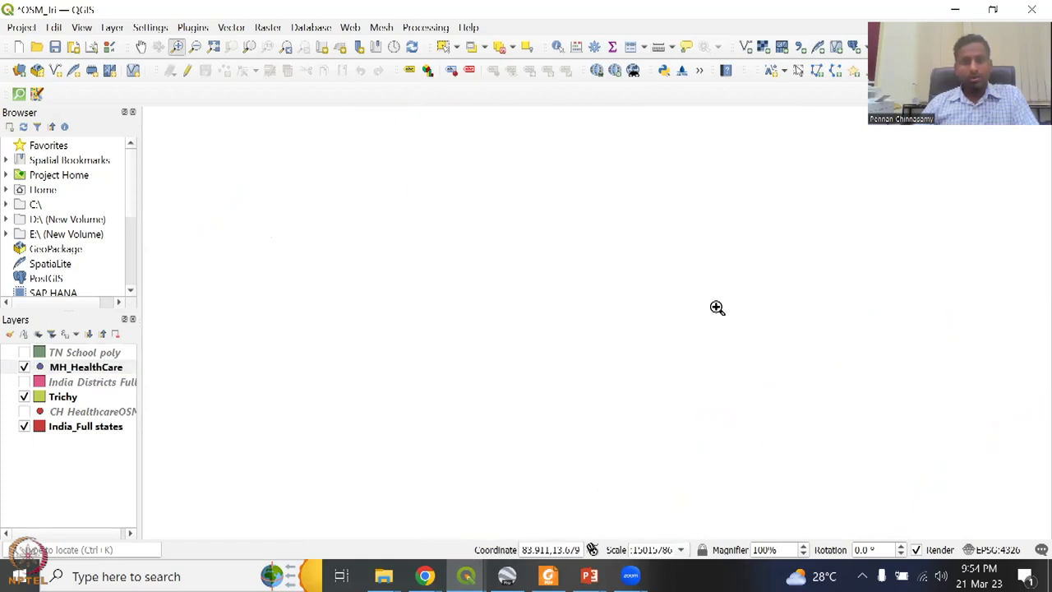
scroll(694, 292, "up", 4)
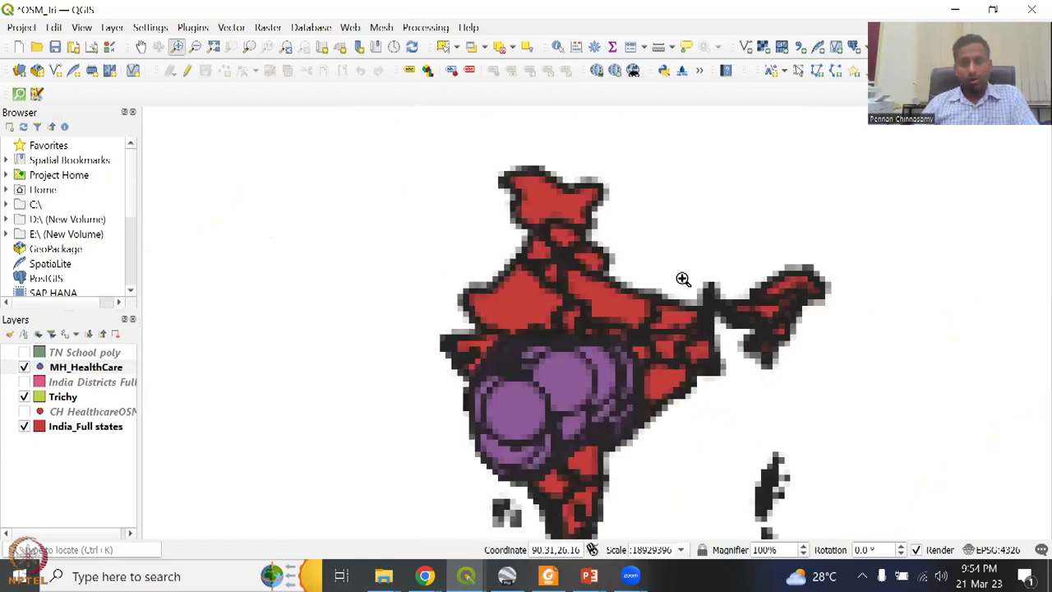
left_click_drag(497, 216, 596, 318)
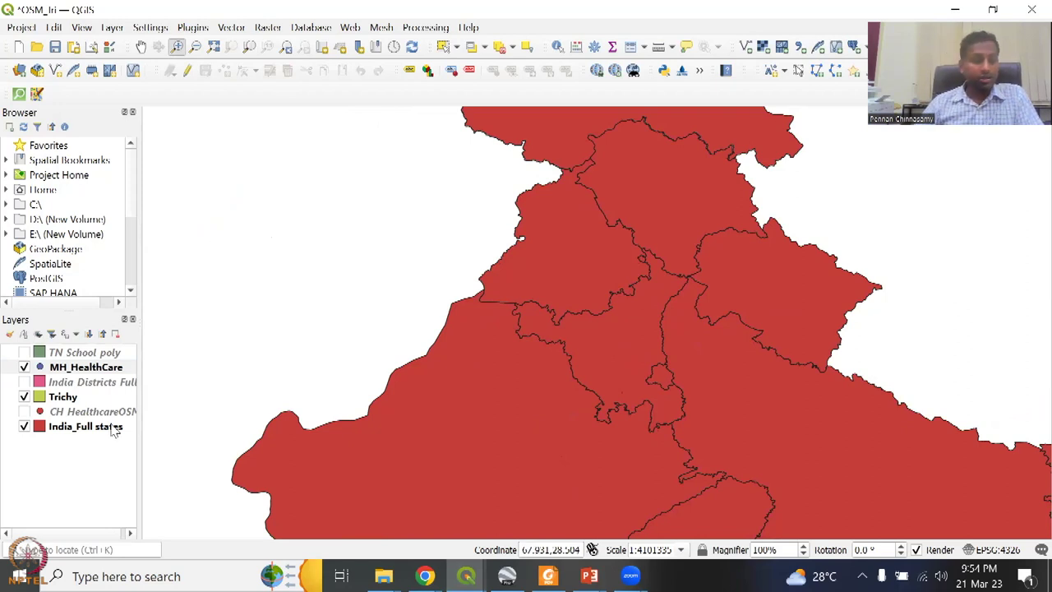
- Hide the MH_HealthCare and Trichy layers and activate the feature selection tool
left_click(24, 368)
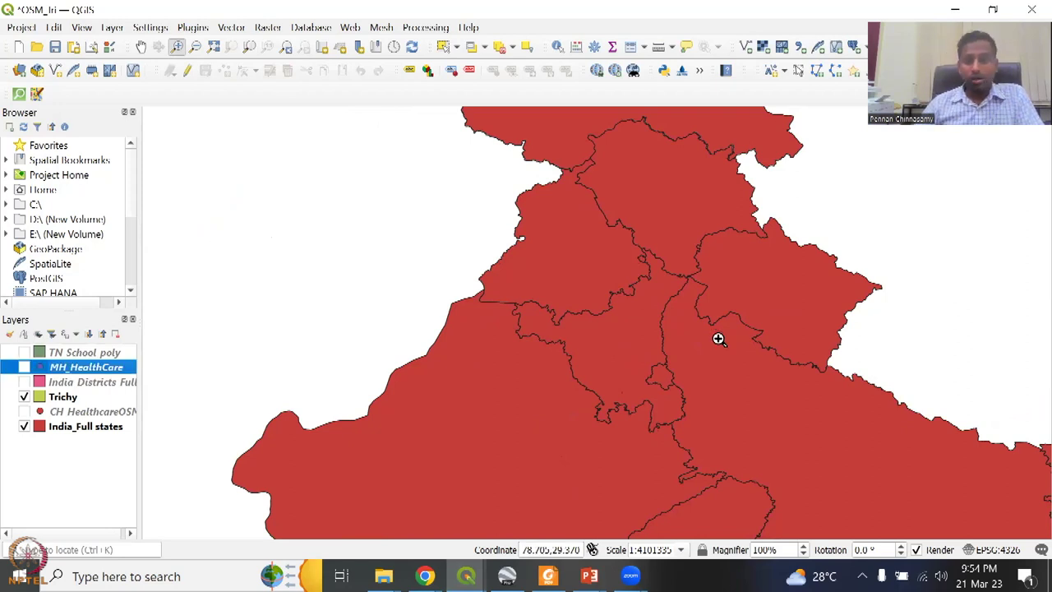
left_click(442, 46)
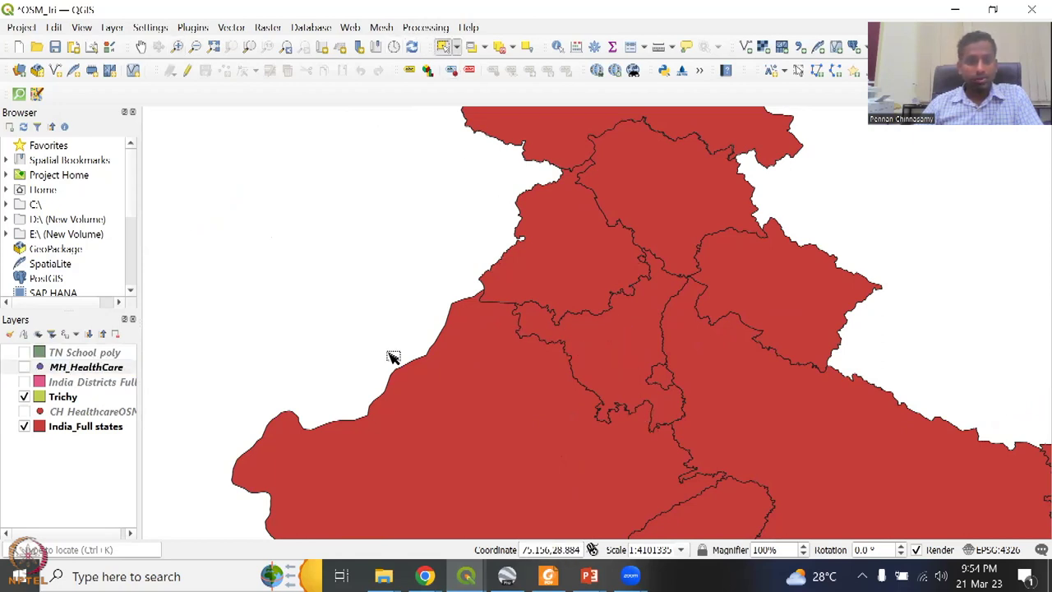
left_click(23, 399)
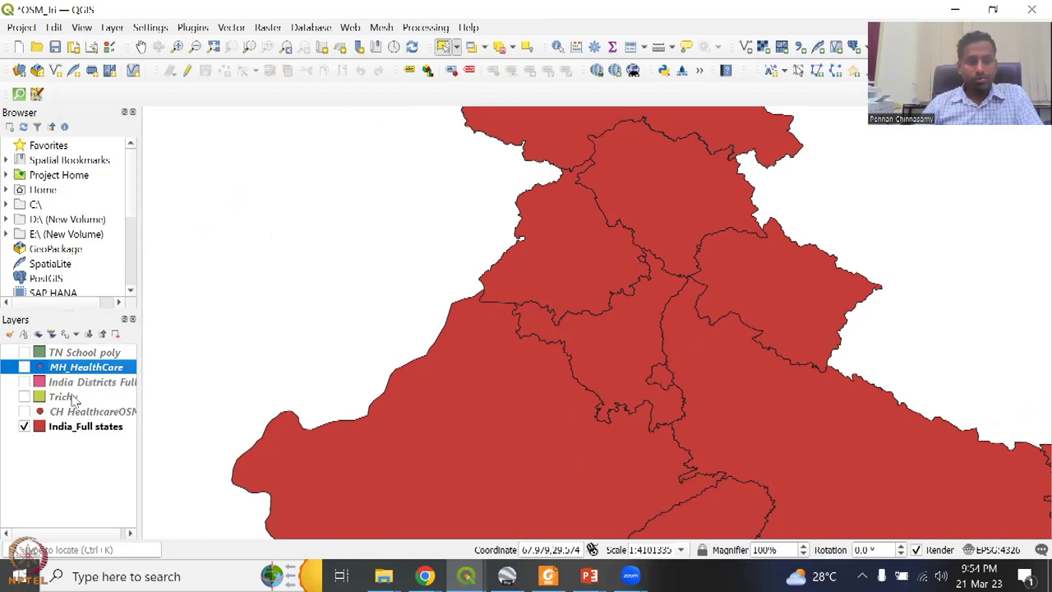
- Try to select the Punjab polygon directly on the map
left_click_drag(488, 189, 606, 296)
right_click(592, 293)
mouse_move(650, 300)
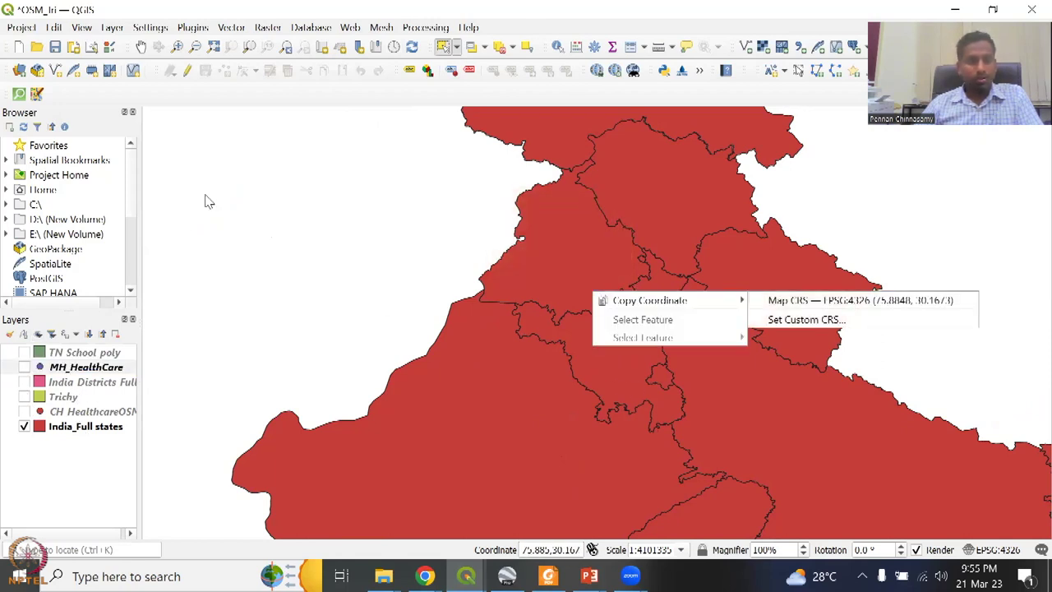
left_click(267, 7)
left_click(231, 30)
left_click(230, 30)
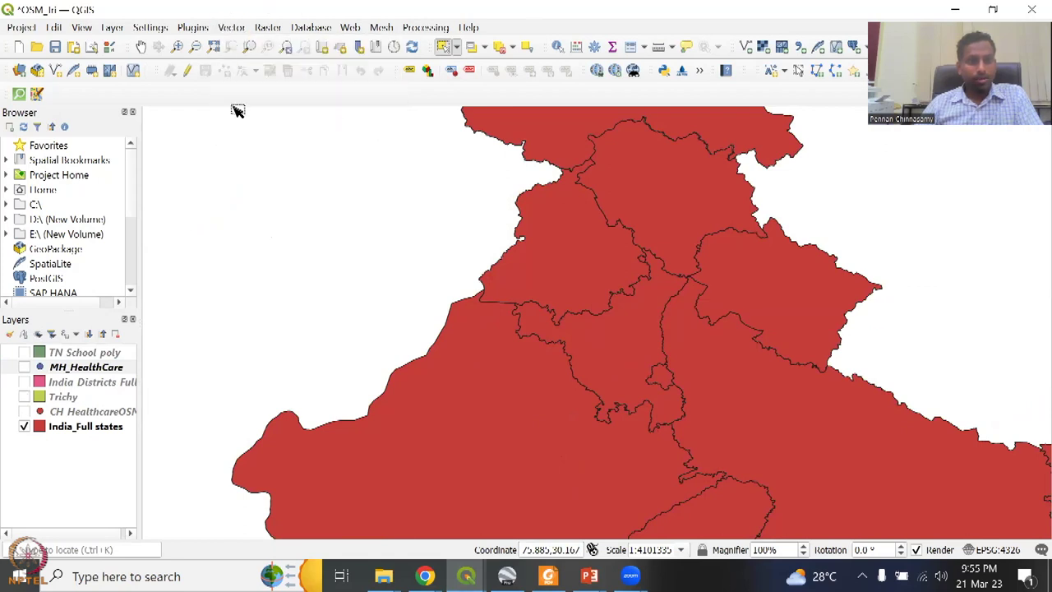
left_click(24, 427)
left_click(24, 427)
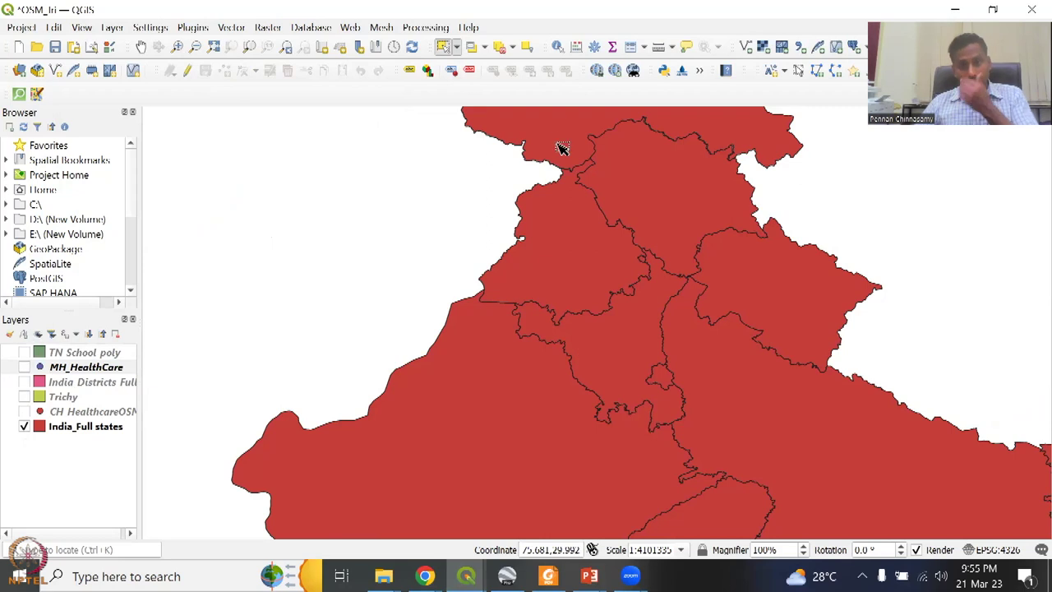
- Make India_Full states the active layer and view its symbology properties without changing them
left_click(124, 426)
right_click(115, 427)
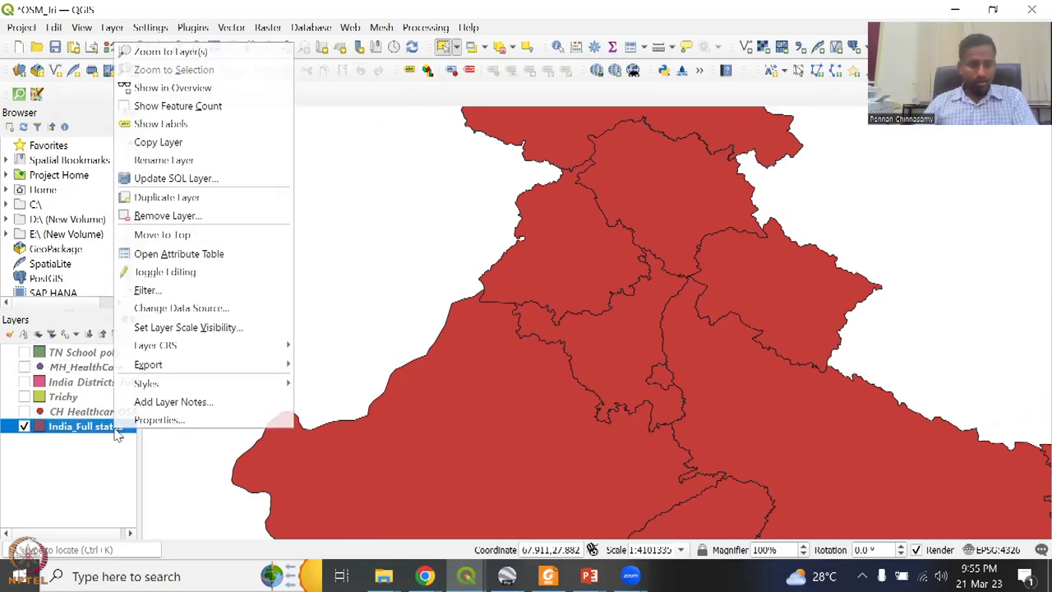
left_click(160, 420)
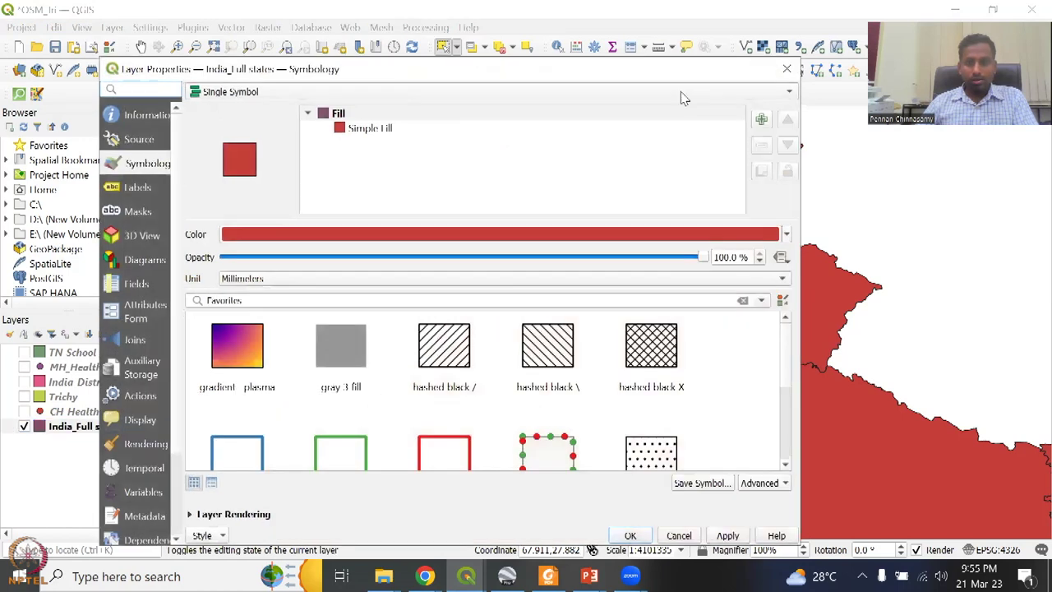
left_click(786, 68)
- Open the India_Full states attribute table, try selecting row 9 and all features, and clear the selection
right_click(89, 429)
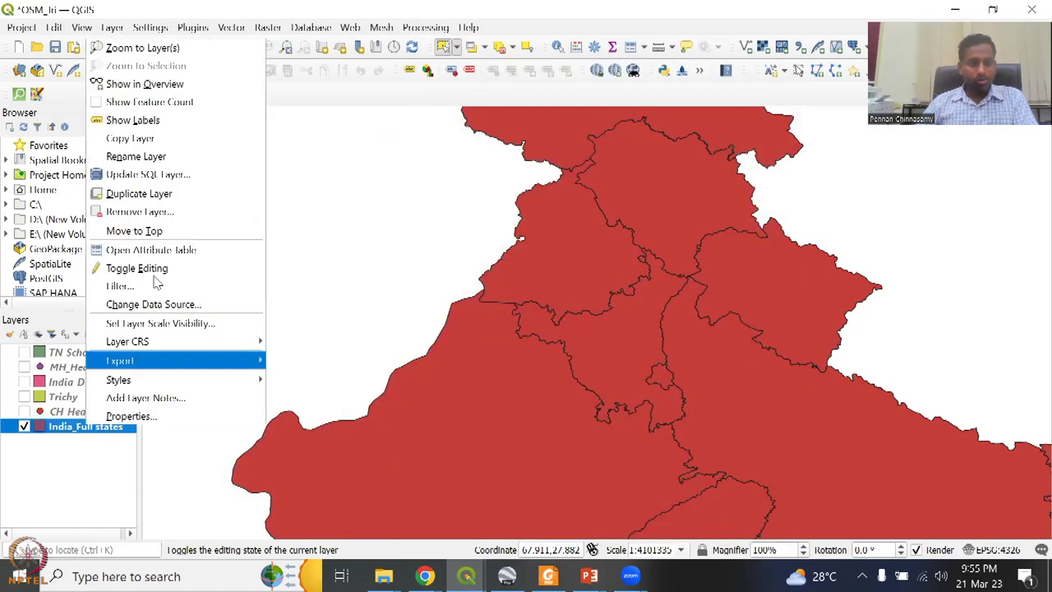
left_click(160, 250)
left_click(700, 396)
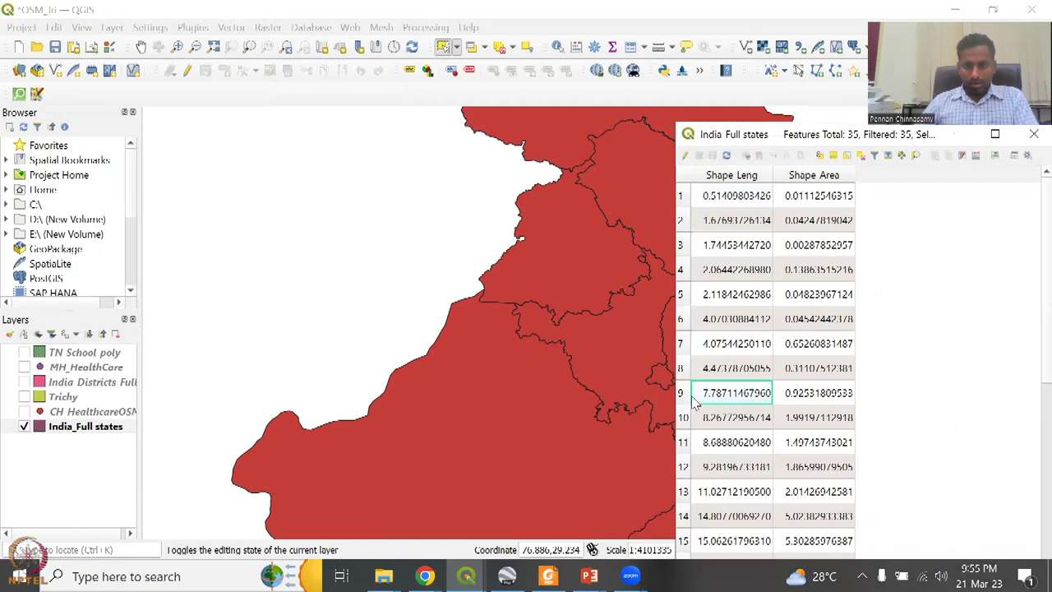
left_click(683, 393)
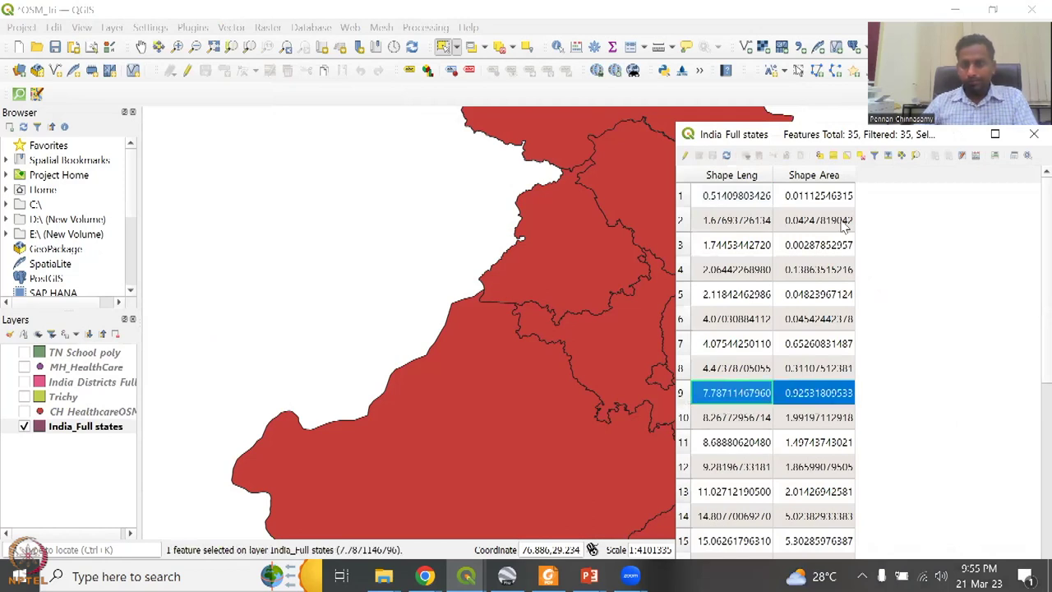
left_click(855, 160)
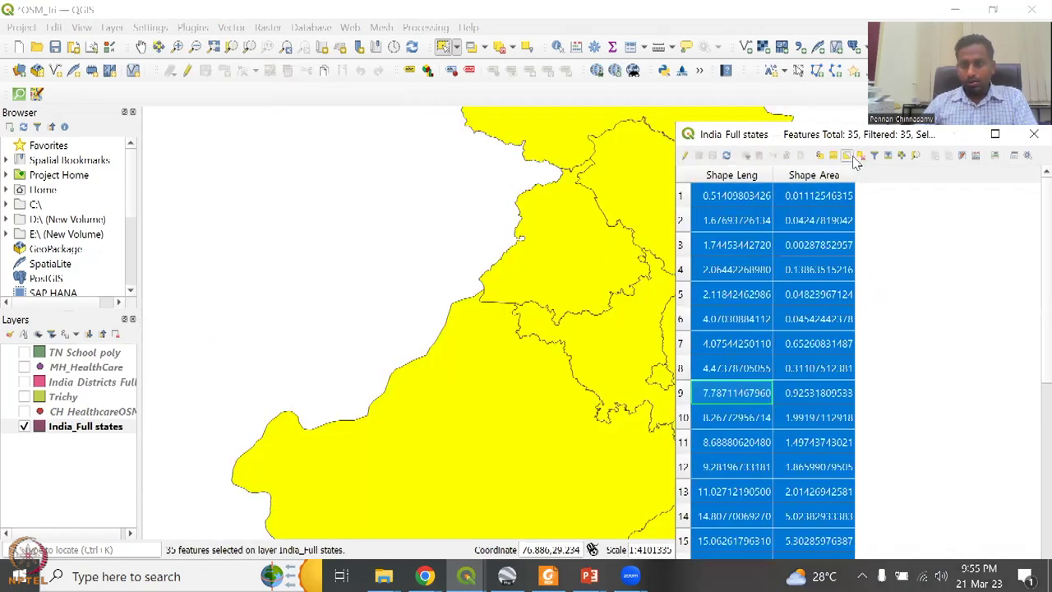
left_click(860, 158)
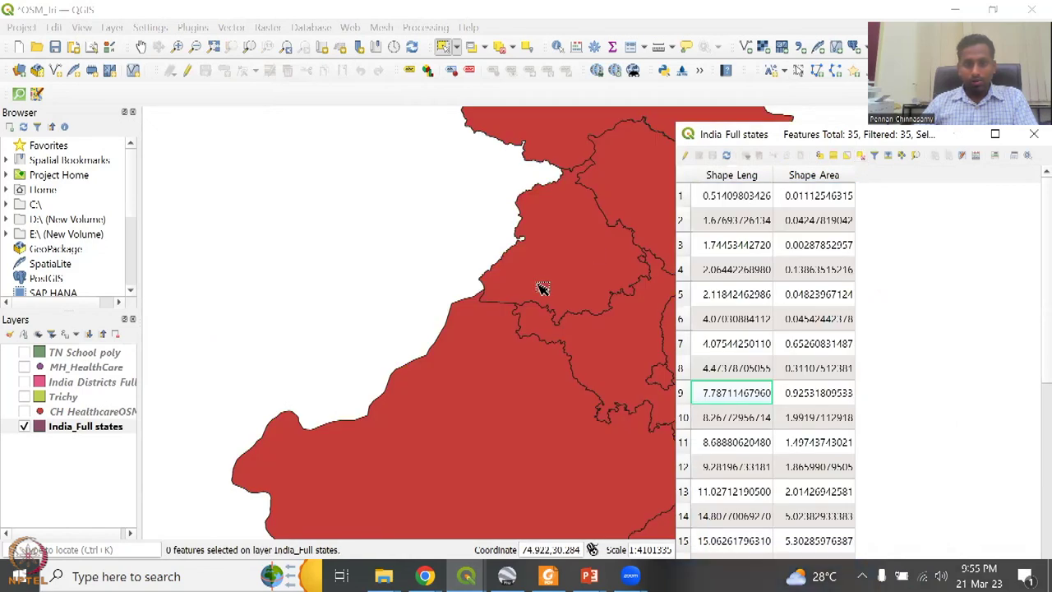
- Select only the Punjab polygon on the map in the India_Full states layer
left_click(542, 286)
left_click(620, 379)
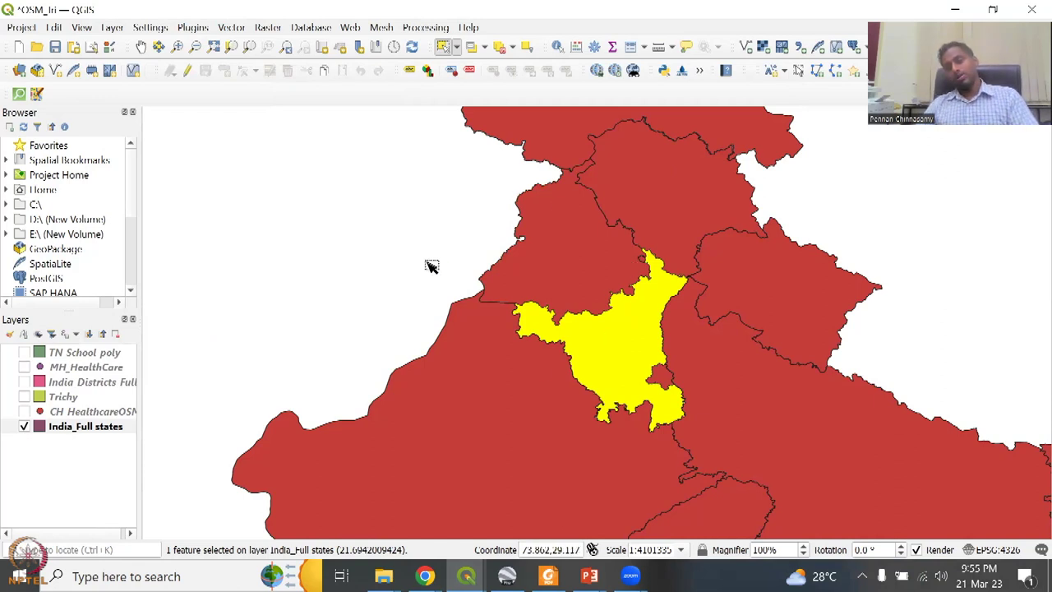
left_click(607, 299)
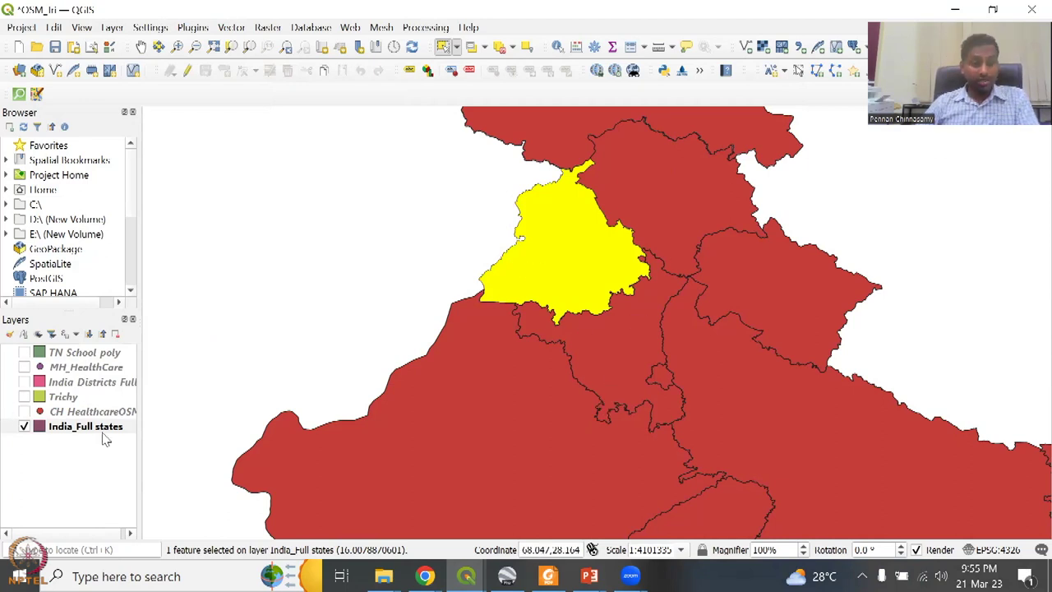
- Open a QuickOSM quick query and limit it to the layer extent of India_Full states, using only selected features
left_click(77, 429)
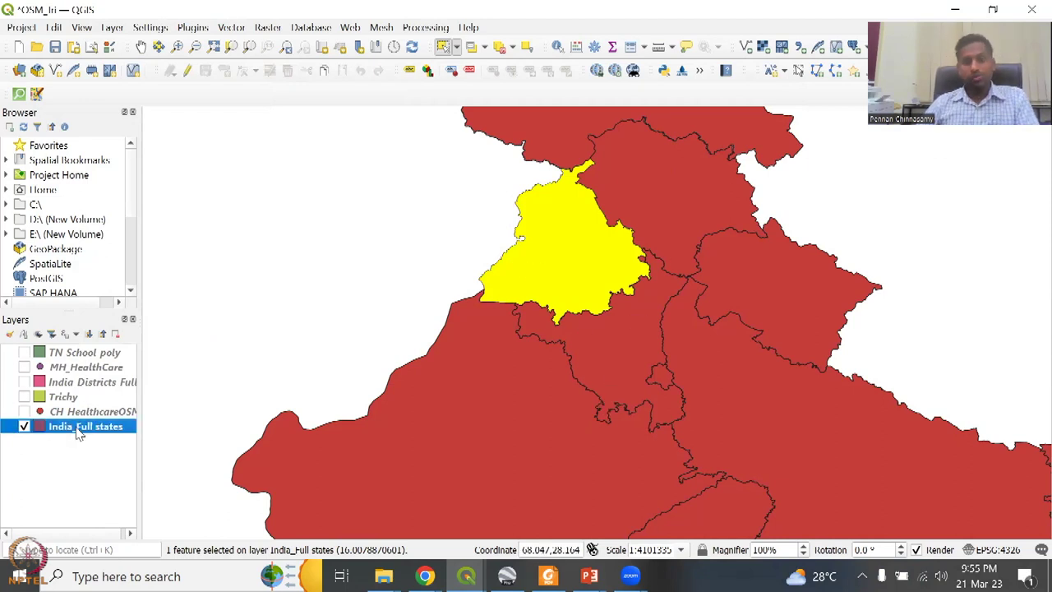
left_click(232, 28)
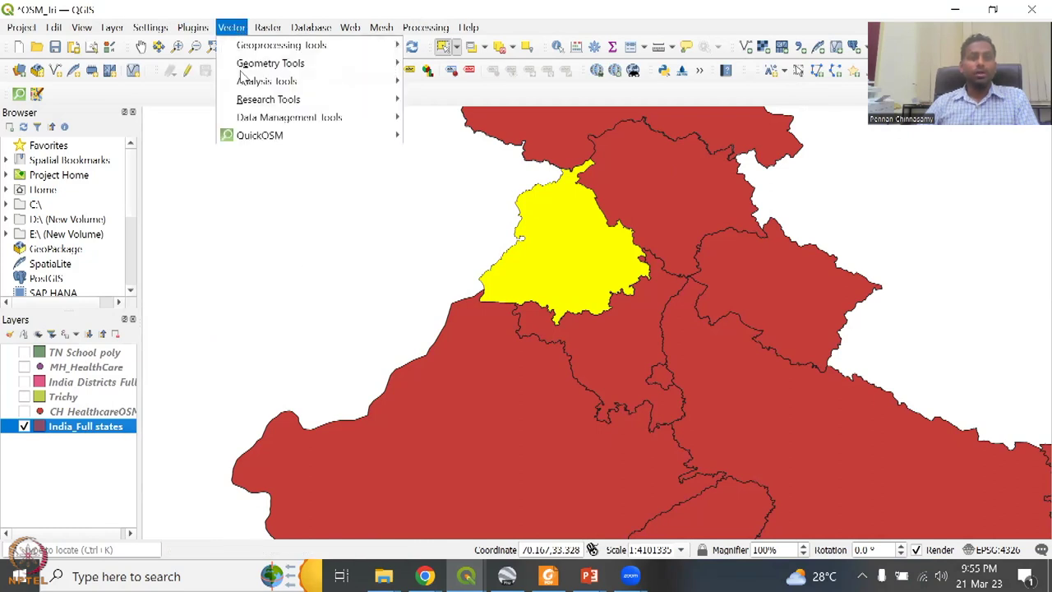
left_click(482, 136)
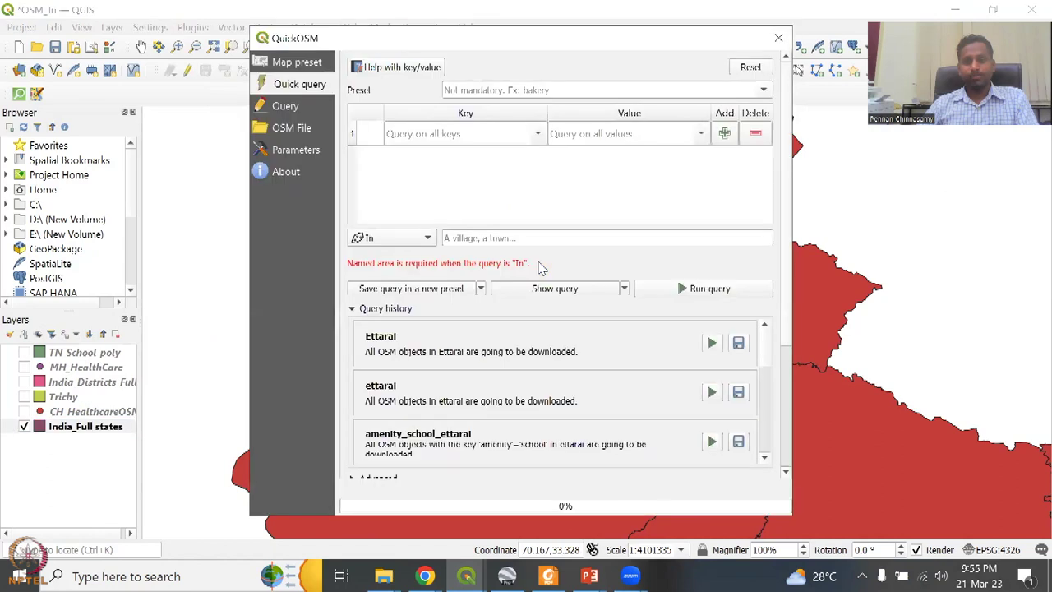
left_click(428, 238)
left_click(411, 285)
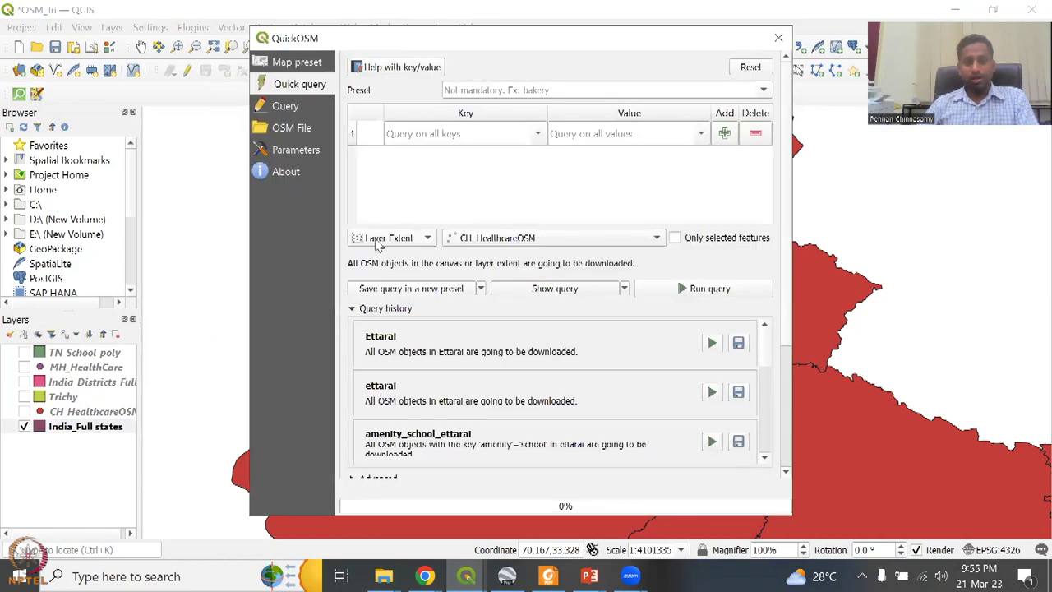
left_click(475, 241)
left_click(491, 267)
left_click(674, 237)
left_click_drag(645, 42, 375, 40)
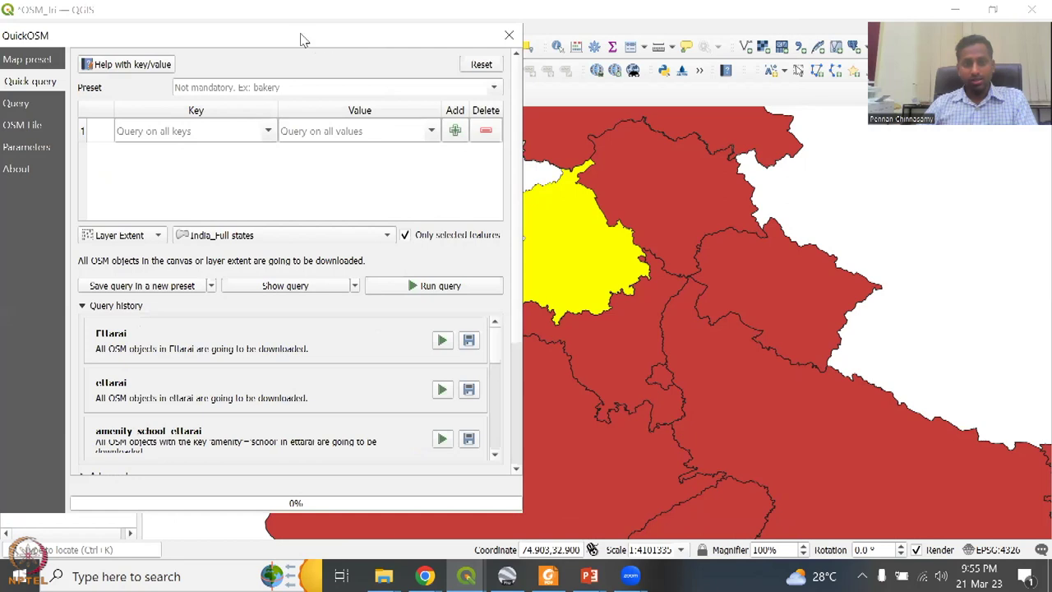
left_click_drag(301, 39, 617, 69)
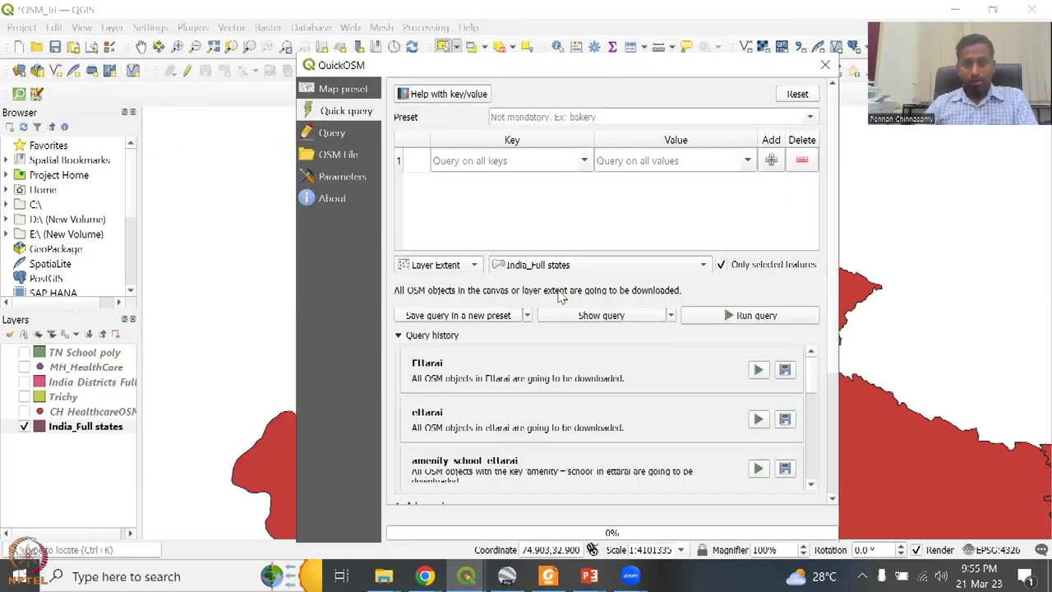
- Look for an agriculture preset with "agri" and clear the preset entry
left_click(546, 121)
type("agru")
key("BackSpace")
type("i")
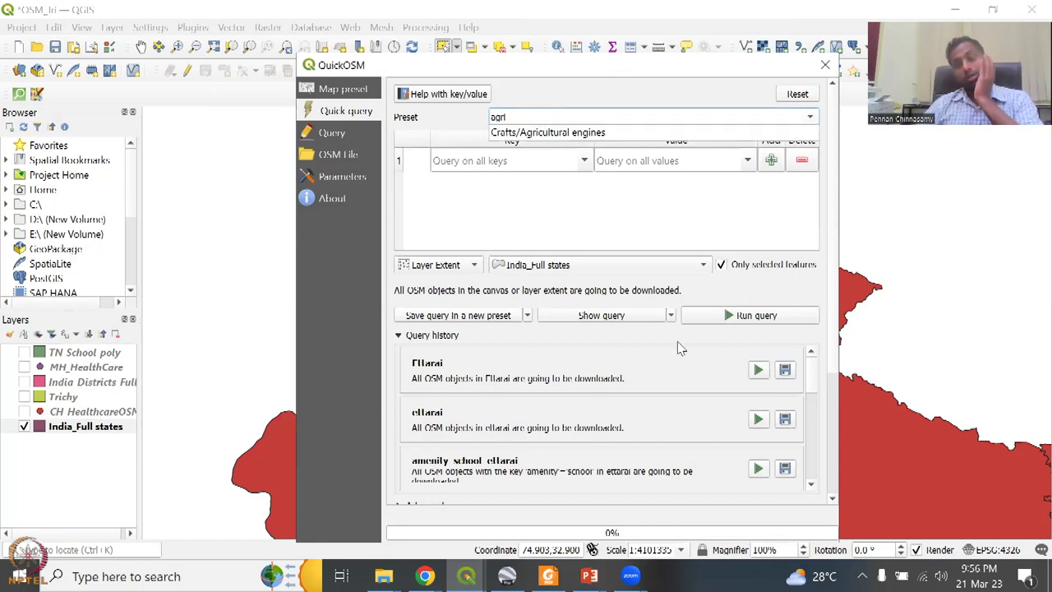
left_click(462, 120)
left_click_drag(592, 115, 416, 120)
key("BackSpace")
- Set the first query condition to key agricultural with value yes
left_click(557, 162)
type("agru")
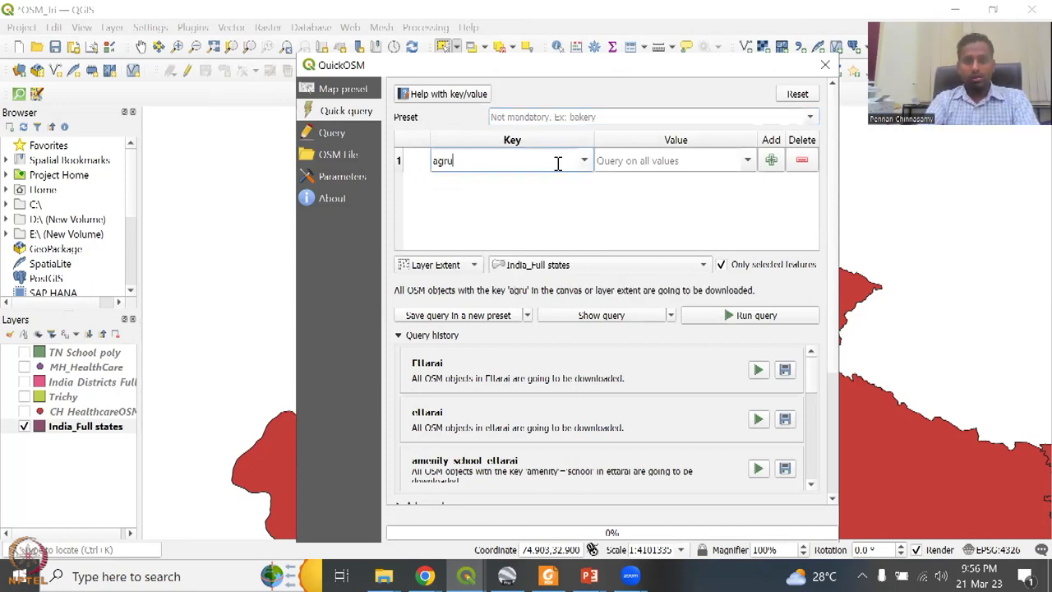
key("BackSpace")
type("icultural")
key("Return")
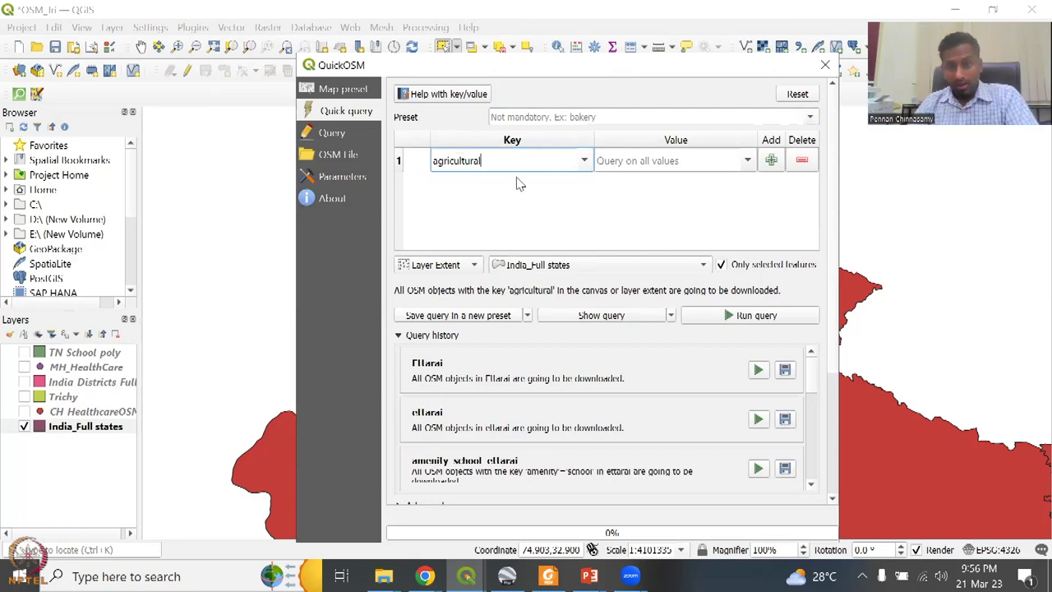
left_click(747, 161)
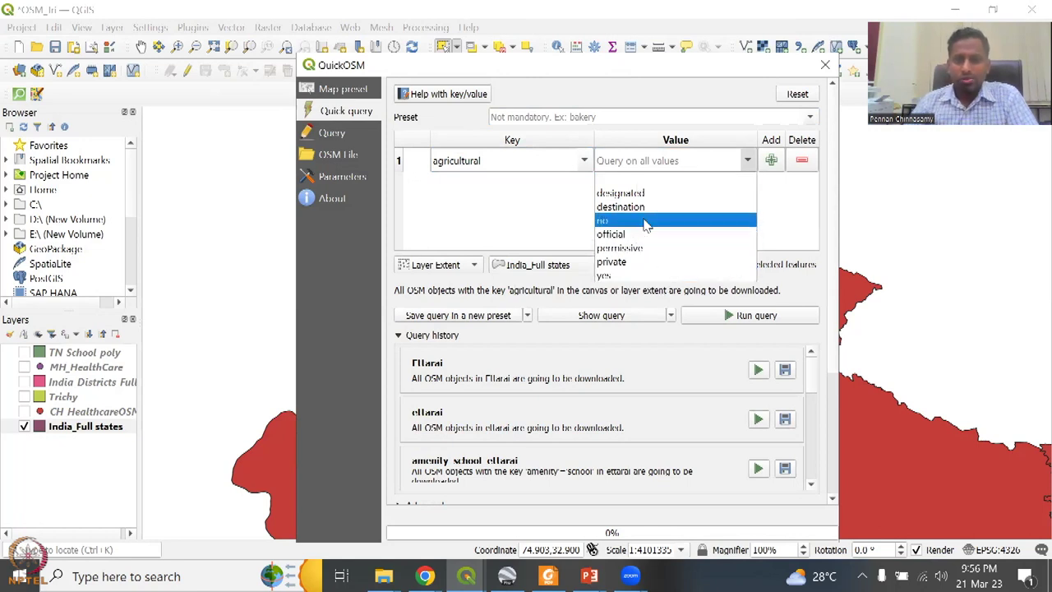
left_click(634, 276)
- Add a second query condition joined with Or, using key crop and value wheat
left_click(771, 162)
left_click(412, 185)
left_click(428, 202)
left_click(527, 185)
type("crop")
left_click(529, 184)
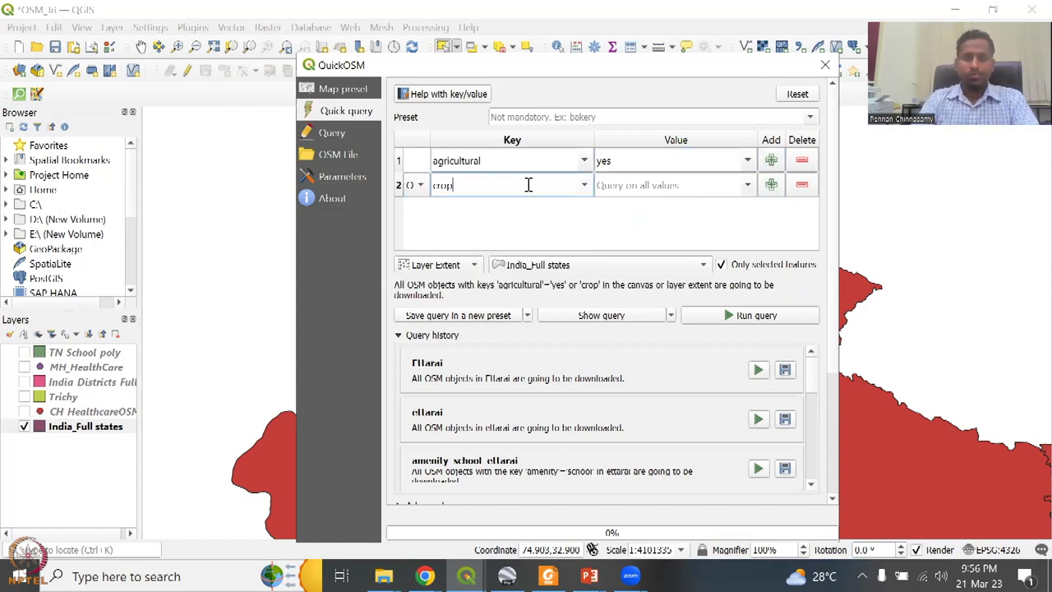
left_click(748, 187)
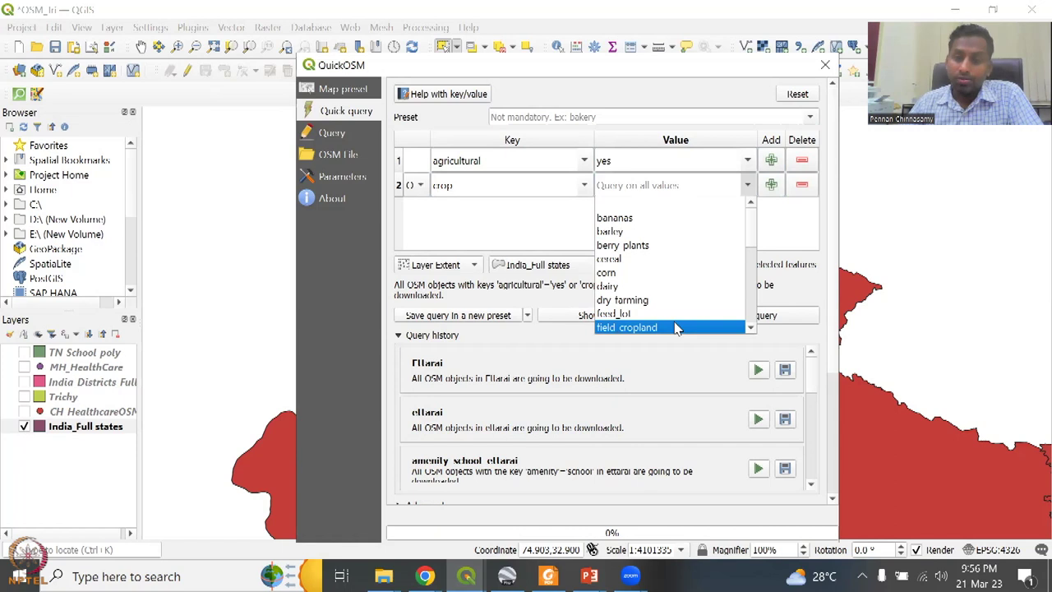
scroll(670, 272, "down", 1)
scroll(679, 275, "up", 1)
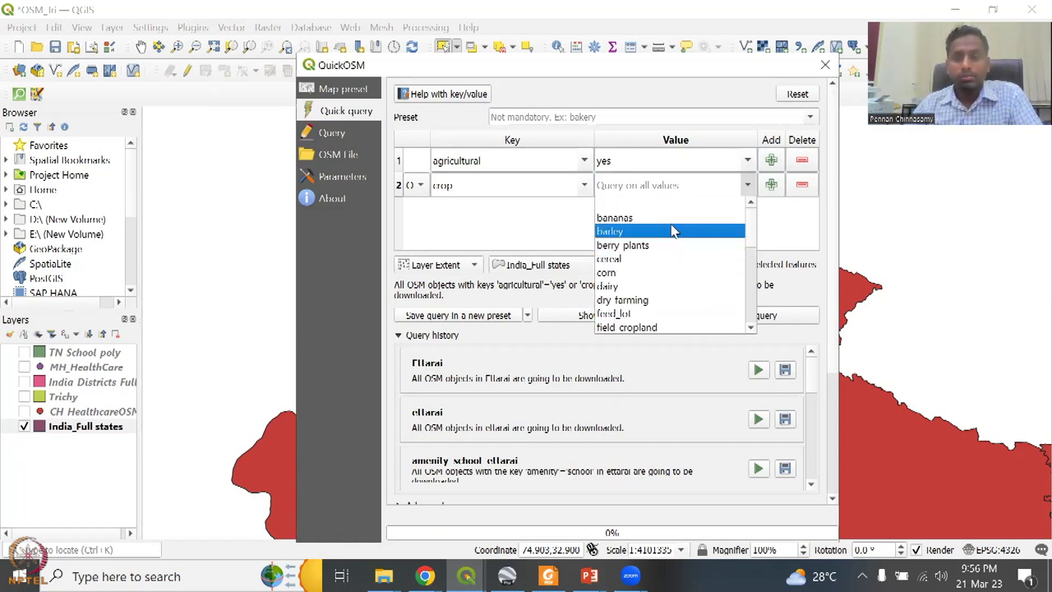
scroll(672, 232, "down", 6)
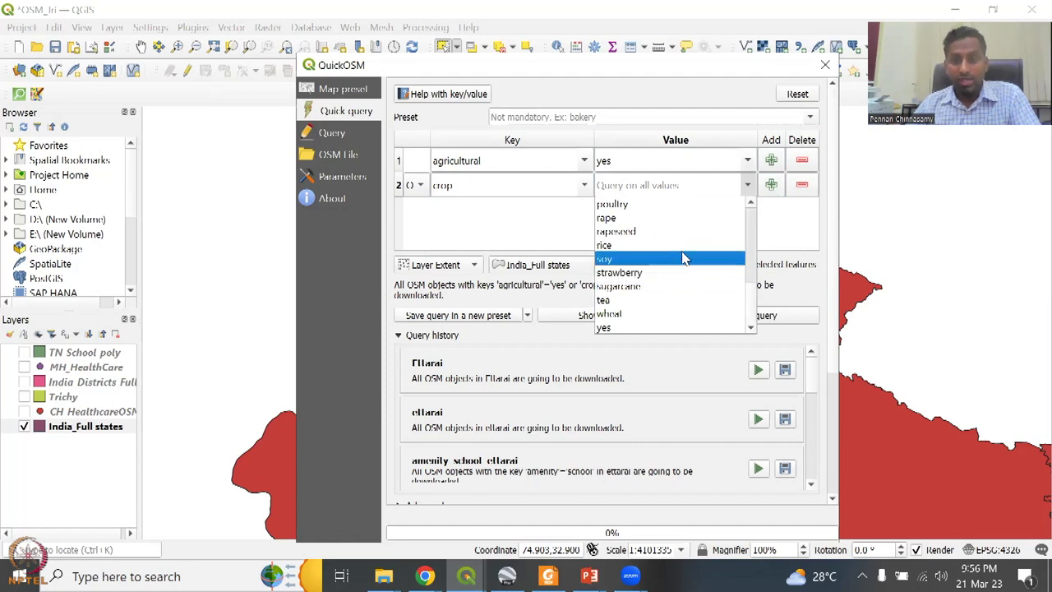
left_click(676, 315)
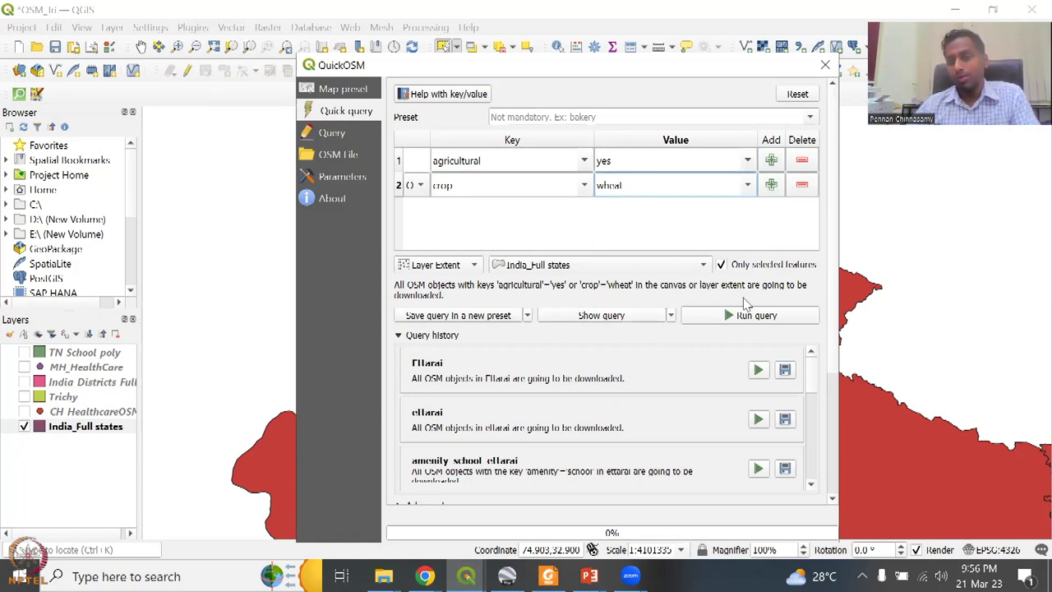
- In the advanced query options, exclude nodes, ways, relations, points, lines and multilinestrings, leaving only Multipolygons, and run the query
left_click(401, 340)
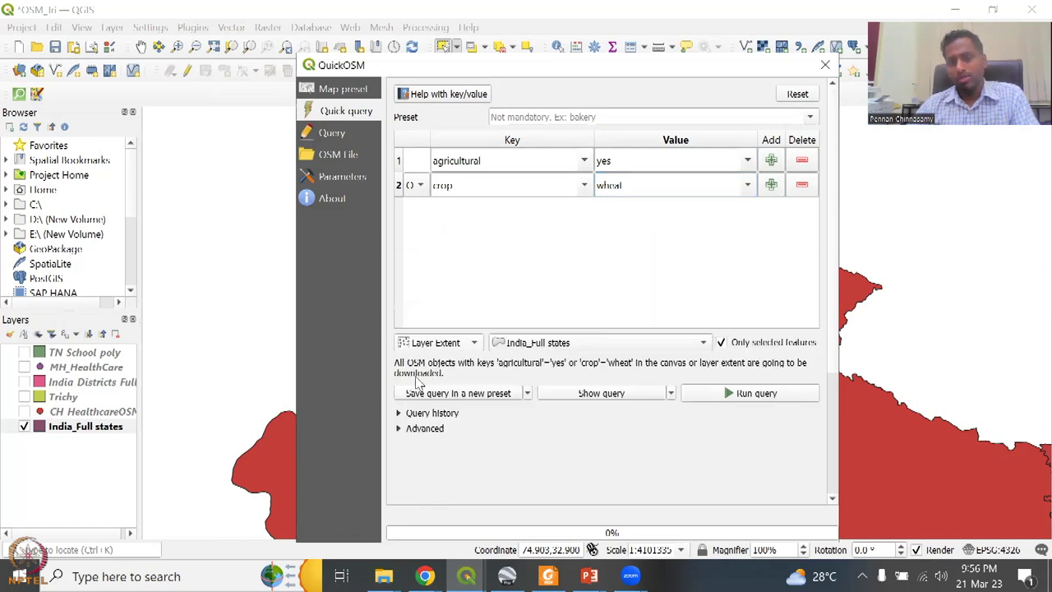
left_click(403, 430)
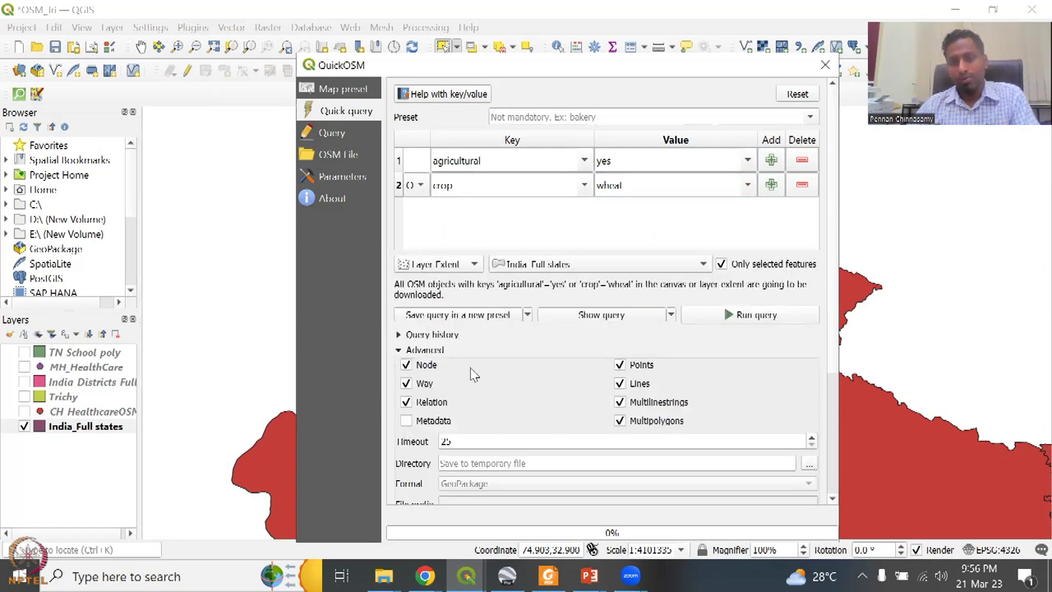
left_click(621, 385)
left_click(406, 384)
left_click(406, 403)
left_click(620, 402)
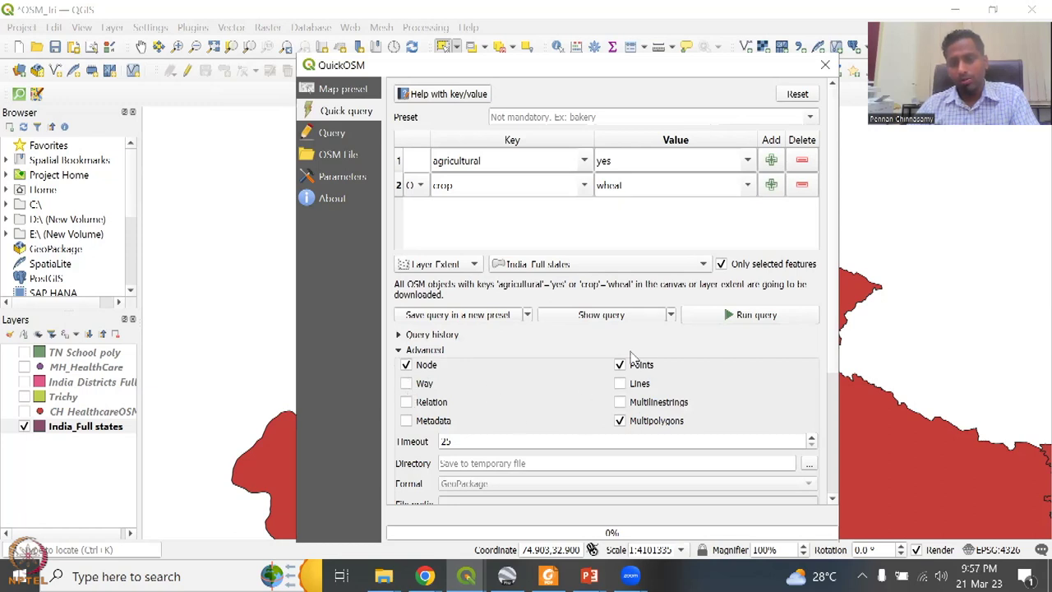
left_click(620, 366)
left_click(406, 366)
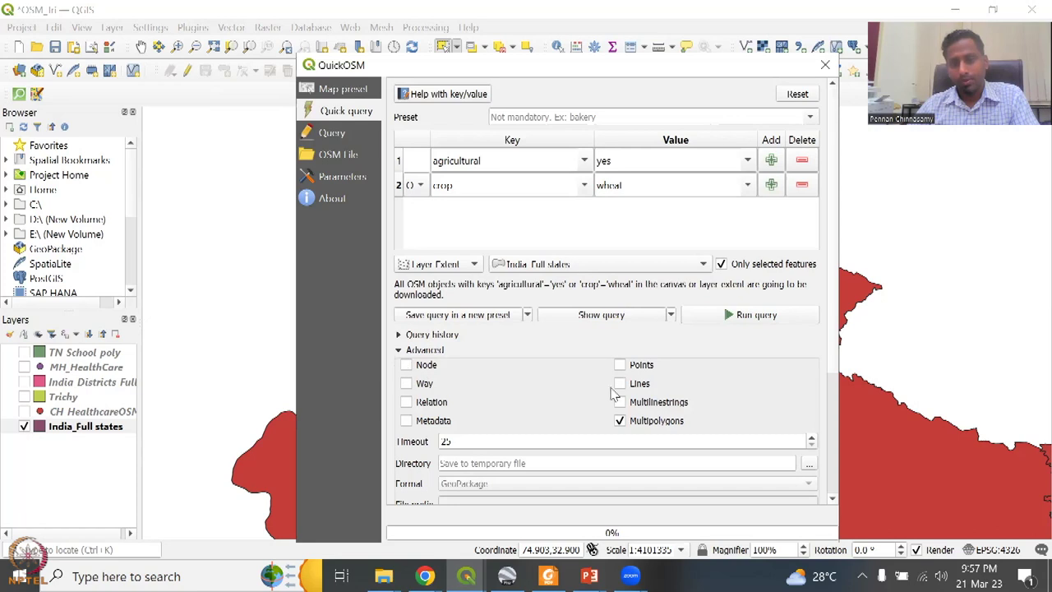
left_click(777, 320)
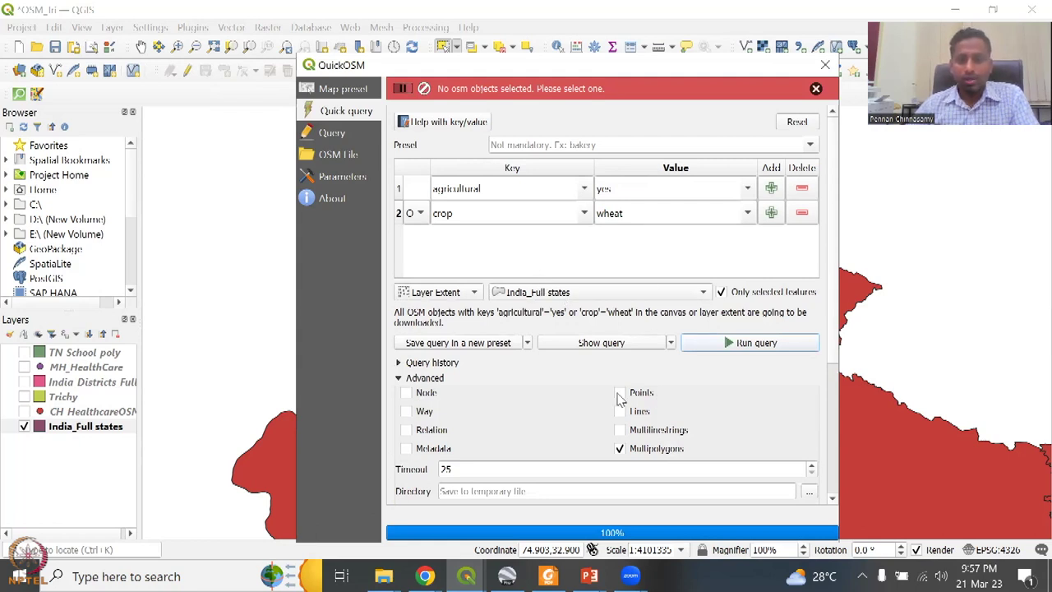
- Include Node objects and Points output in the query and run it again
left_click(406, 393)
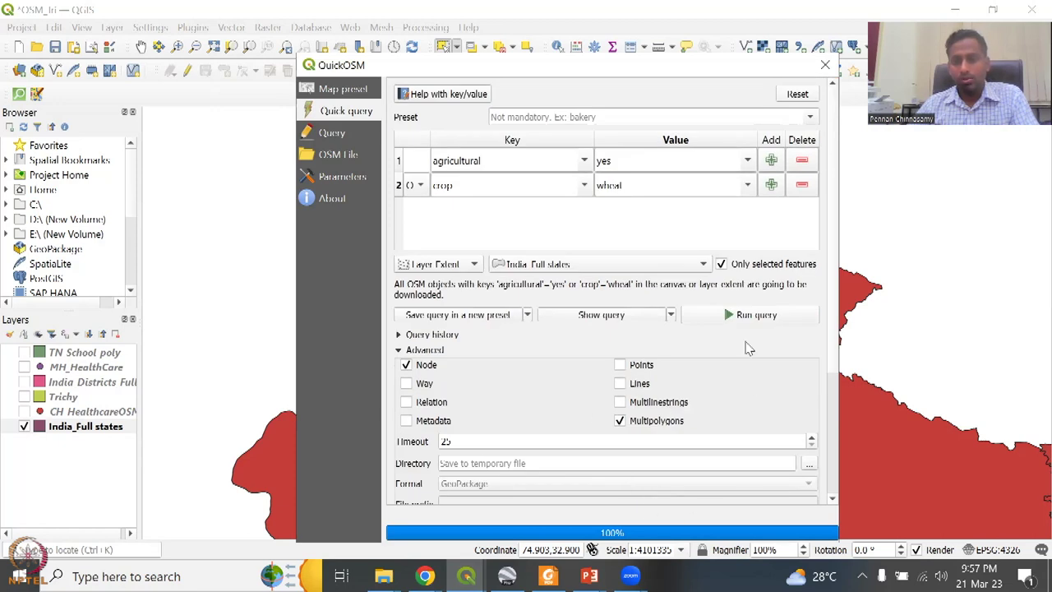
left_click(620, 366)
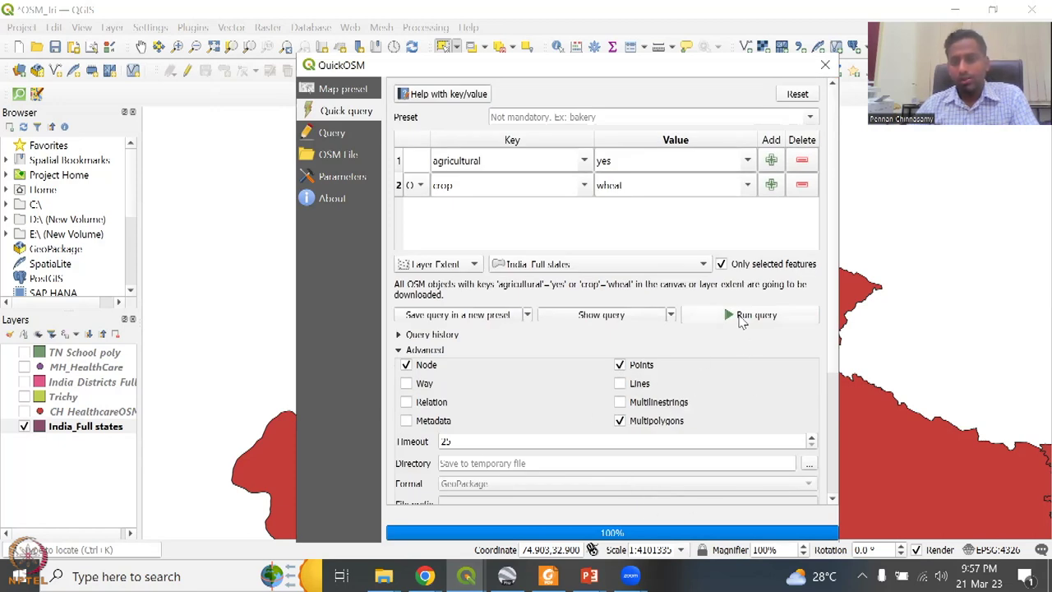
left_click(740, 318)
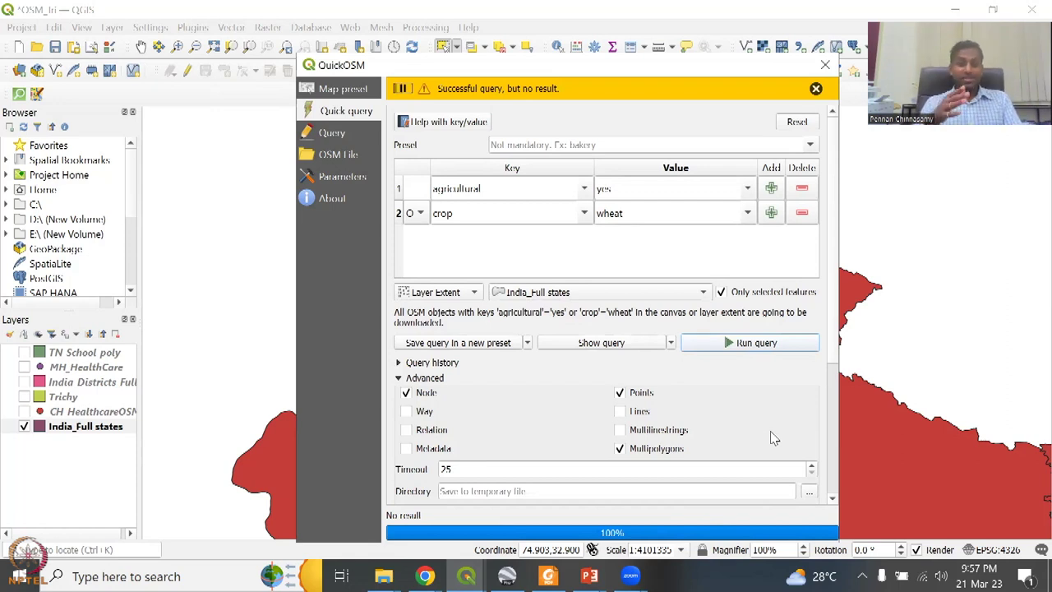
- Set the query area to In Punjab instead of the layer extent and run the agricultural and wheat query again
scroll(773, 438, "down", 1)
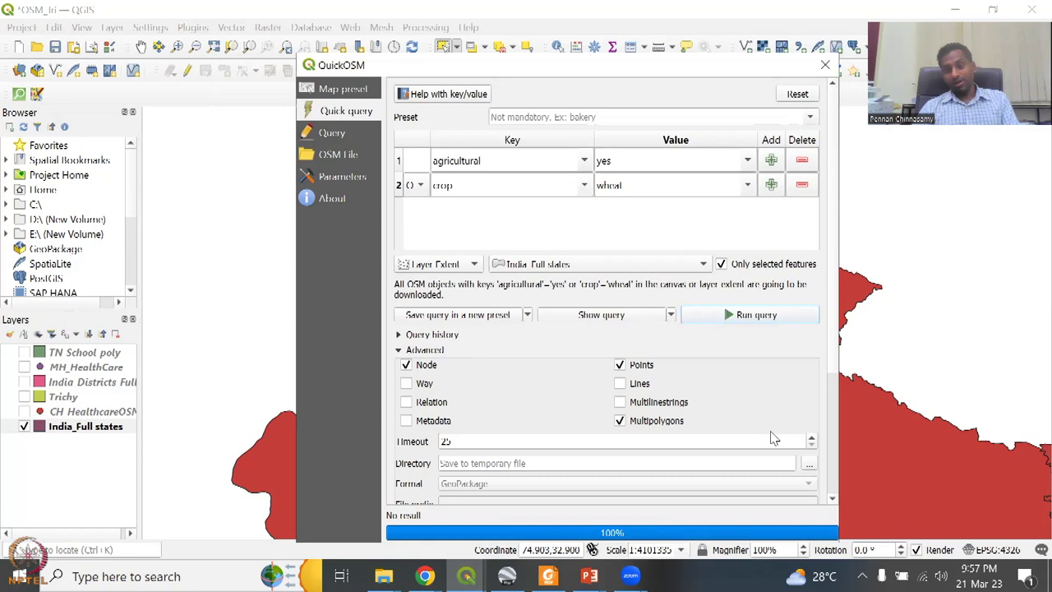
left_click(702, 264)
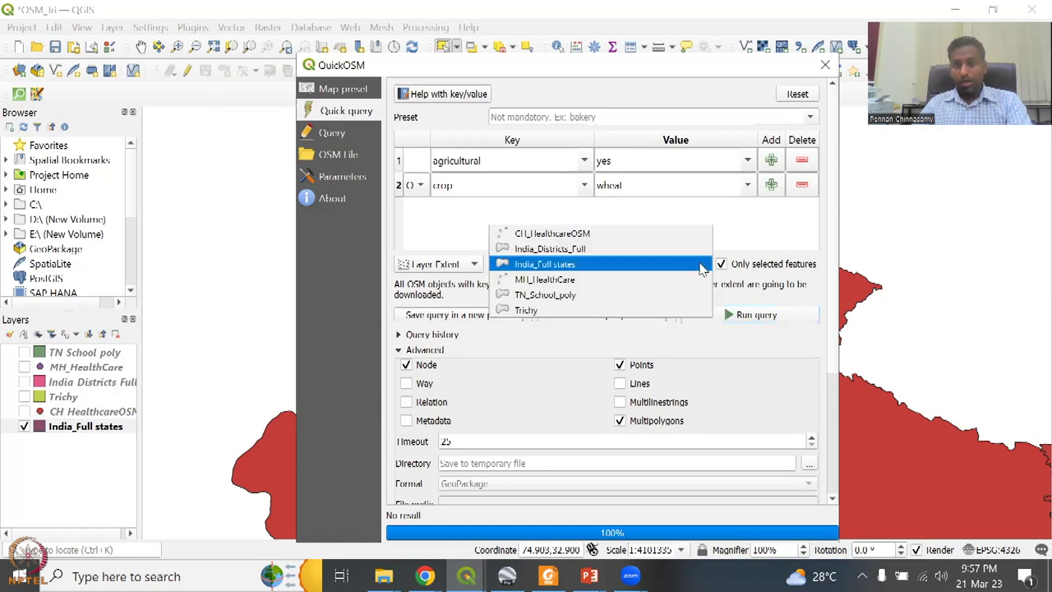
left_click(452, 267)
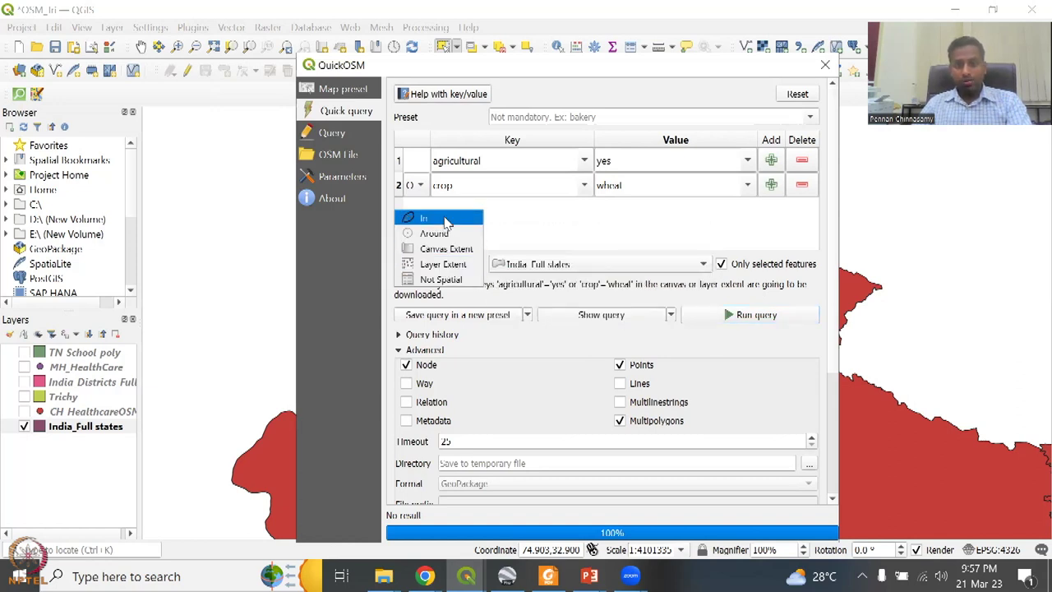
left_click(426, 220)
left_click(566, 262)
type("Pun")
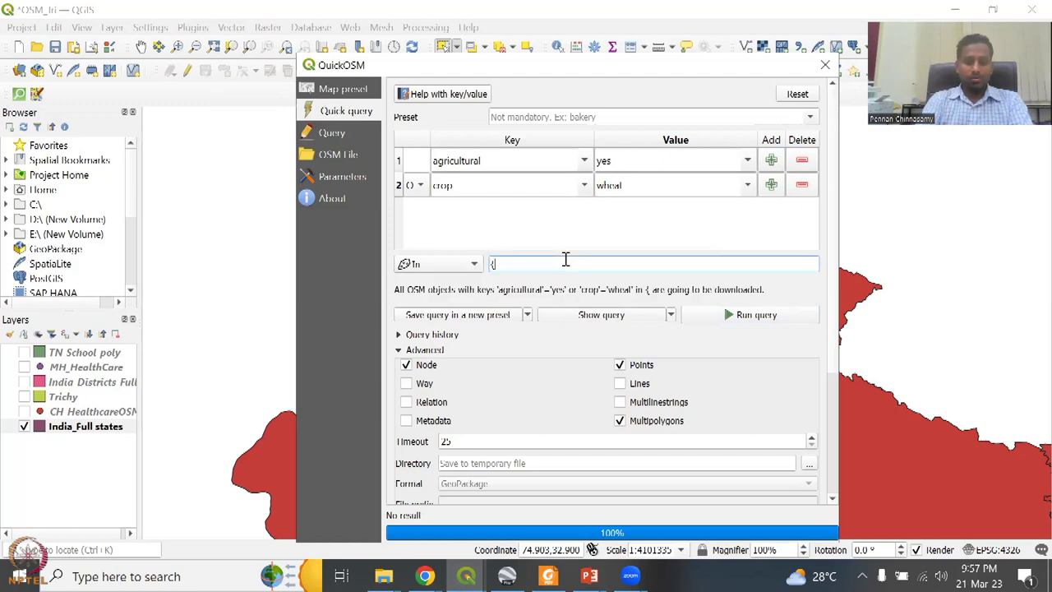
key("BackSpace")
key("BackSpace")
key("BackSpace")
type("Punjab")
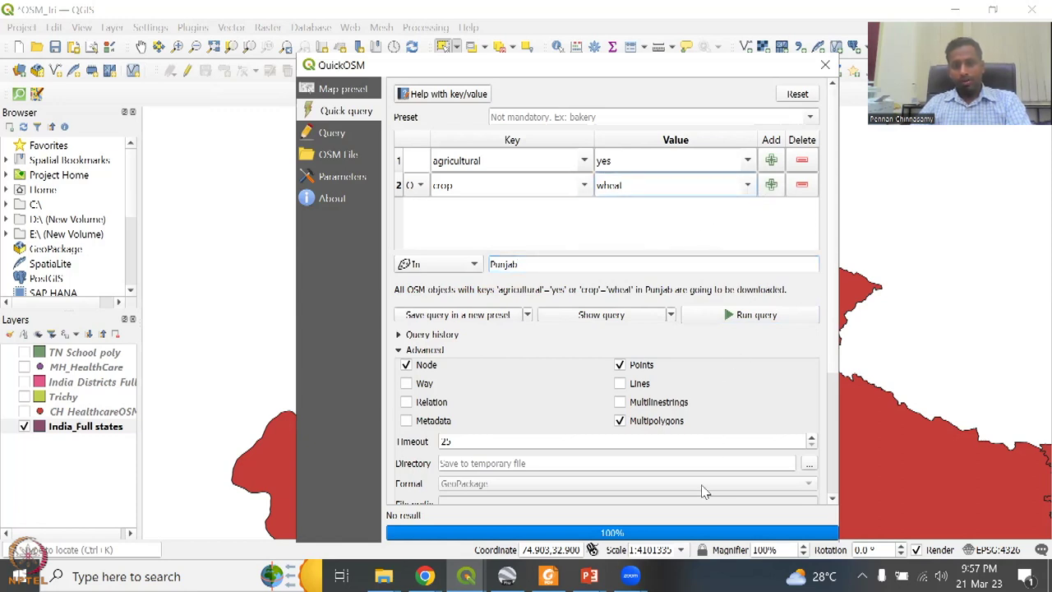
left_click(756, 318)
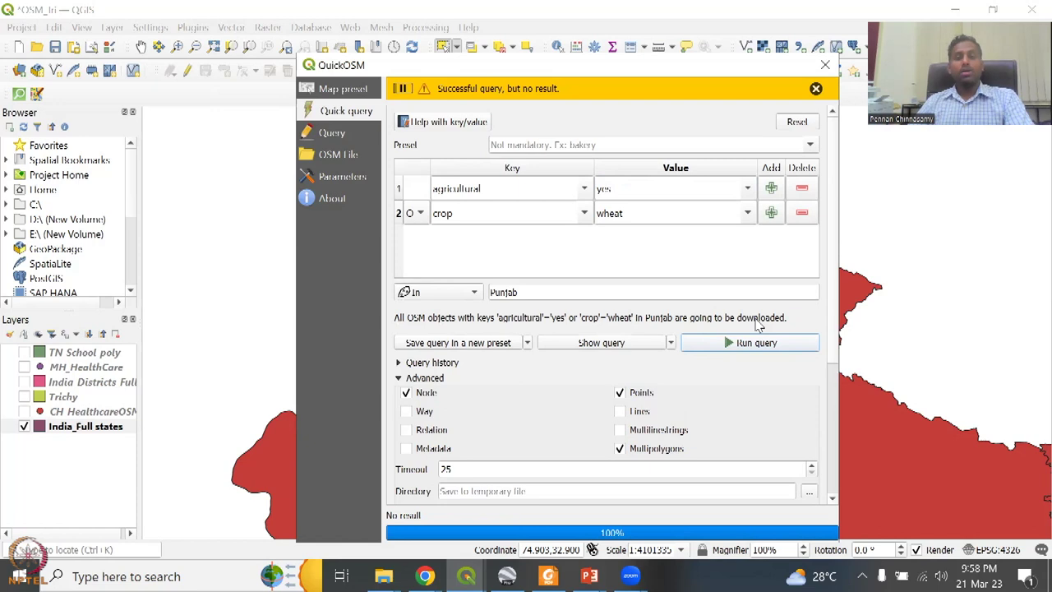
- Clear the Punjab selection on the India_Full states layer and select the Tamil Nadu polygon
left_click(477, 264)
double_click(477, 264)
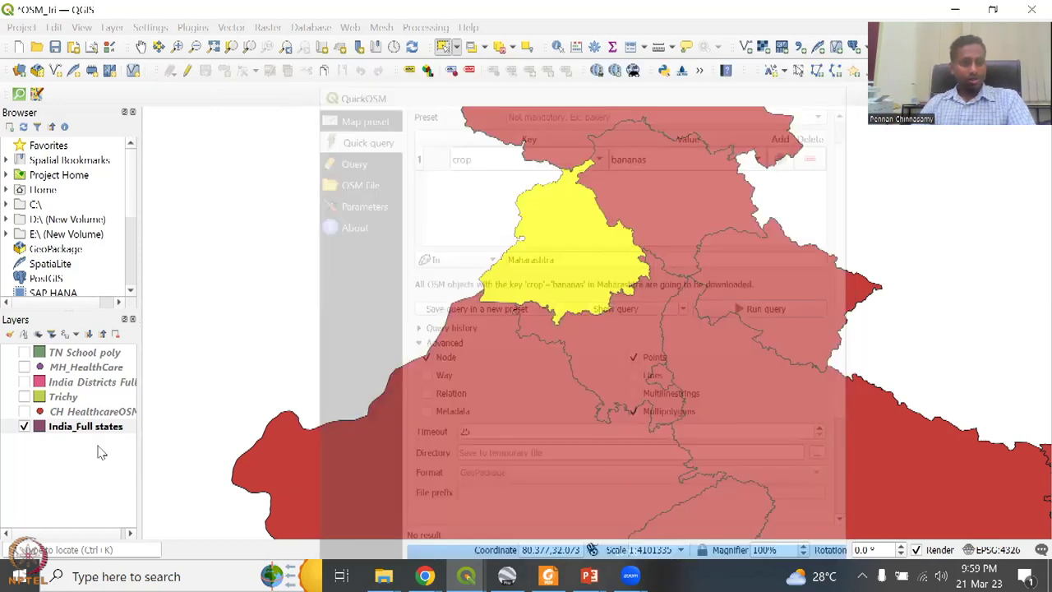
left_click(100, 433)
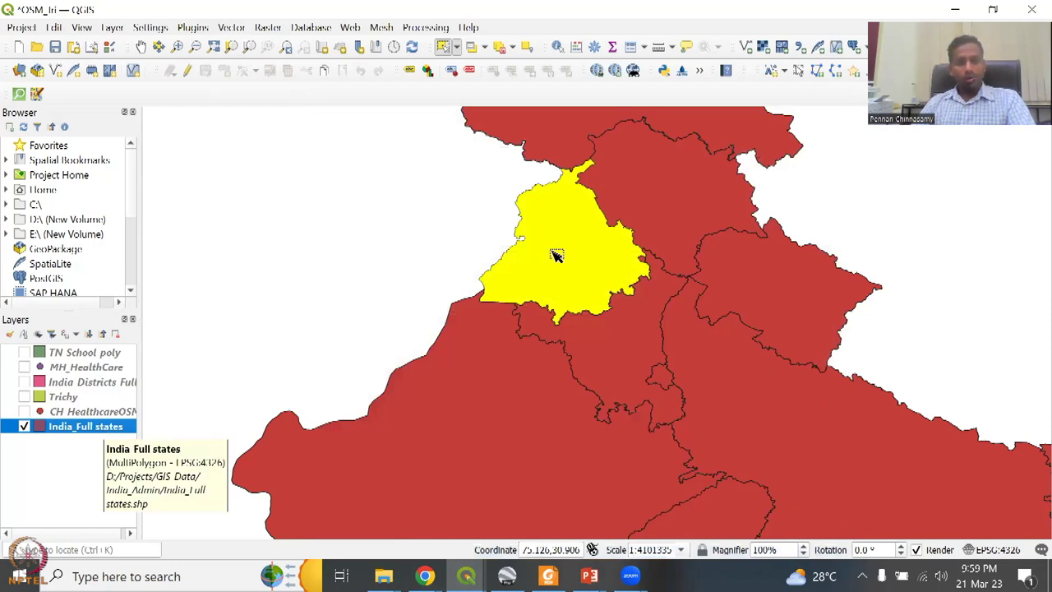
left_click(502, 48)
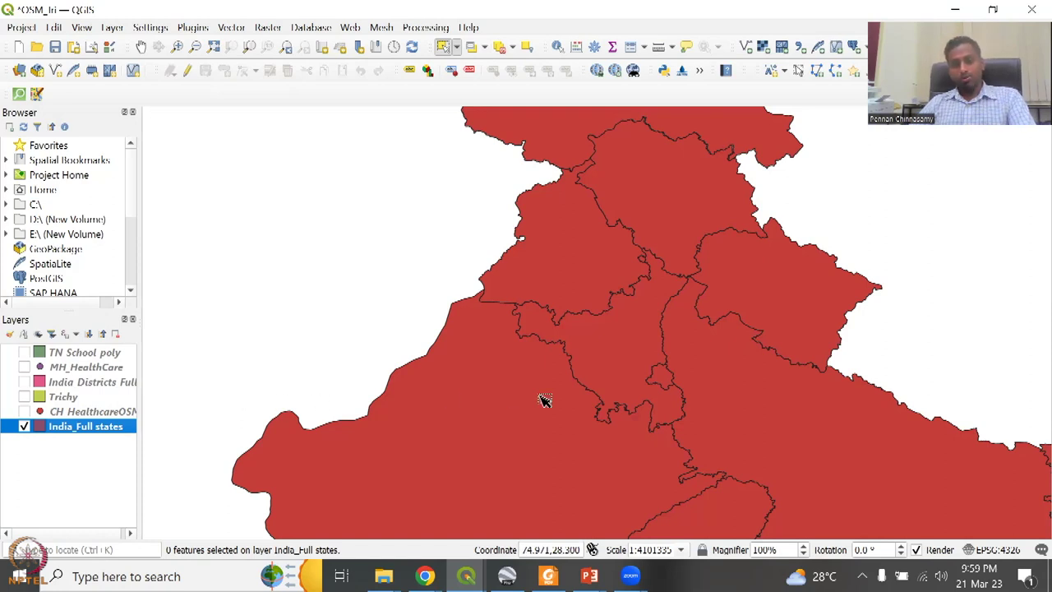
right_click(79, 429)
left_click(136, 43)
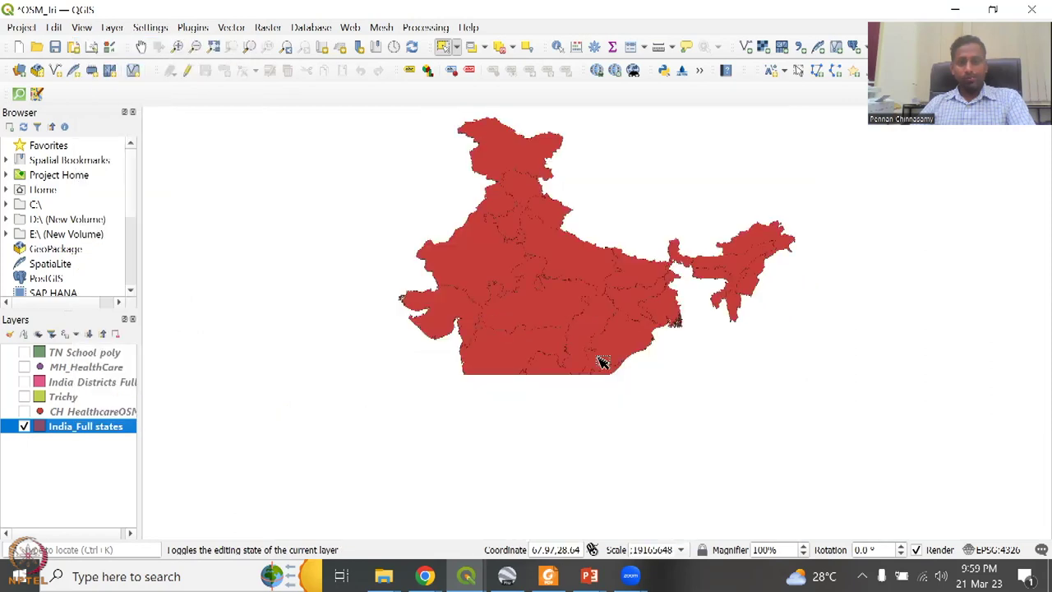
left_click(537, 477)
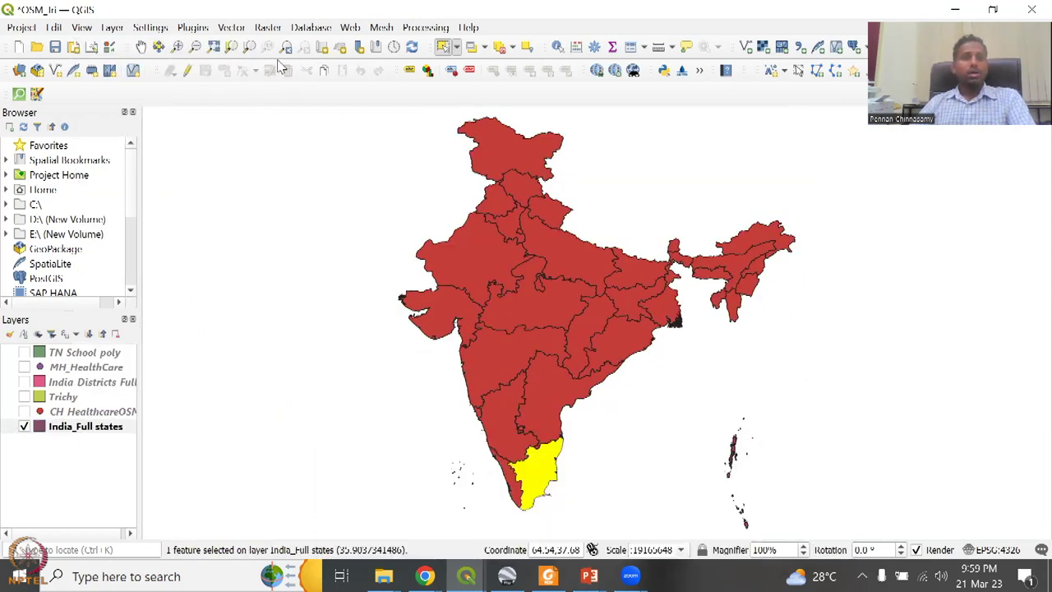
- Open a new QuickOSM quick query and collapse its query history
left_click(231, 28)
mouse_move(362, 136)
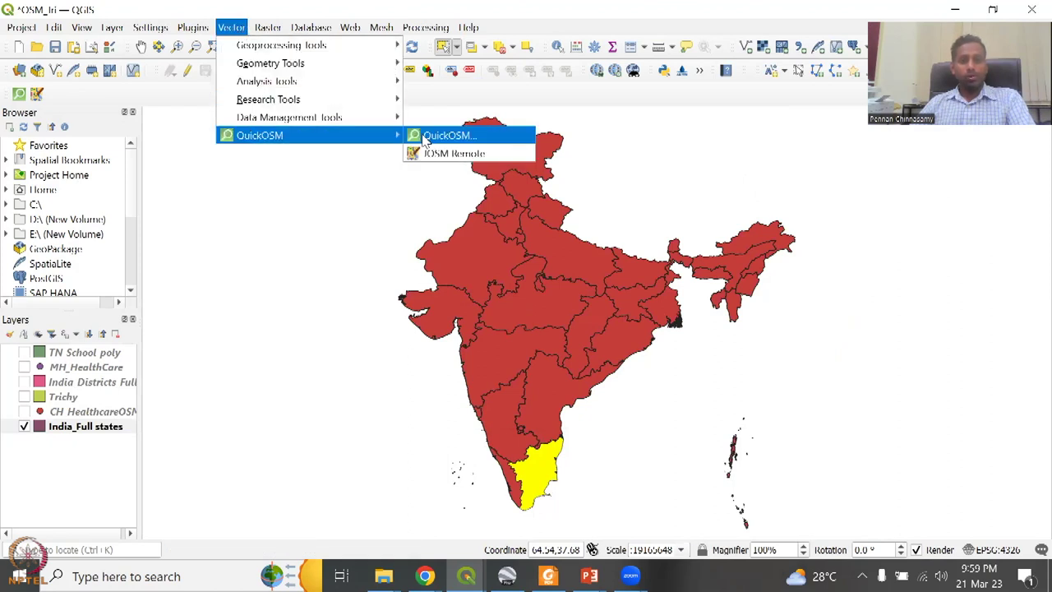
left_click(444, 135)
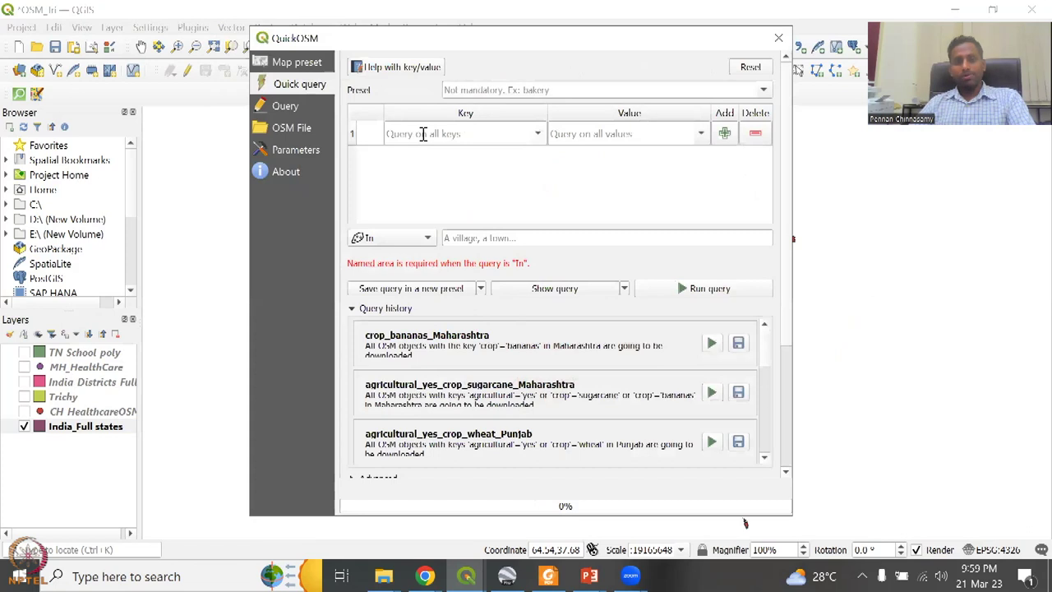
left_click(352, 309)
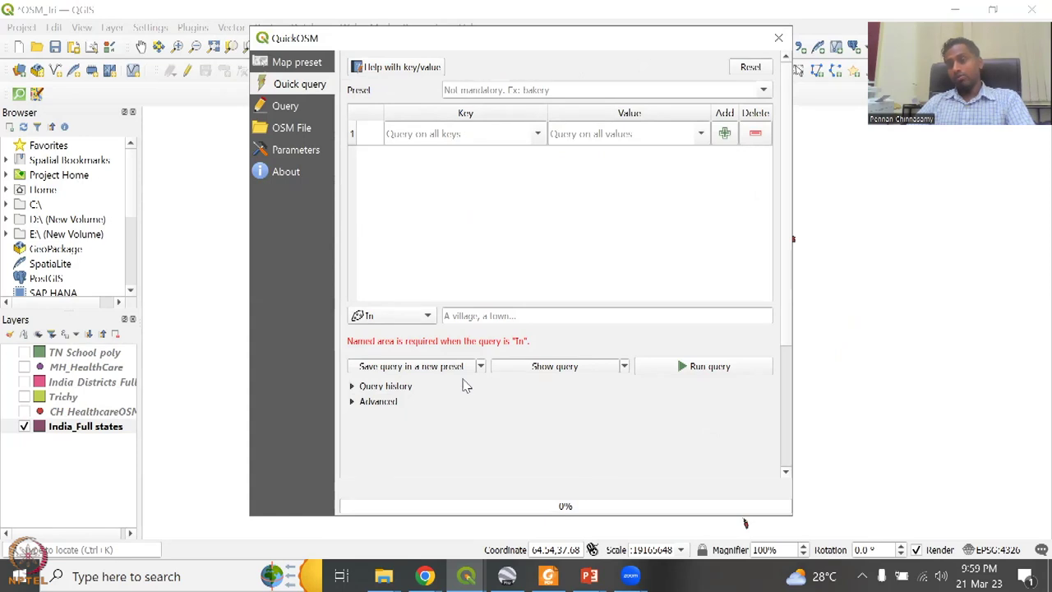
left_click(592, 93)
type("agr")
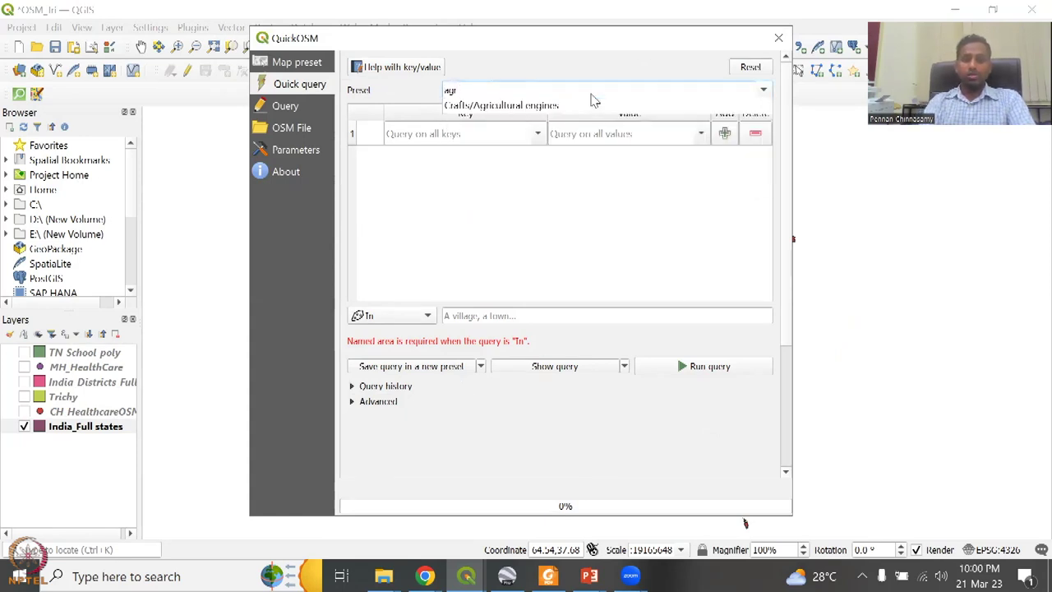
key("BackSpace")
key("BackSpace")
key("BackSpace")
type("crop")
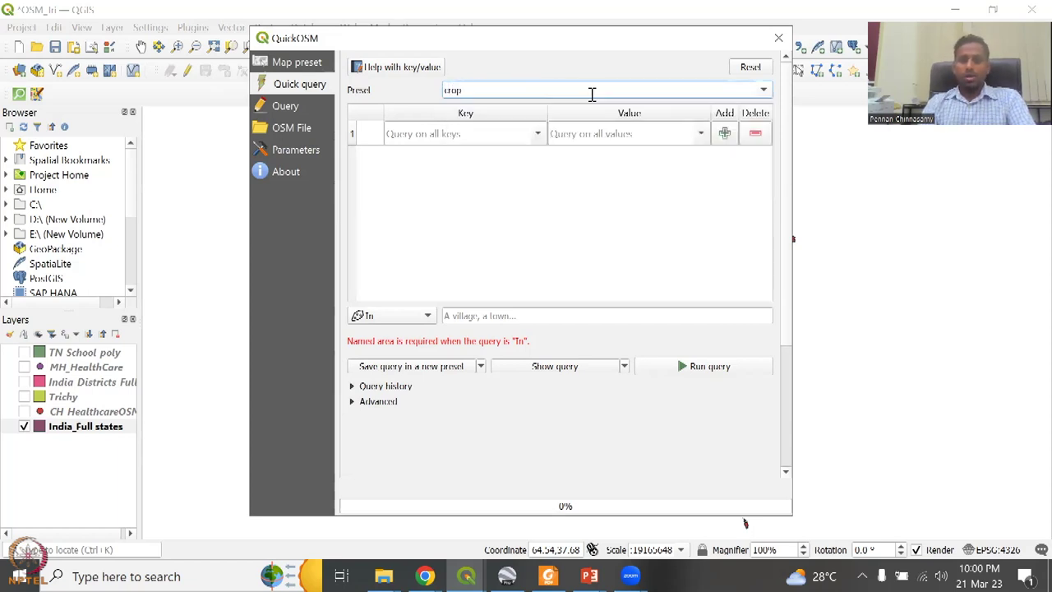
key("BackSpace")
key("BackSpace")
key("BackSpace")
key("BackSpace")
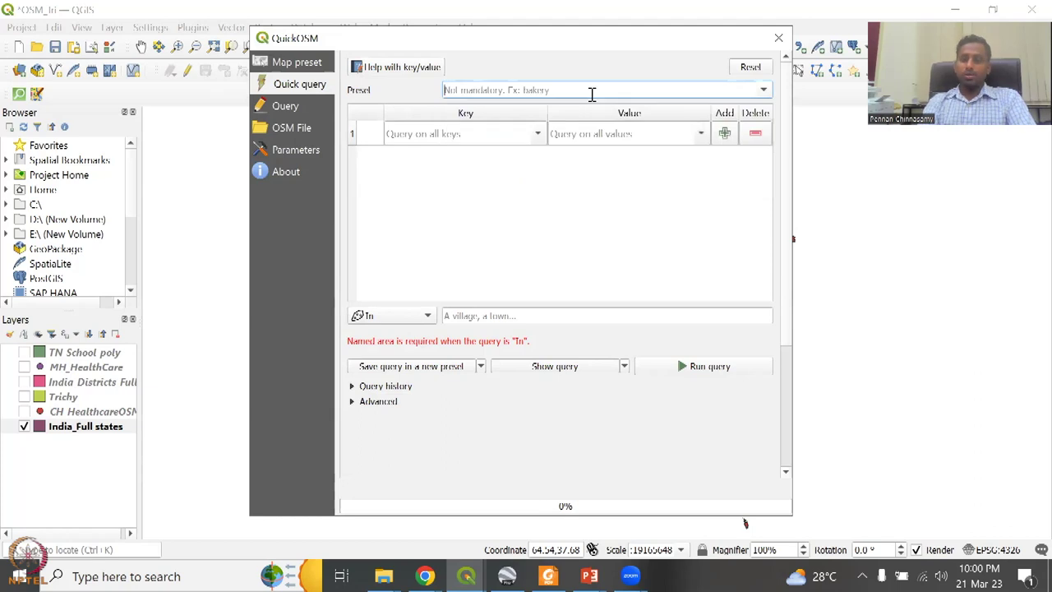
- Set the first query condition to key crop with value rice
left_click(485, 138)
type("crop")
left_click(482, 136)
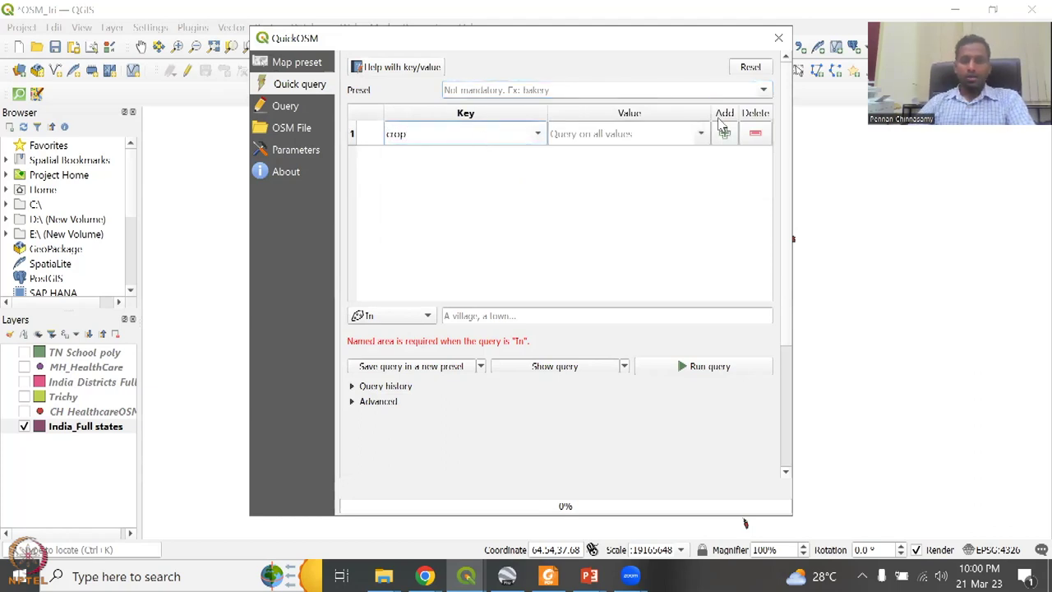
left_click(700, 136)
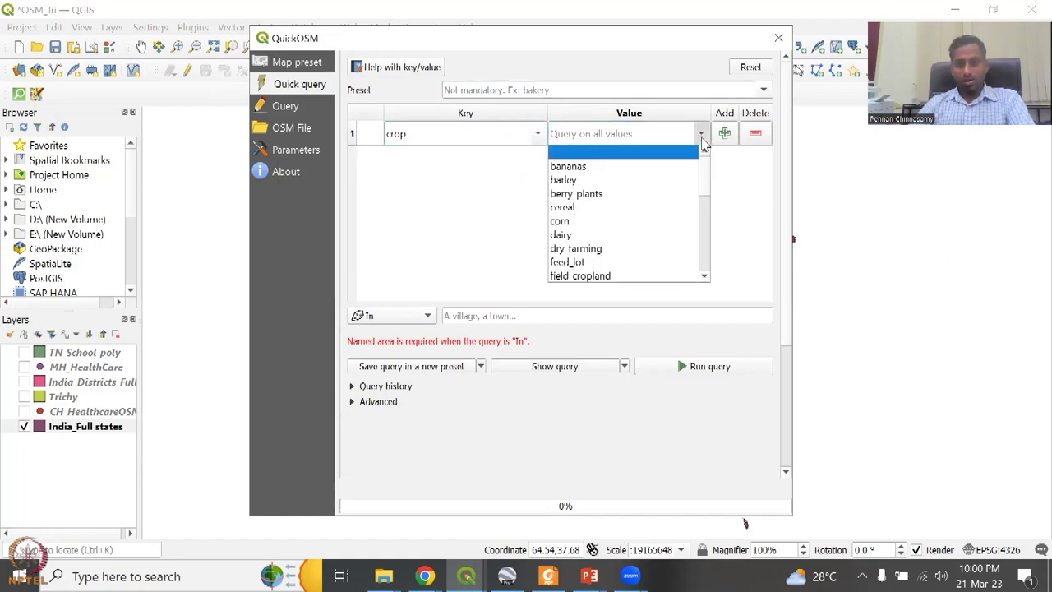
scroll(653, 256, "down", 2)
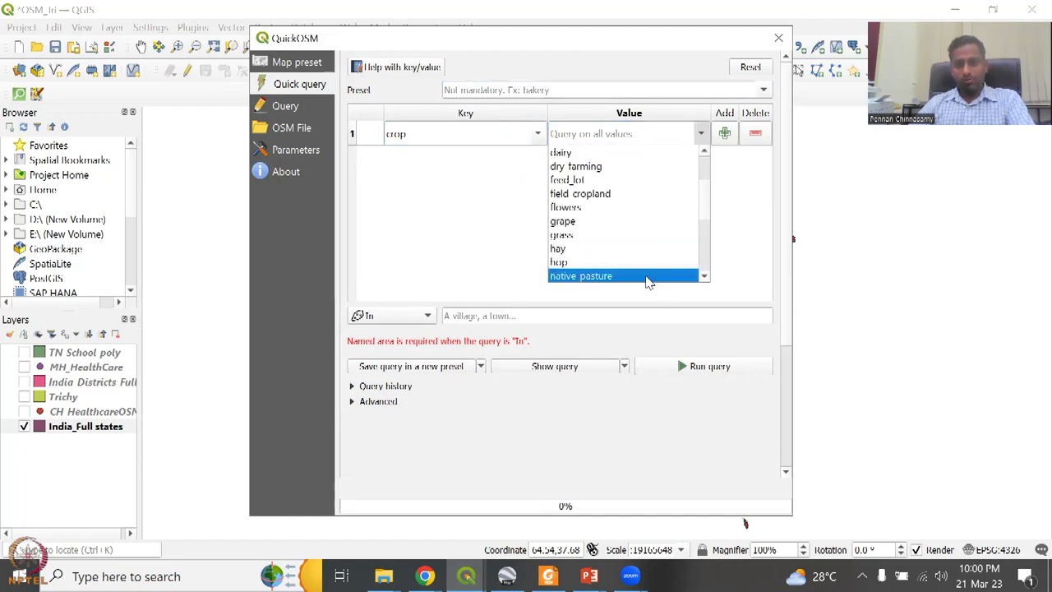
scroll(649, 282, "down", 2)
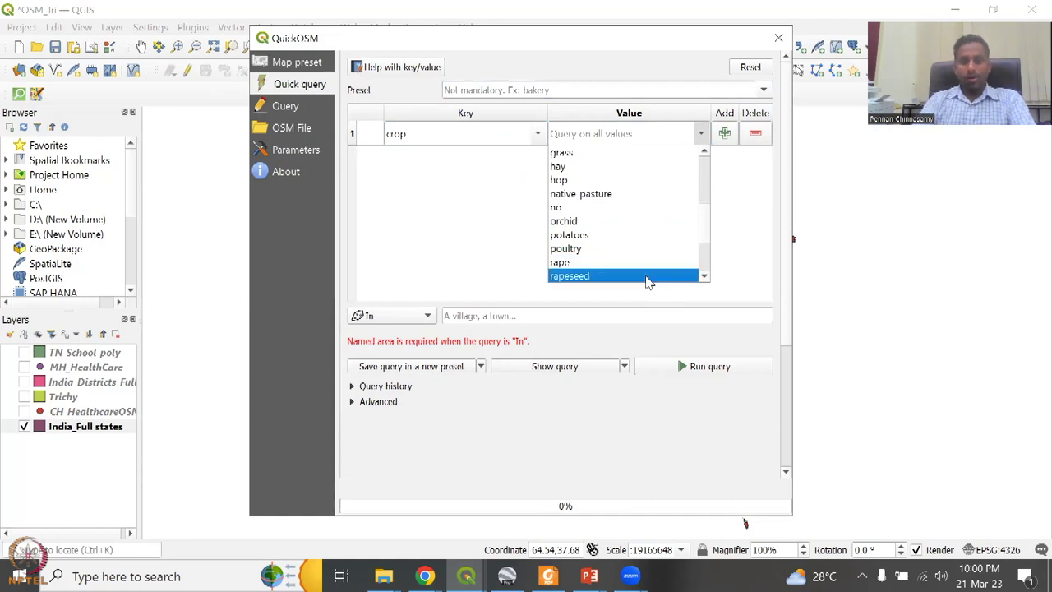
scroll(649, 282, "down", 3)
key("Down")
key("Up")
key("Up")
key("Up")
key("Return")
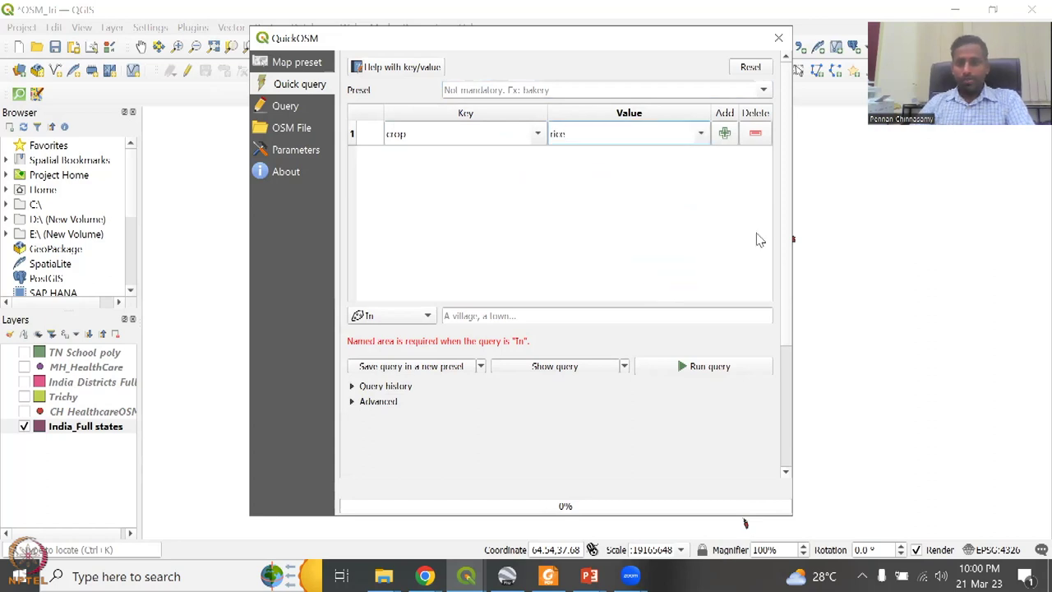
- Add a second query condition joined with Or, using key crop and value bananas
left_click(726, 133)
left_click(368, 161)
left_click(367, 174)
type("bana")
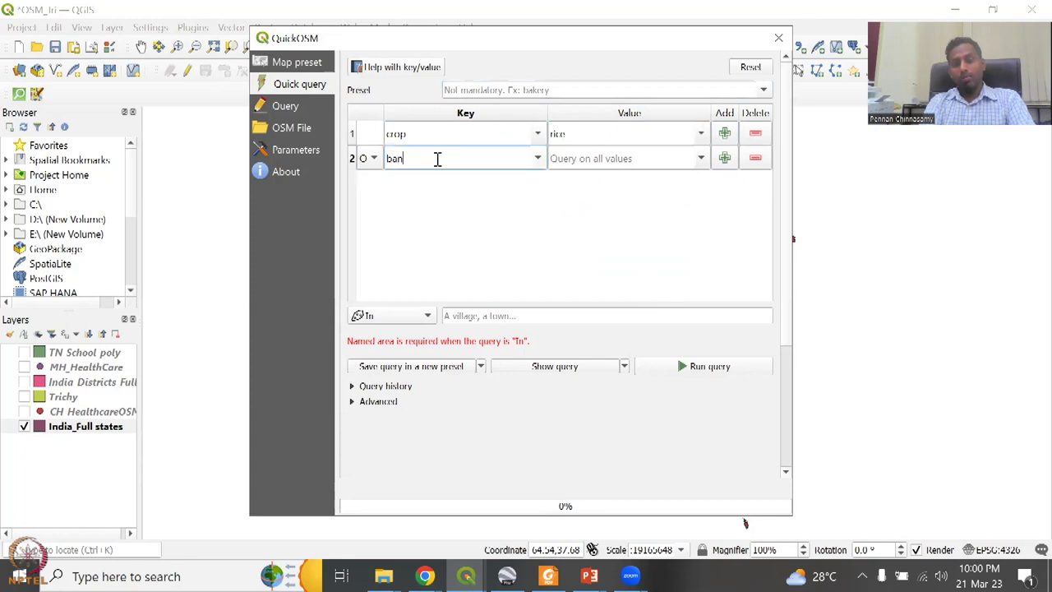
key("BackSpace")
key("BackSpace")
key("BackSpace")
key("BackSpace")
type("crop")
key("Tab")
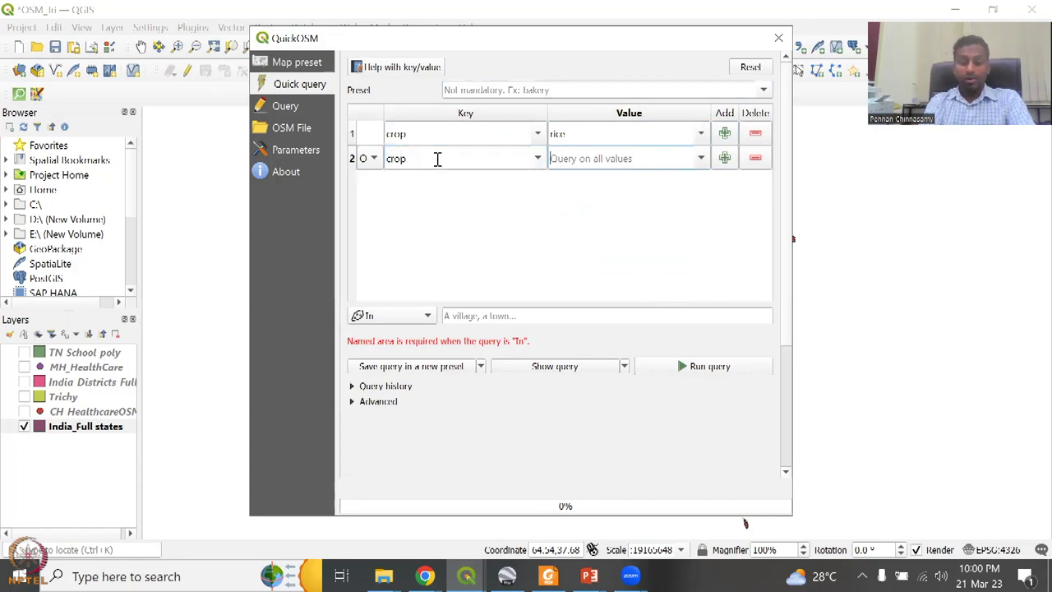
type("bananas")
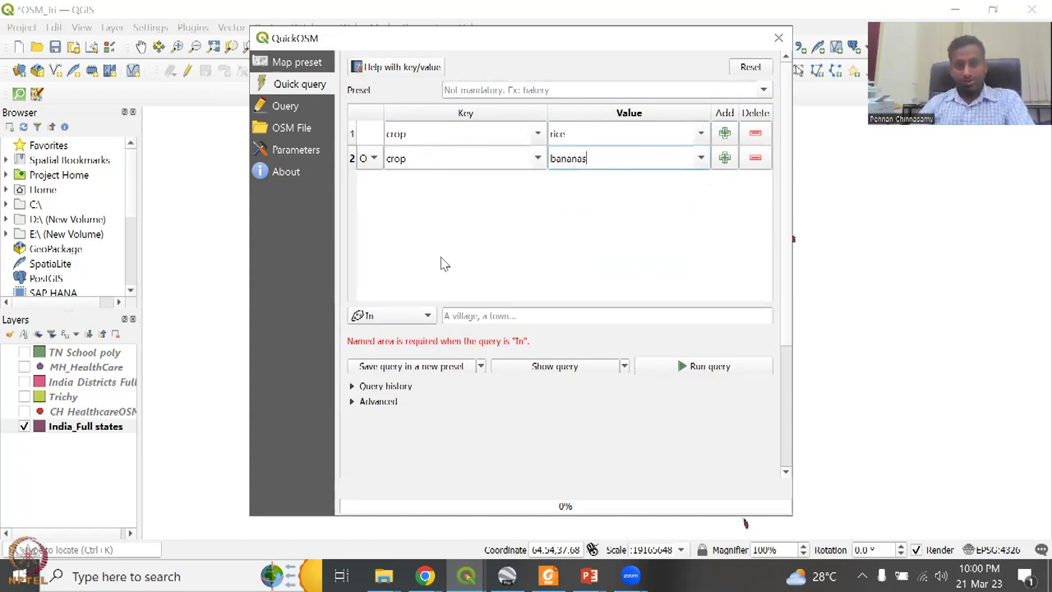
- Set the query area to In Tamil Nadu and run the query with the default advanced options
left_click(429, 318)
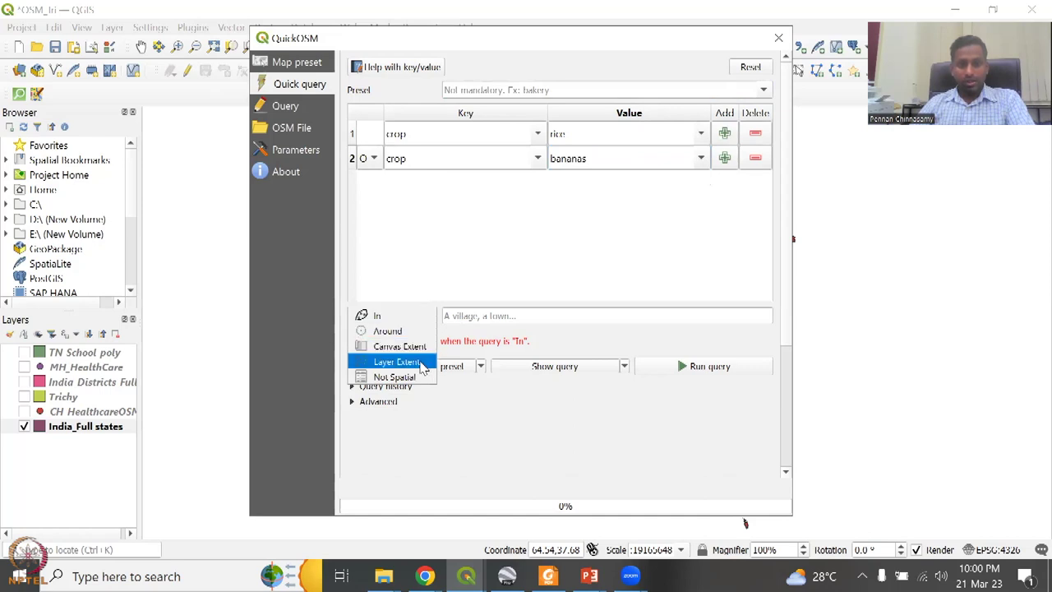
left_click(480, 318)
type("Tamil Nadu")
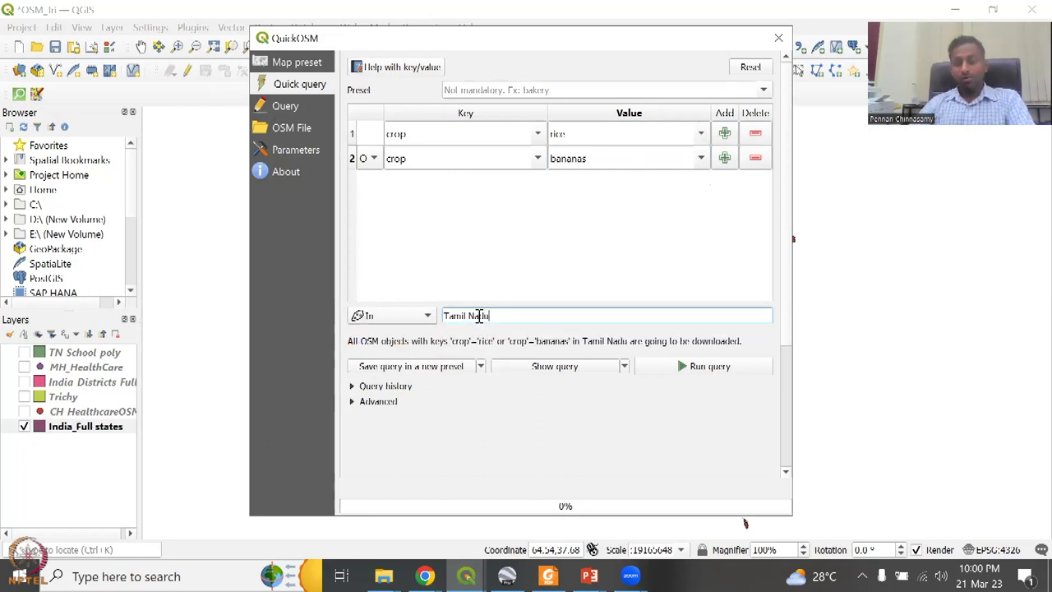
left_click(358, 403)
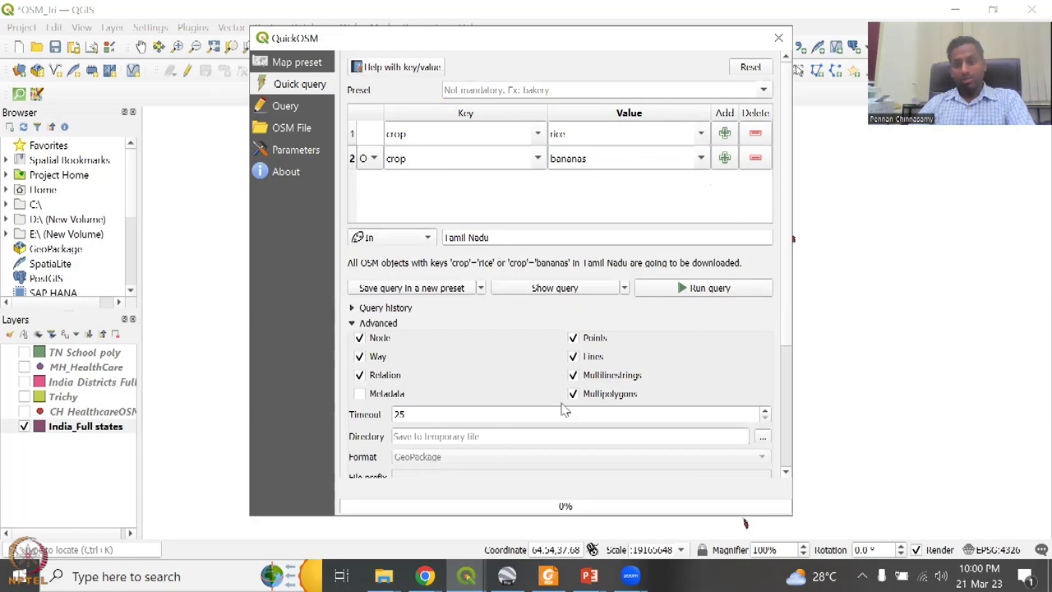
left_click(374, 325)
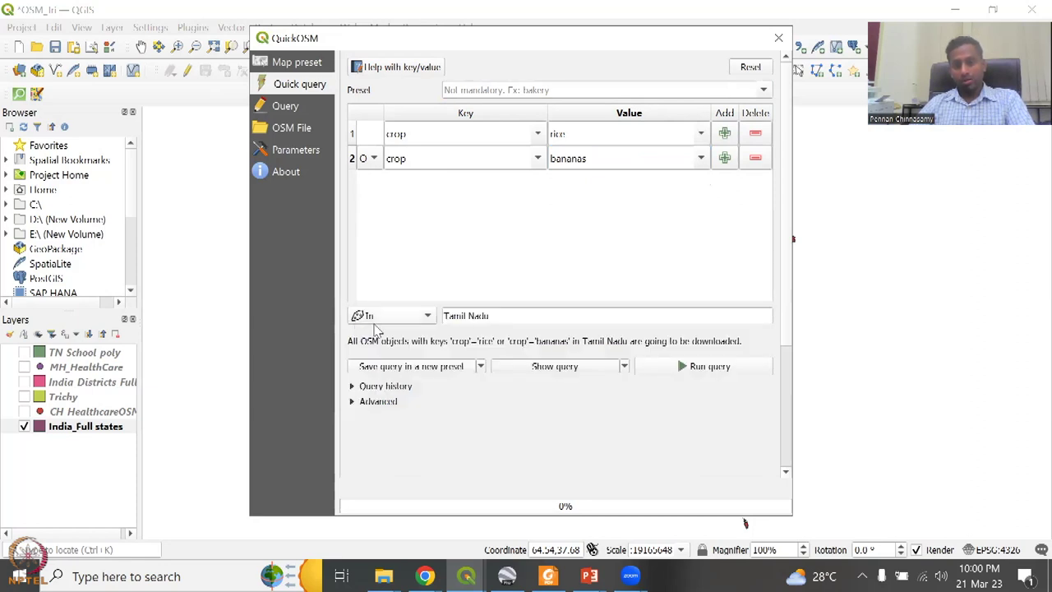
left_click(695, 367)
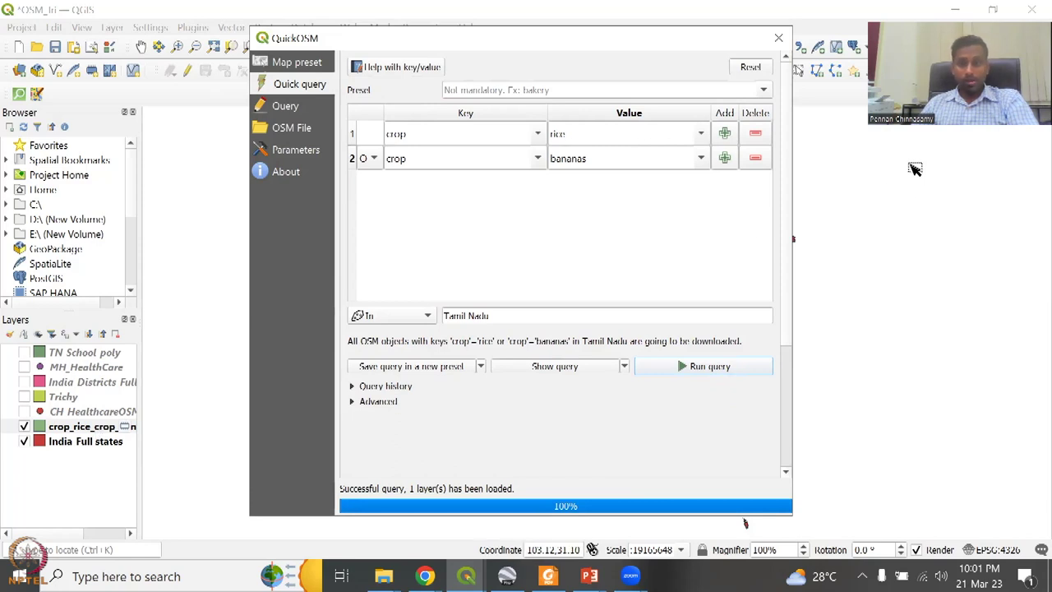
- Clear the Tamil Nadu selection and show only the downloaded crop layer at its full extent, hiding the India_Full states layer
left_click(779, 37)
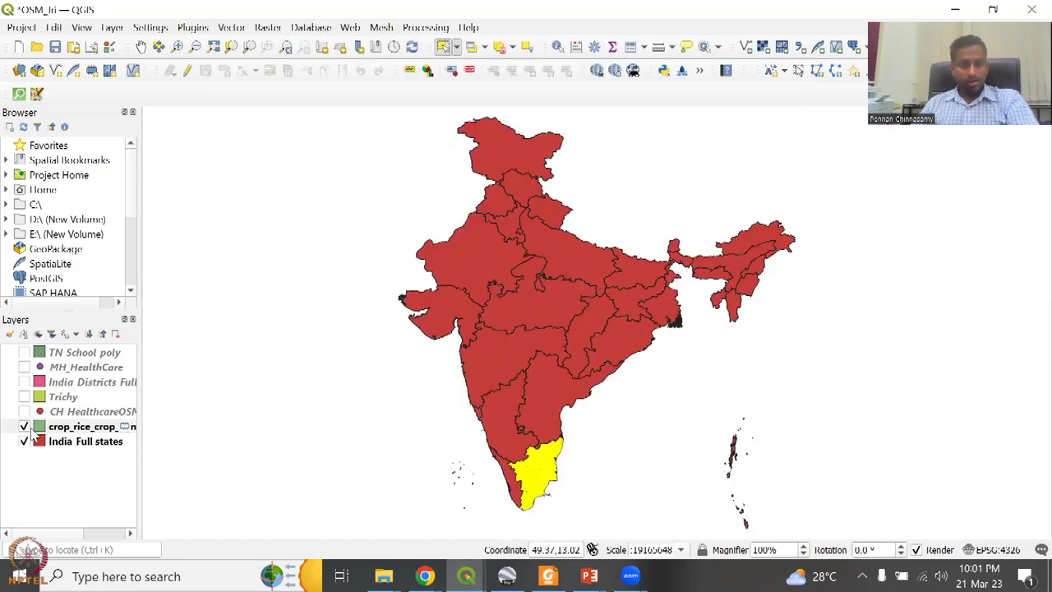
left_click(499, 46)
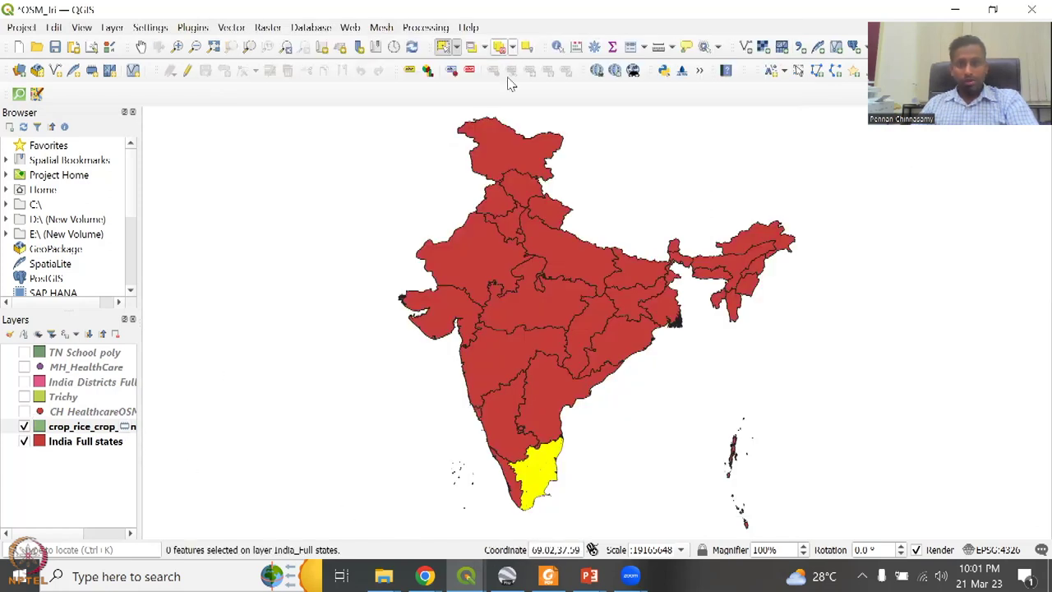
right_click(102, 430)
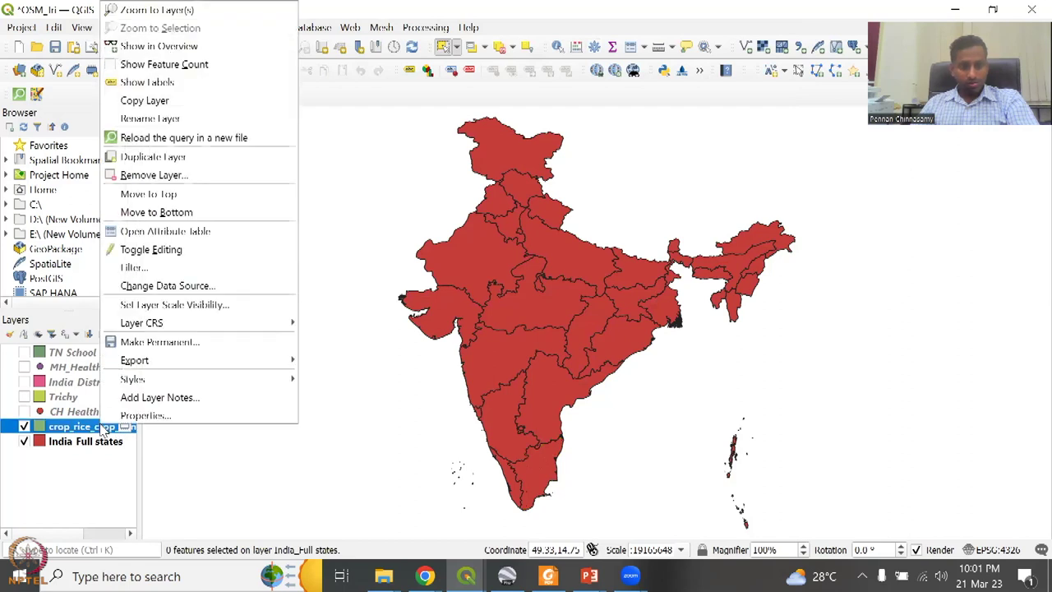
left_click(231, 8)
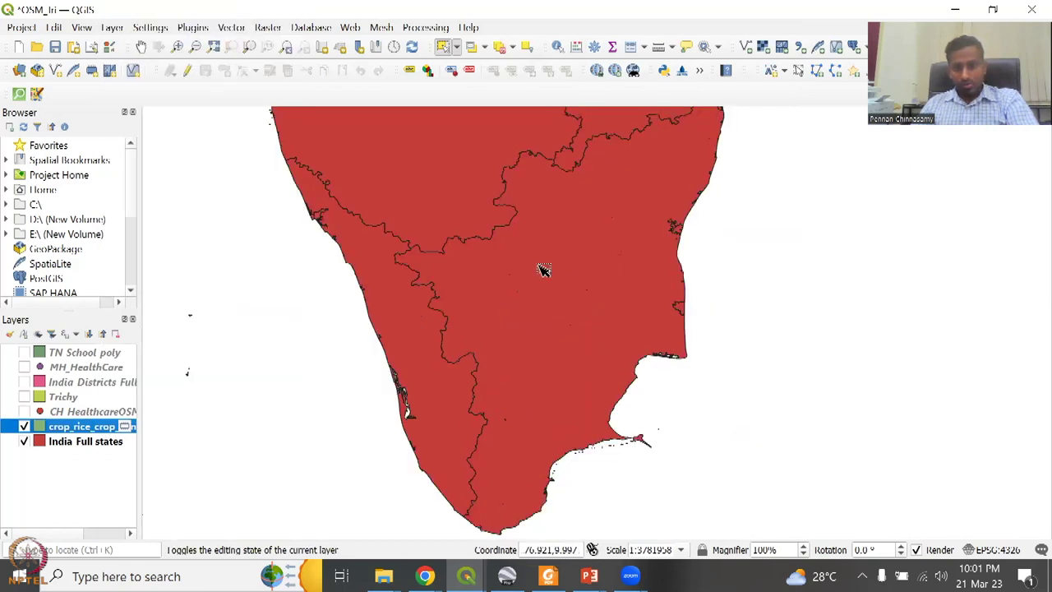
left_click(24, 441)
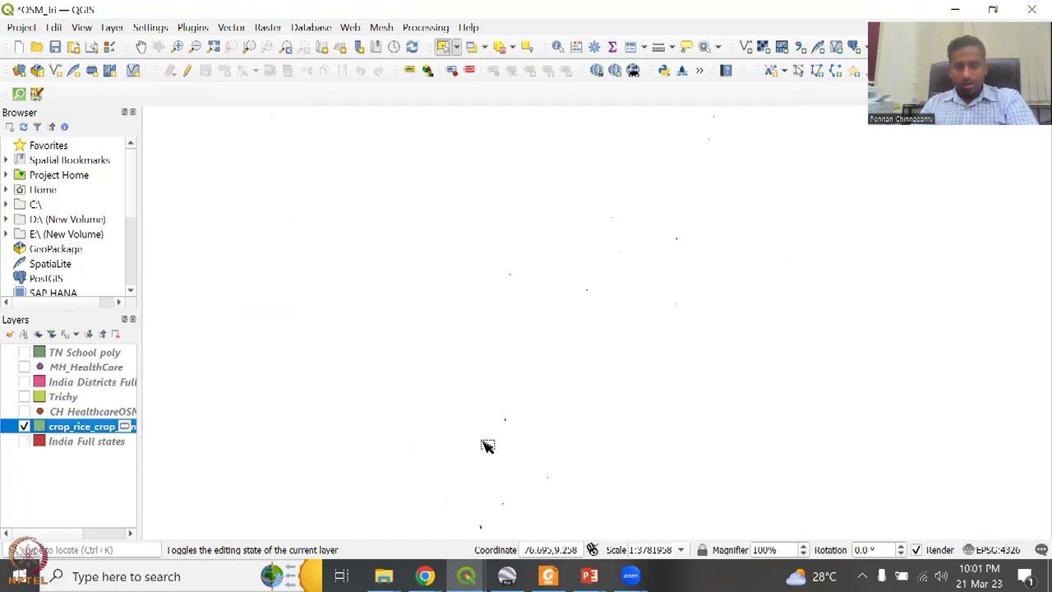
- Zoom to the rice and bananas crop layer and inspect its attribute table, selecting the second record
right_click(85, 434)
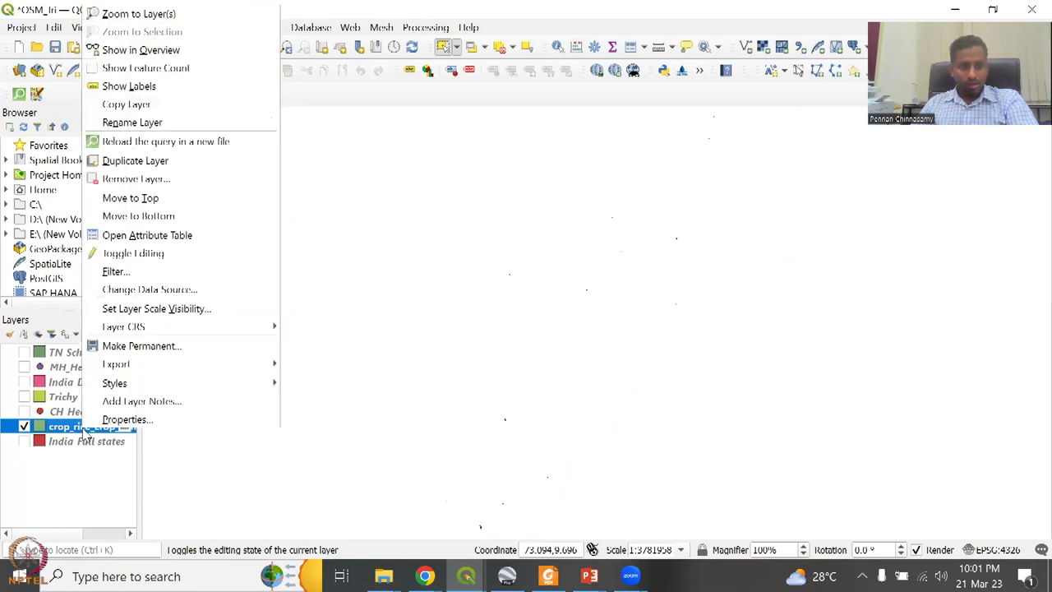
left_click(173, 16)
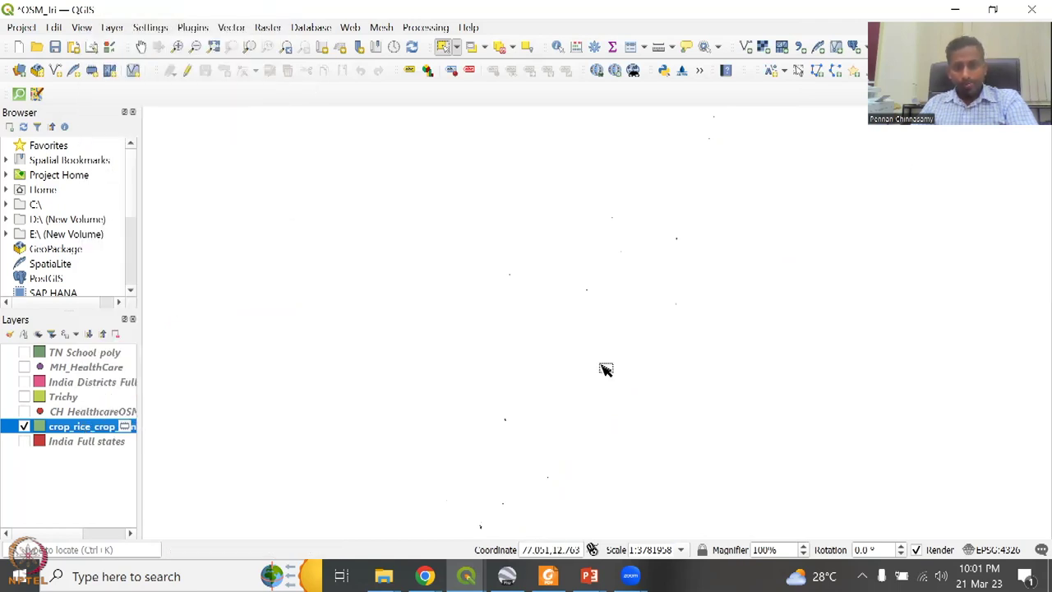
right_click(89, 429)
left_click(178, 235)
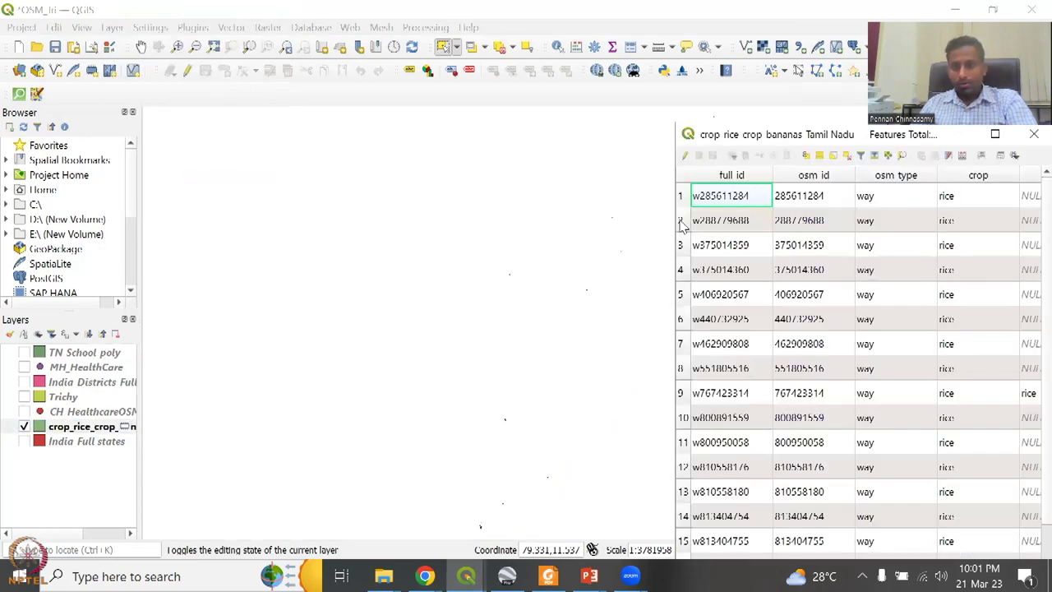
left_click(682, 223)
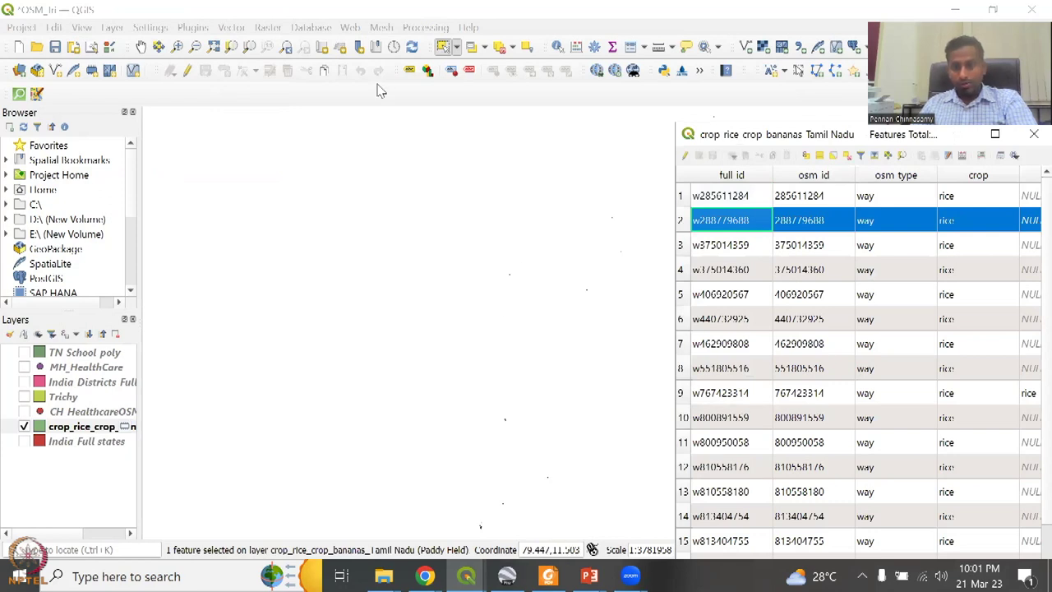
left_click_drag(734, 138, 381, 90)
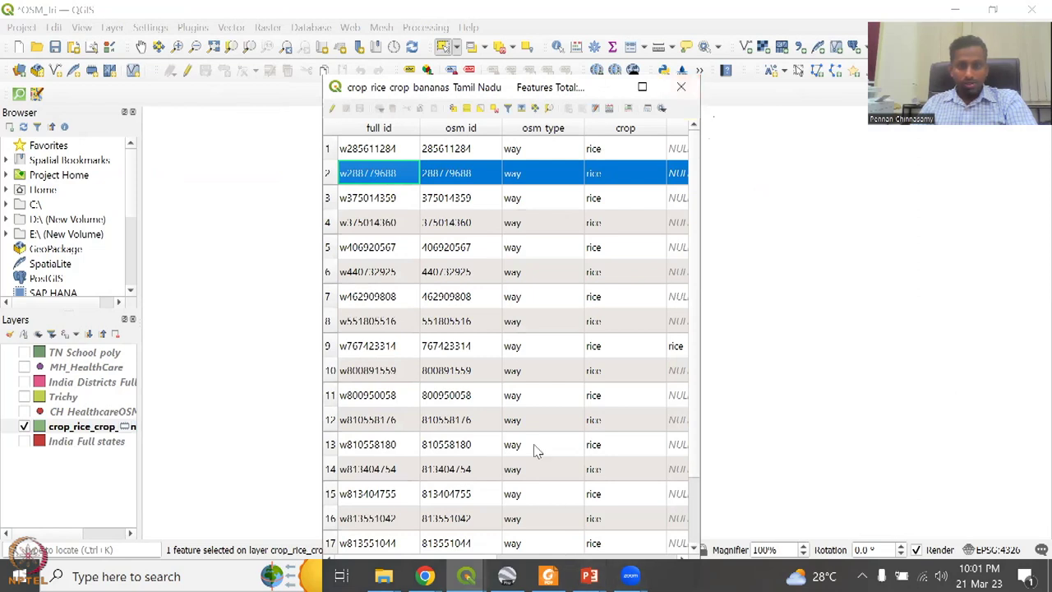
left_click(681, 86)
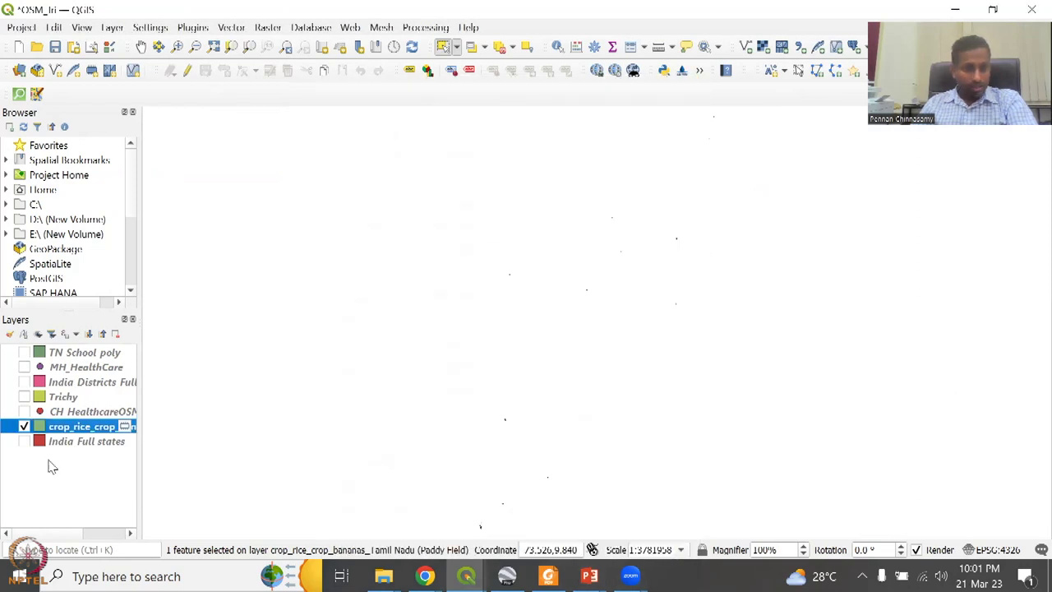
double_click(88, 427)
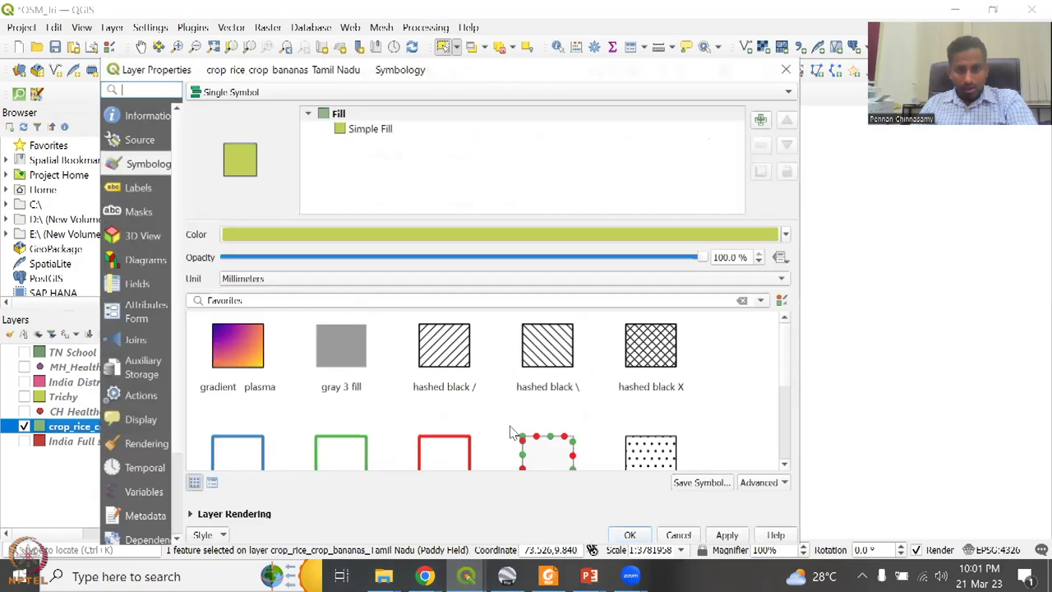
left_click(786, 69)
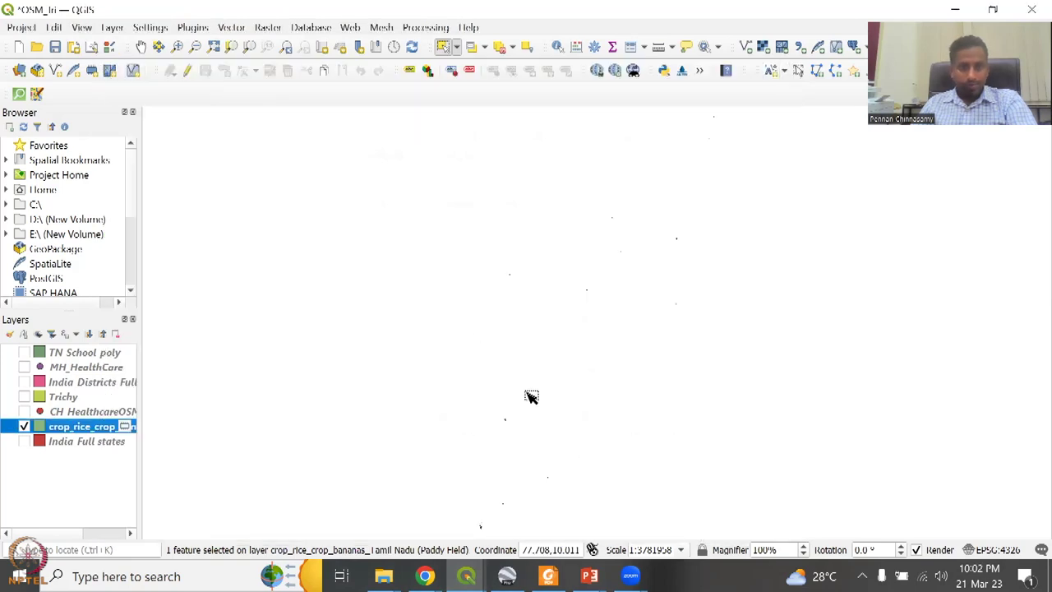
scroll(530, 396, "up", 4)
scroll(533, 399, "down", 15)
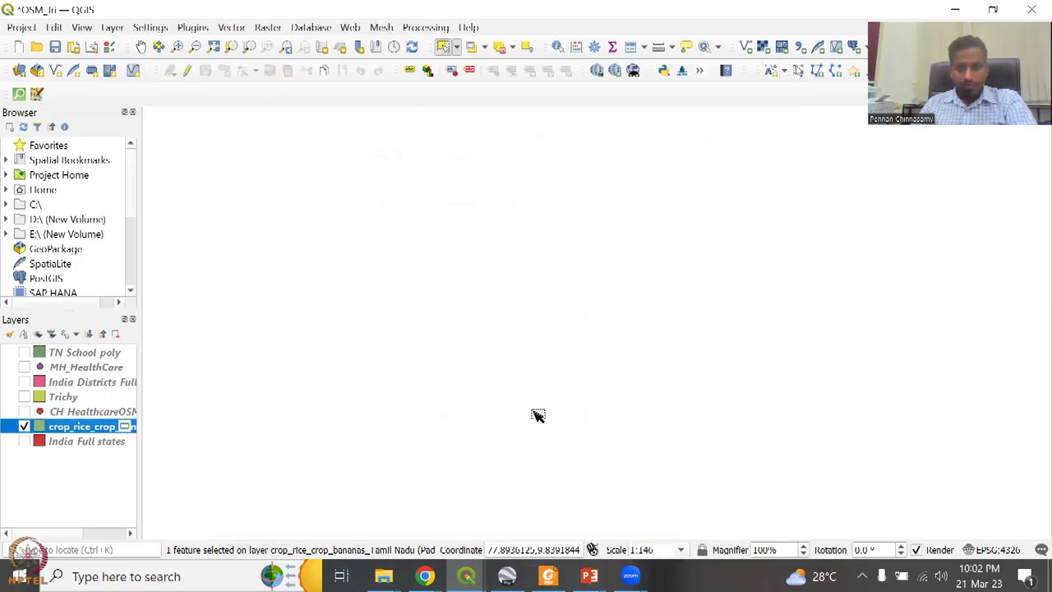
- Show the India Full states layer beneath the crop layer, clear the crop feature selection and view the crop polygons over the state area
left_click(25, 443)
scroll(567, 417, "up", 4)
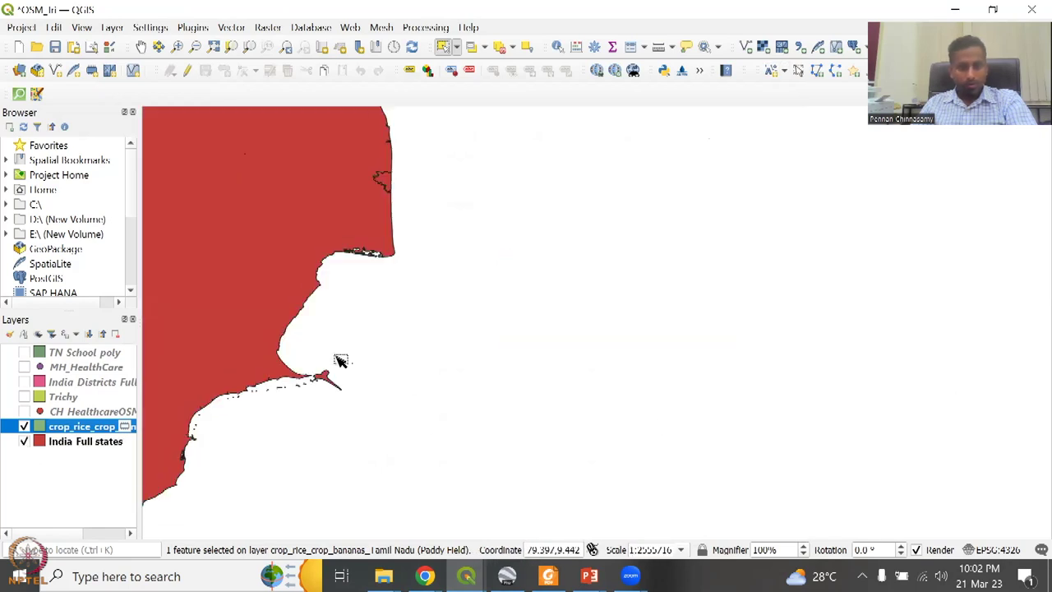
left_click_drag(288, 300, 390, 360)
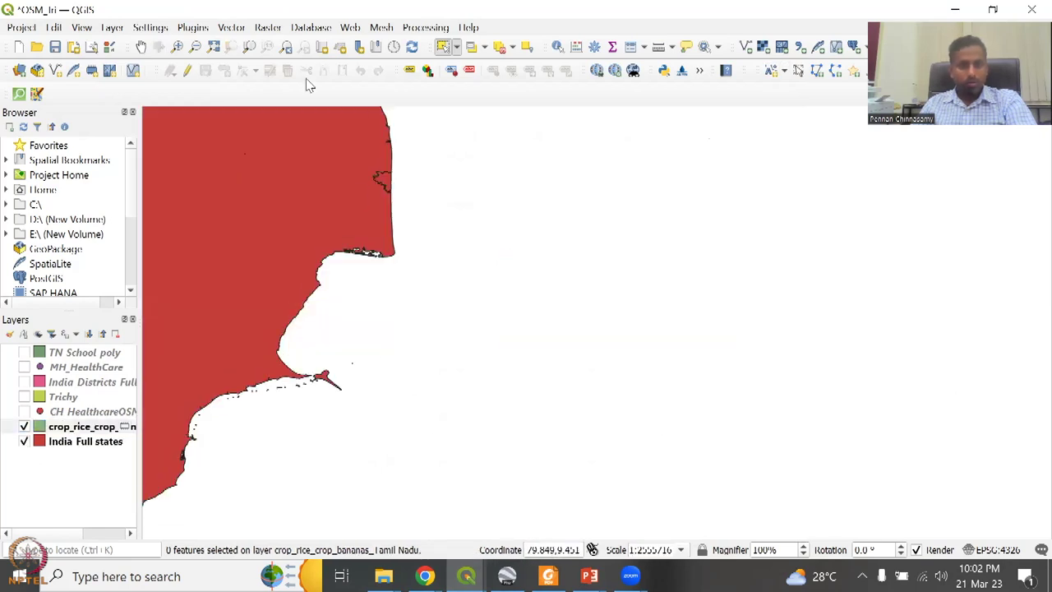
left_click(177, 47)
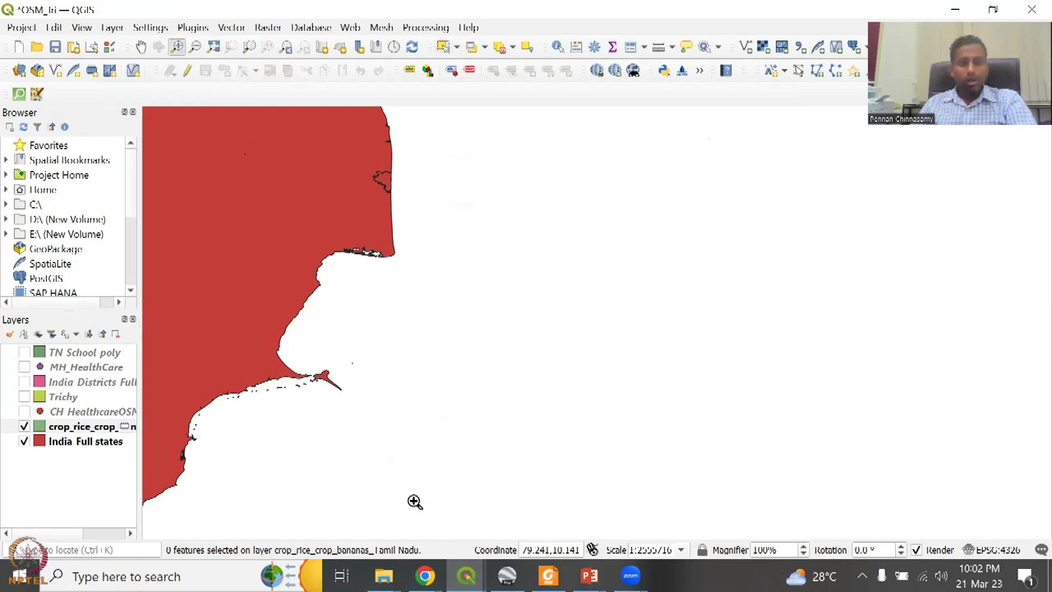
left_click(140, 47)
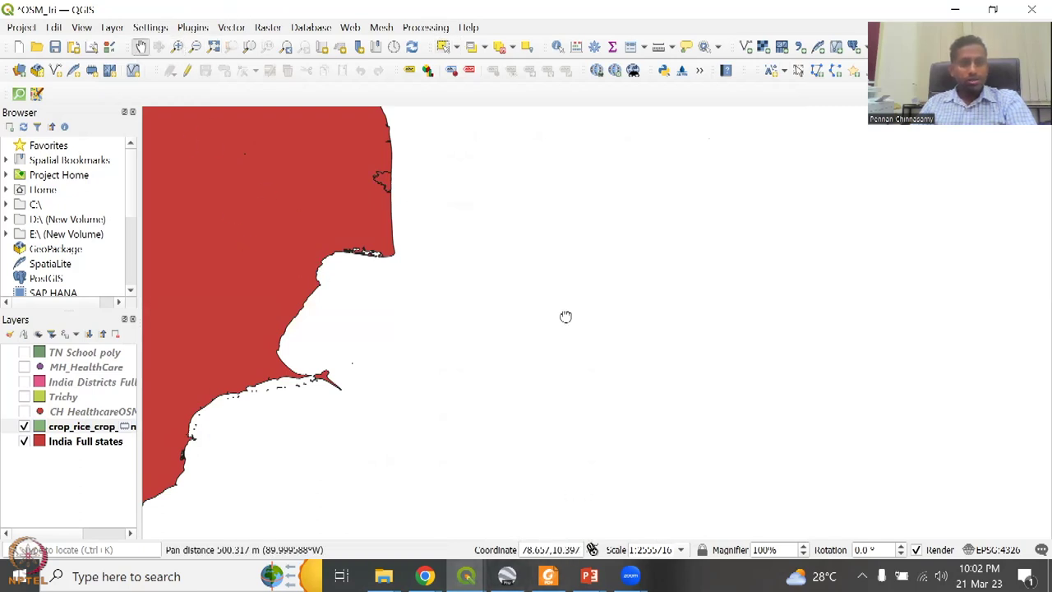
left_click_drag(567, 315, 796, 345)
scroll(823, 308, "up", 4)
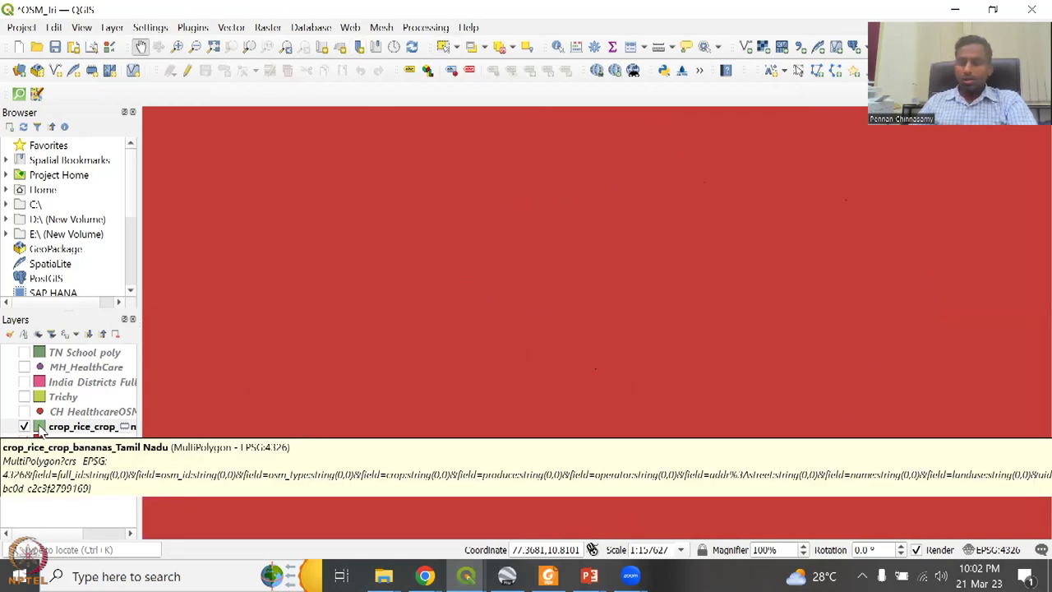
- Export the Tamil Nadu crop layer as an ESRI Shapefile named TN_Crops in the OSM folder
right_click(88, 427)
mouse_move(173, 364)
left_click(335, 366)
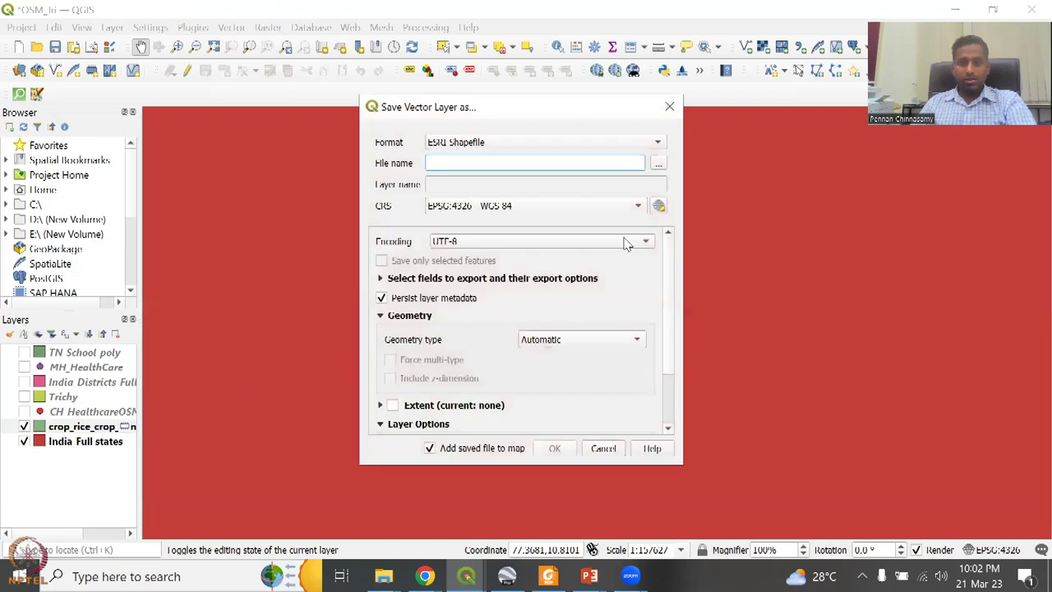
left_click(658, 165)
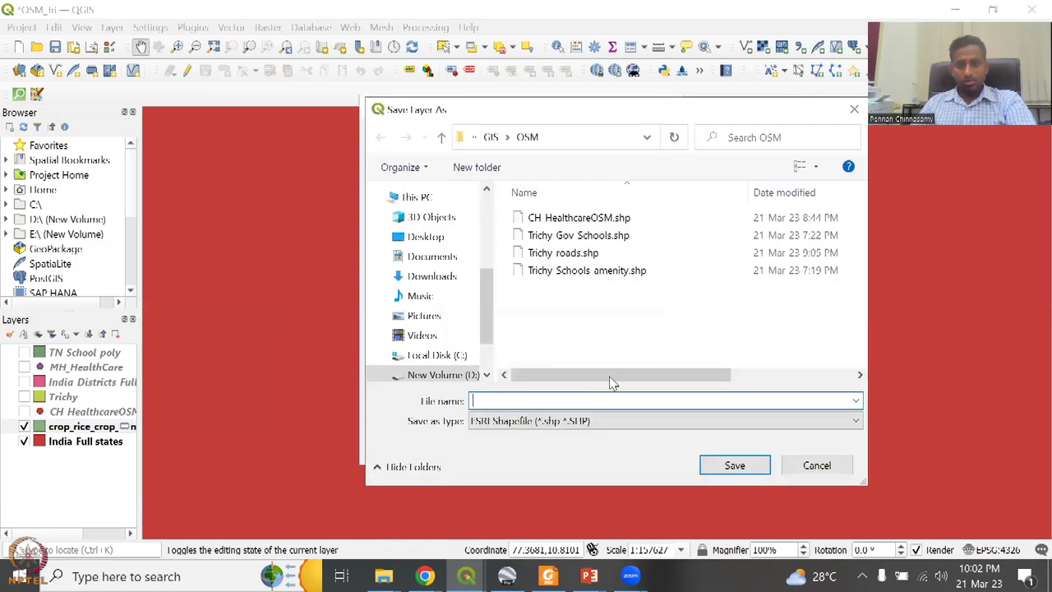
type("TN_Crops")
key("Return")
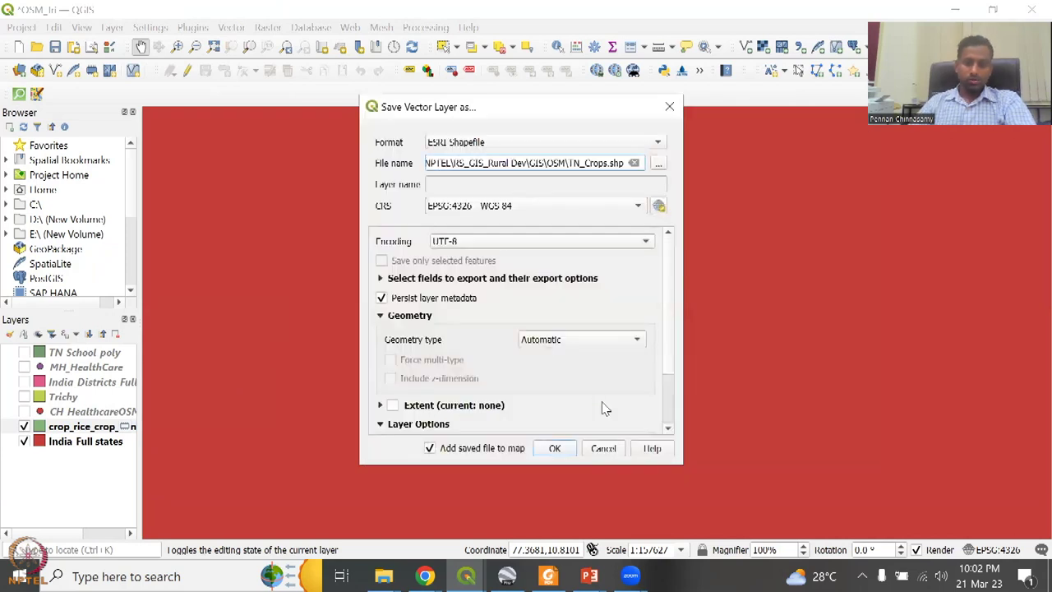
left_click(555, 451)
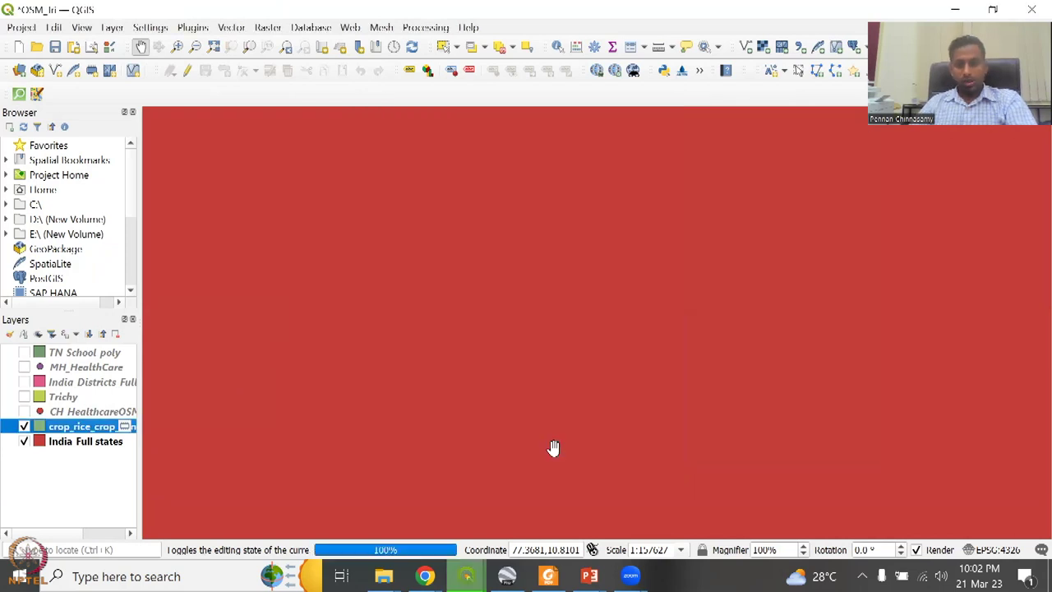
- Switch to Google Earth Pro and open TN_Crops.shp from the OSM folder without applying a style template
key("alt+Tab")
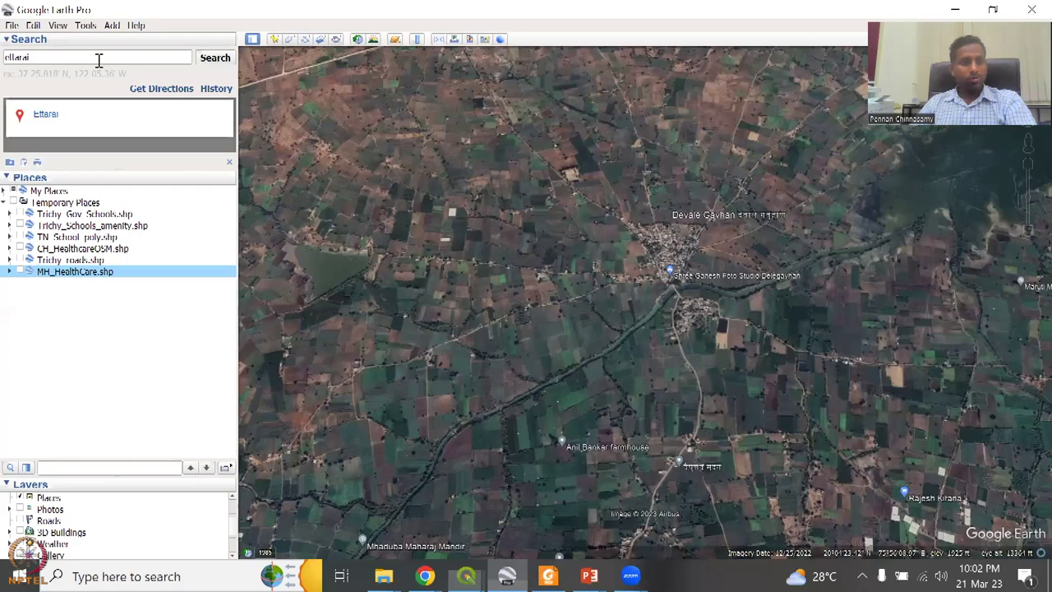
left_click(12, 26)
left_click(23, 38)
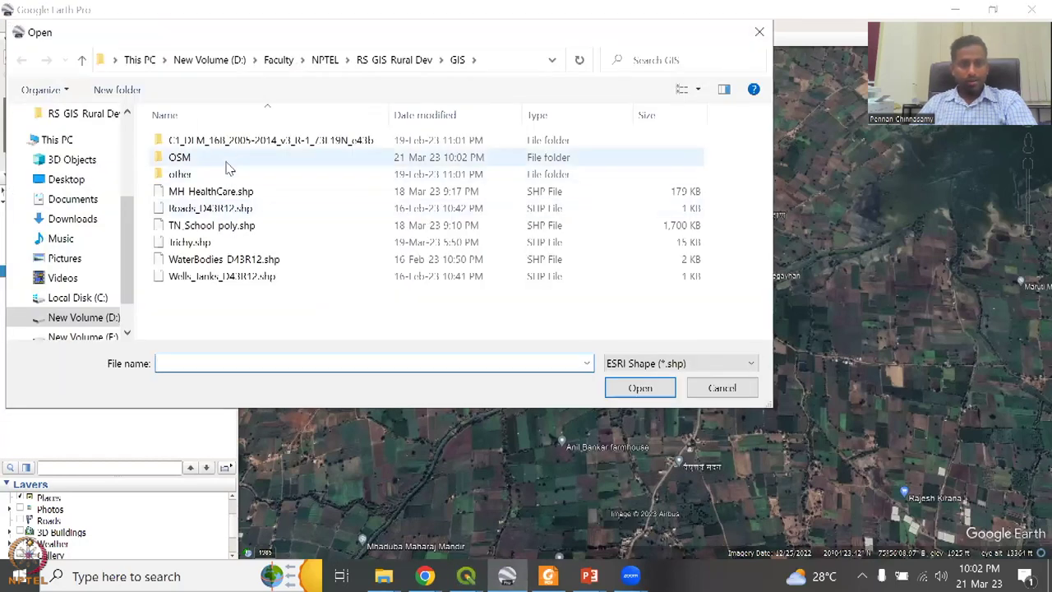
double_click(229, 164)
left_click(230, 163)
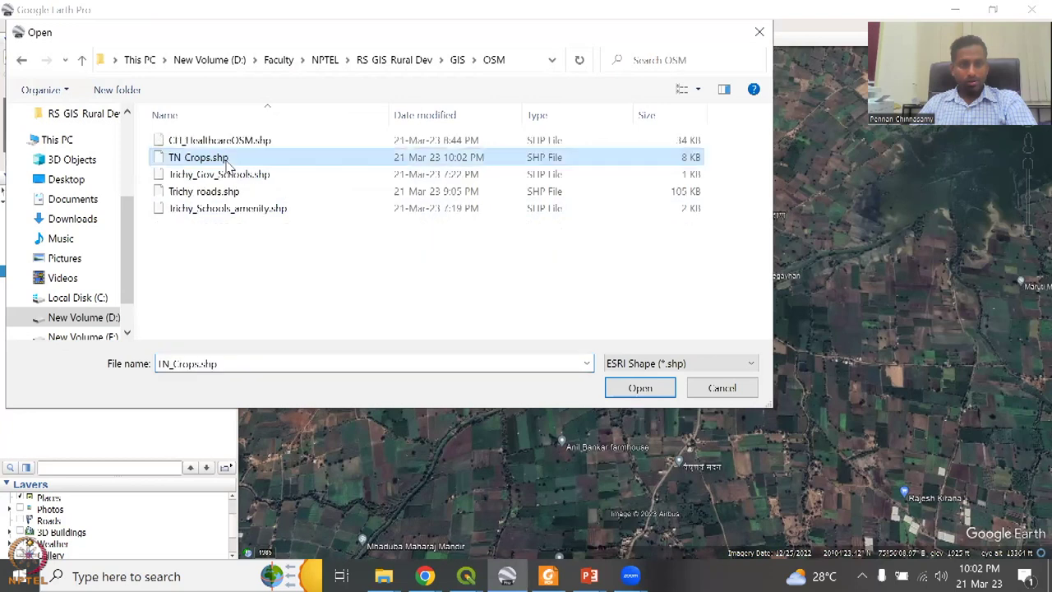
left_click(641, 389)
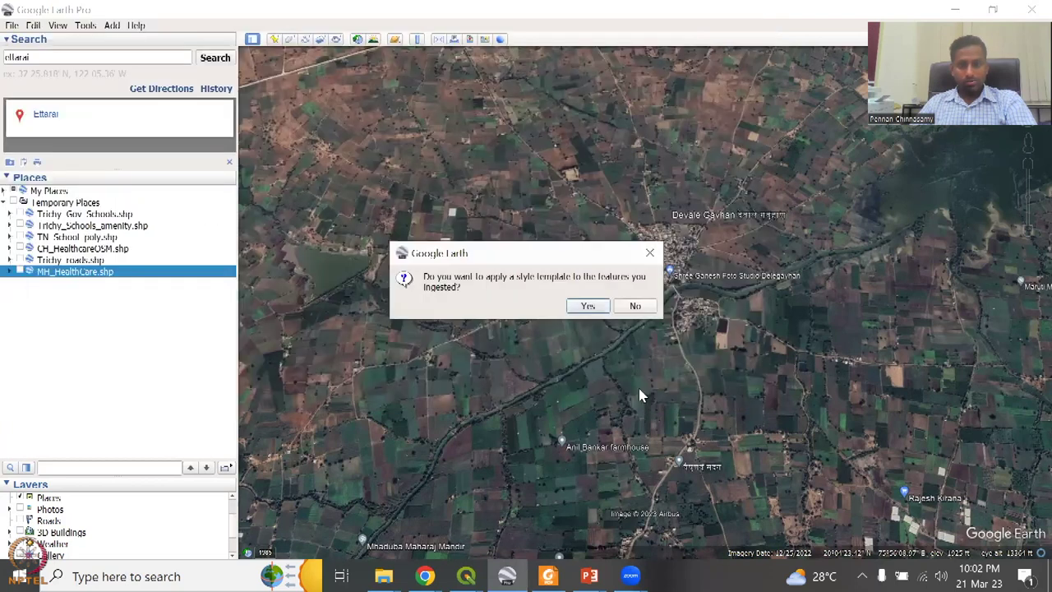
left_click(619, 309)
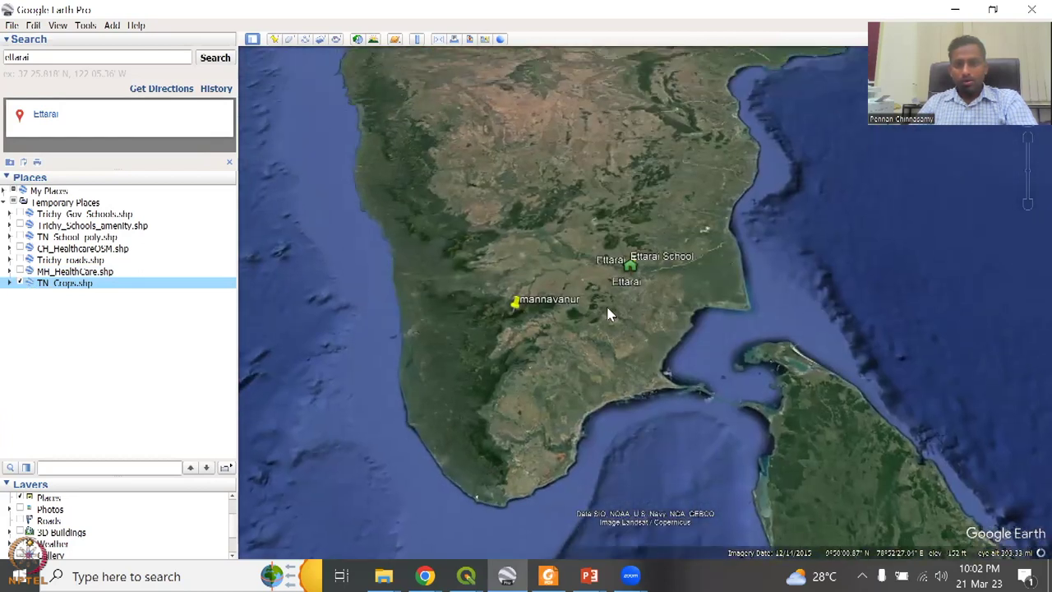
- Expand the TN_Crops.shp layer down to its features, fly to the first crop polygon and examine its surroundings
scroll(609, 314, "up", 2)
scroll(609, 313, "up", 2)
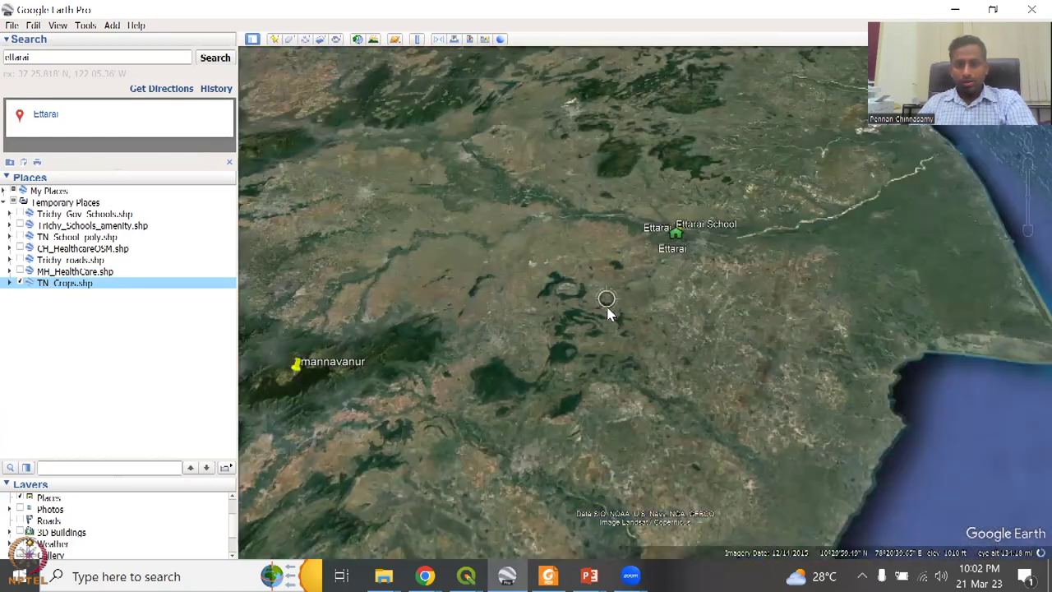
scroll(608, 314, "up", 2)
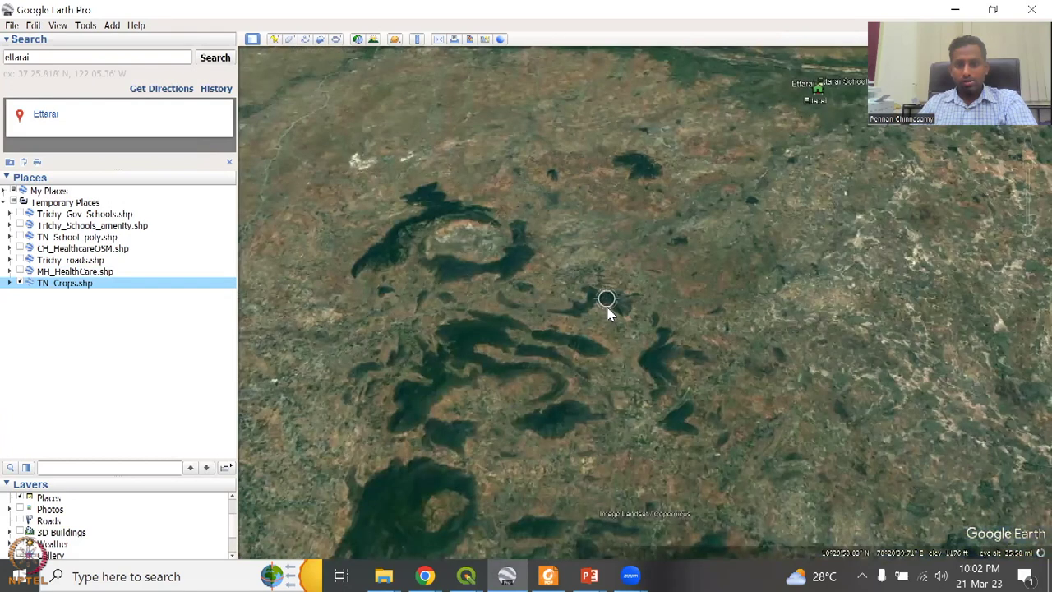
scroll(608, 313, "up", 2)
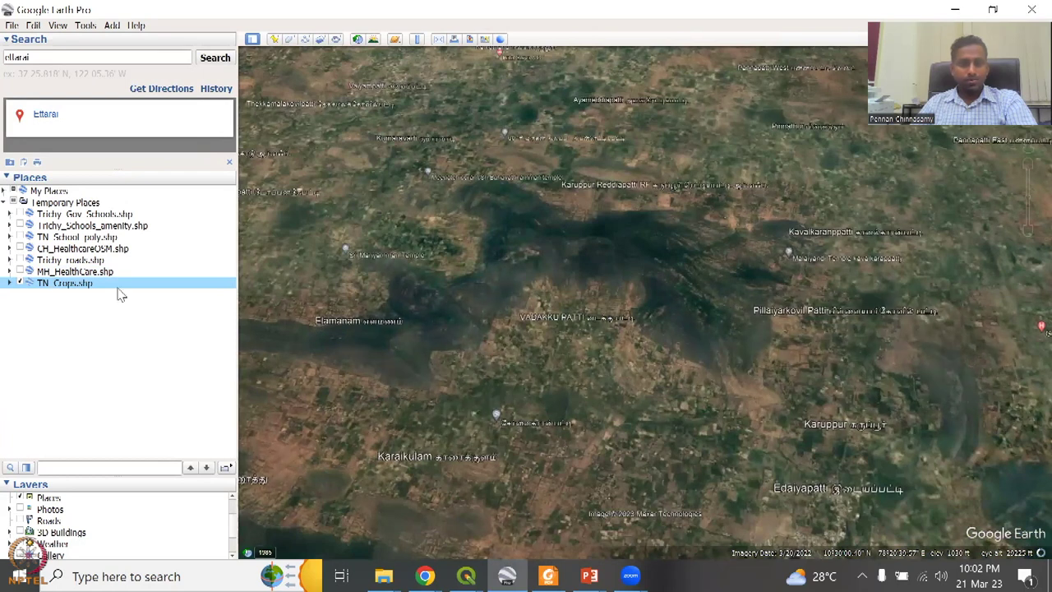
left_click(9, 283)
left_click(12, 296)
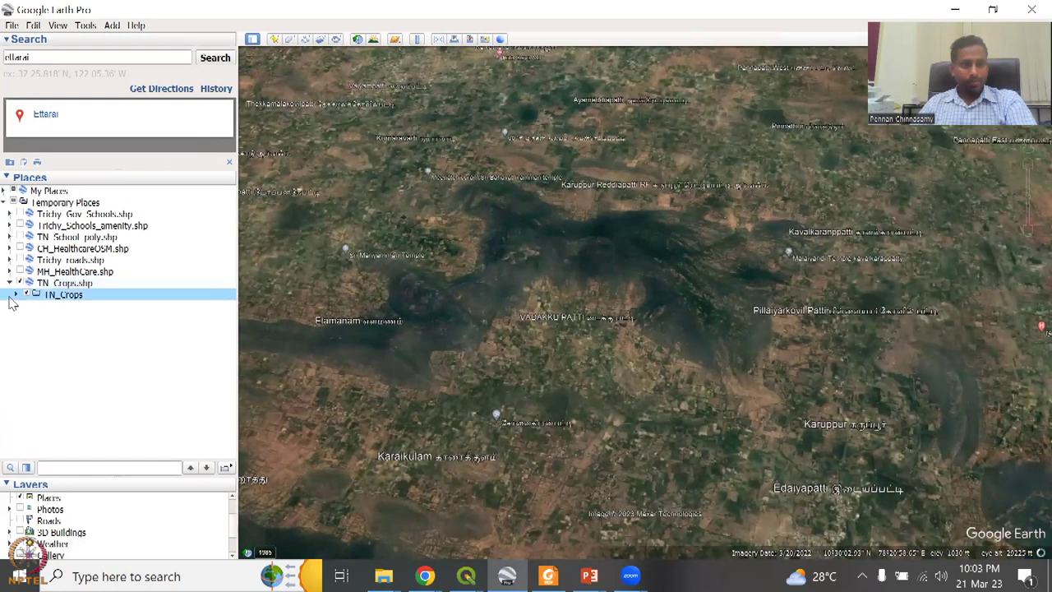
left_click(16, 296)
left_click(76, 307)
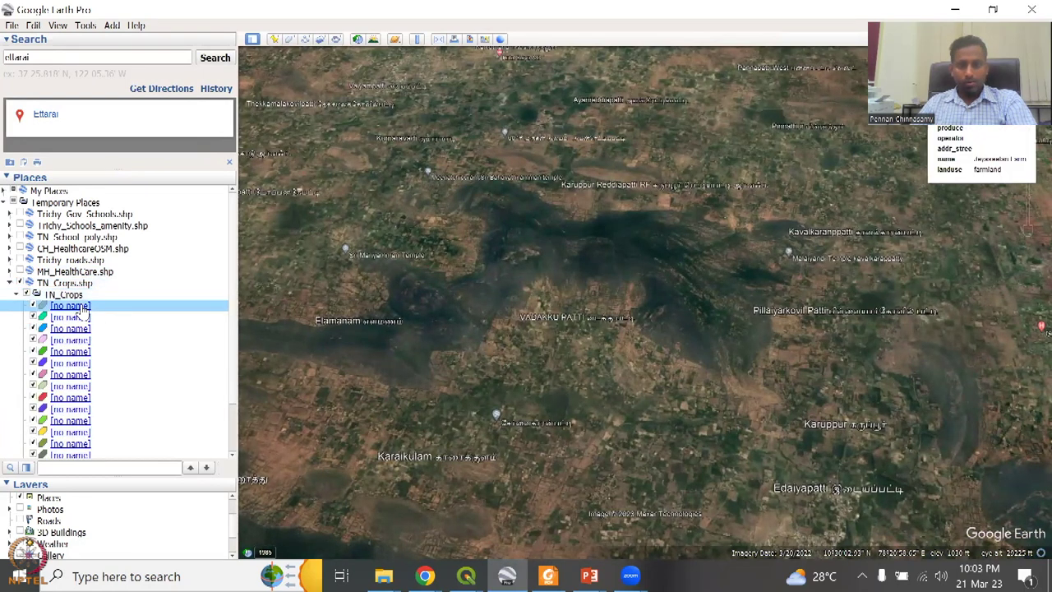
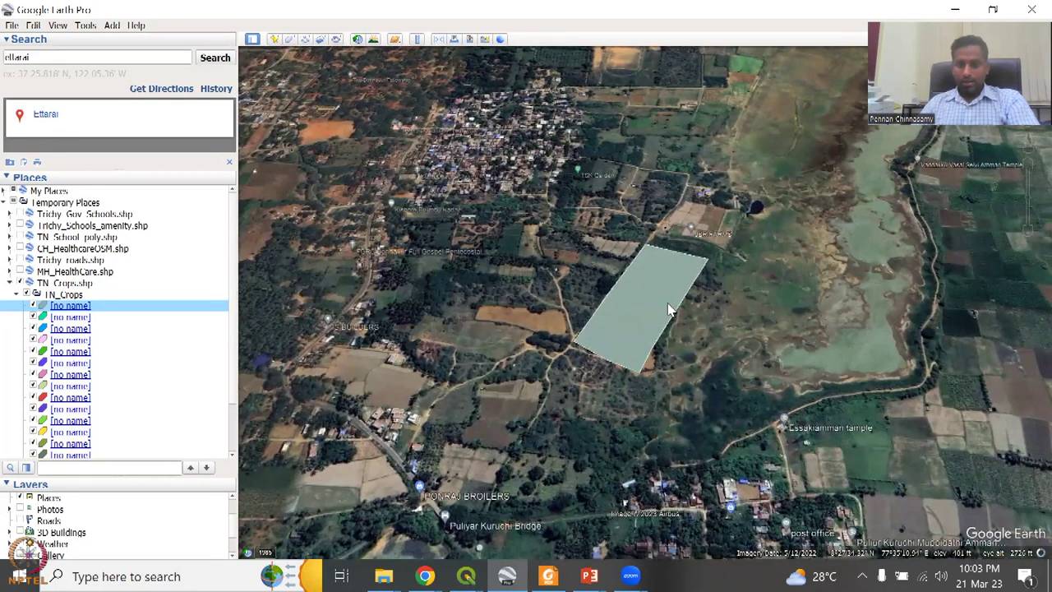
scroll(662, 260, "down", 2)
scroll(666, 301, "down", 2)
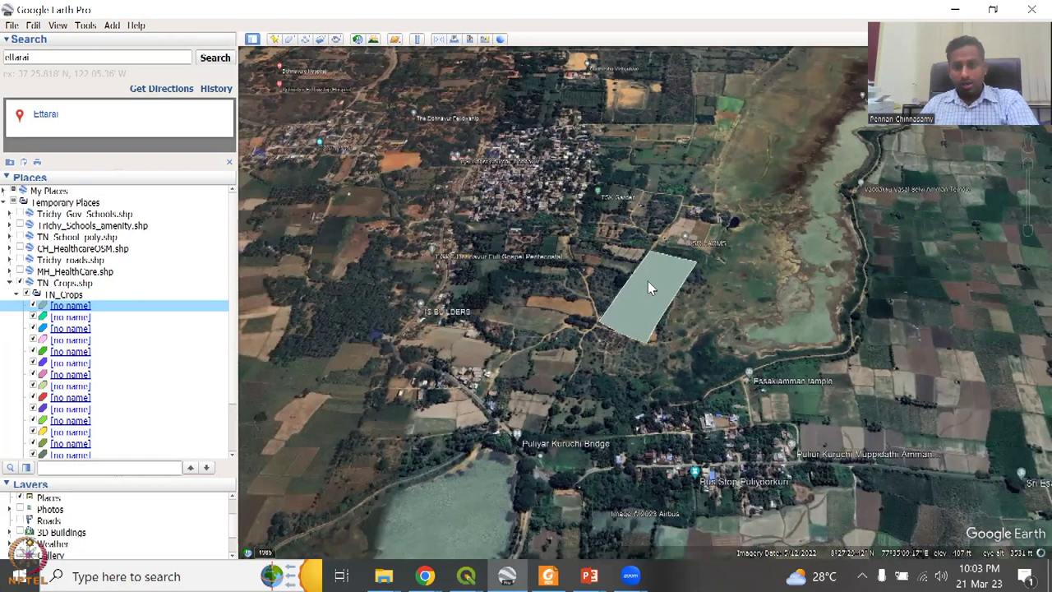
scroll(645, 312, "down", 4)
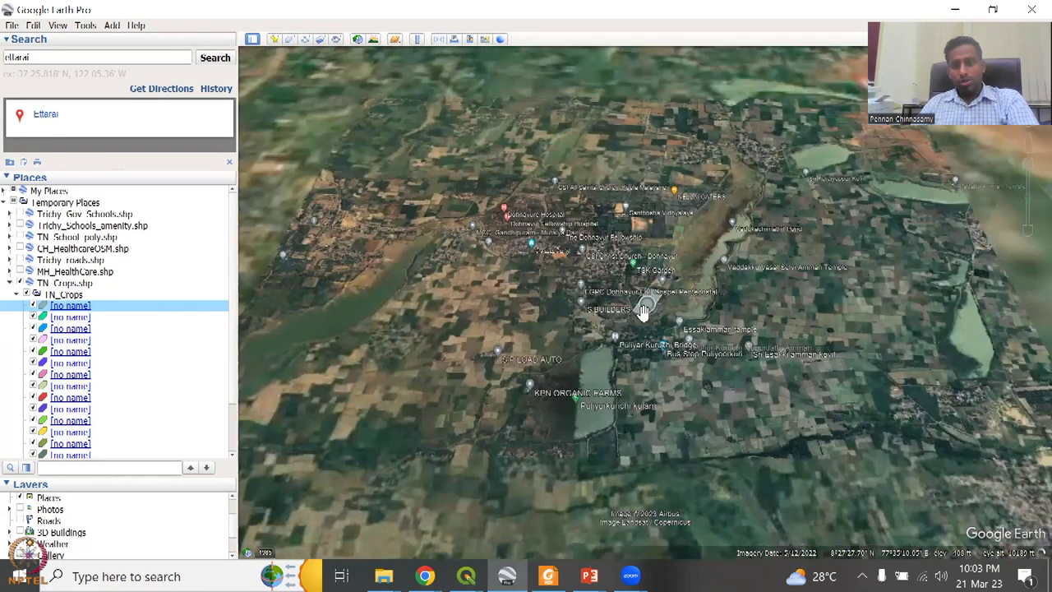
scroll(641, 313, "down", 3)
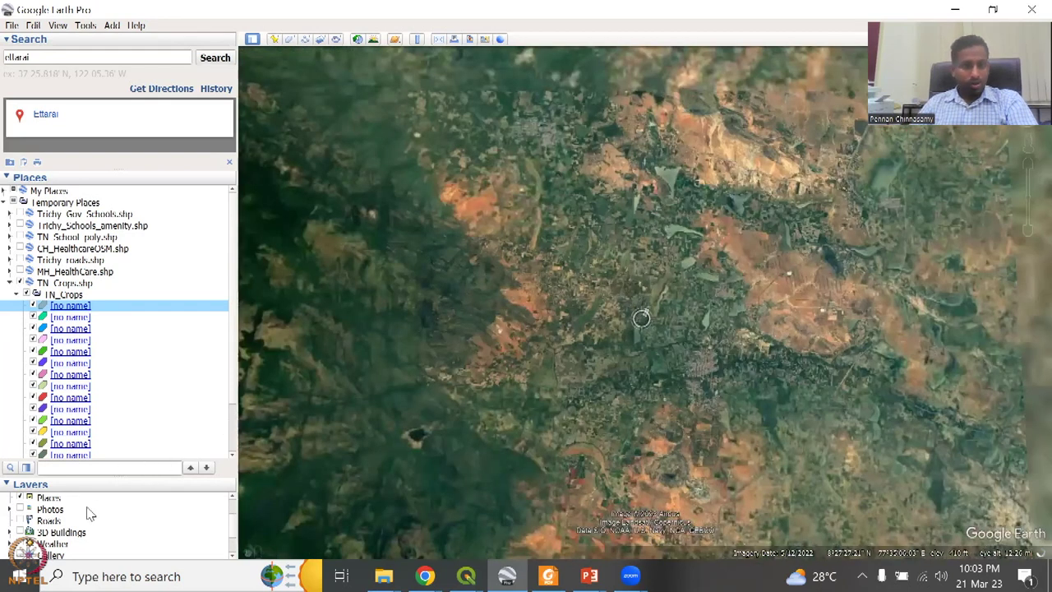
- Fly to the first rice field polygon in the TN_Crops layer and show its attributes
scroll(90, 349, "down", 2)
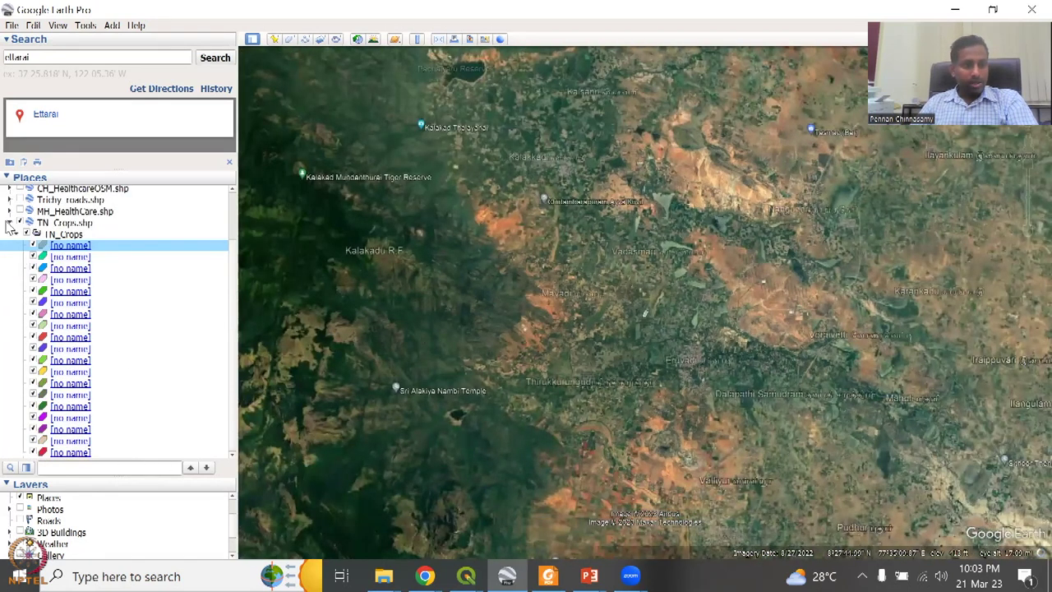
left_click(10, 223)
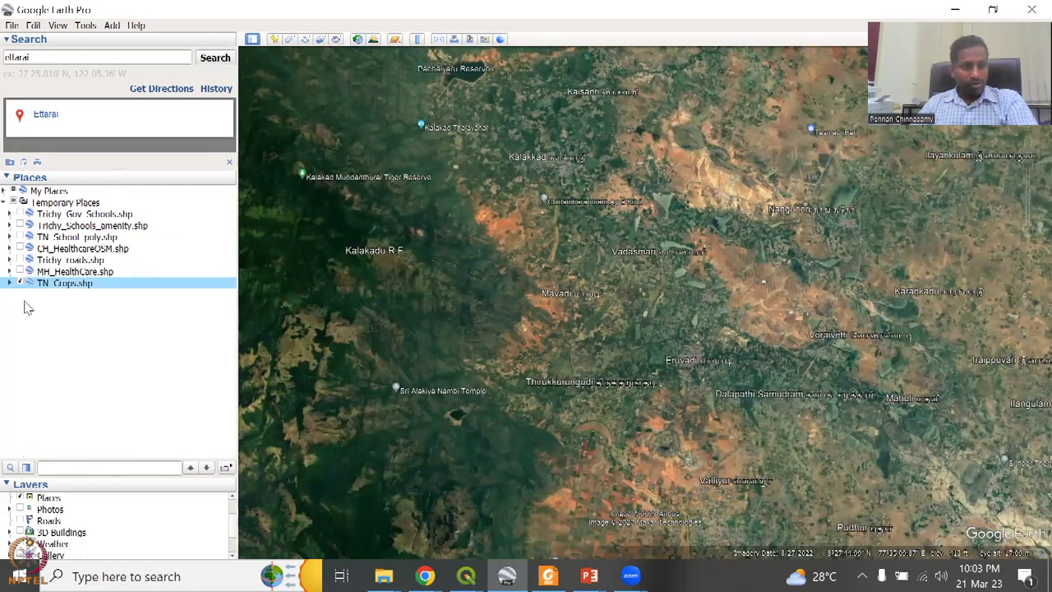
scroll(95, 536, "up", 1)
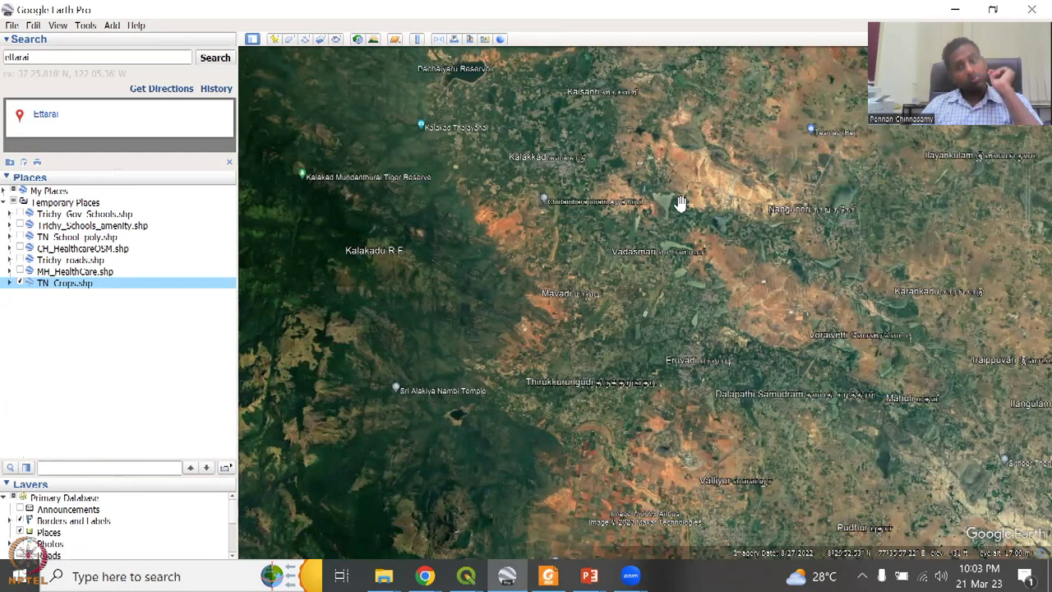
left_click(10, 284)
left_click(69, 306)
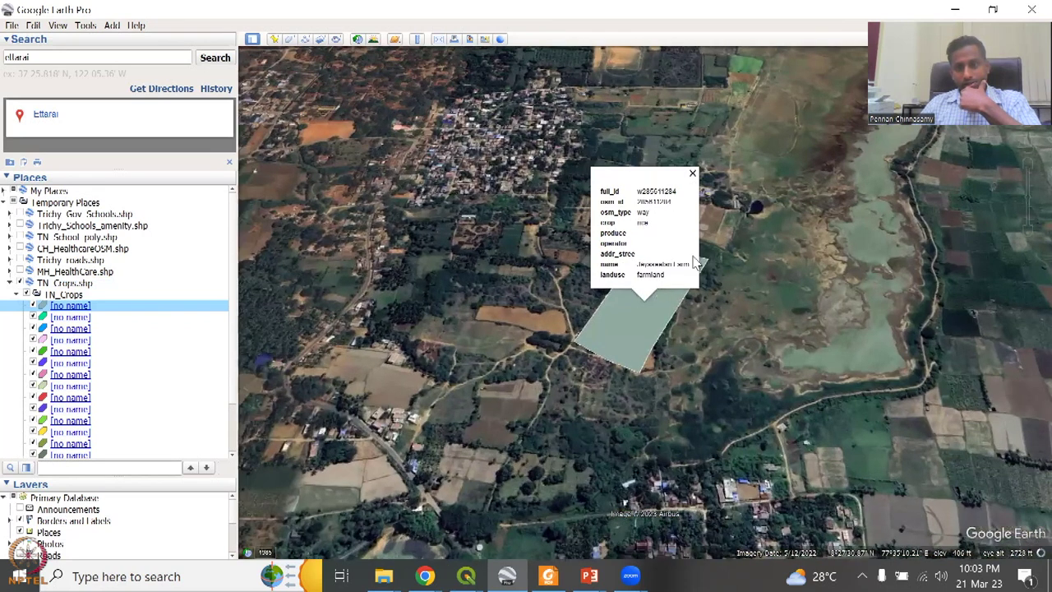
- Set the line opacity of the first TN_Crops polygon to 50%
right_click(126, 307)
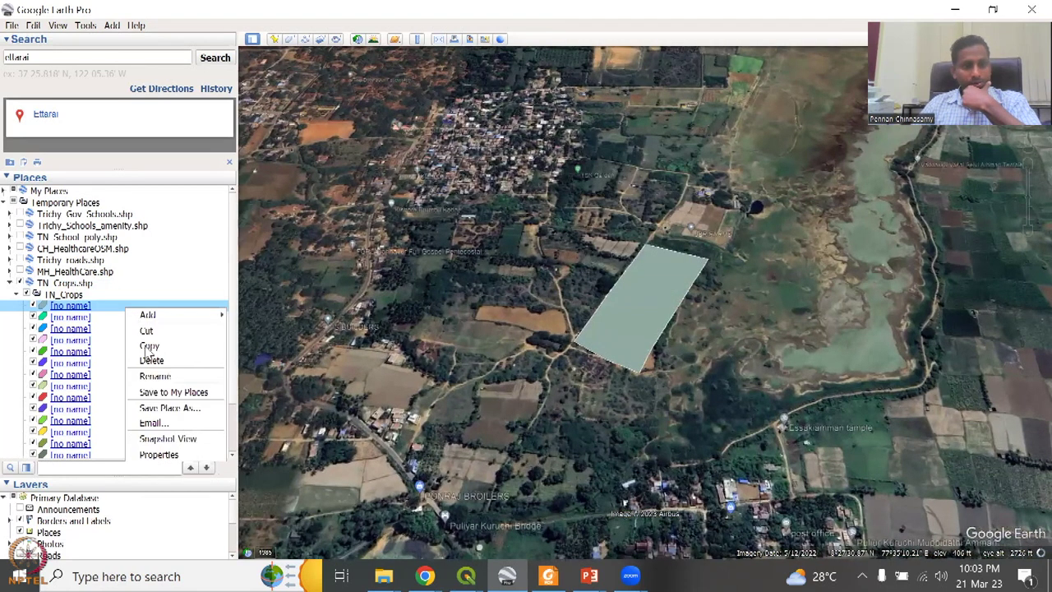
left_click(170, 455)
left_click(110, 155)
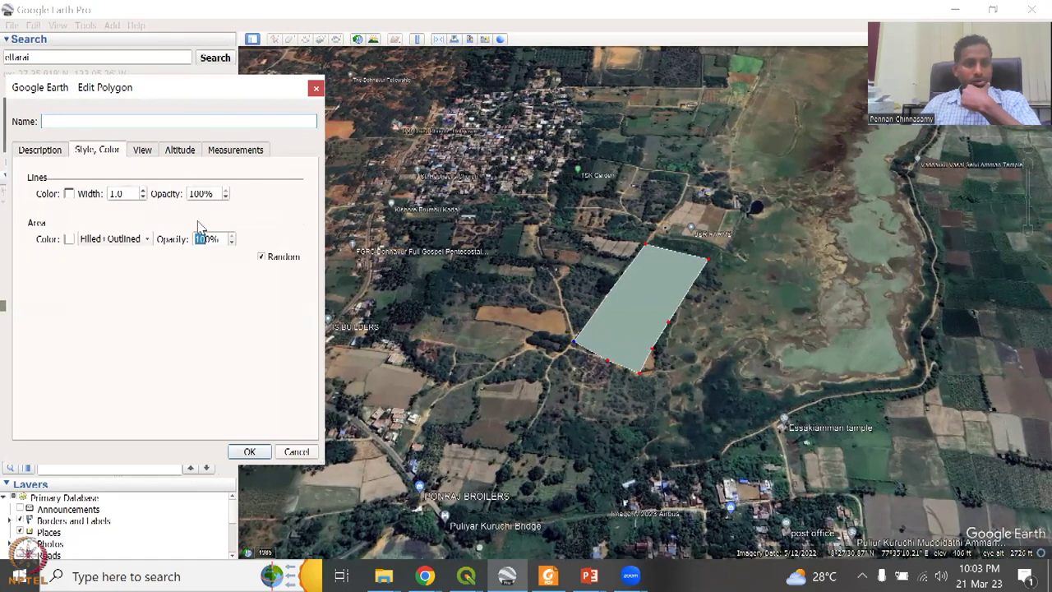
left_click_drag(217, 192, 175, 197)
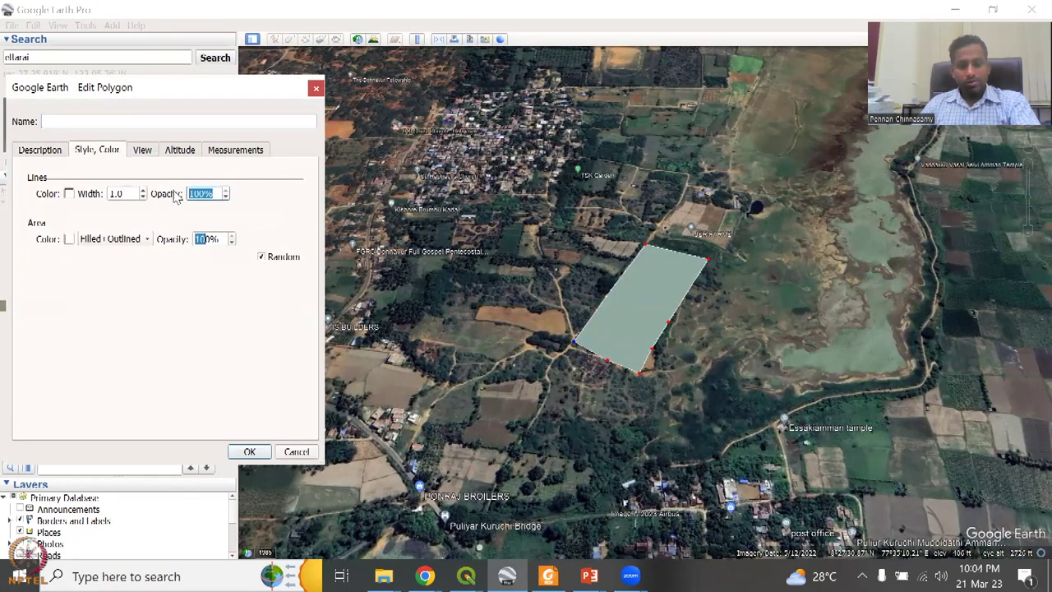
type("50")
key("Return")
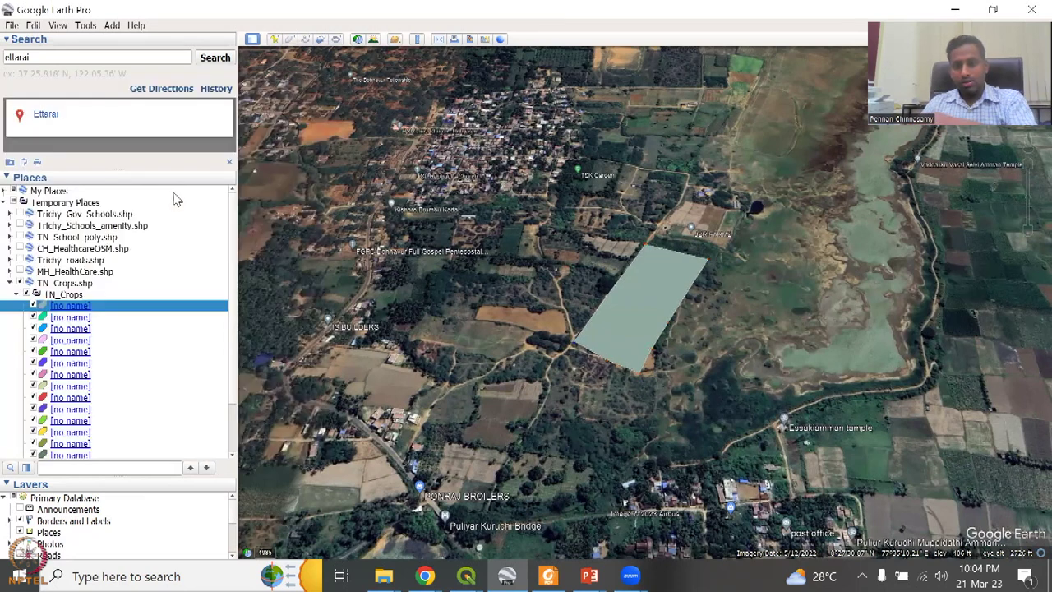
- Lower the area fill opacity of the first TN_Crops polygon to make the field imagery show through
right_click(119, 307)
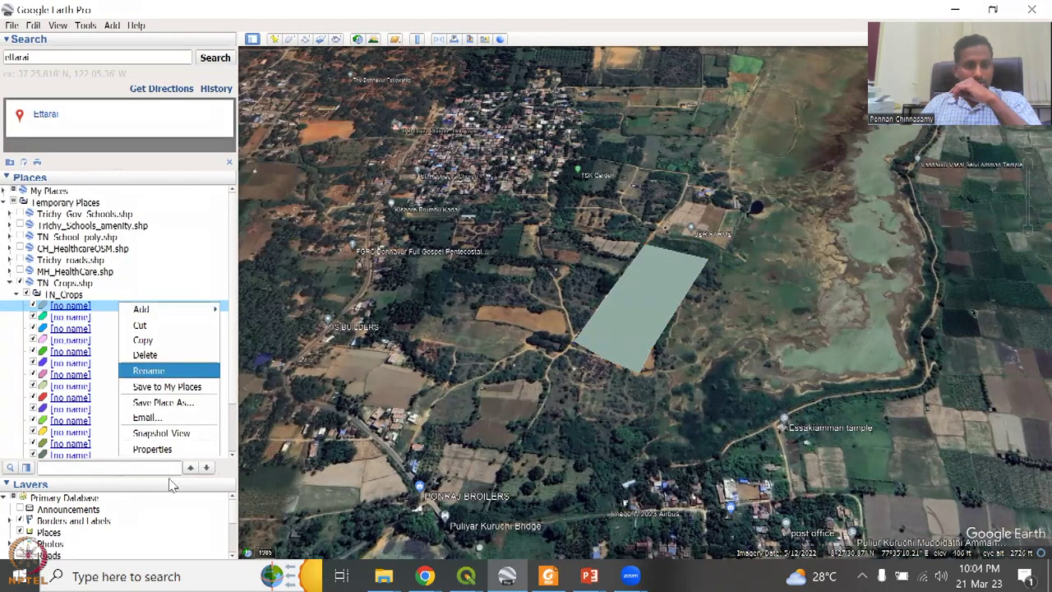
left_click(173, 451)
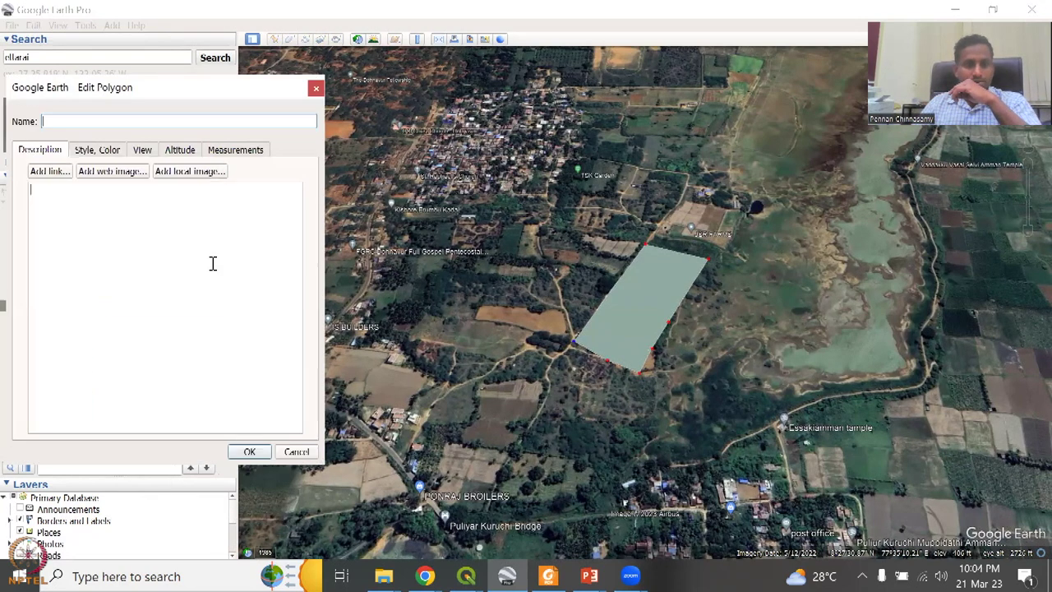
left_click(93, 152)
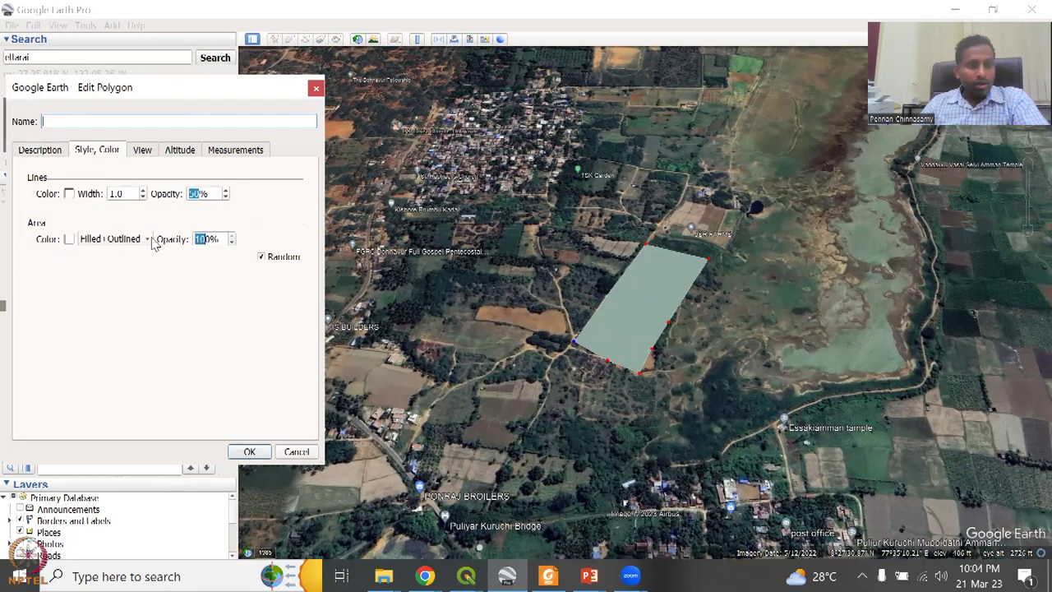
left_click(201, 238)
type("10")
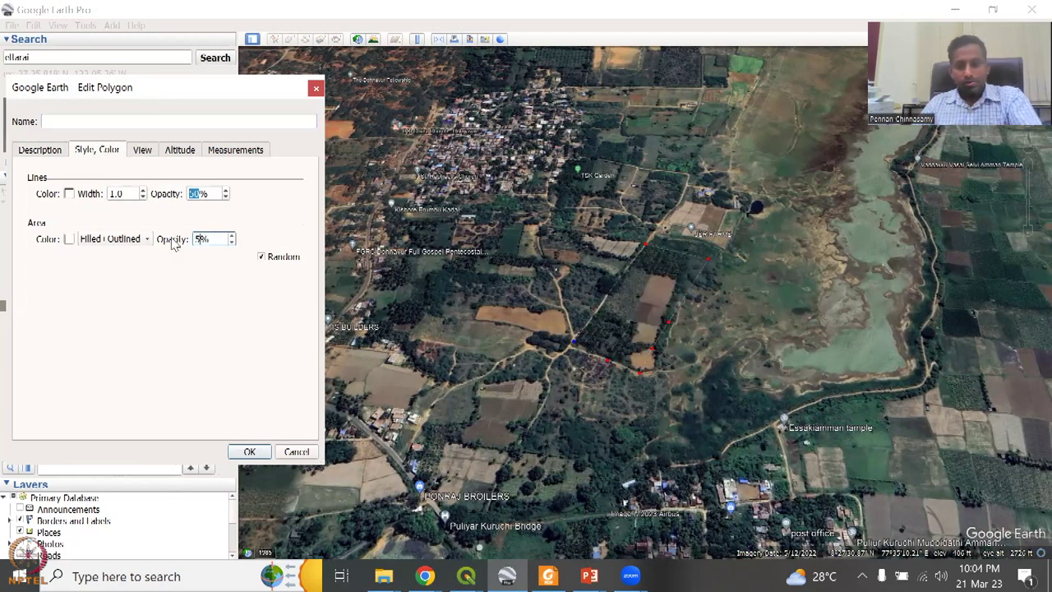
key("Return")
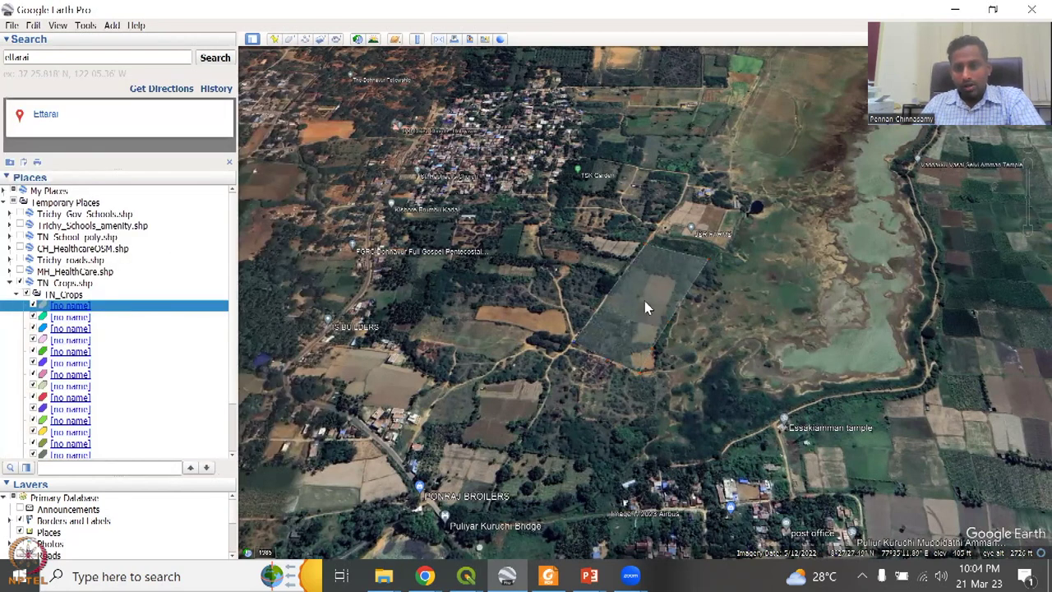
- Turn on historical imagery for the field and set the timeline back to June 2006
scroll(645, 300, "up", 1)
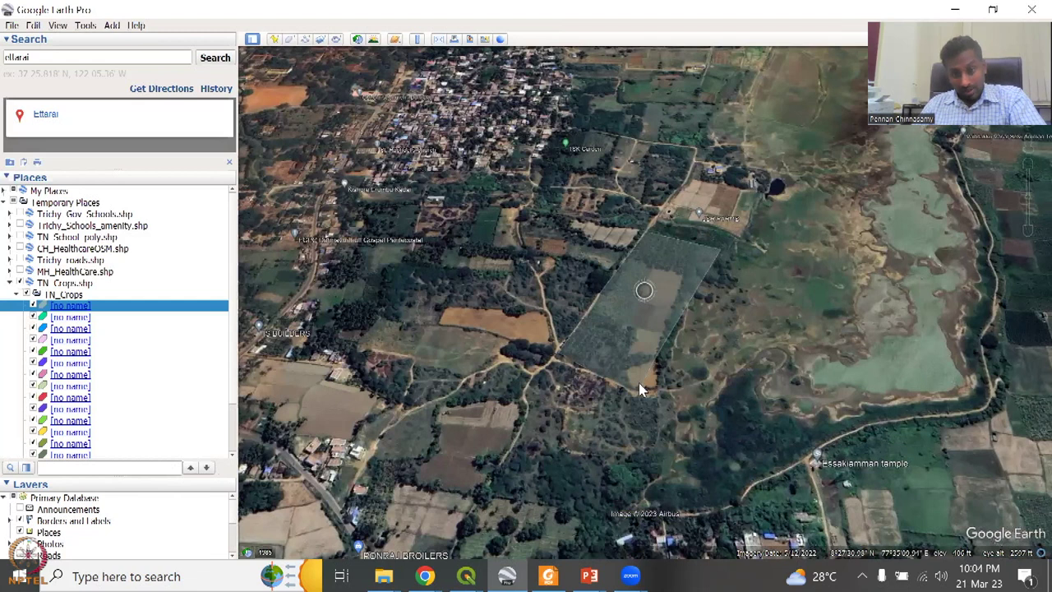
scroll(643, 388, "up", 1)
scroll(716, 247, "up", 1)
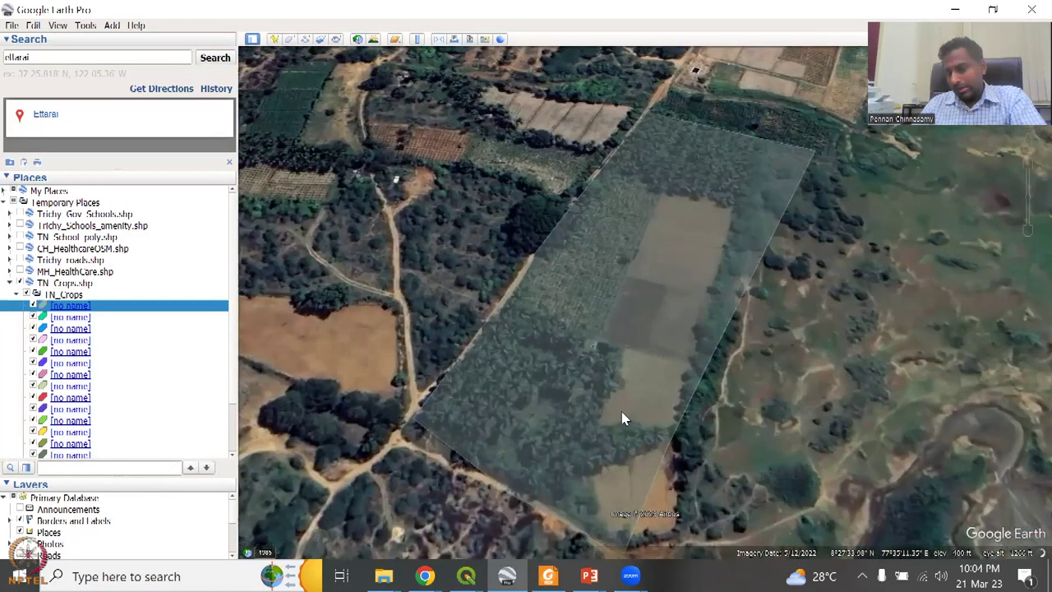
scroll(574, 444, "up", 1)
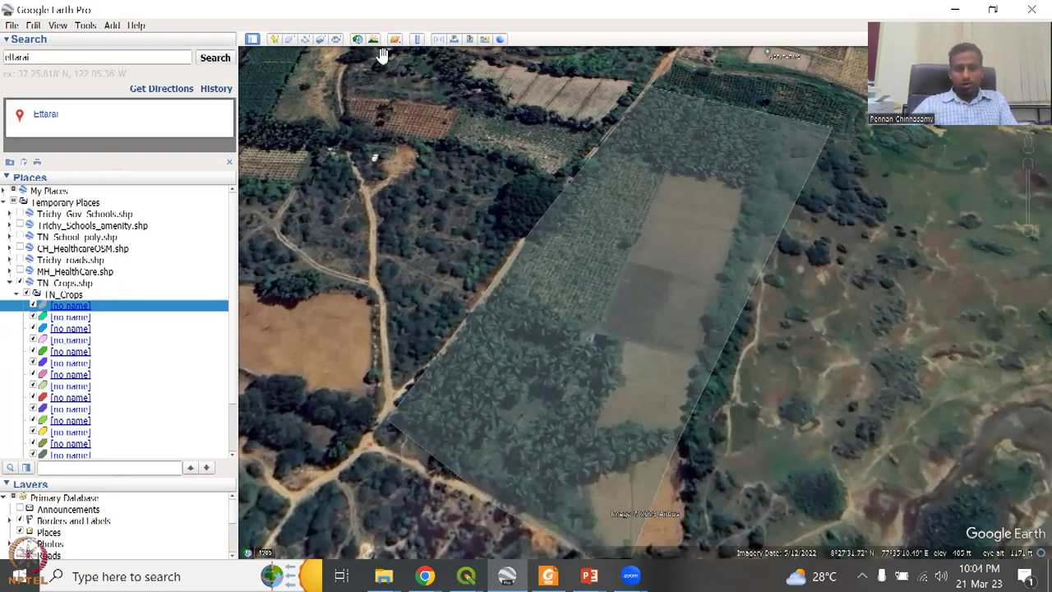
left_click(358, 39)
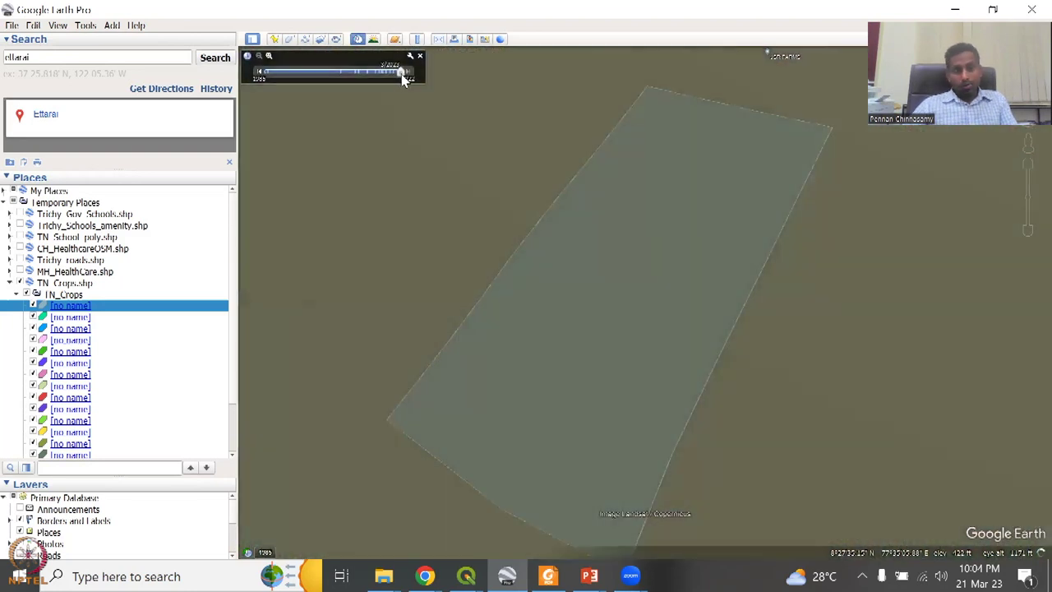
left_click_drag(400, 73, 343, 84)
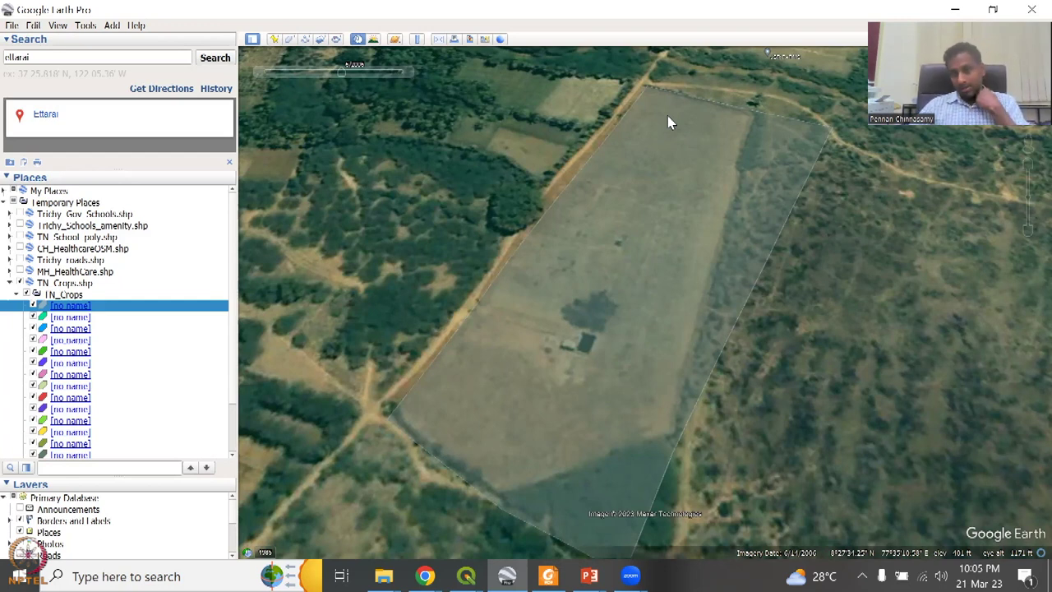
- Compare the field's May 2010 imagery with the June 2006 imagery, then examine the 2006 view up close
left_click(407, 74)
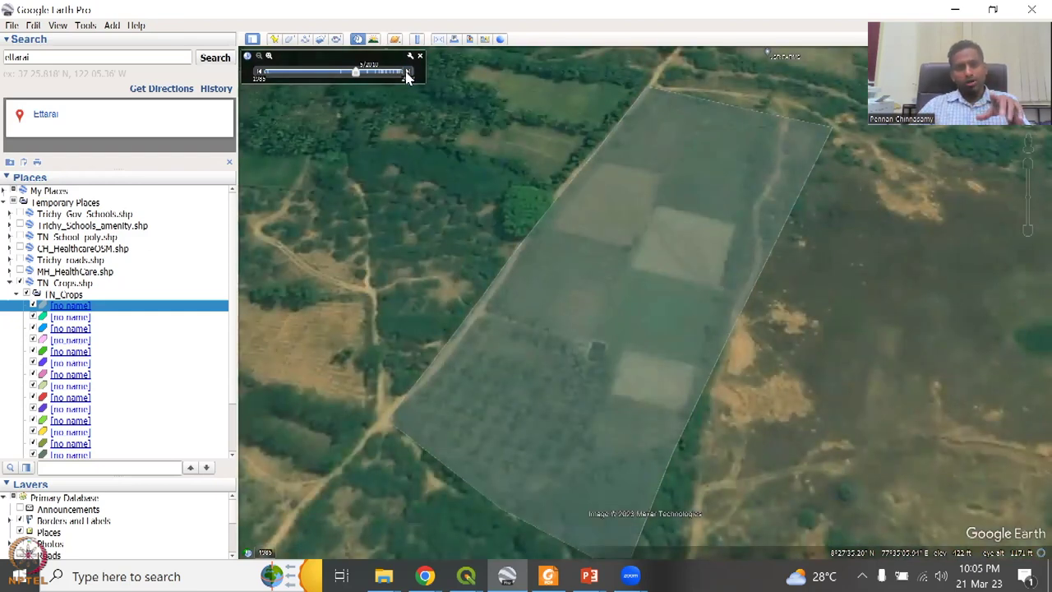
left_click(261, 72)
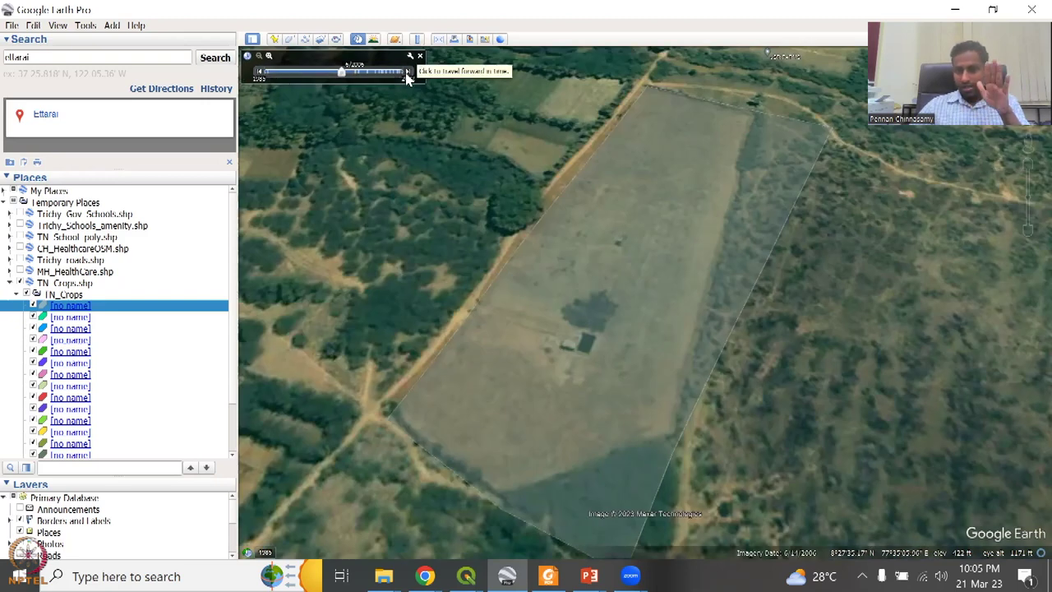
scroll(663, 214, "up", 2)
scroll(679, 277, "up", 2)
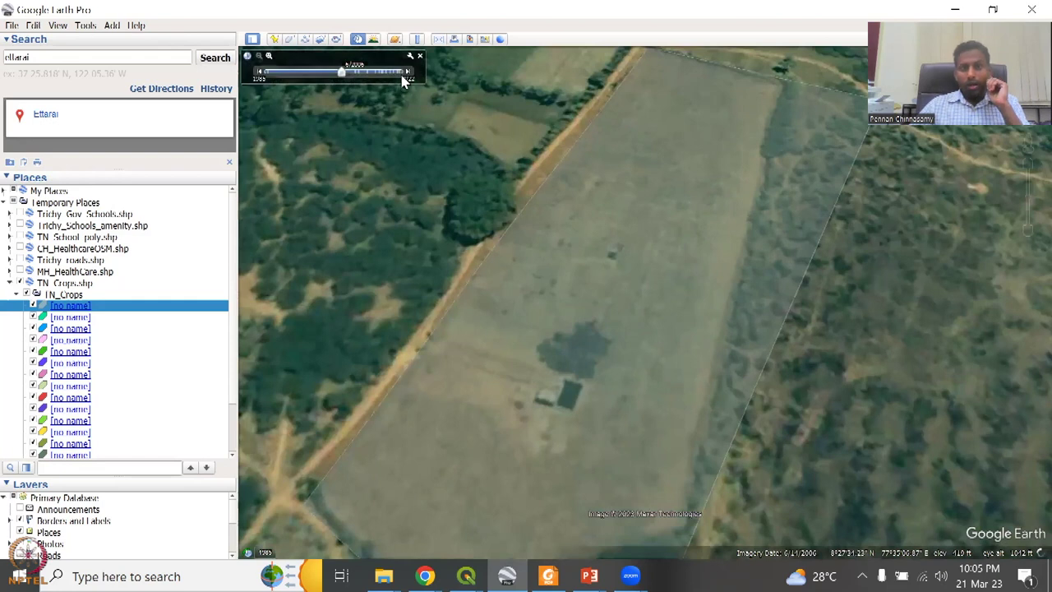
- Advance the field's historical imagery through the 2010 dates and May 2011 to February 2017
left_click(407, 76)
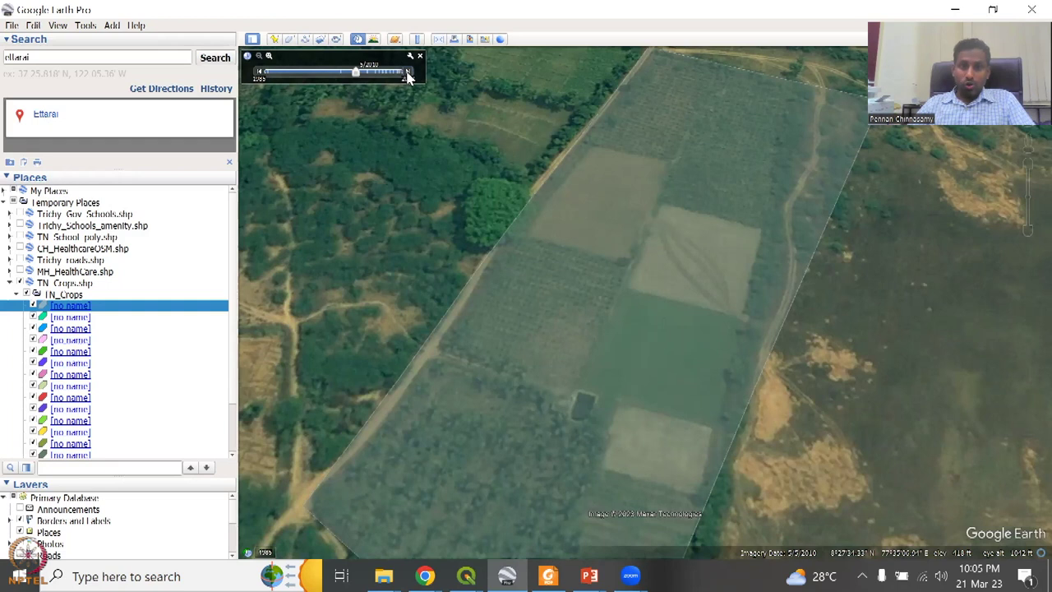
left_click(407, 74)
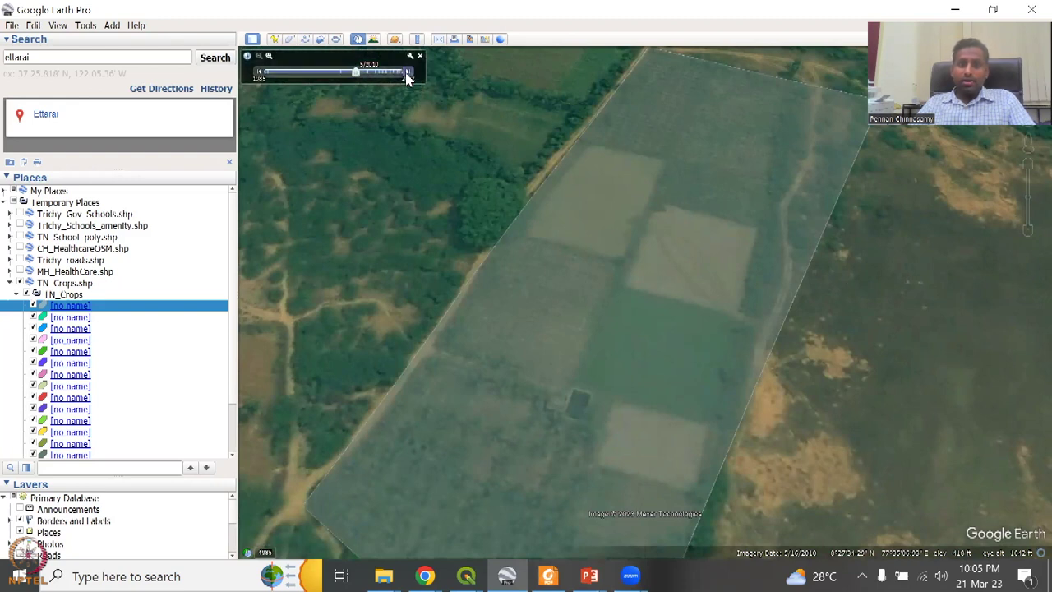
left_click(407, 74)
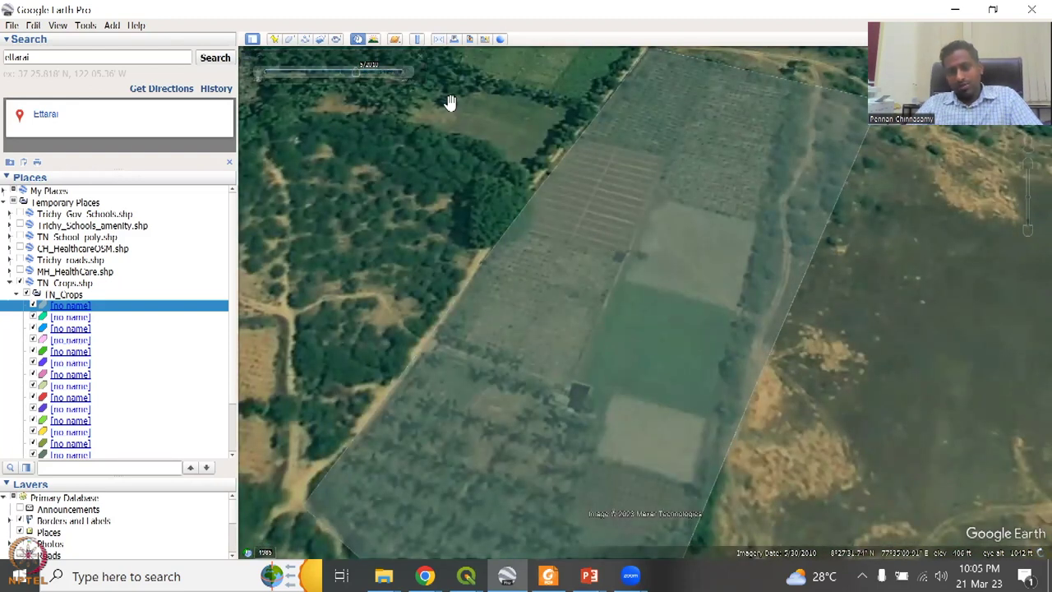
mouse_move(406, 75)
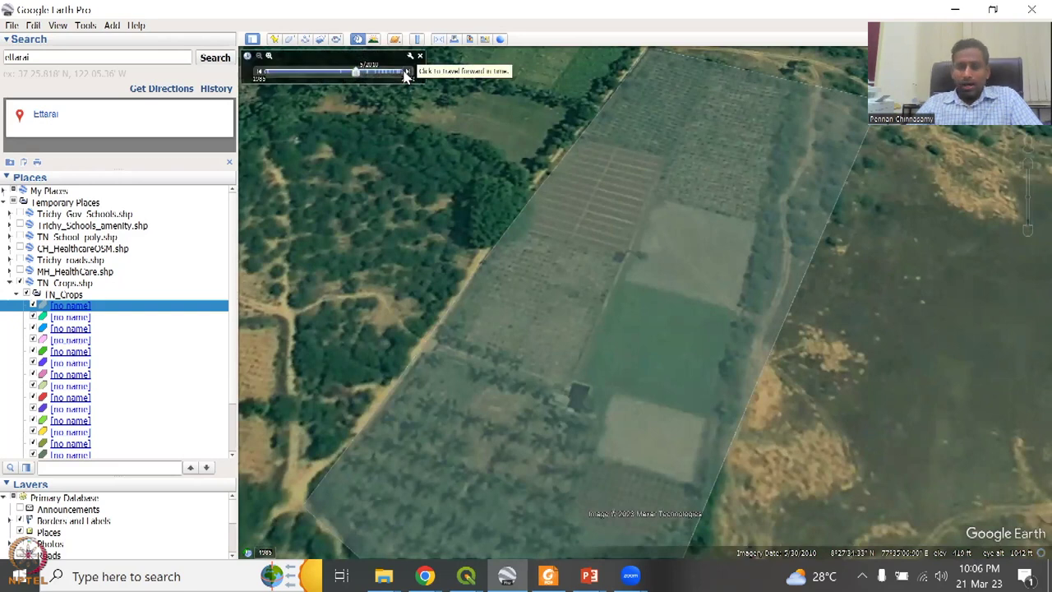
left_click(406, 75)
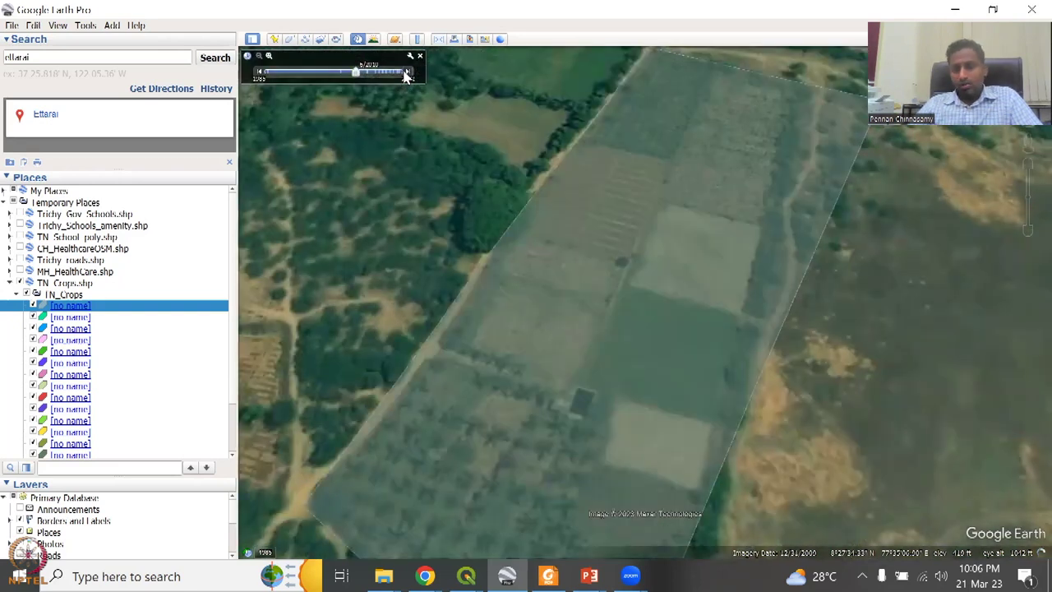
left_click(406, 75)
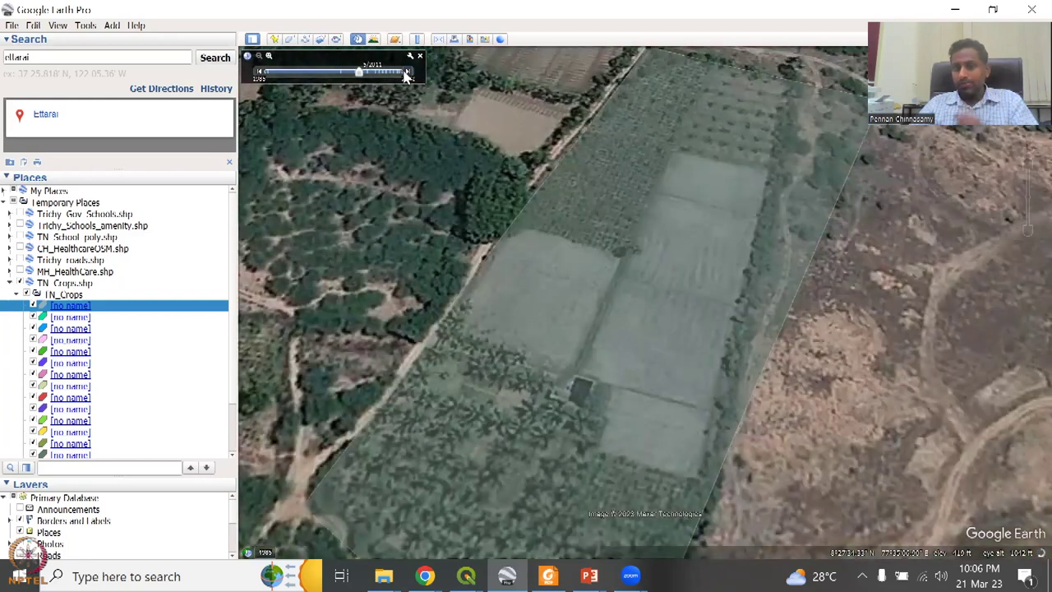
left_click(383, 76)
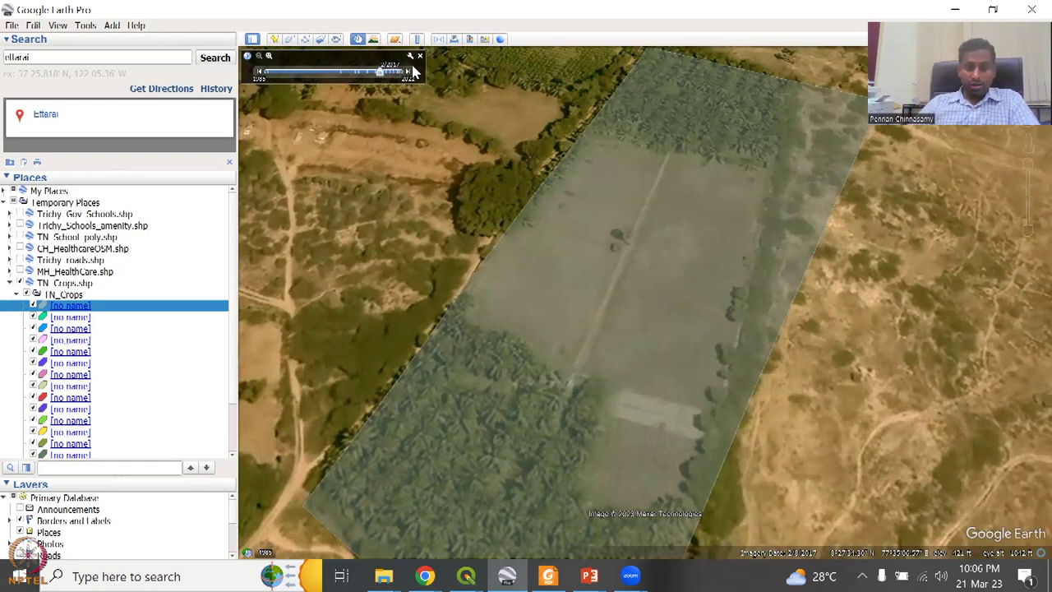
- Switch to the OSM project in QGIS and open the attribute table of the TN_Crops layer
left_click(465, 576)
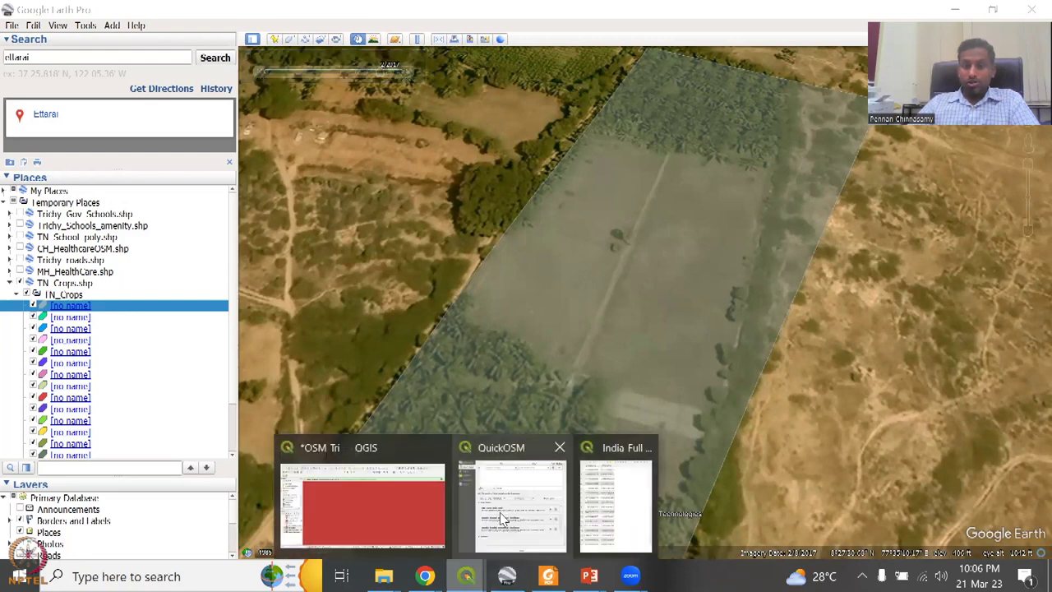
left_click(396, 516)
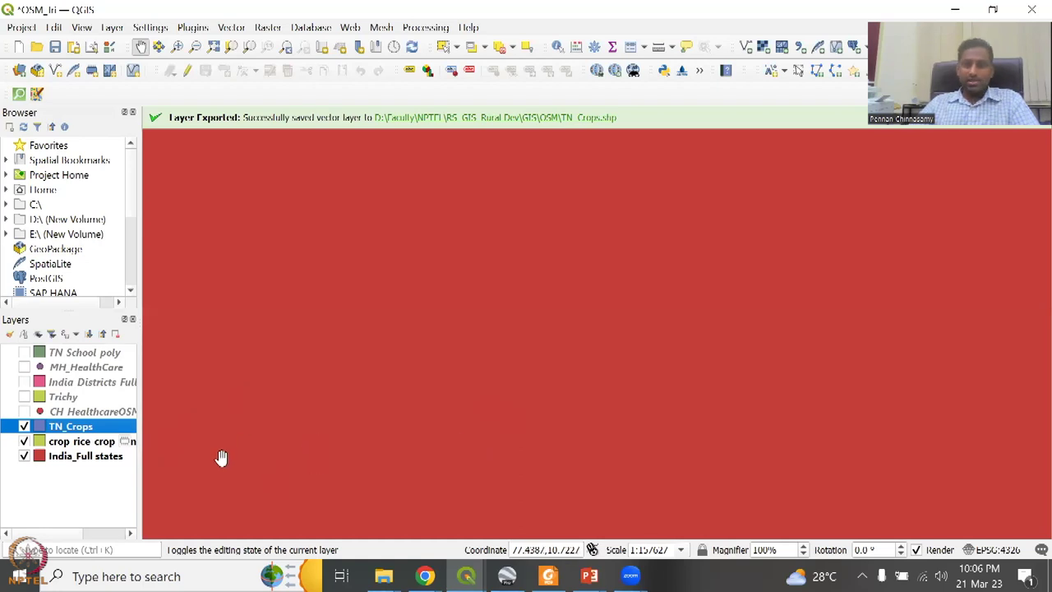
right_click(116, 429)
left_click(165, 251)
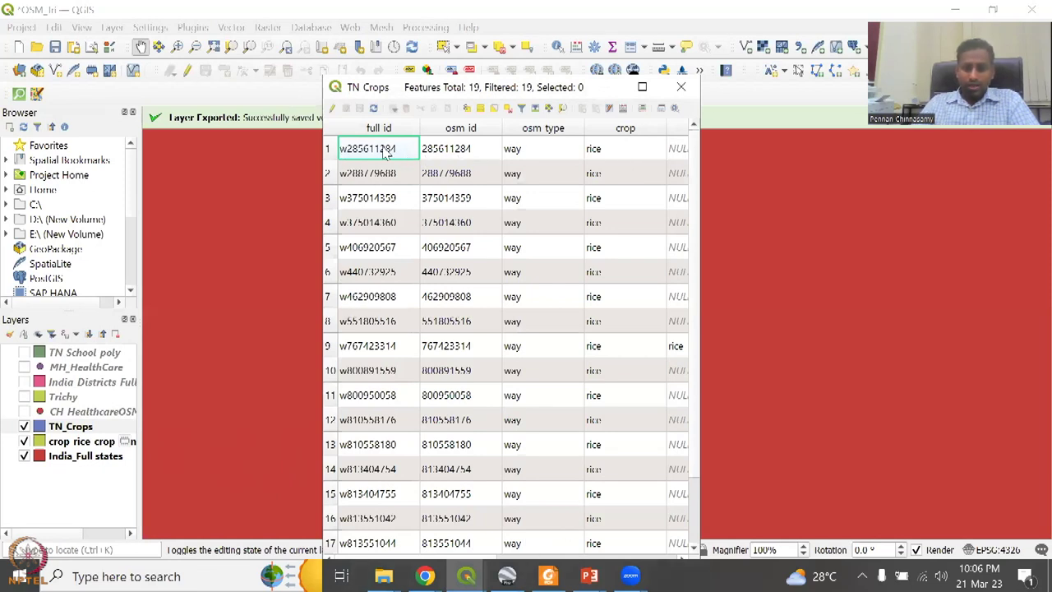
- Select the first record in the TN_Crops attribute table and zoom the map to the selected farm
key("Right")
key("Right")
key("Right")
key("Right")
key("Right")
key("Right")
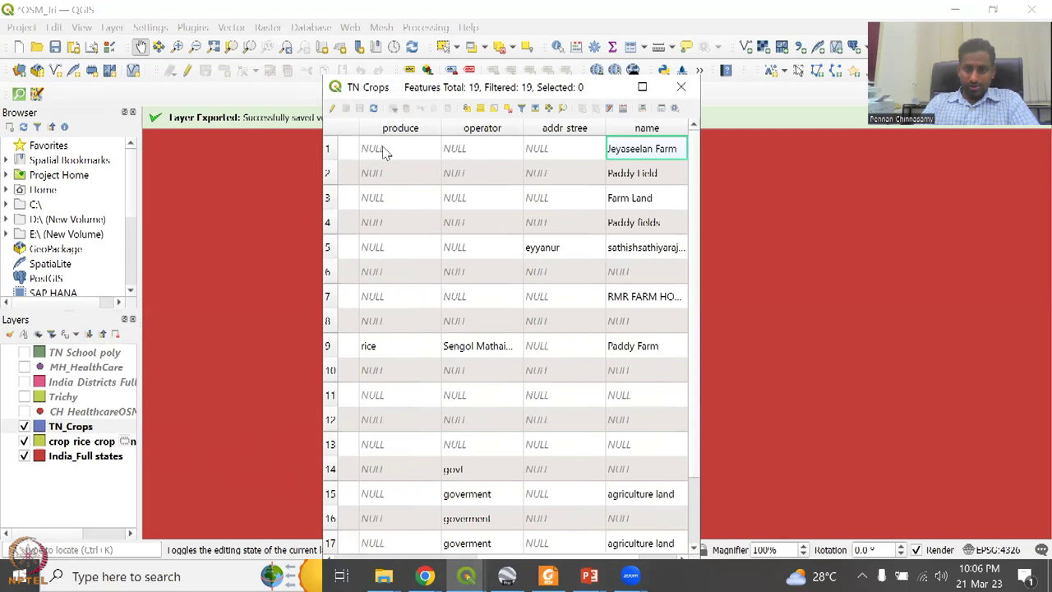
left_click(328, 149)
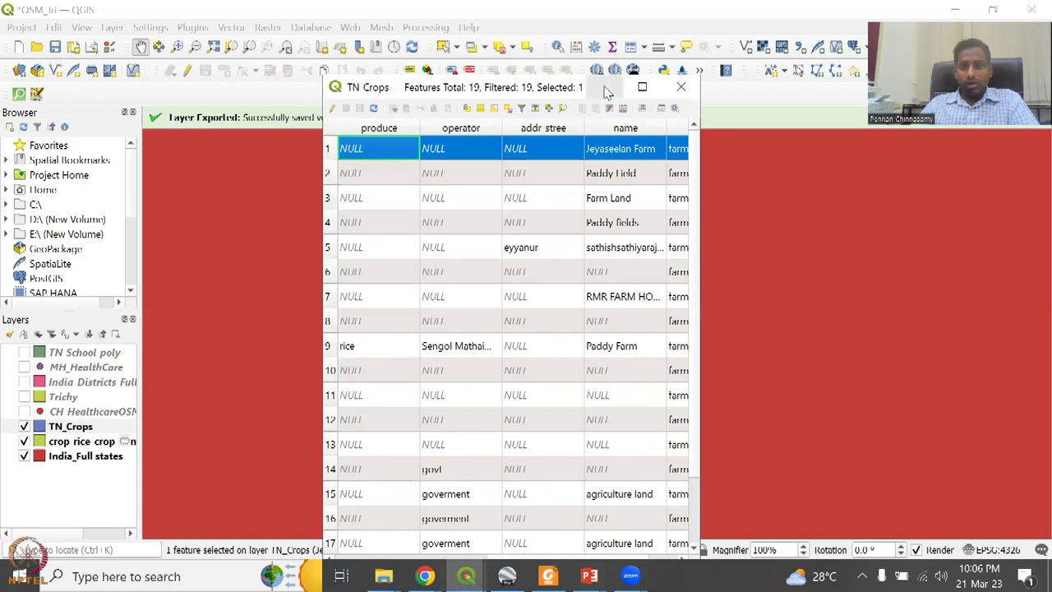
key("Escape")
right_click(109, 436)
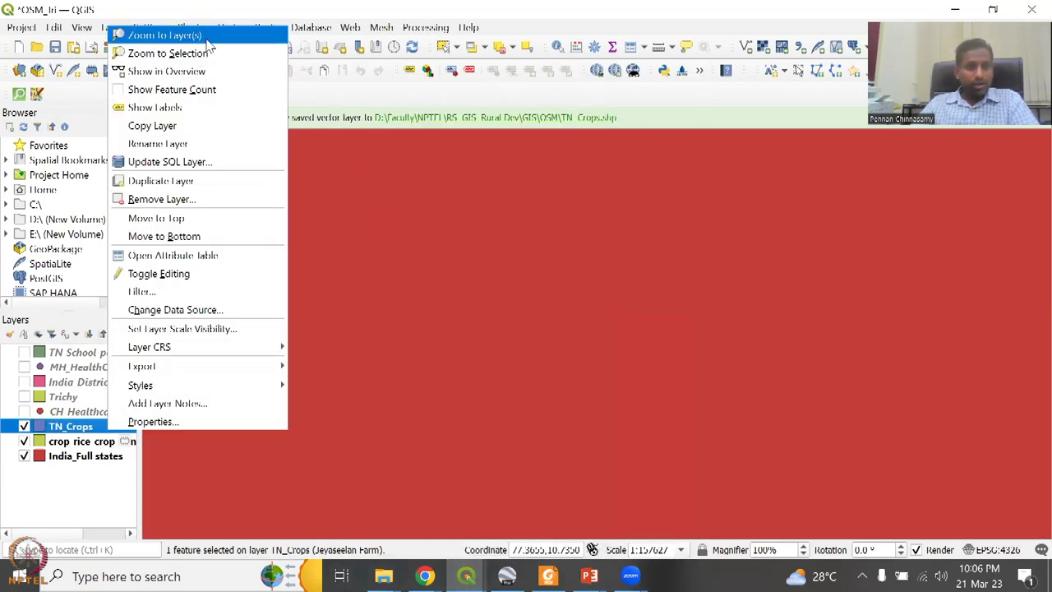
left_click(209, 52)
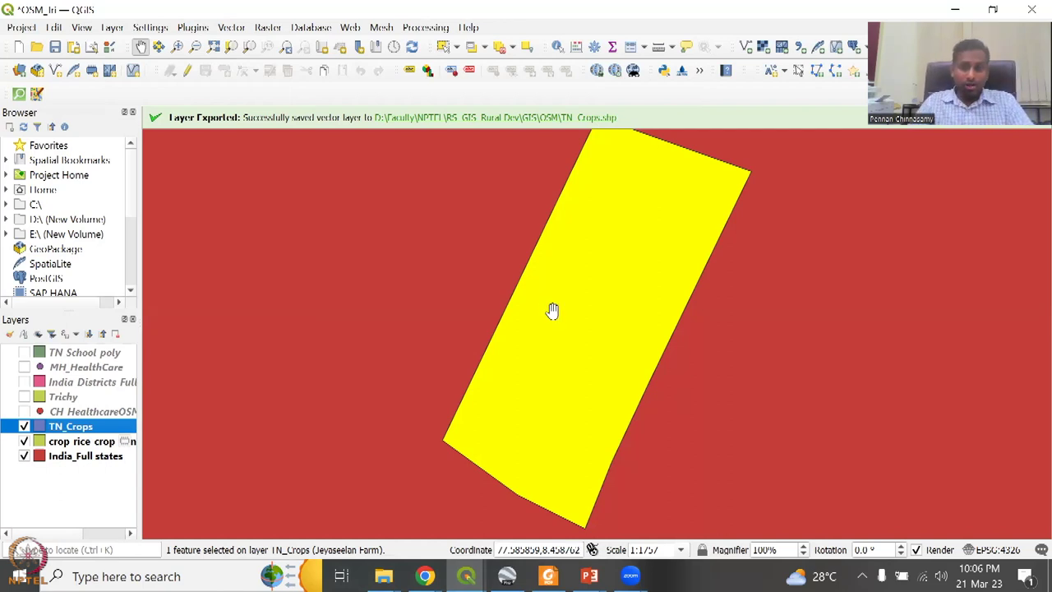
- Select all records in the attribute table of the TN_Crops layer and return to the map view
scroll(552, 310, "down", 8)
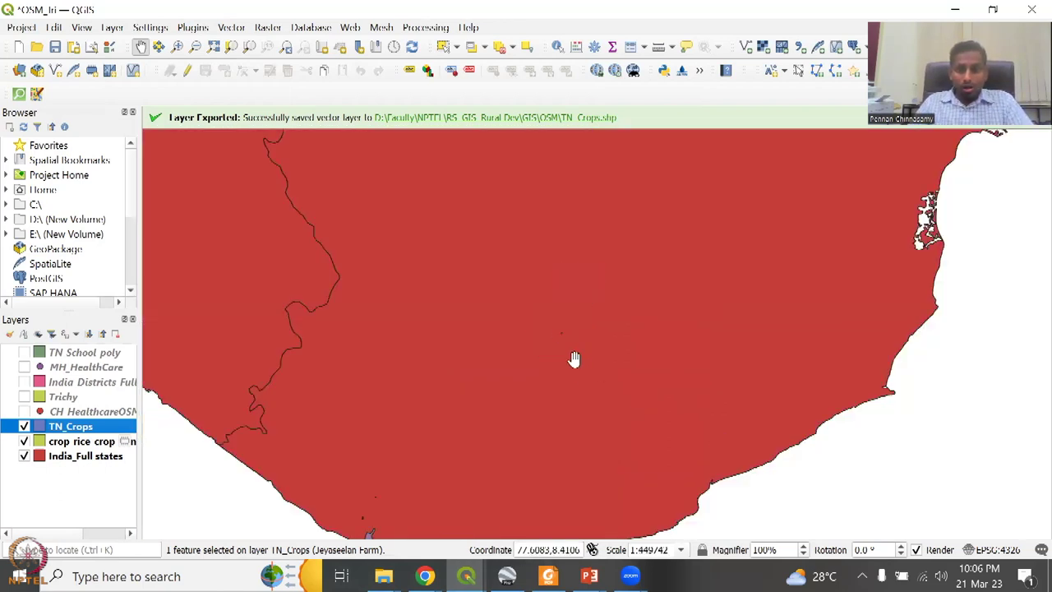
scroll(540, 325, "up", 2)
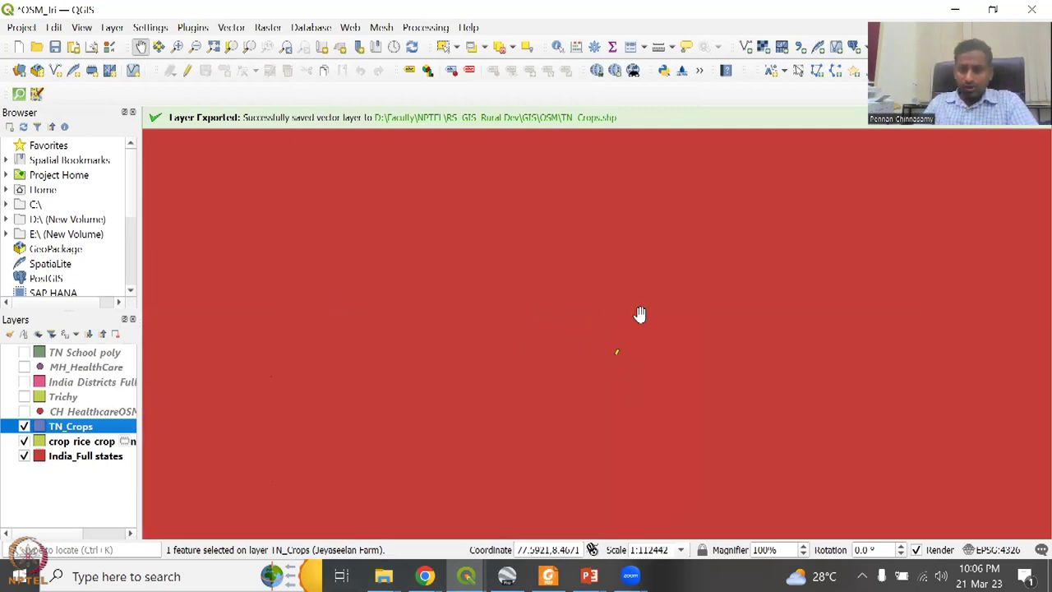
left_click(25, 442)
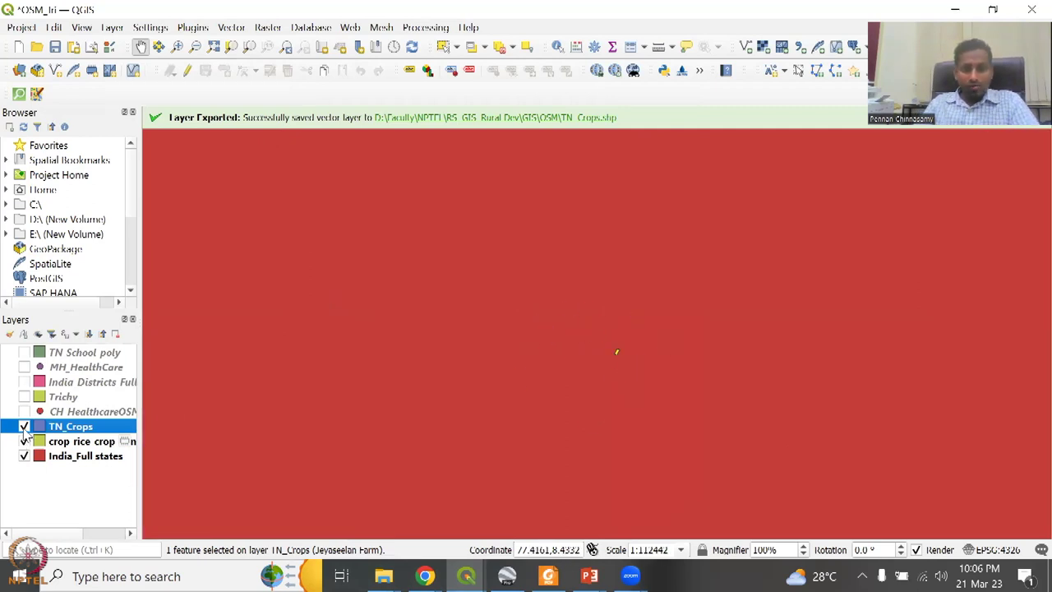
right_click(86, 428)
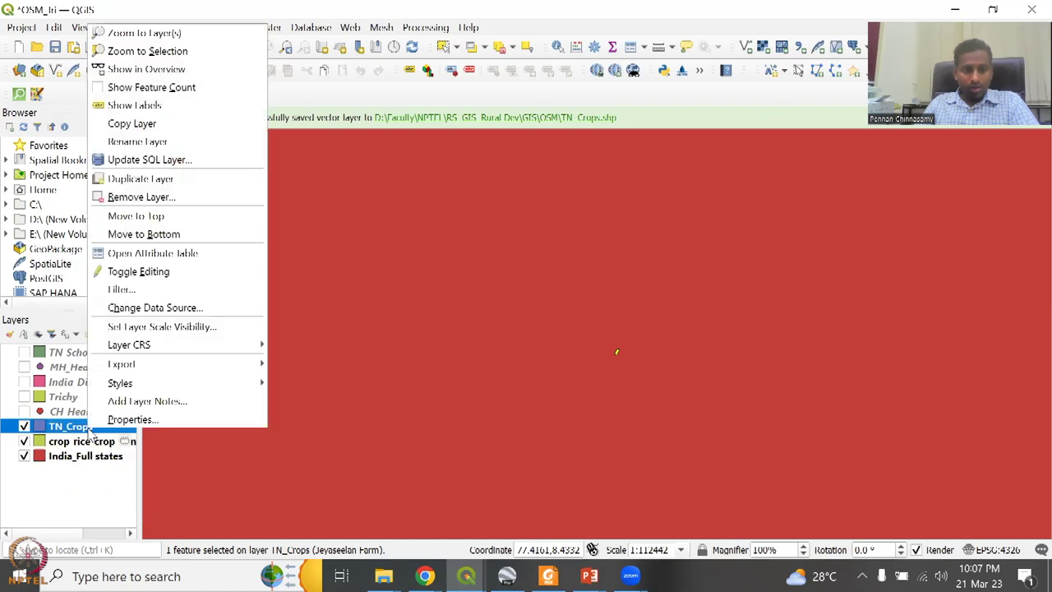
left_click(177, 251)
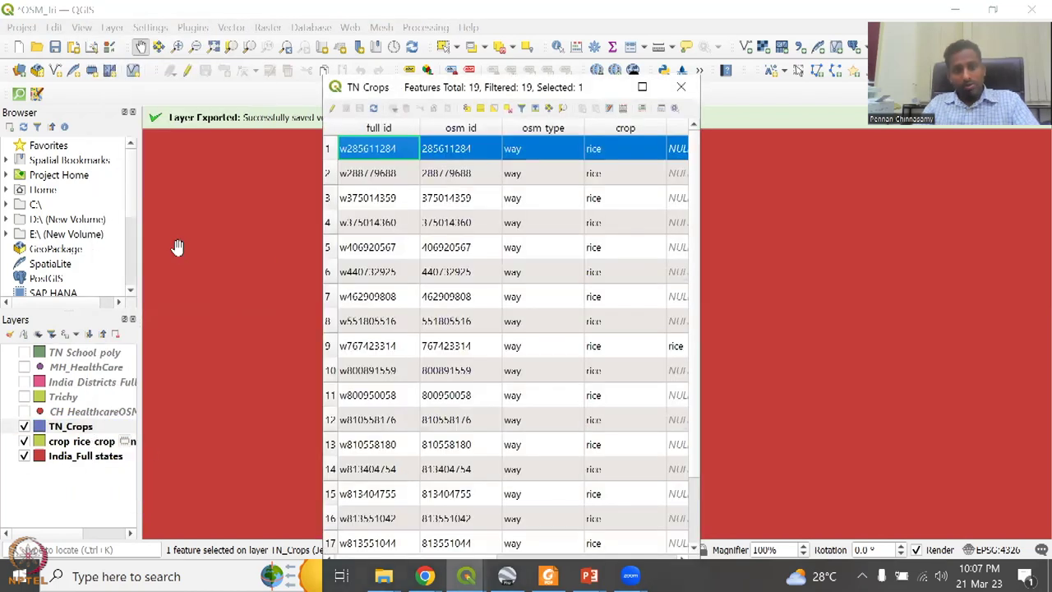
key("ctrl+a")
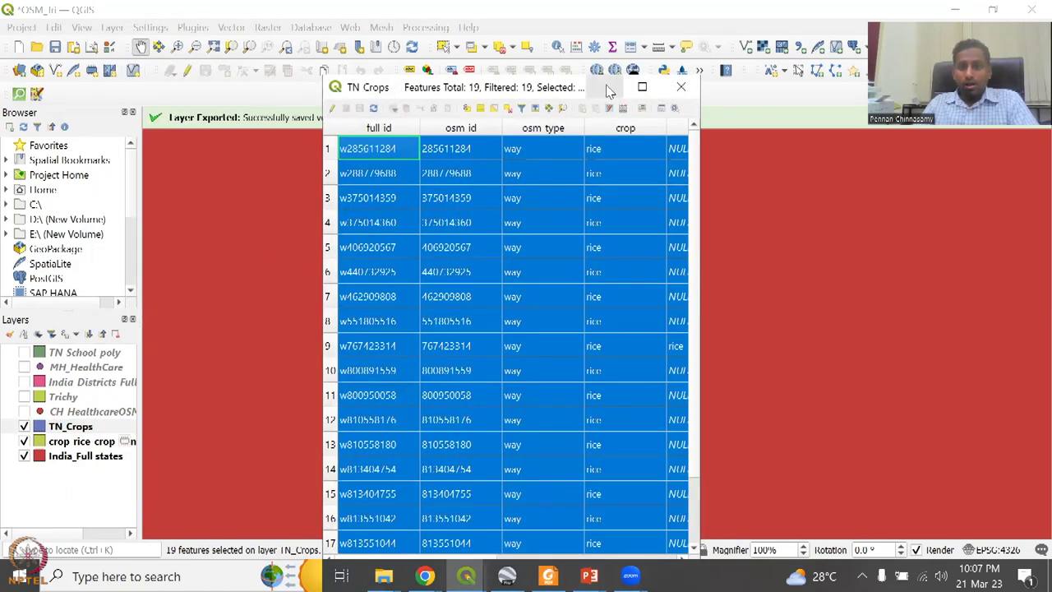
left_click(605, 89)
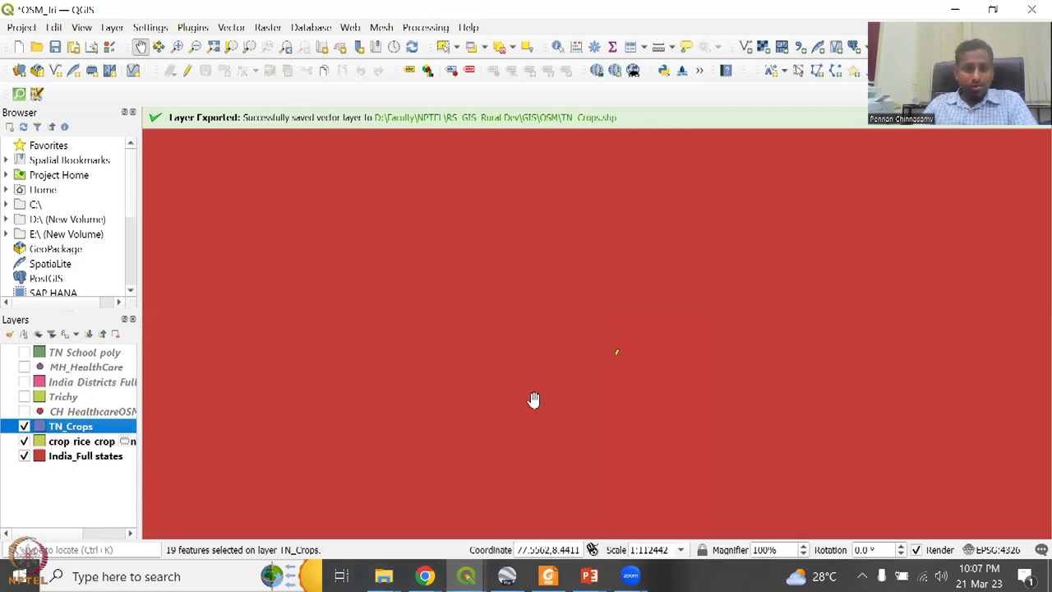
- Look over the map of Tamil Nadu from the southern tip northwards for the selected TN_Crops polygons
scroll(534, 399, "down", 2)
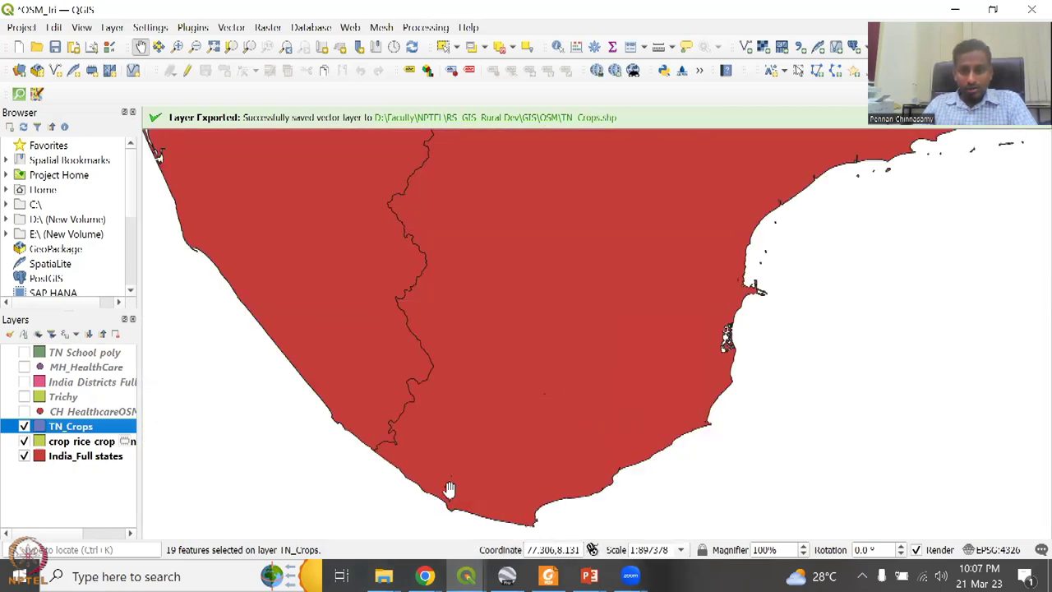
left_click_drag(626, 227, 620, 417)
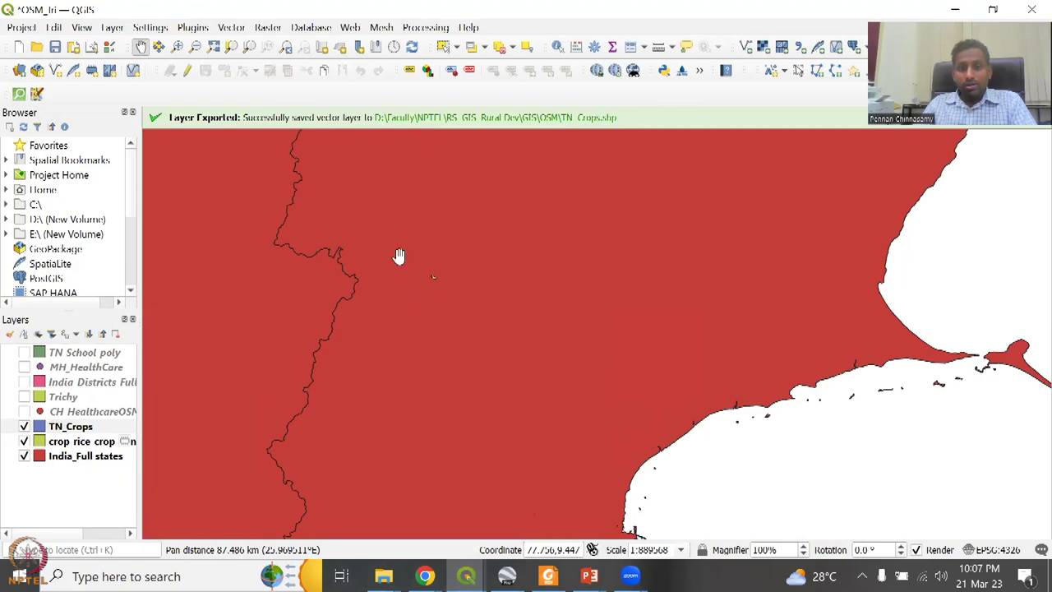
scroll(657, 333, "down", 2)
scroll(597, 413, "up", 2)
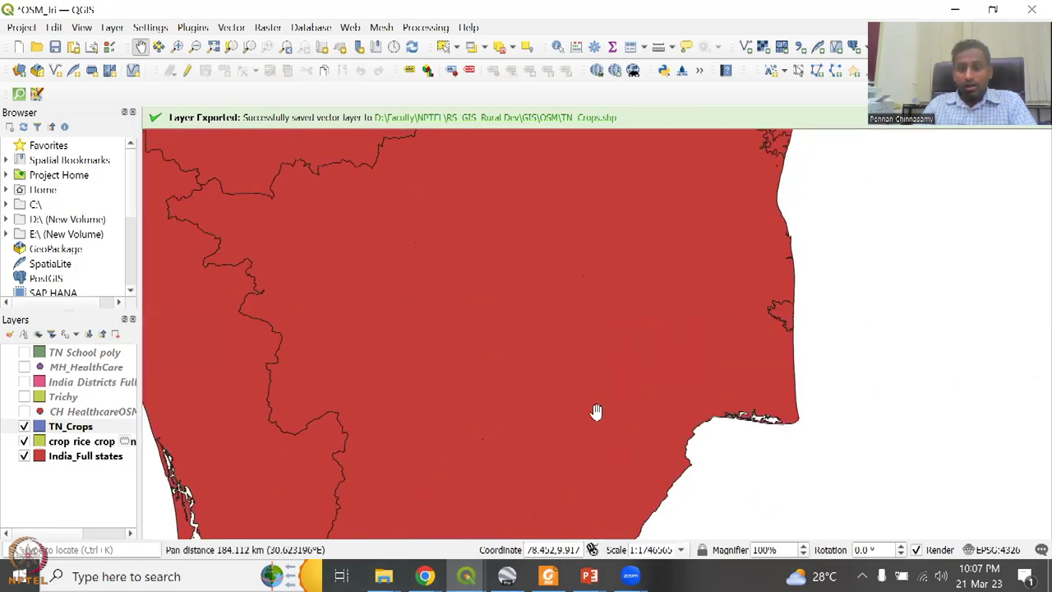
left_click_drag(375, 263, 441, 324)
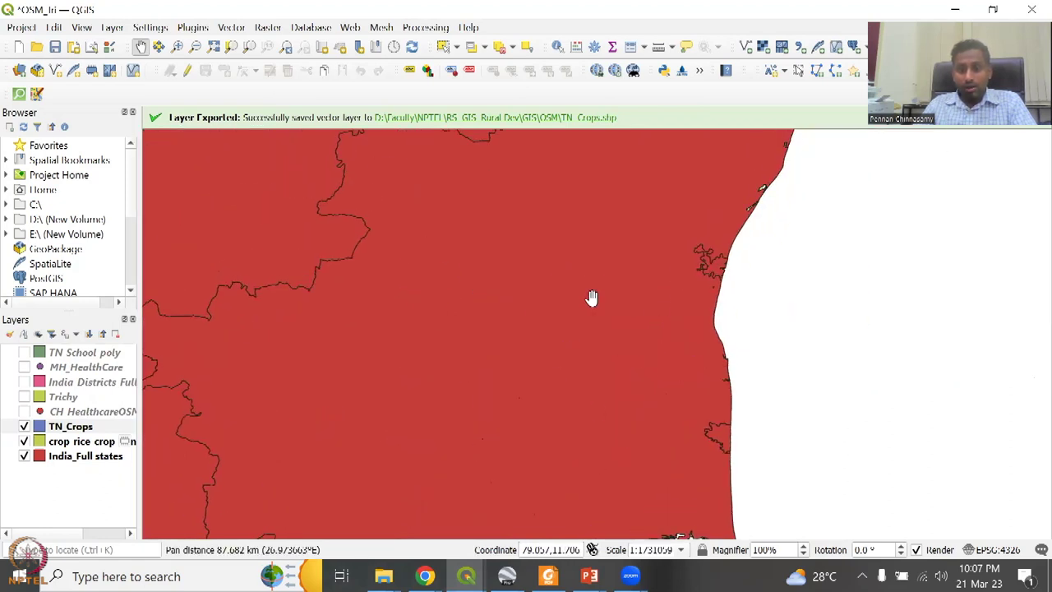
scroll(592, 298, "up", 1)
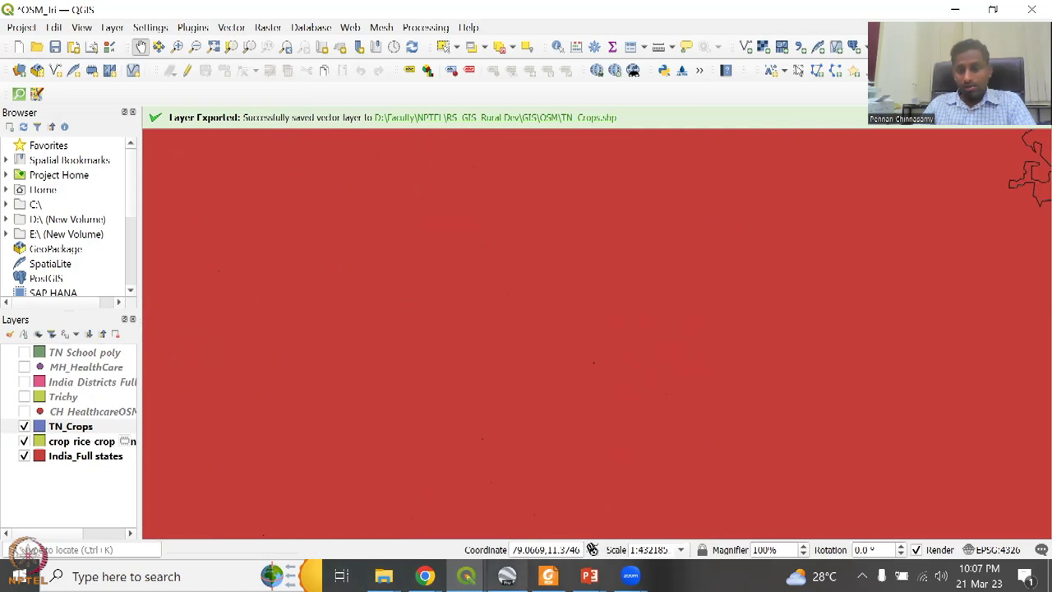
- Switch to Google Earth Pro and fly from the first rice field to the Ettarai search result
mouse_move(466, 576)
left_click(702, 501)
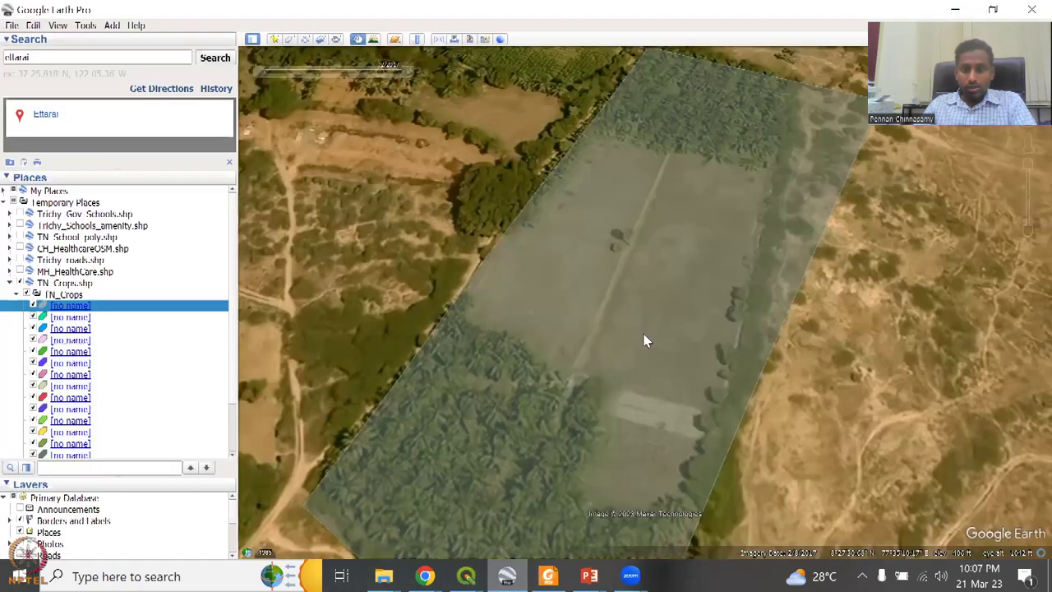
scroll(646, 348, "down", 2)
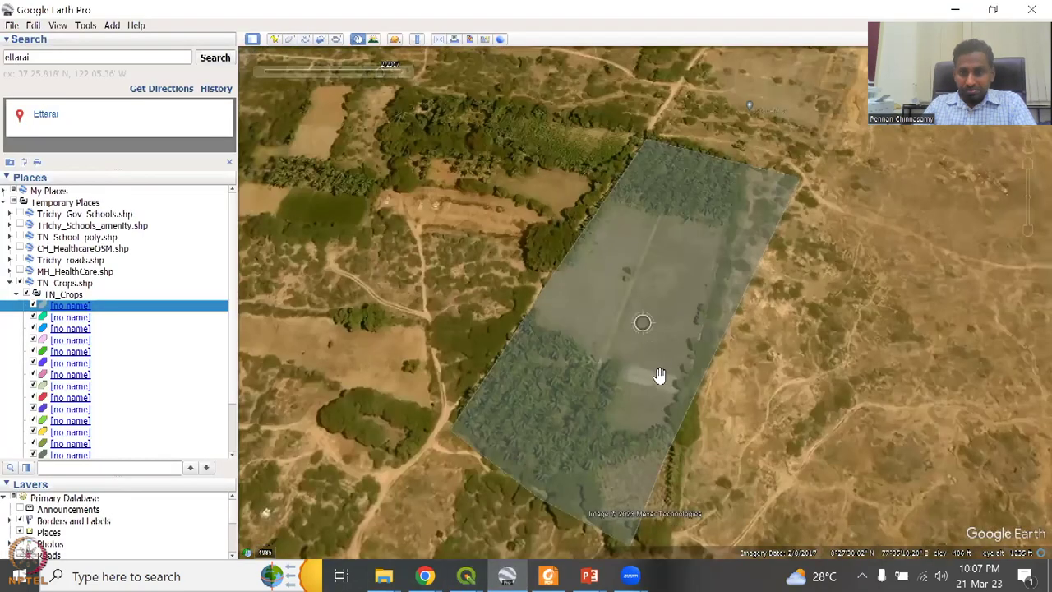
scroll(664, 372, "down", 2)
scroll(735, 271, "down", 2)
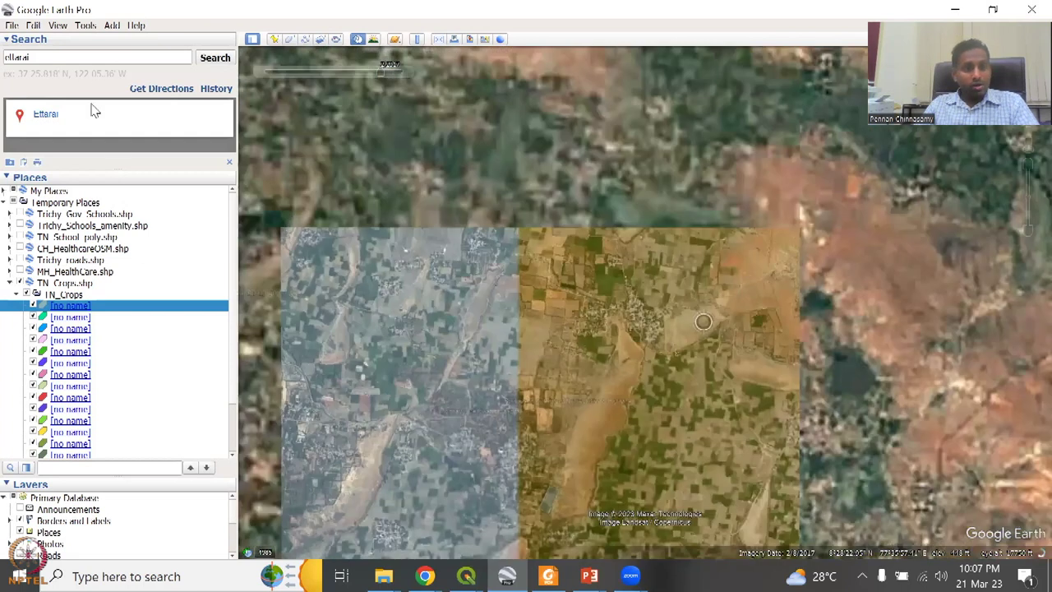
left_click(54, 116)
scroll(689, 201, "down", 2)
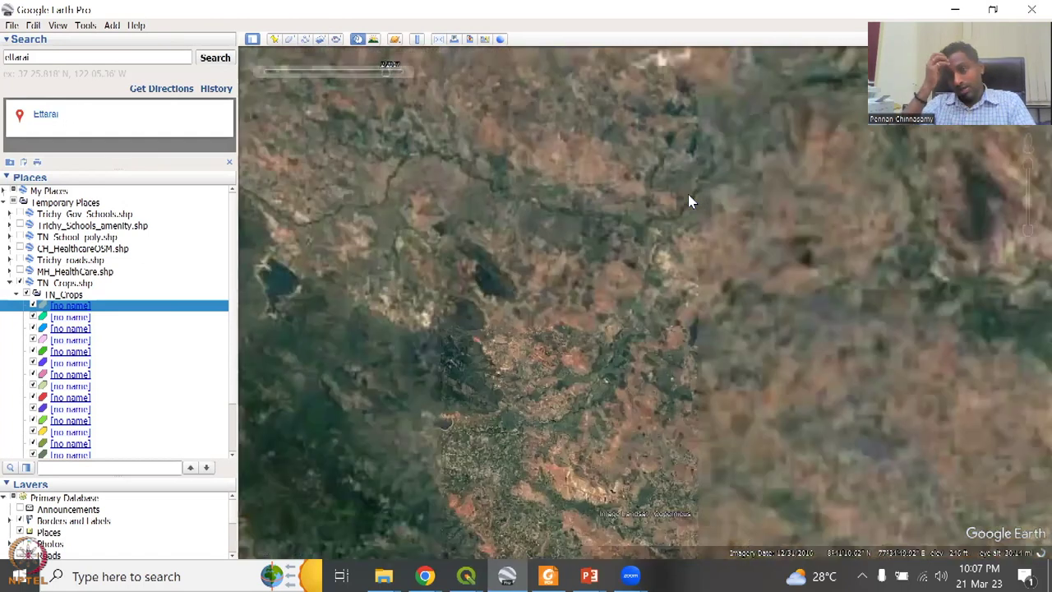
scroll(689, 201, "down", 2)
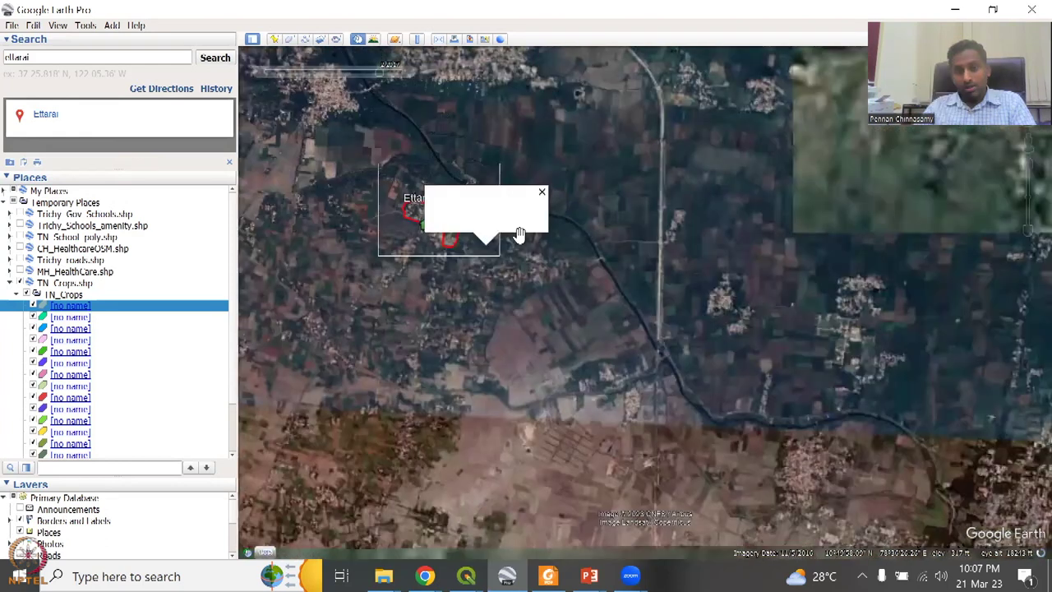
- Examine the farmland and plantations along the canal around Ettarai and Ettarai Palayam, both up close and from farther out
scroll(522, 247, "up", 3)
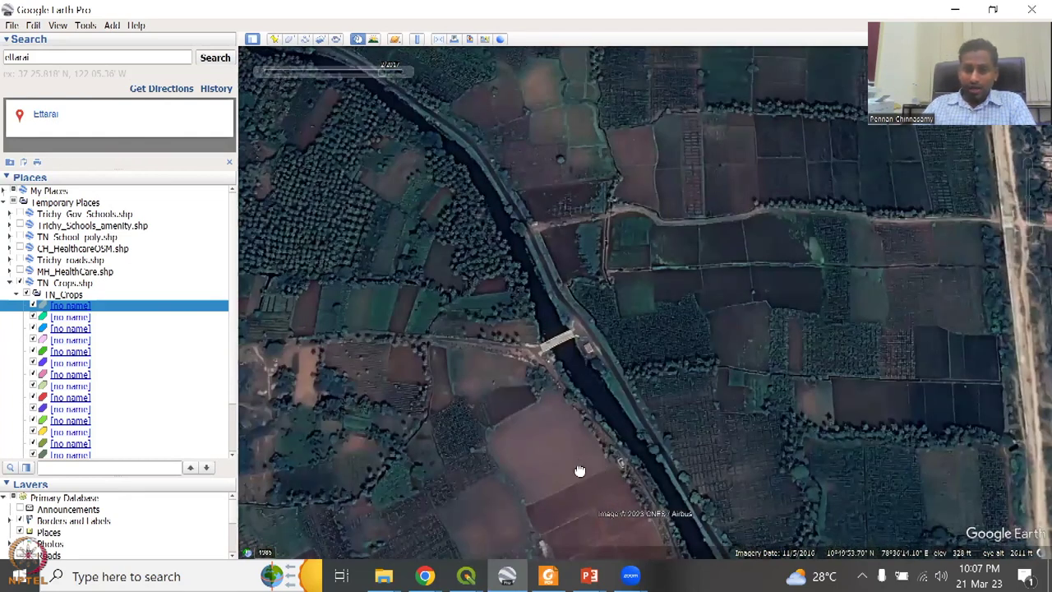
left_click_drag(579, 471, 505, 298)
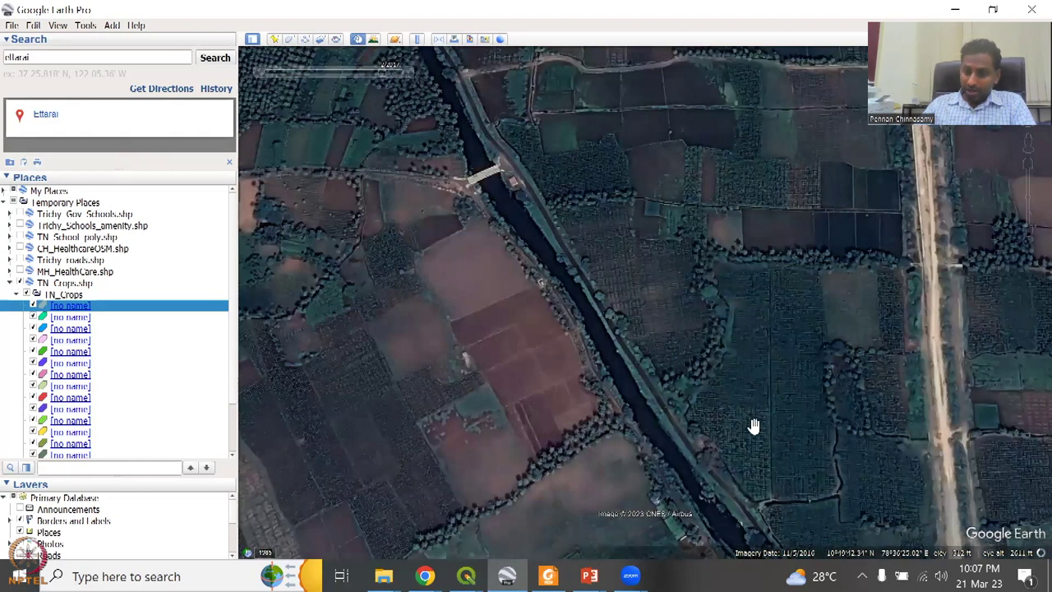
scroll(603, 348, "down", 1)
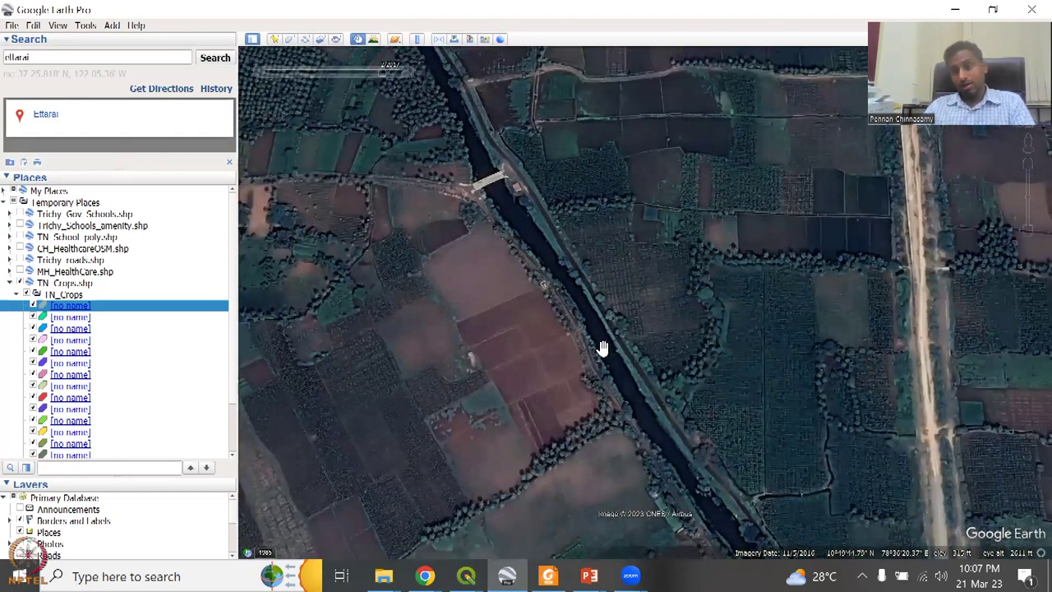
scroll(602, 348, "down", 1)
scroll(633, 444, "down", 1)
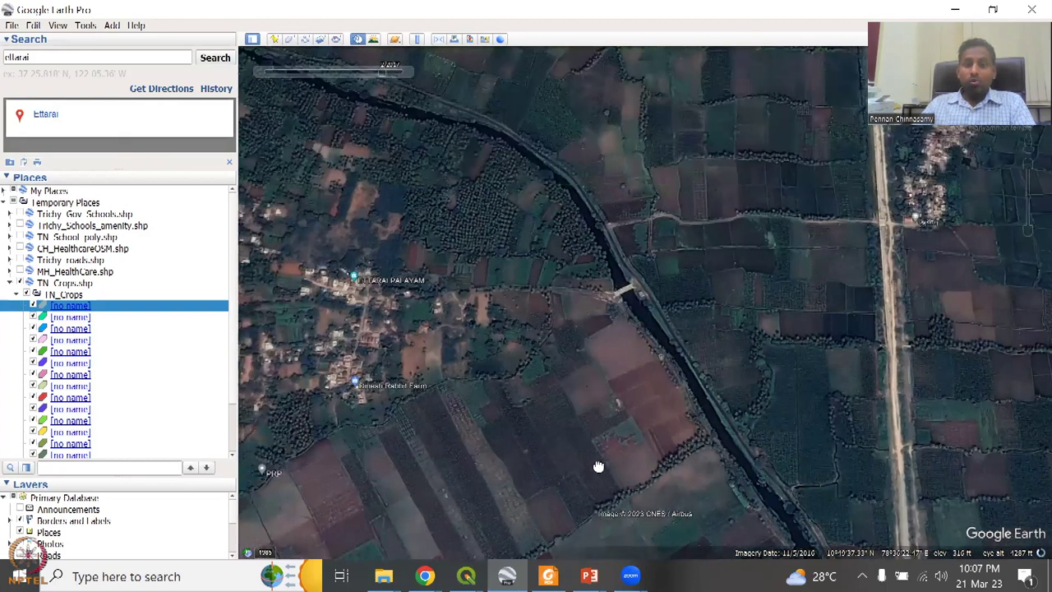
scroll(658, 328, "up", 2)
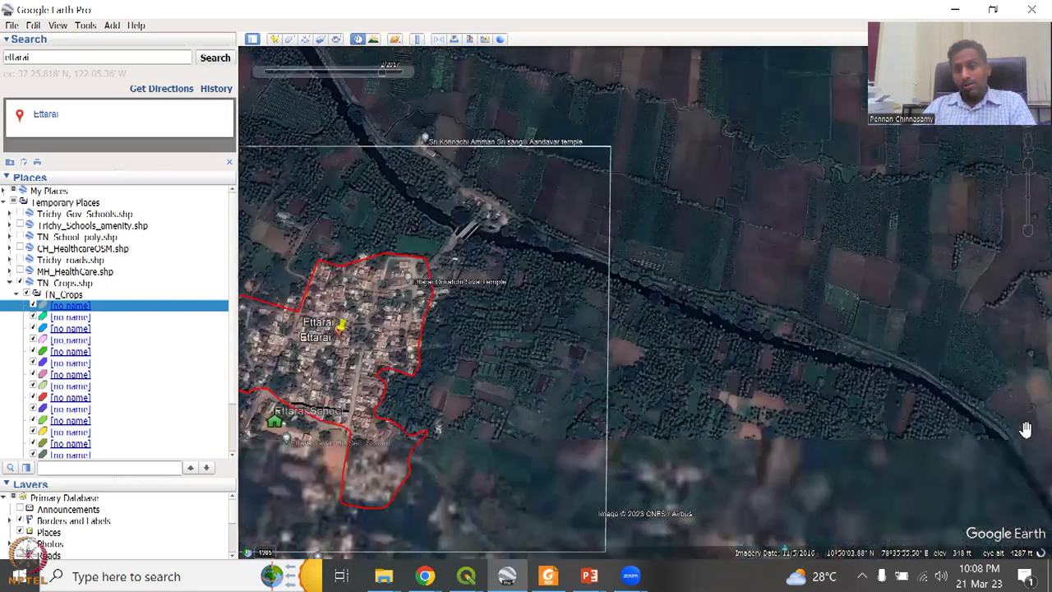
left_click_drag(804, 239, 660, 320)
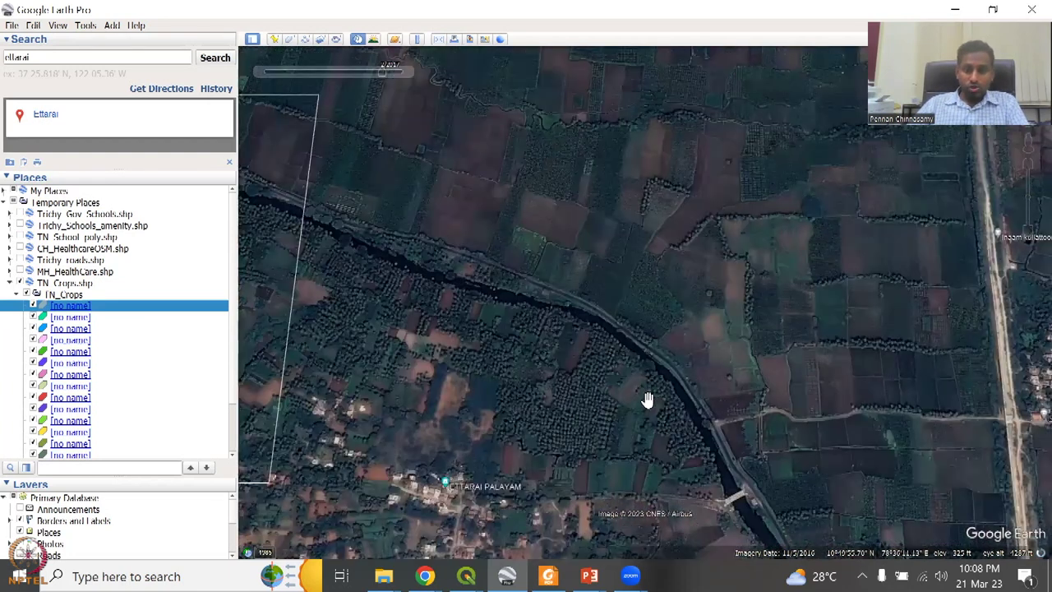
scroll(648, 399, "up", 2)
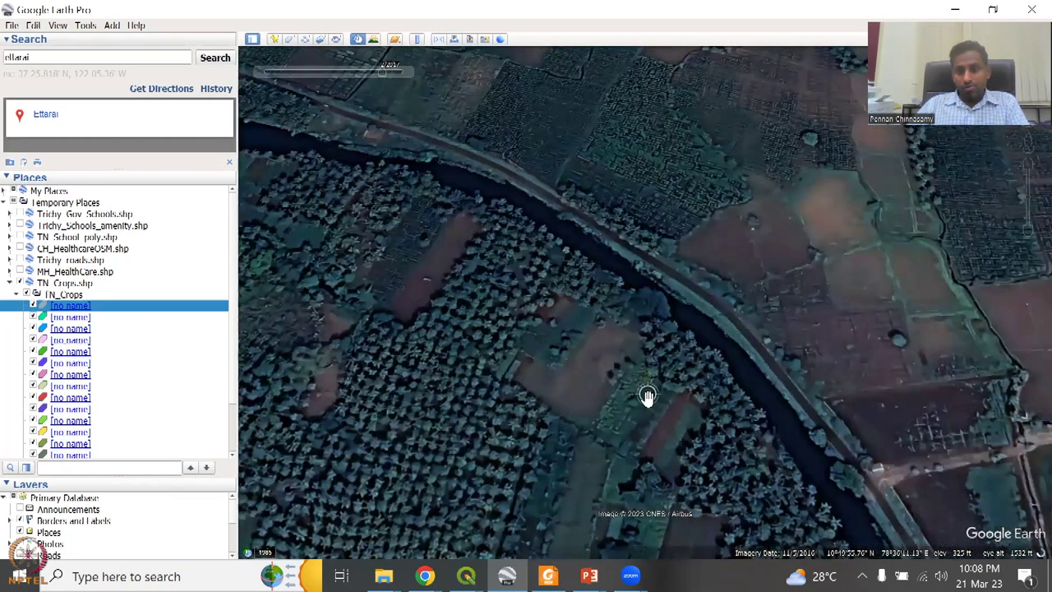
scroll(648, 399, "up", 1)
scroll(693, 439, "up", 1)
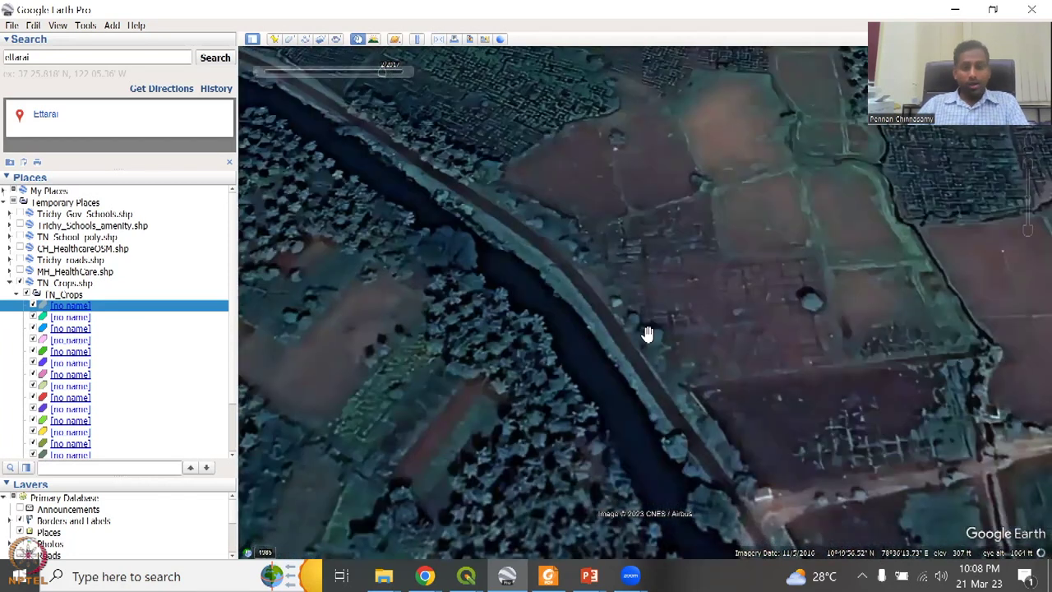
scroll(648, 333, "down", 1)
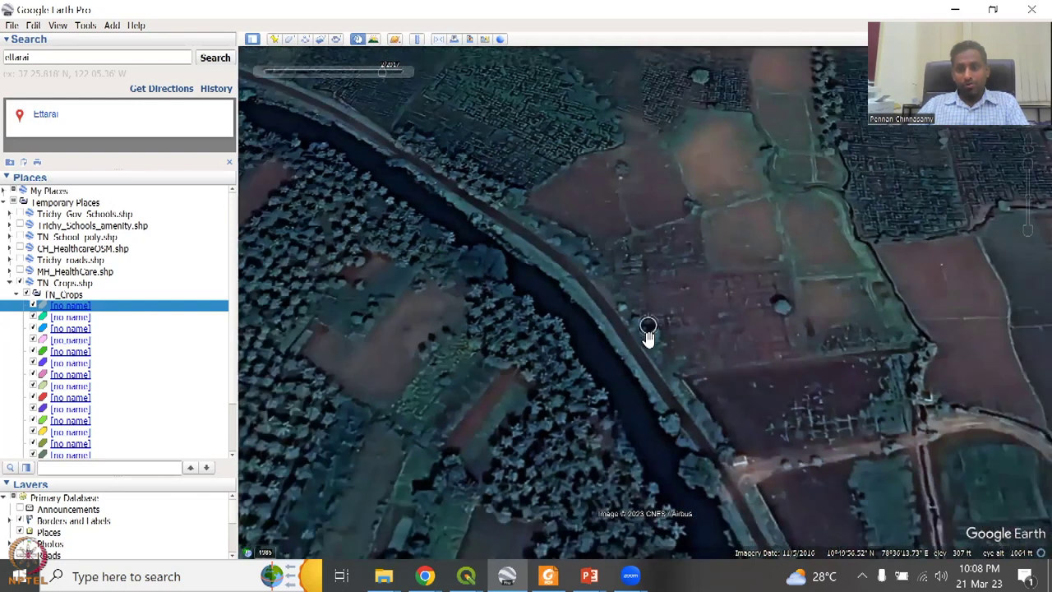
scroll(648, 333, "down", 2)
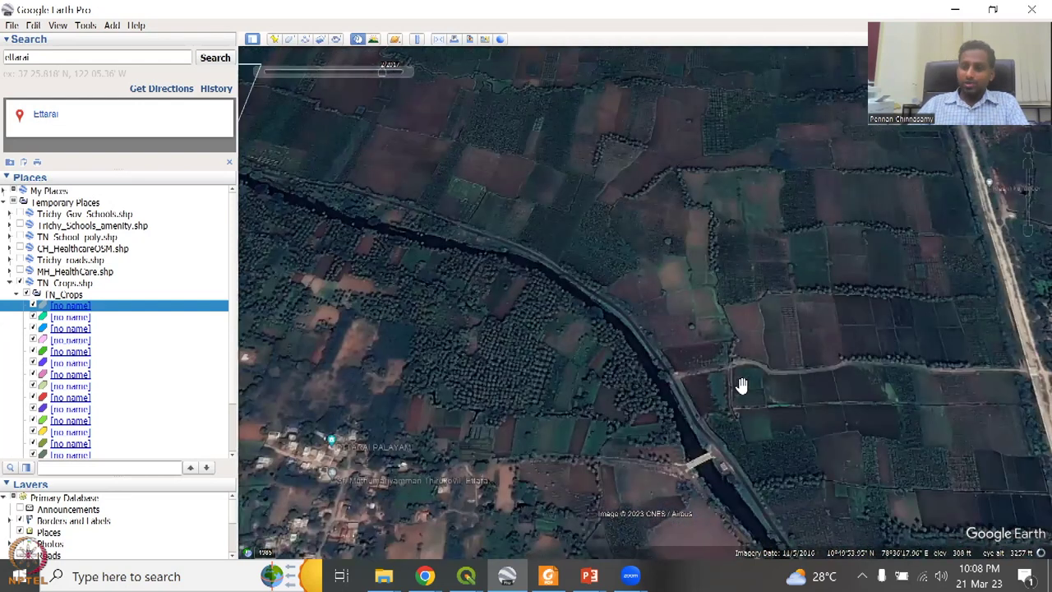
- Fly to the second polygon in the TN_Crops folder and show its attribute balloon
left_click(79, 318)
double_click(79, 318)
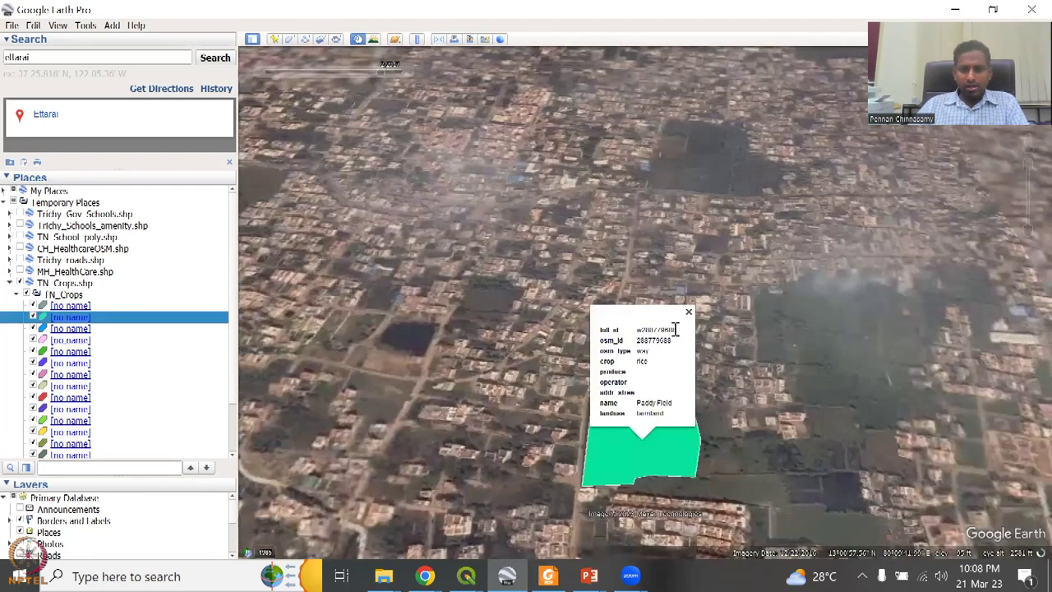
left_click(74, 294)
right_click(78, 294)
left_click(136, 474)
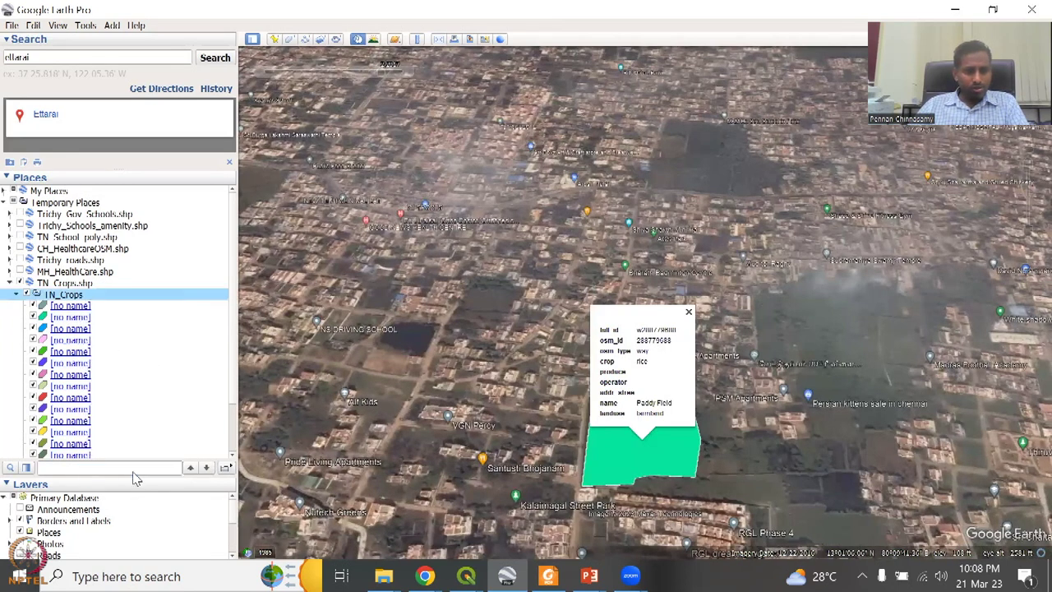
left_click(124, 188)
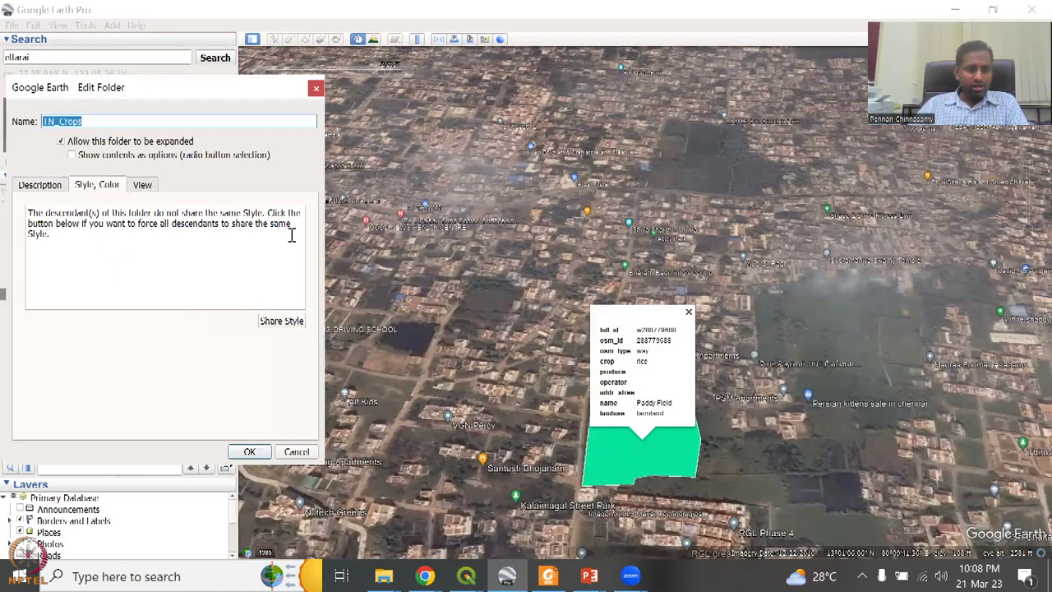
left_click(153, 188)
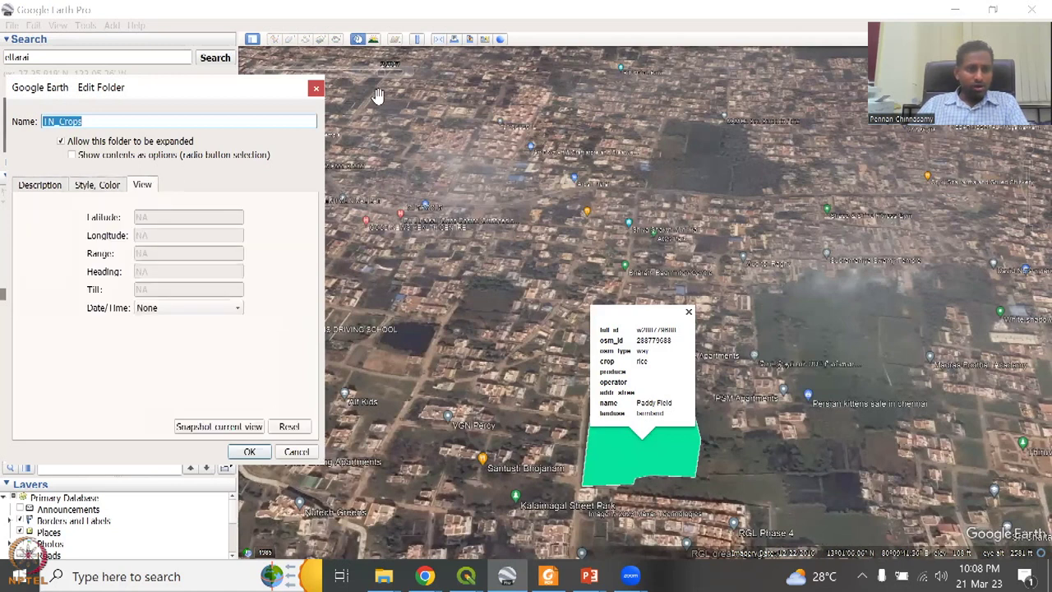
left_click(315, 88)
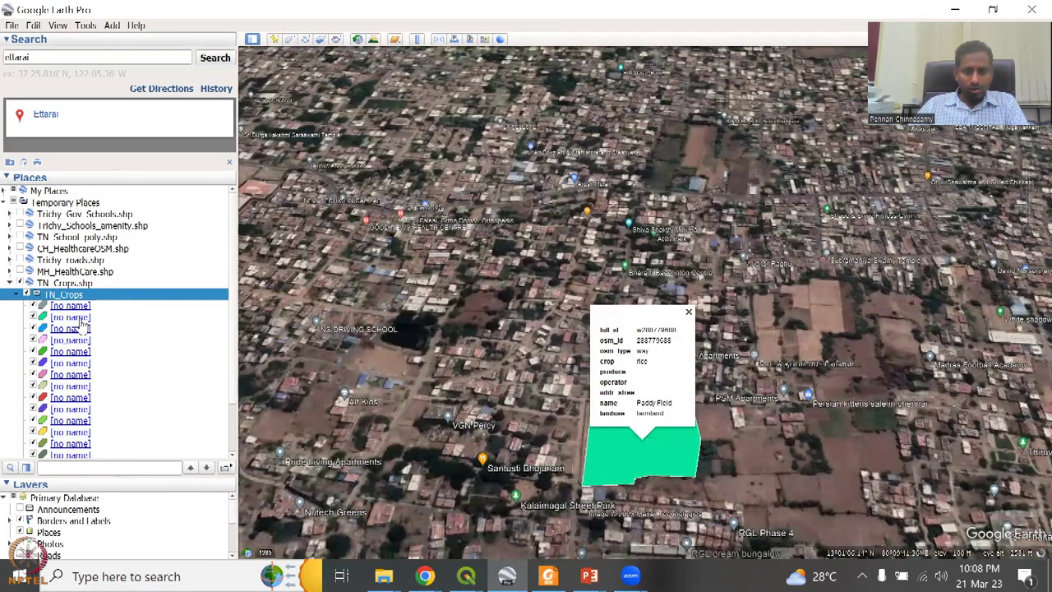
- Set the area opacity of the second TN_Crops polygon to 40%
left_click(80, 318)
right_click(87, 317)
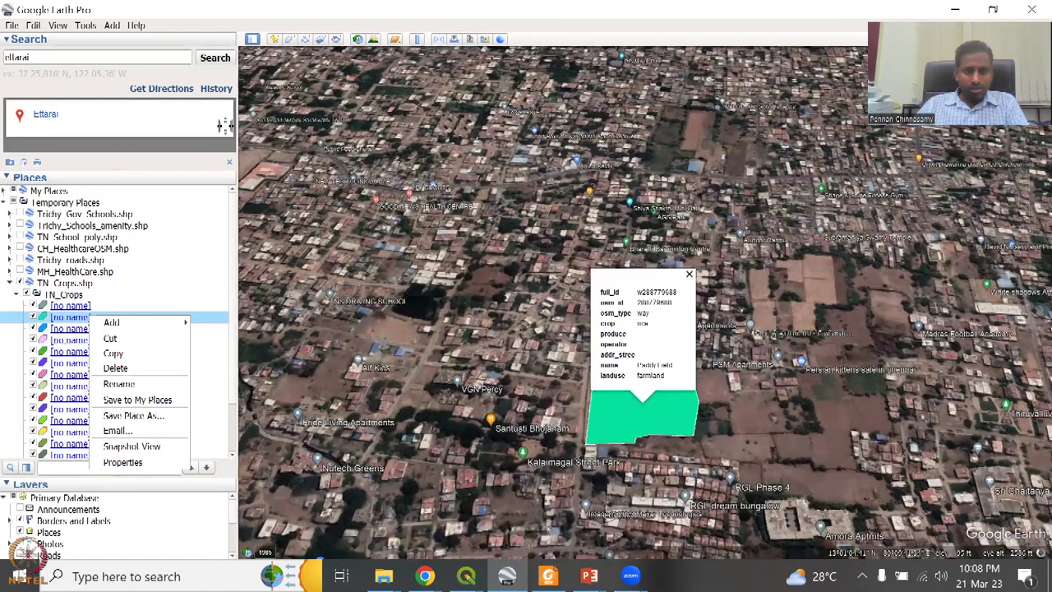
key("alt+Return")
key("ctrl+Tab")
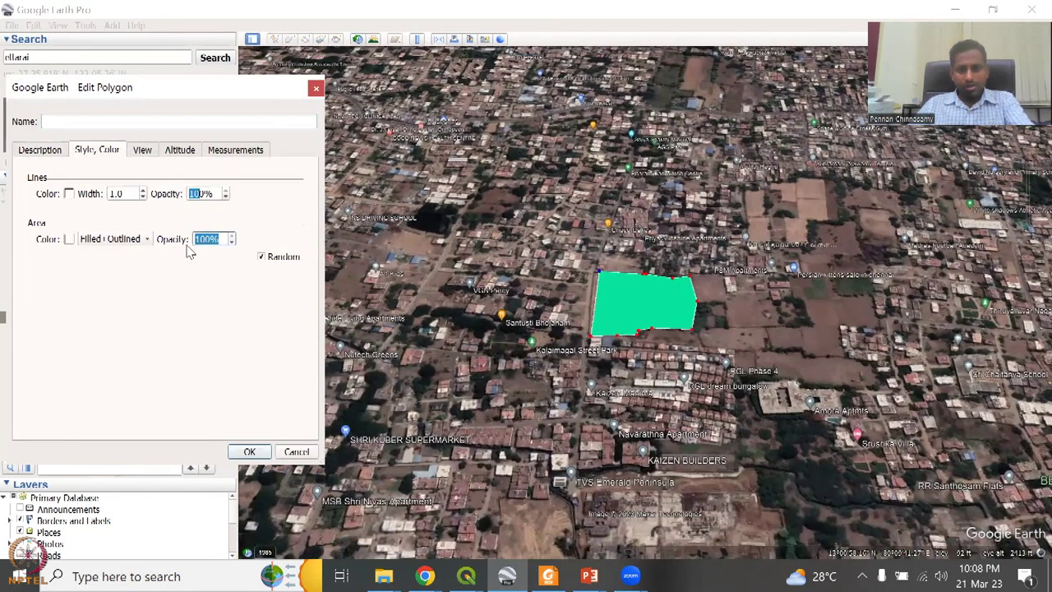
type("40")
key("Return")
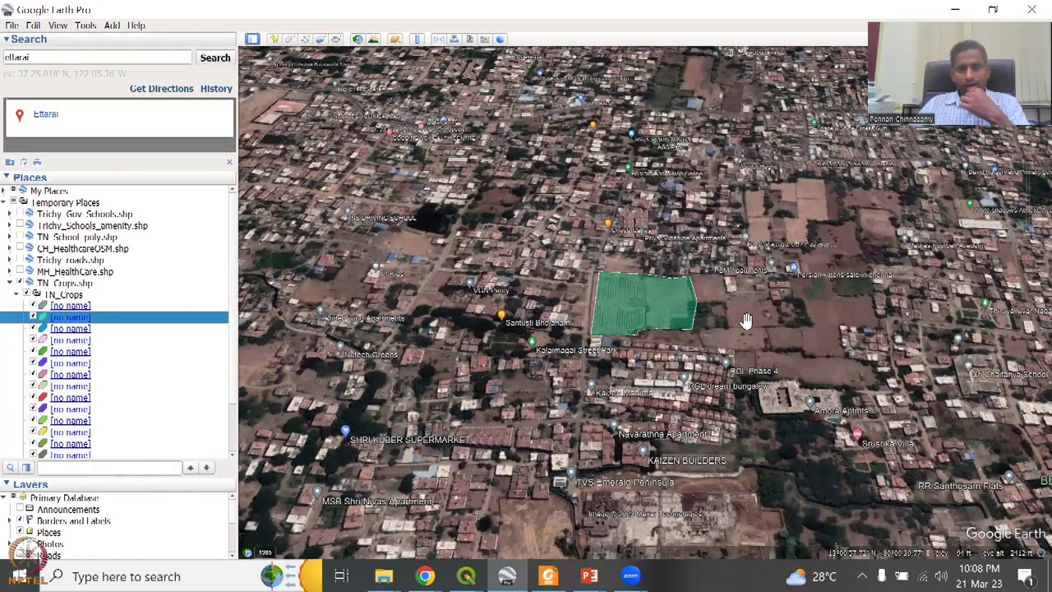
- Examine the second TN_Crops polygon up close and from farther out against the surrounding built-up area
scroll(631, 308, "up", 1)
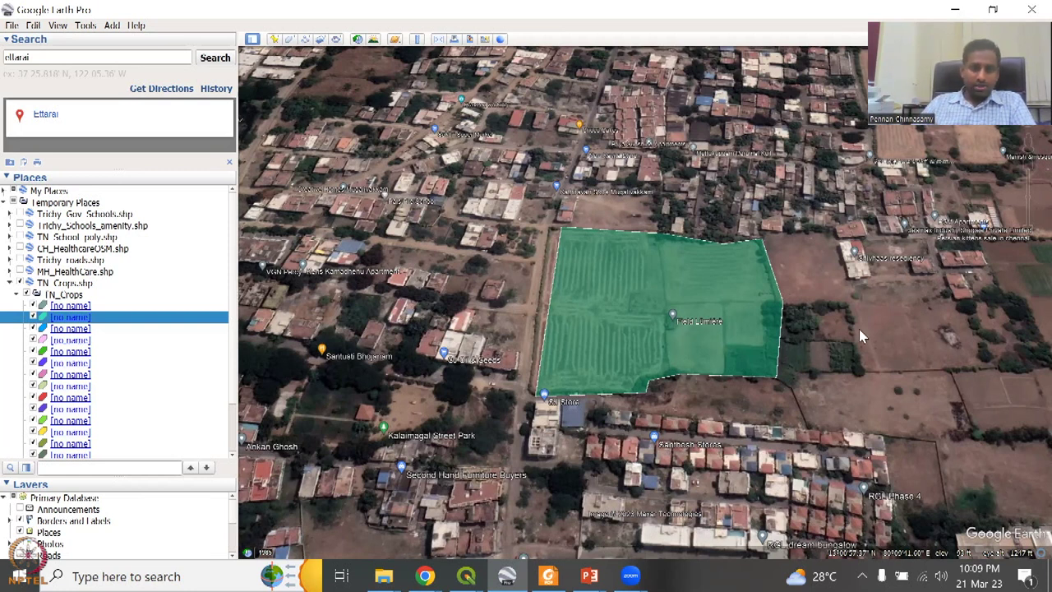
scroll(691, 356, "down", 3)
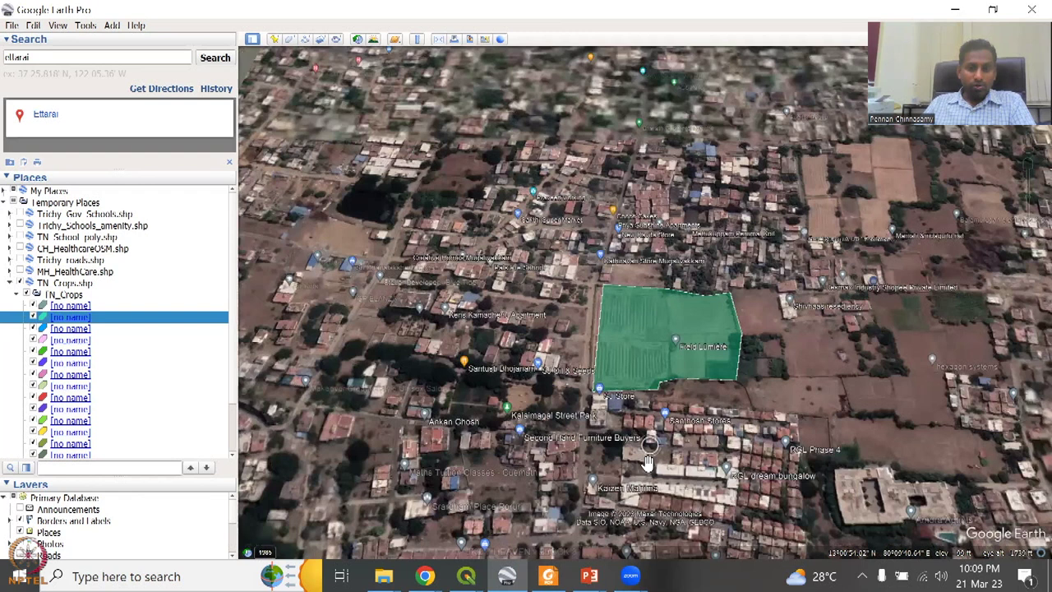
scroll(164, 403, "down", 2)
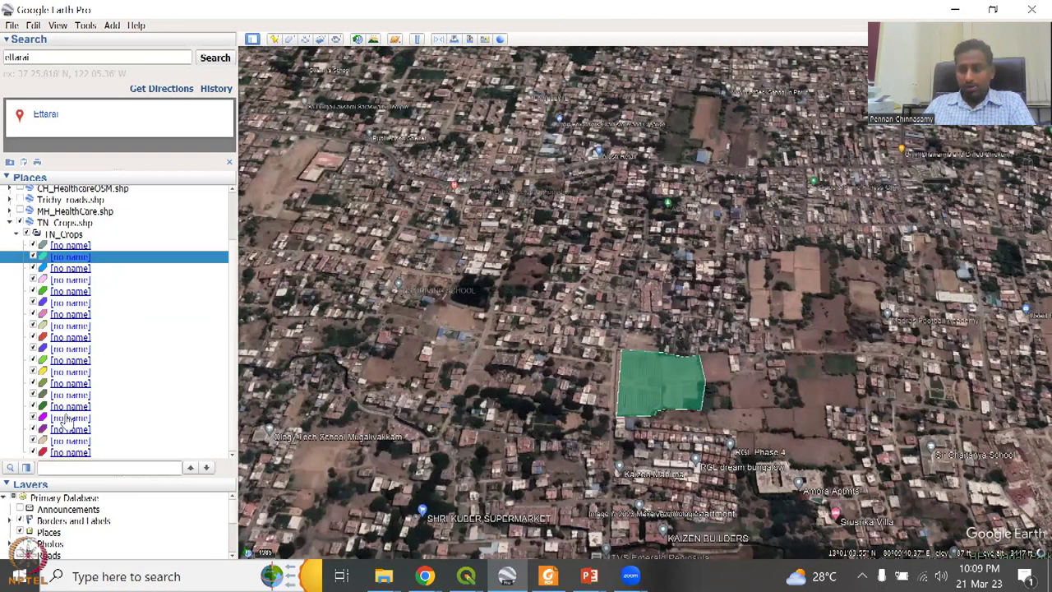
- Fly to the magenta polygon, fourth from the end of the TN_Crops folder, and set its area opacity to 50%
double_click(68, 418)
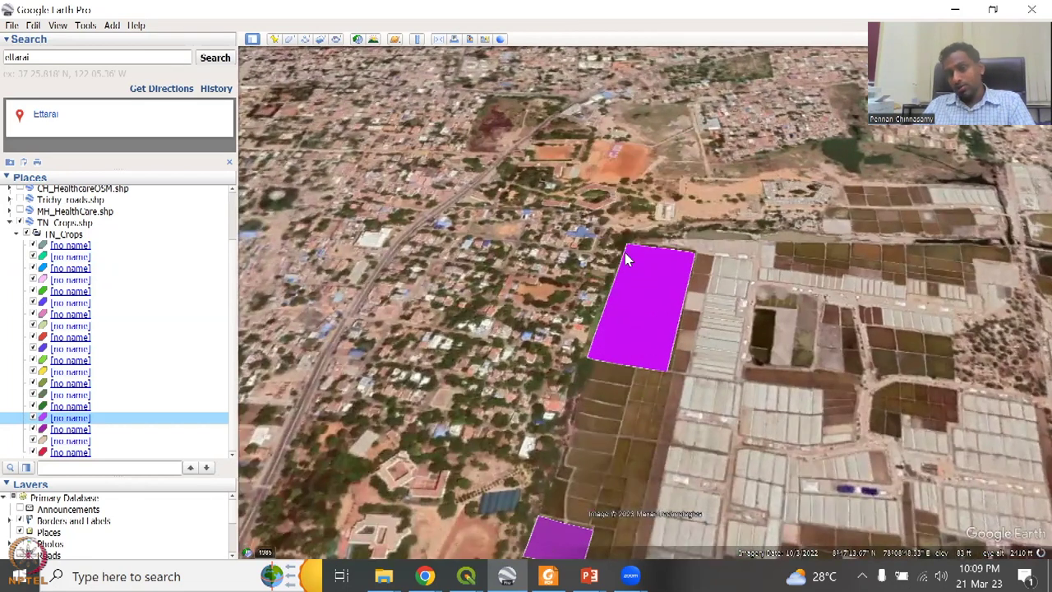
scroll(641, 334, "up", 1)
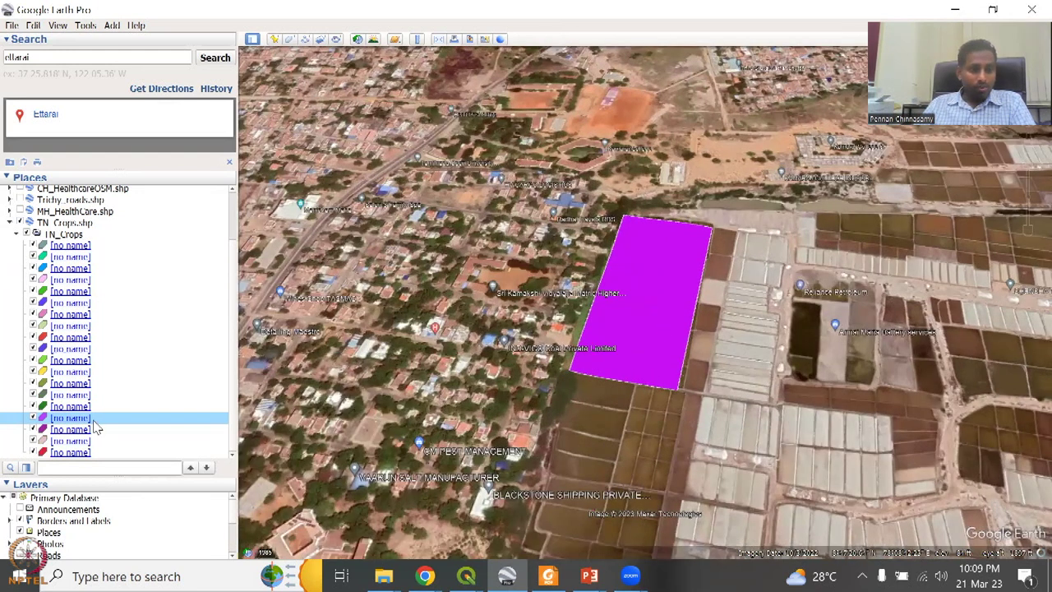
right_click(94, 422)
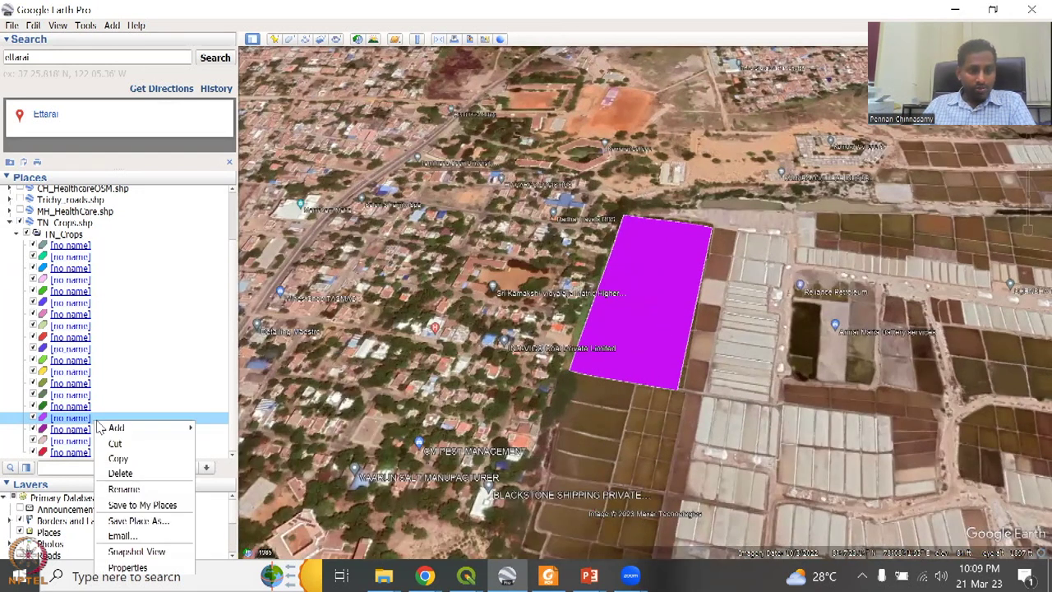
left_click(117, 566)
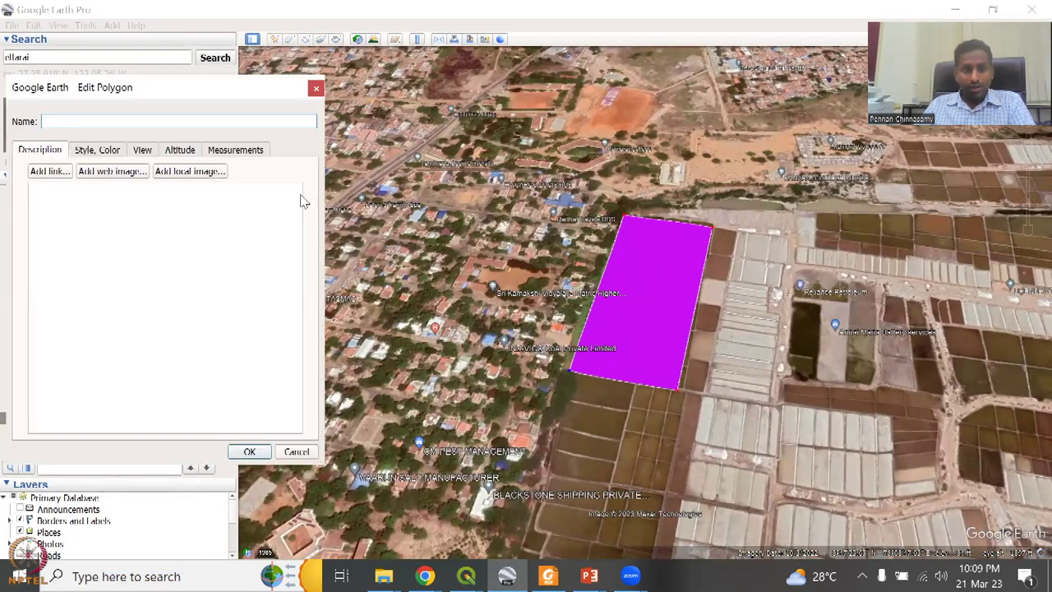
left_click(97, 155)
left_click_drag(195, 238, 214, 239)
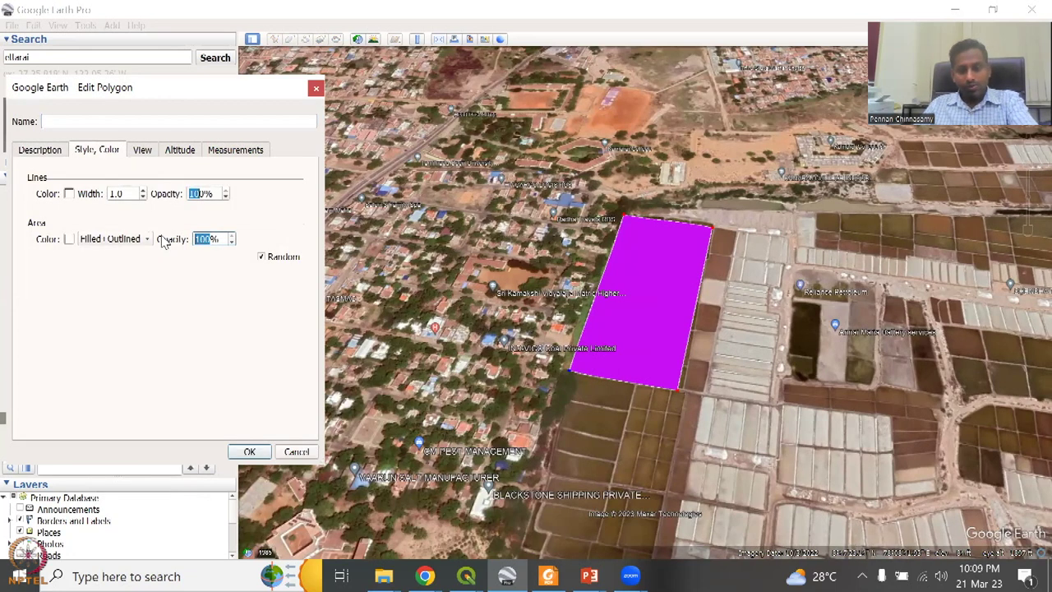
type("50")
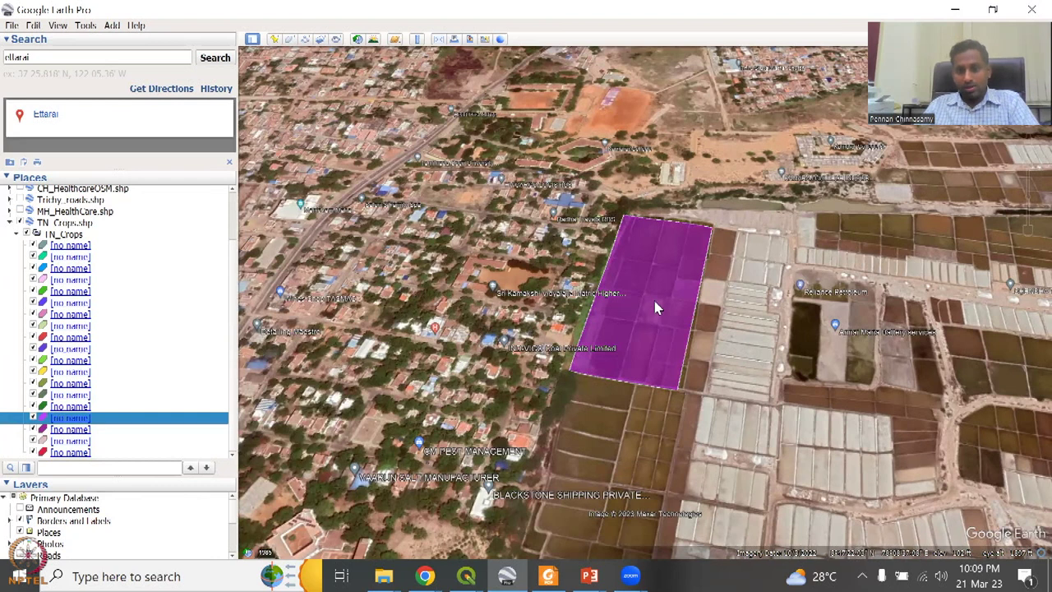
- Hide the magenta polygon and view the historical imagery of the plots beneath it back to July 2005
scroll(654, 301, "up", 2)
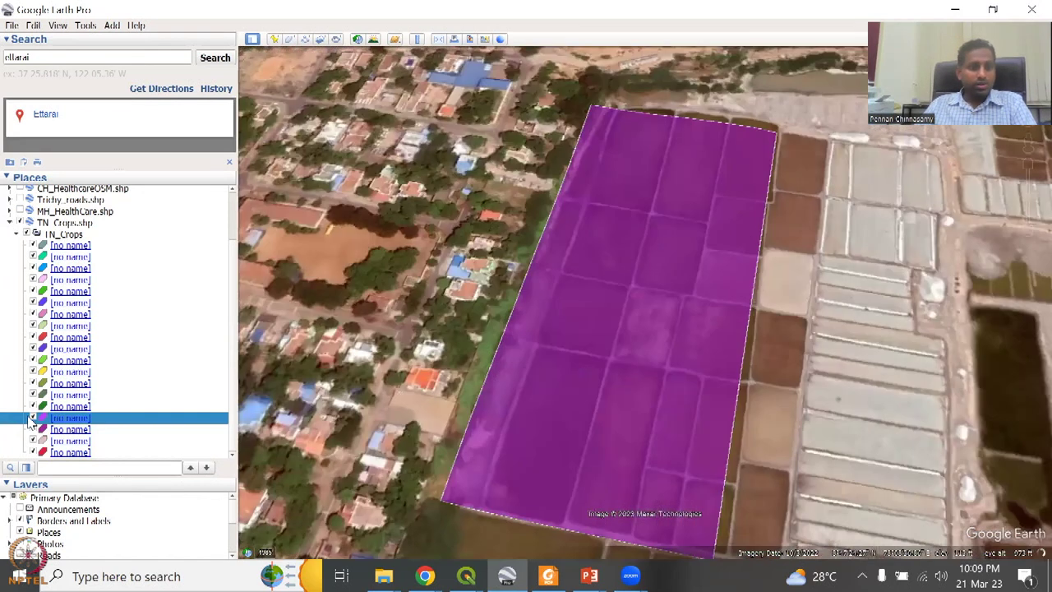
left_click(33, 418)
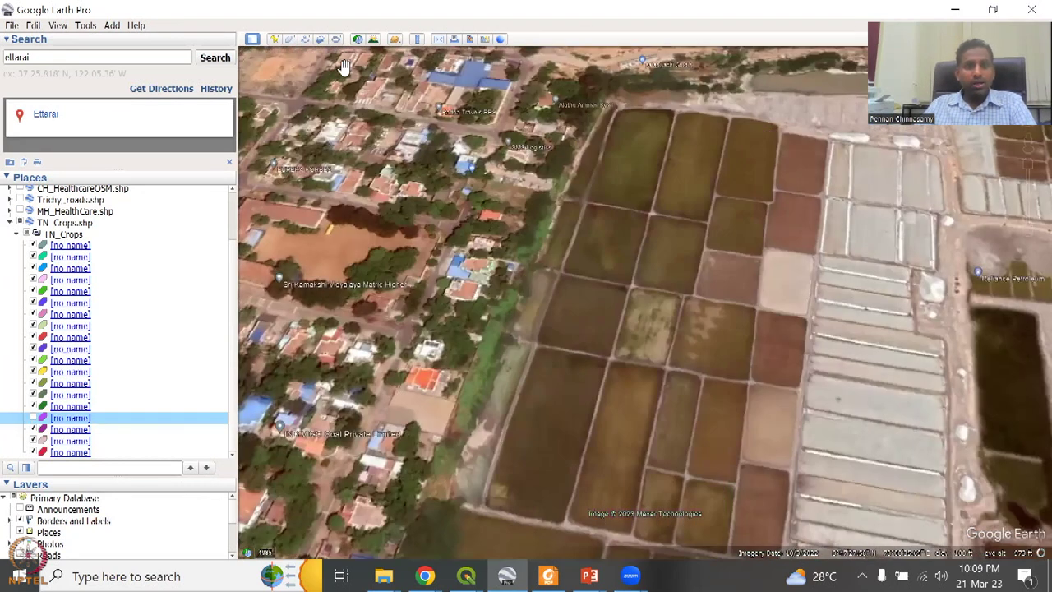
left_click(358, 40)
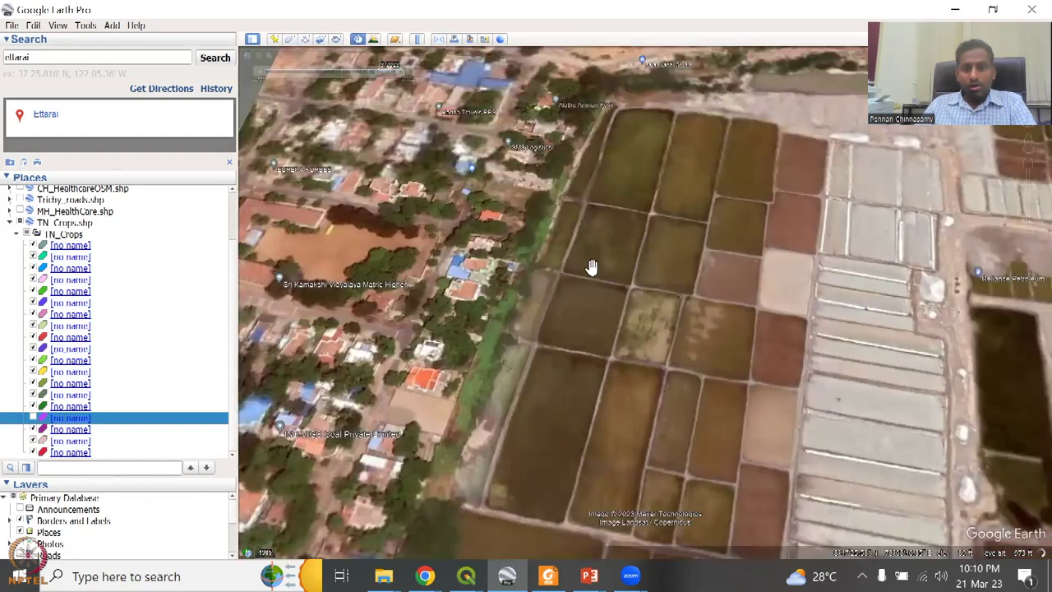
left_click_drag(405, 73, 369, 87)
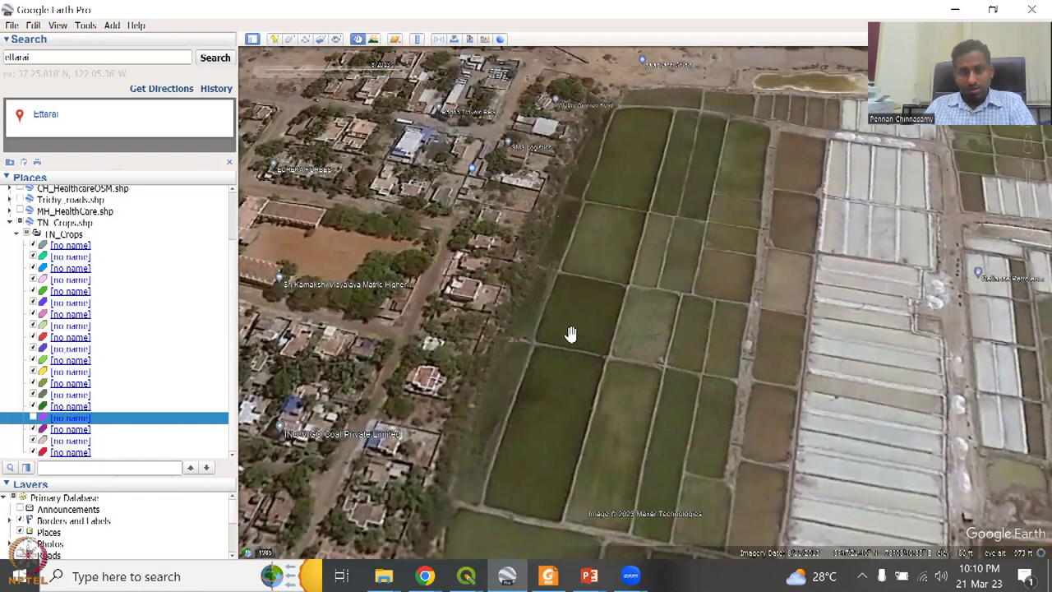
left_click_drag(370, 79, 336, 92)
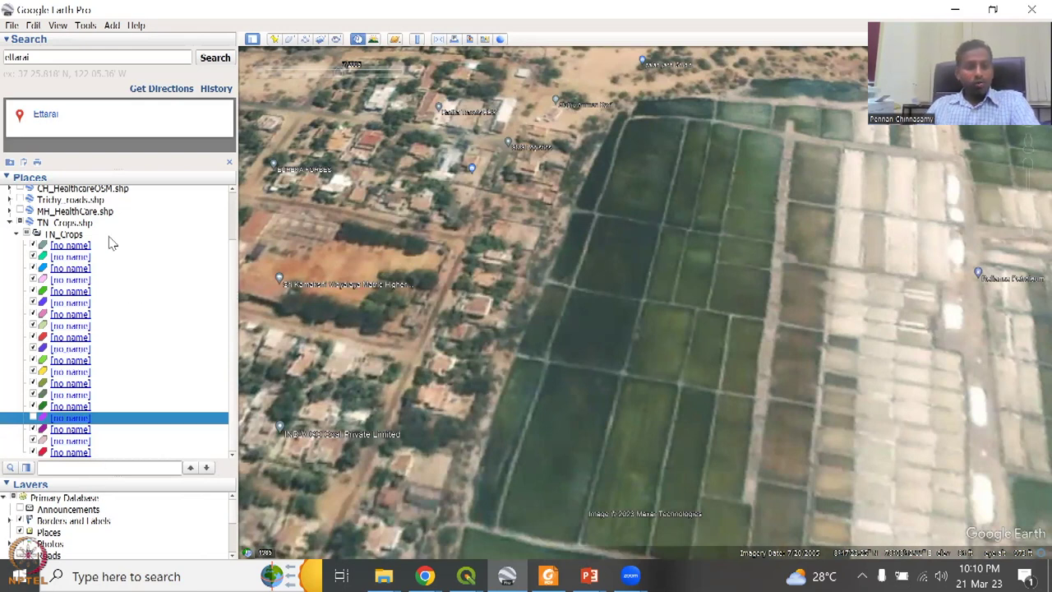
- Collapse the TN_Crops.shp folder and hide all of its polygons
left_click(17, 225)
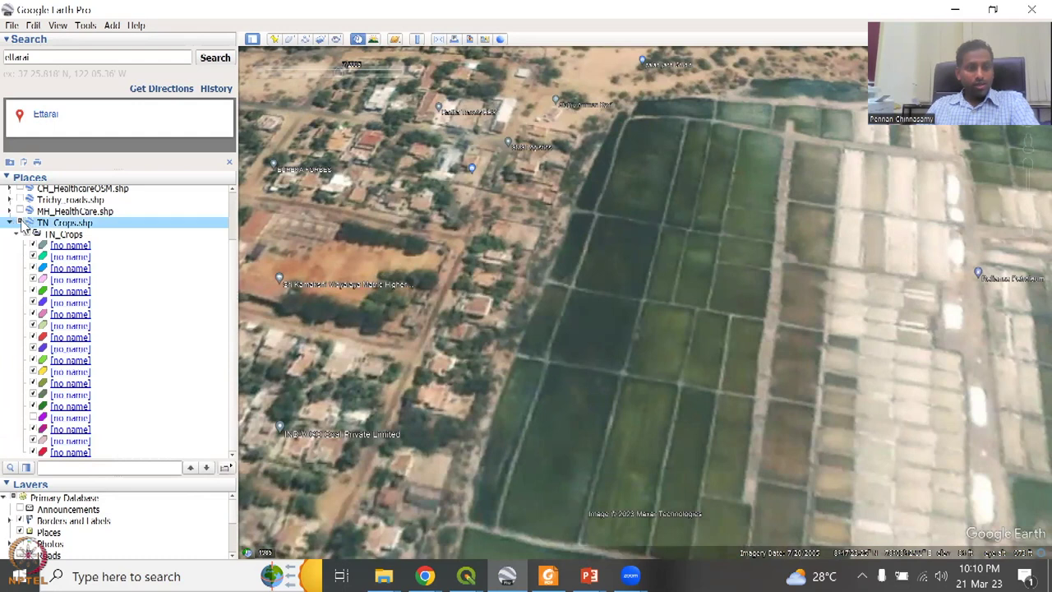
left_click(20, 223)
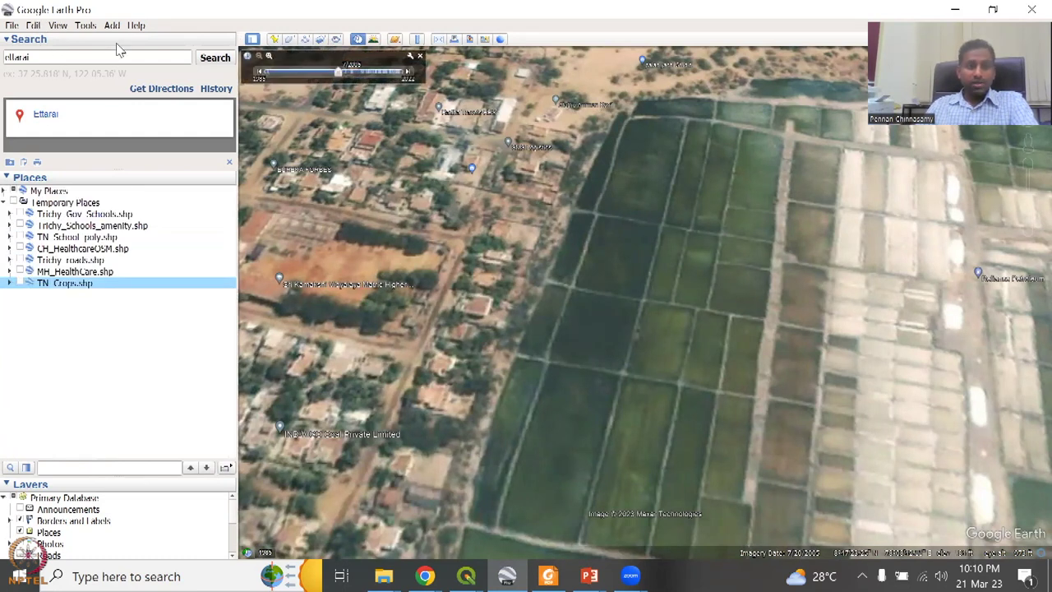
- Look through the shapefiles available for opening in the GIS folder and its OSM subfolder
left_click(14, 26)
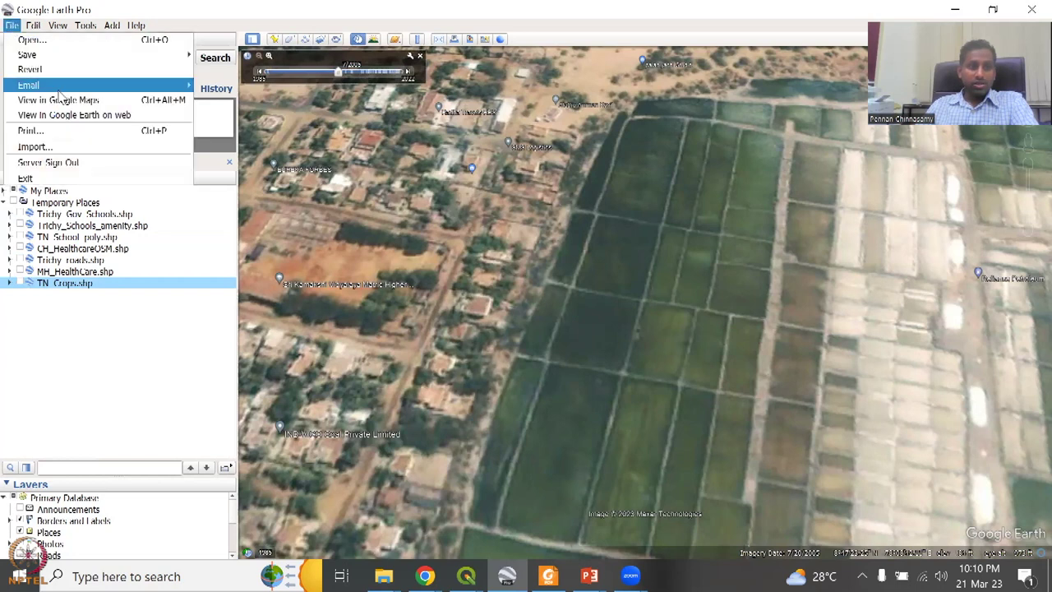
left_click(75, 43)
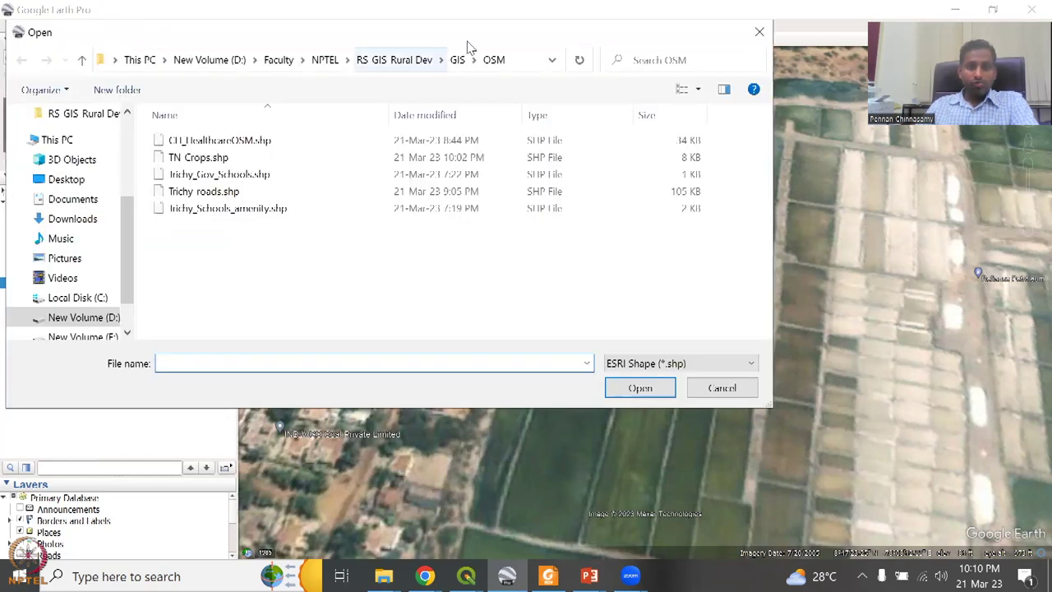
left_click(457, 60)
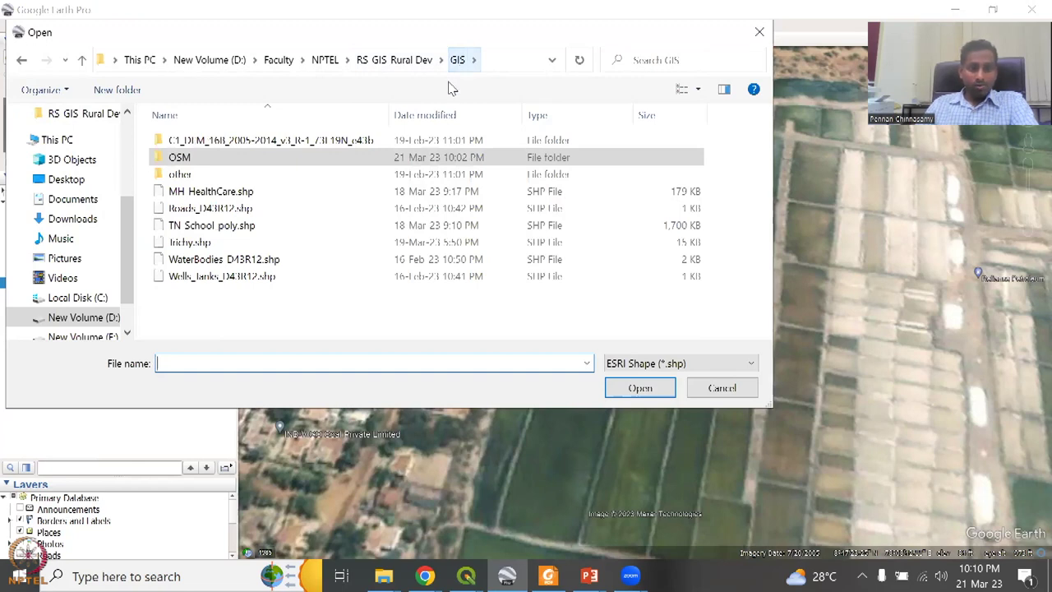
double_click(259, 159)
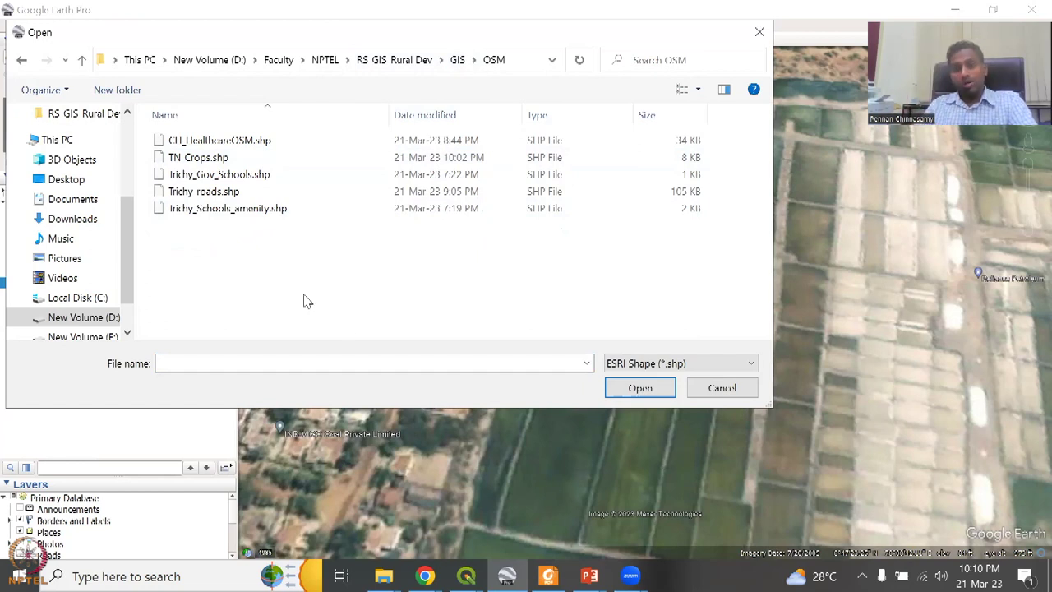
left_click(722, 388)
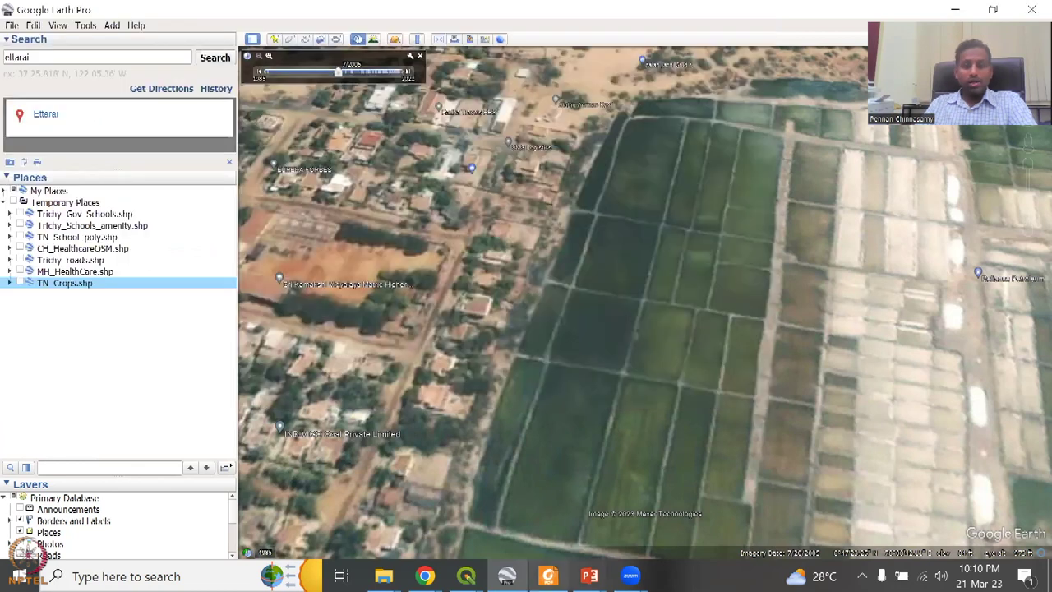
- Switch to QGIS, closing the India Full states and TN Crops attribute tables and the old QuickOSM window
mouse_move(466, 575)
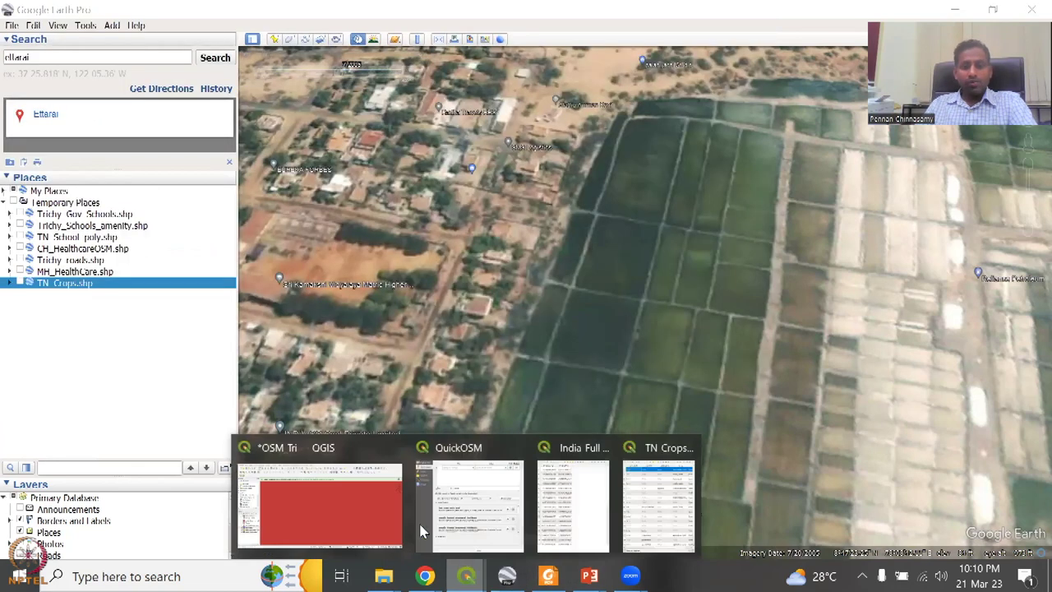
left_click(580, 507)
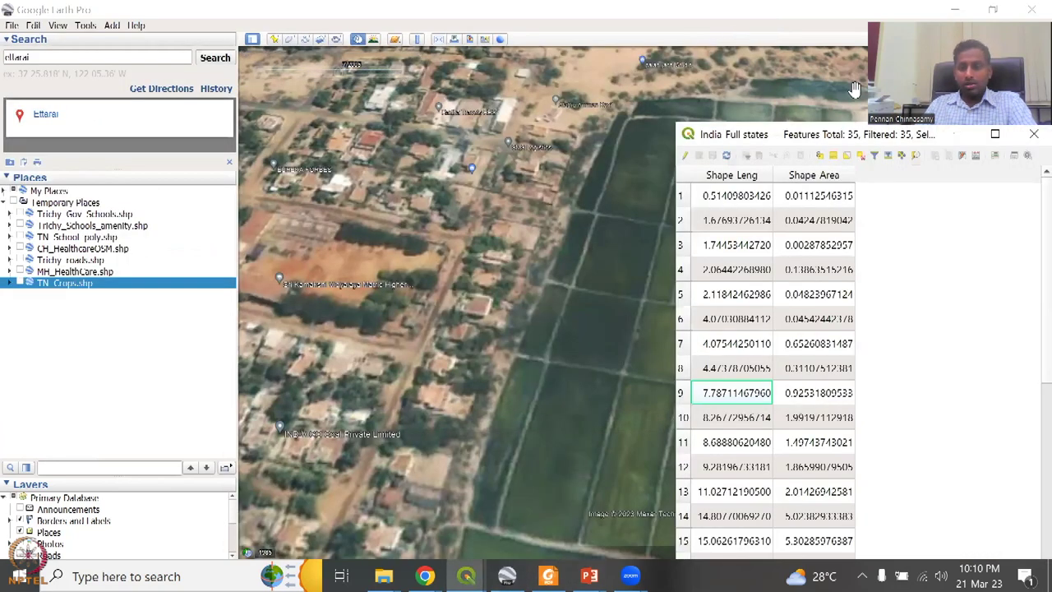
left_click(366, 121)
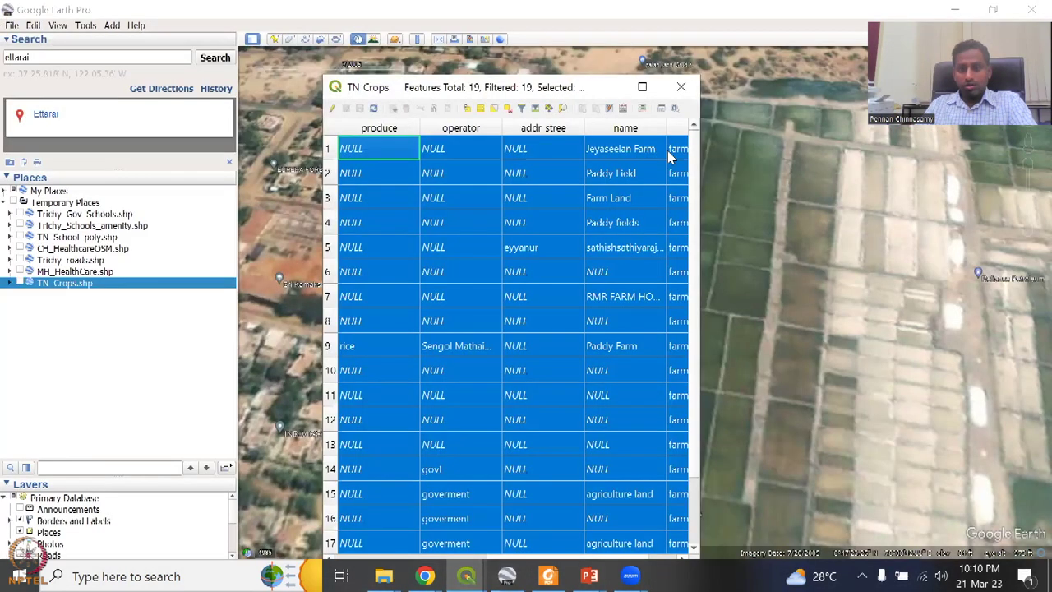
left_click(684, 84)
mouse_move(466, 576)
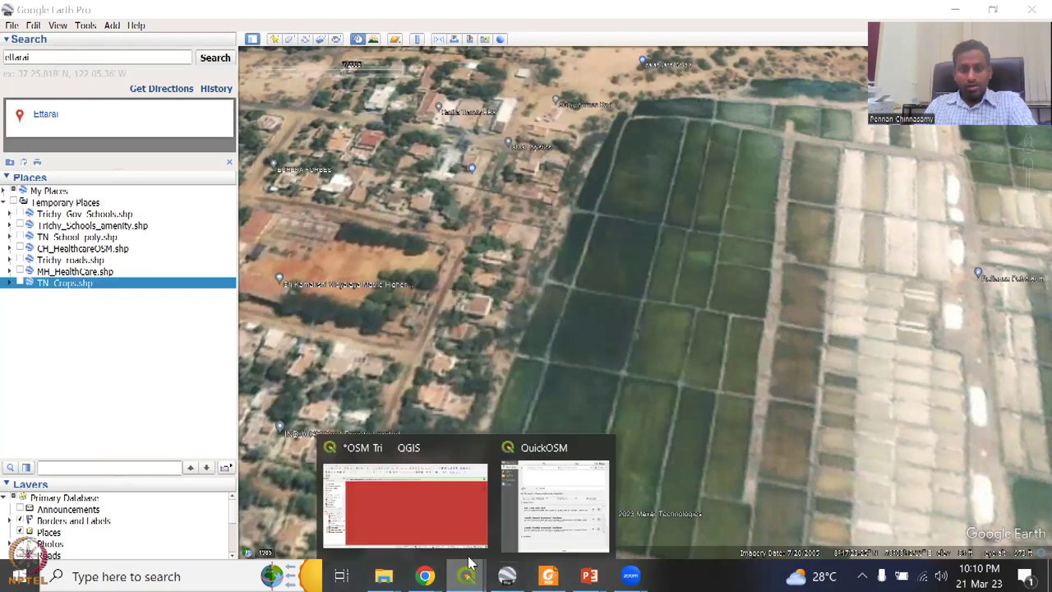
left_click(575, 518)
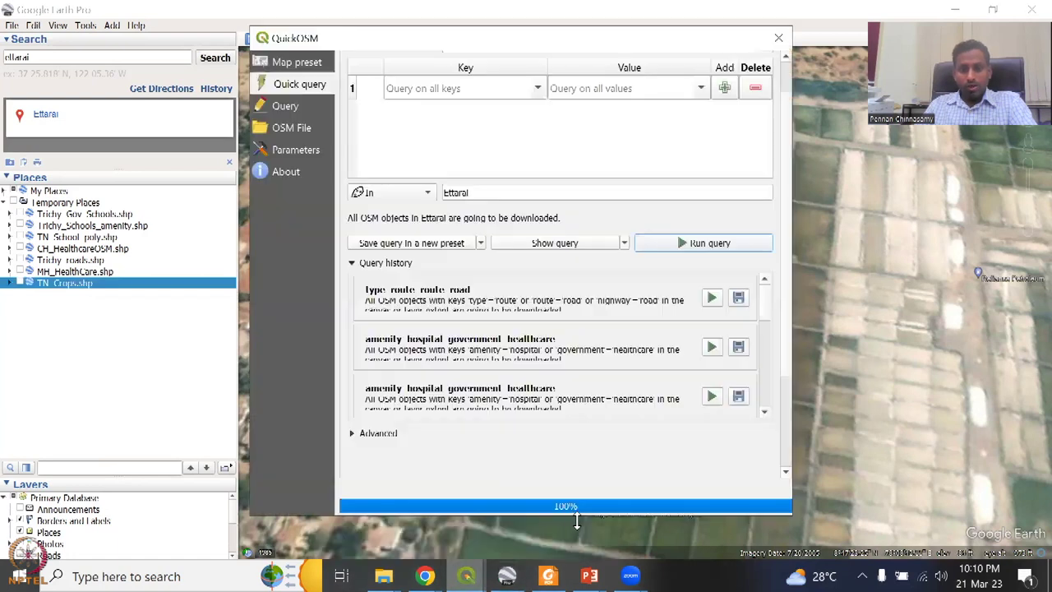
left_click(779, 38)
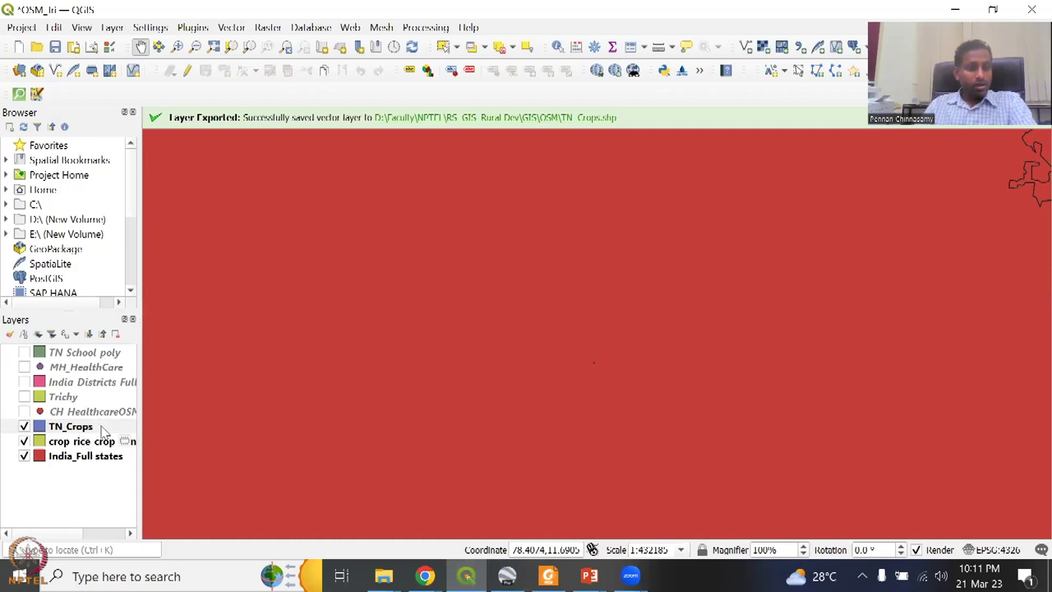
- Zoom to the full extent of the India_Full states layer and select the Maharashtra polygon on the map
right_click(107, 462)
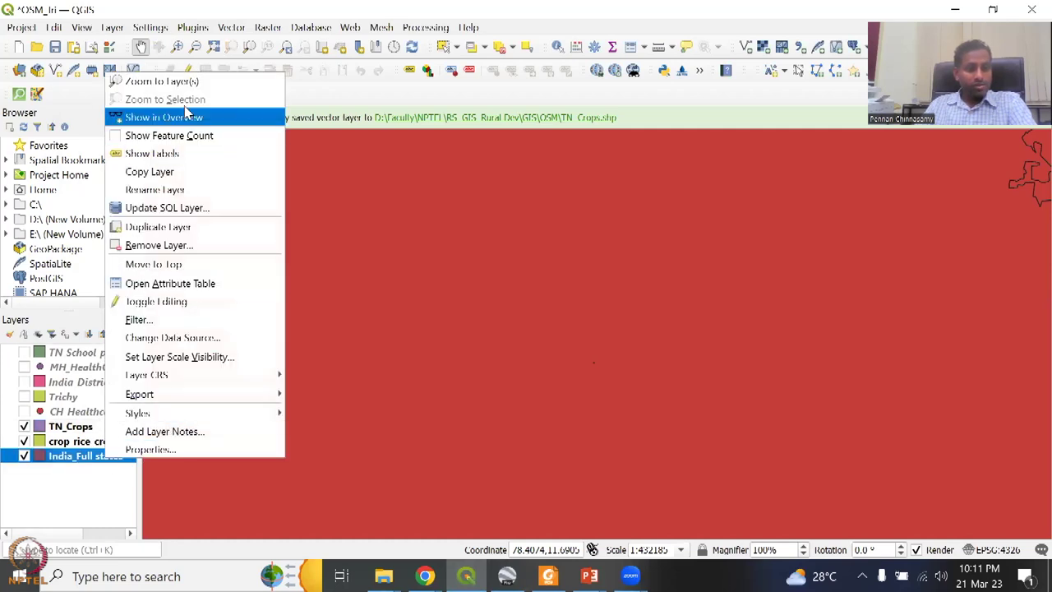
left_click(148, 79)
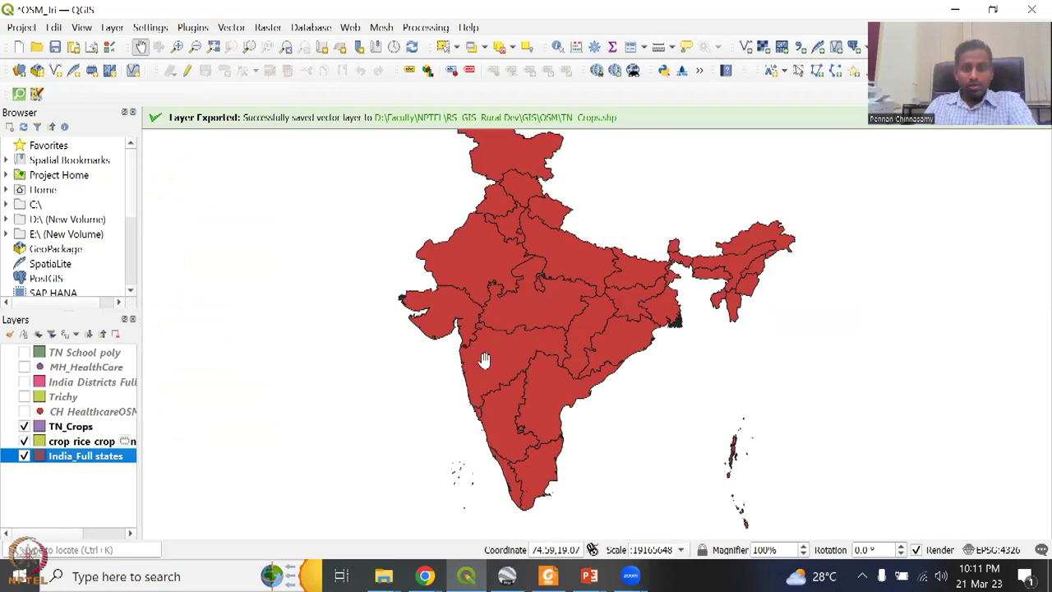
left_click(444, 48)
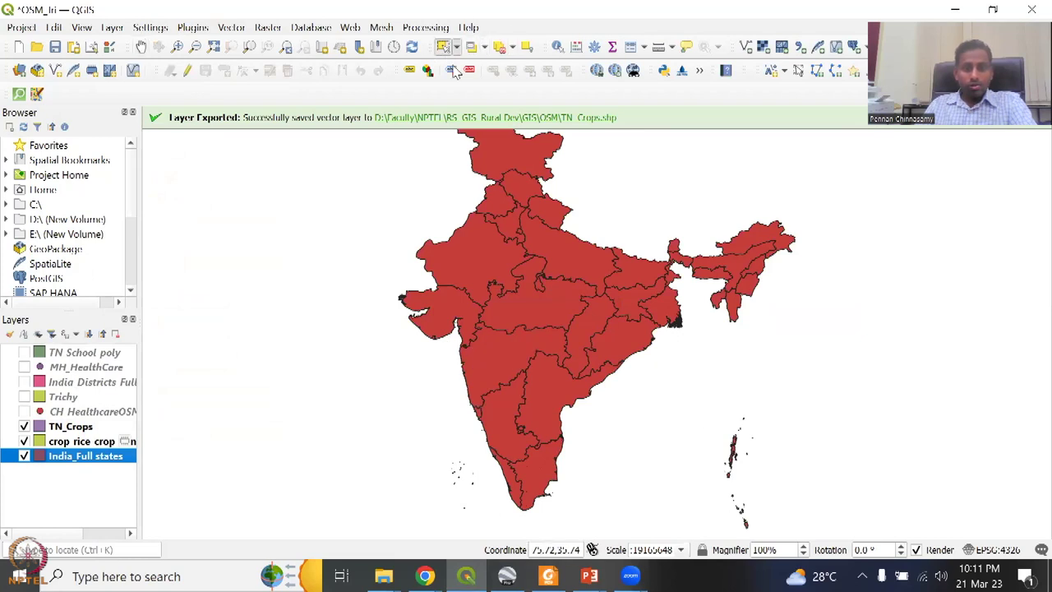
left_click(484, 361)
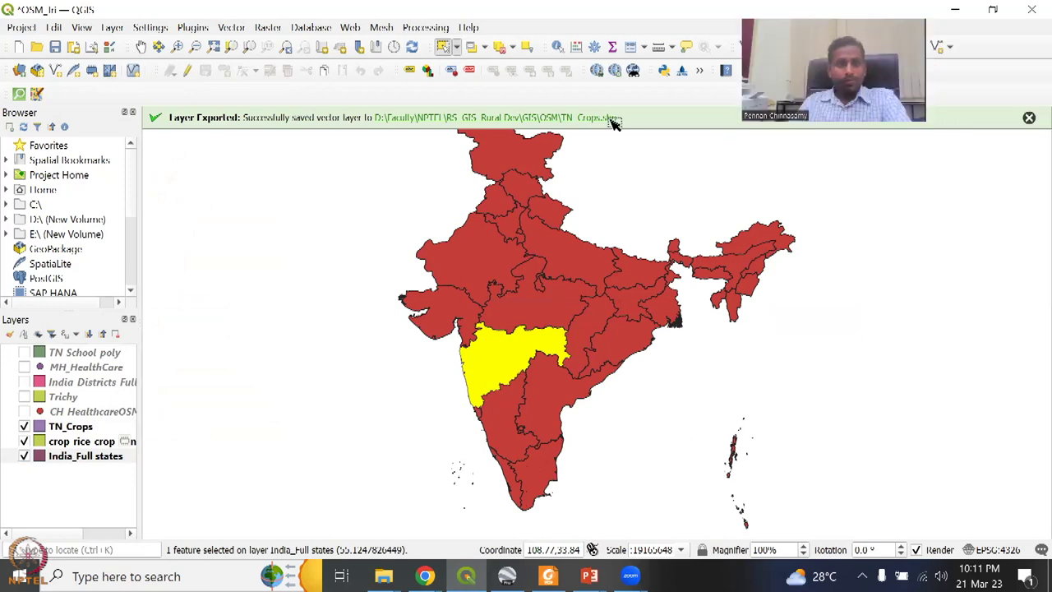
- Start a new QuickOSM quick query with the key crop and the value sugarcane
left_click(238, 27)
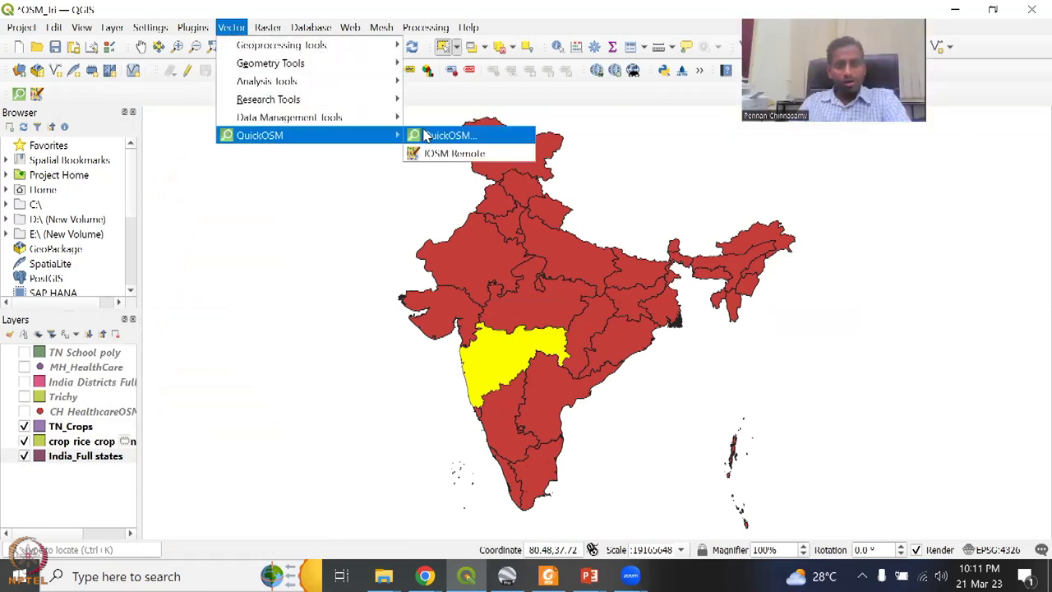
left_click(428, 135)
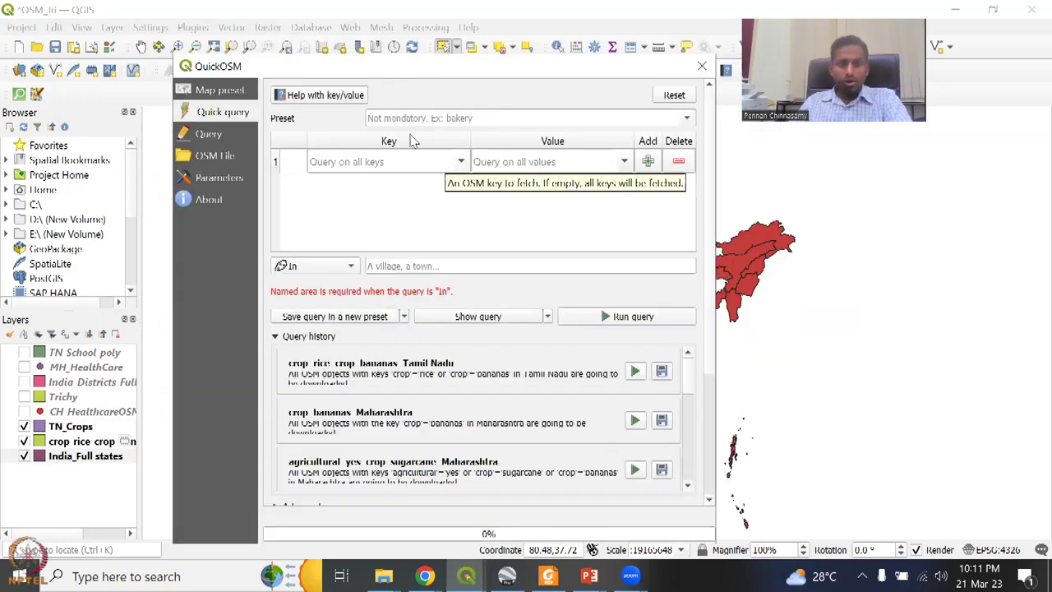
left_click(392, 164)
type("crop")
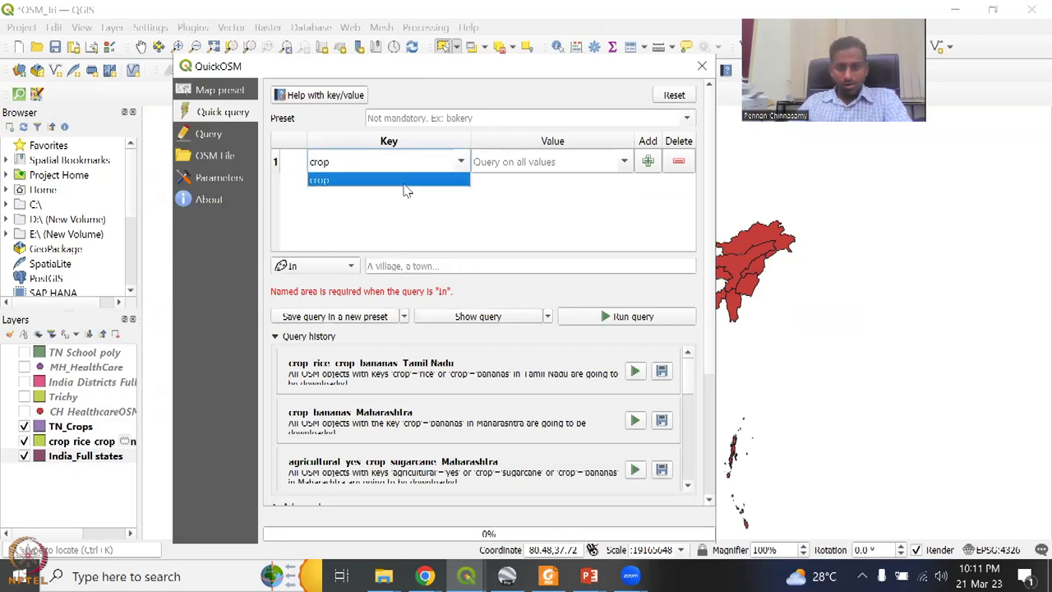
left_click(403, 181)
left_click(514, 162)
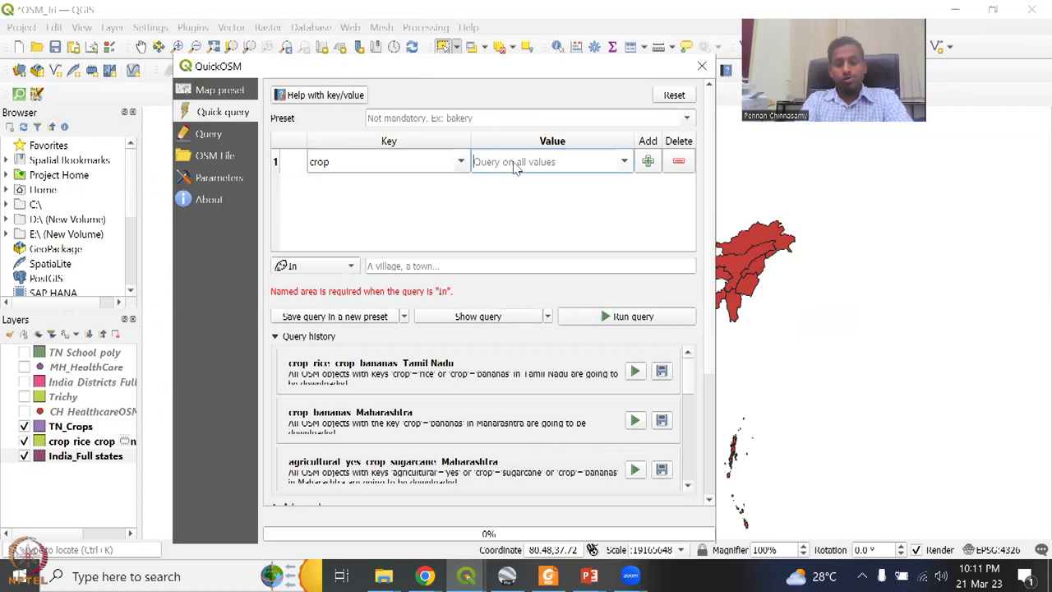
type("suga")
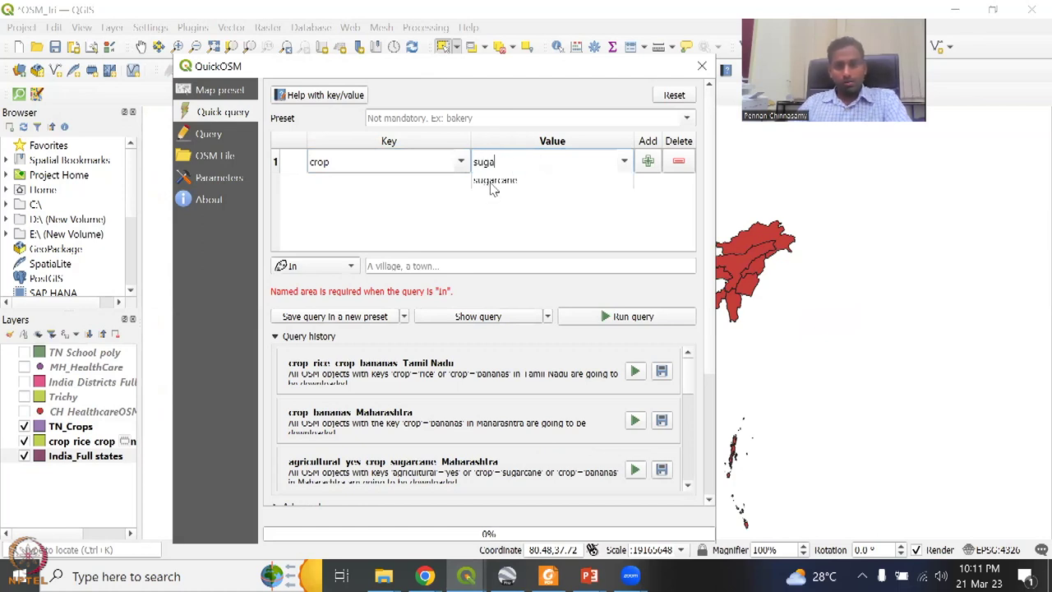
left_click(495, 180)
- Add a second query condition, combined with Or, using the key crop and the value bananas
left_click(647, 161)
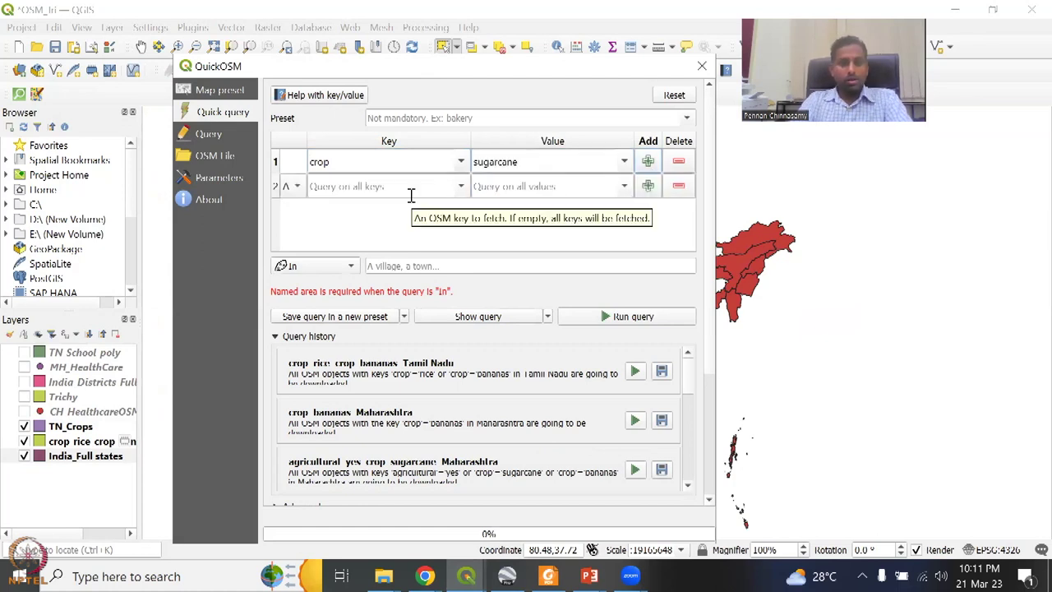
left_click(411, 189)
type("cr")
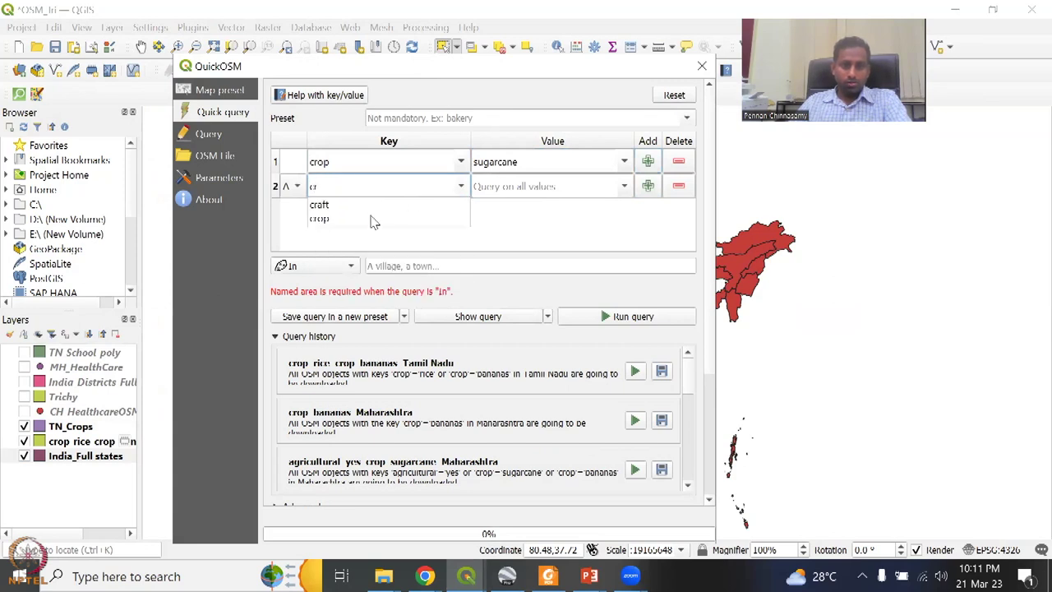
left_click(329, 220)
left_click(292, 186)
left_click(295, 202)
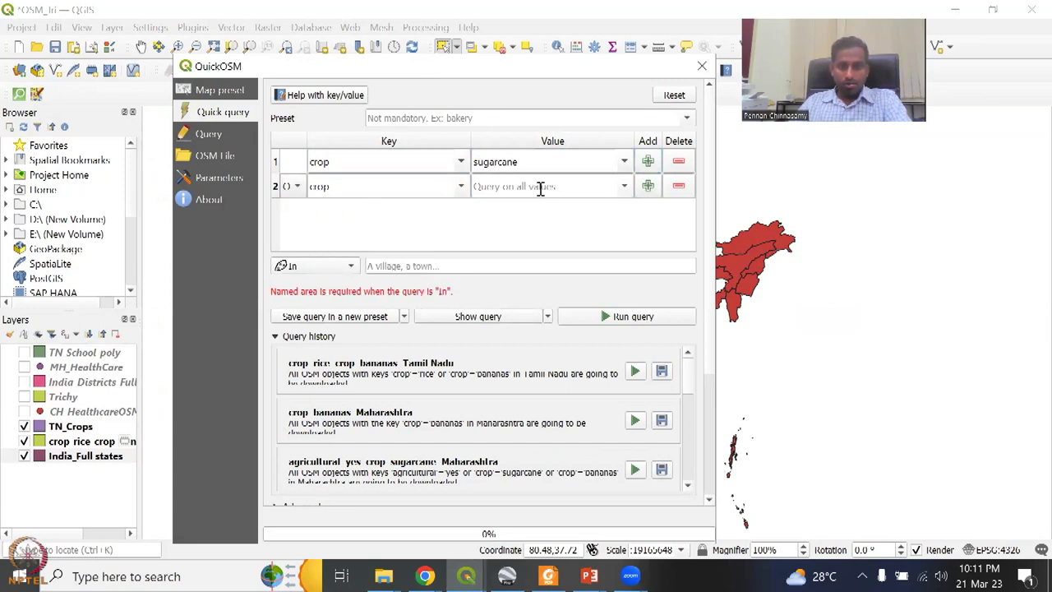
left_click(540, 188)
type("bana")
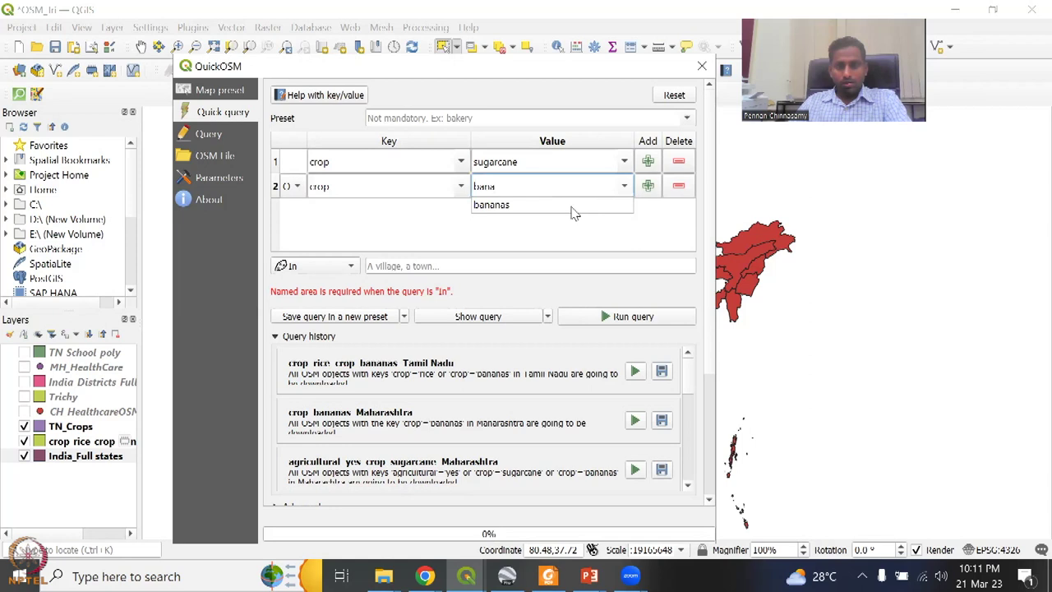
left_click(574, 206)
- Limit the query to the layer extent of India_Full states, using only selected features
left_click(342, 268)
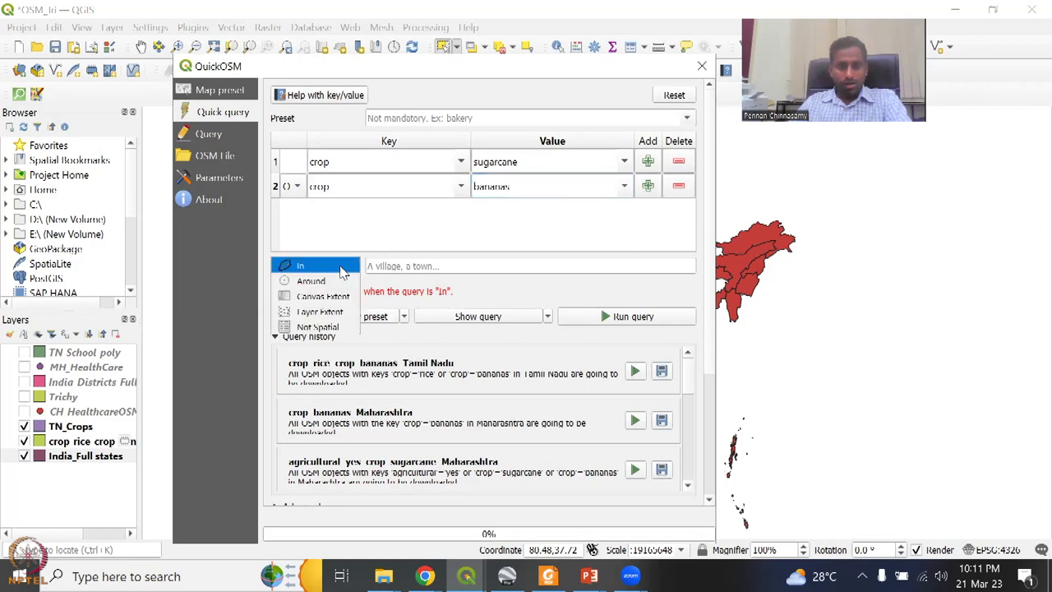
left_click(342, 309)
left_click(580, 268)
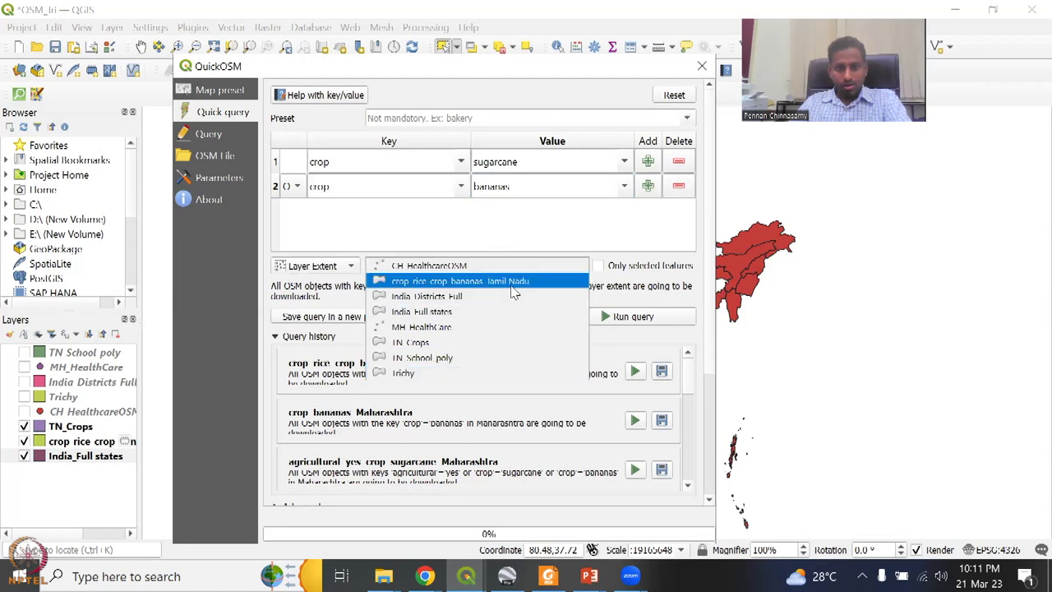
left_click(541, 311)
left_click(599, 266)
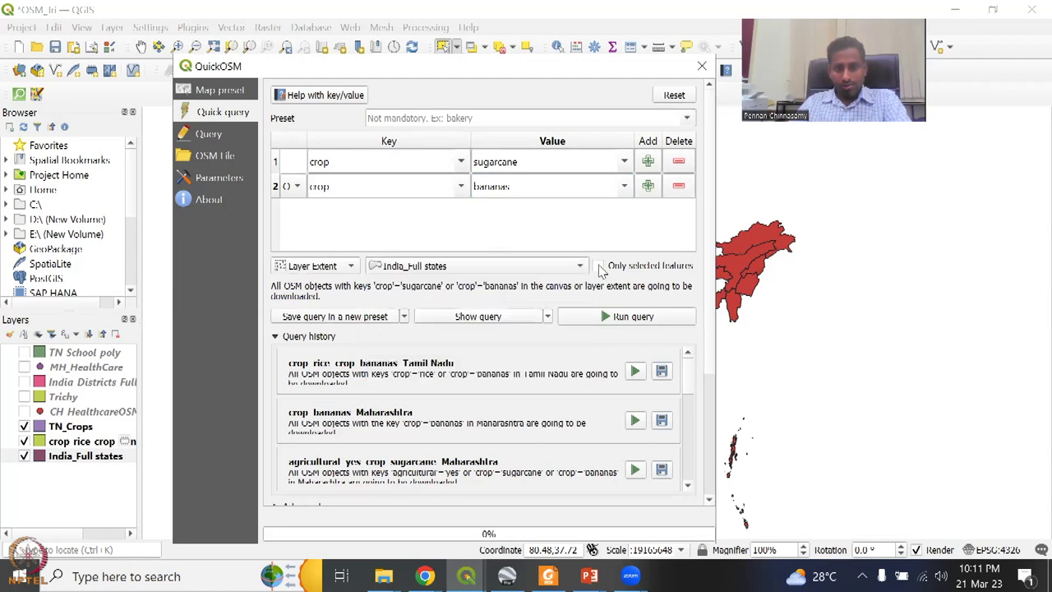
- Check the advanced query options, run the sugarcane and bananas query, and close QuickOSM
left_click(278, 338)
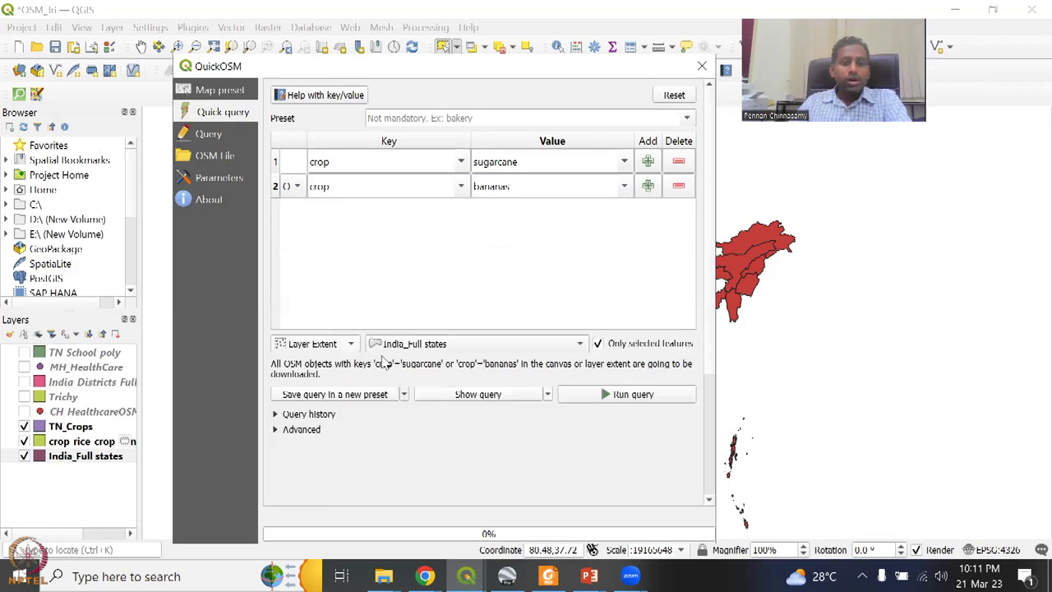
left_click(277, 428)
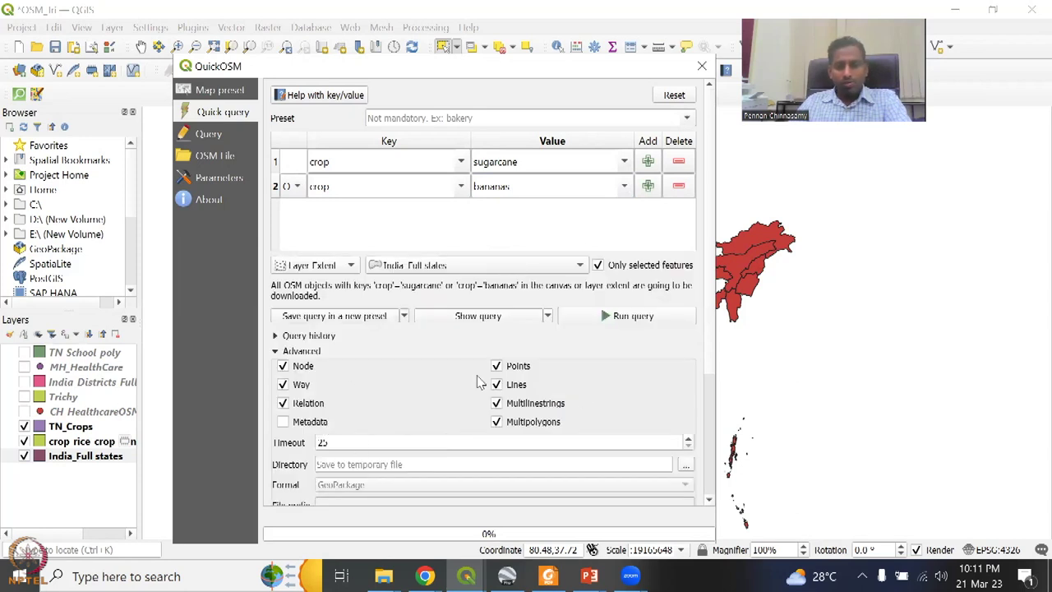
left_click(635, 317)
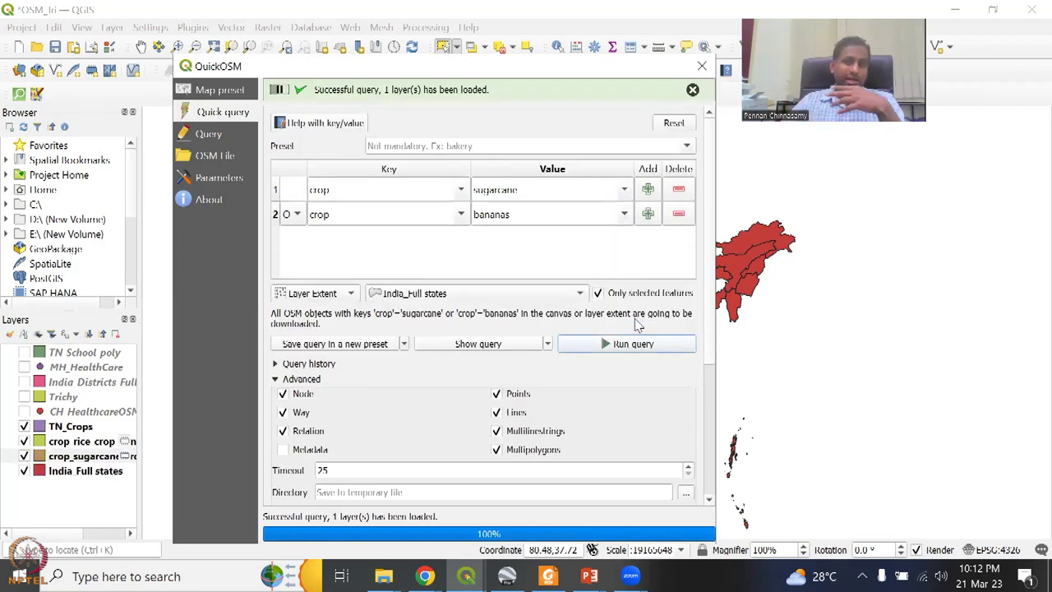
left_click(701, 66)
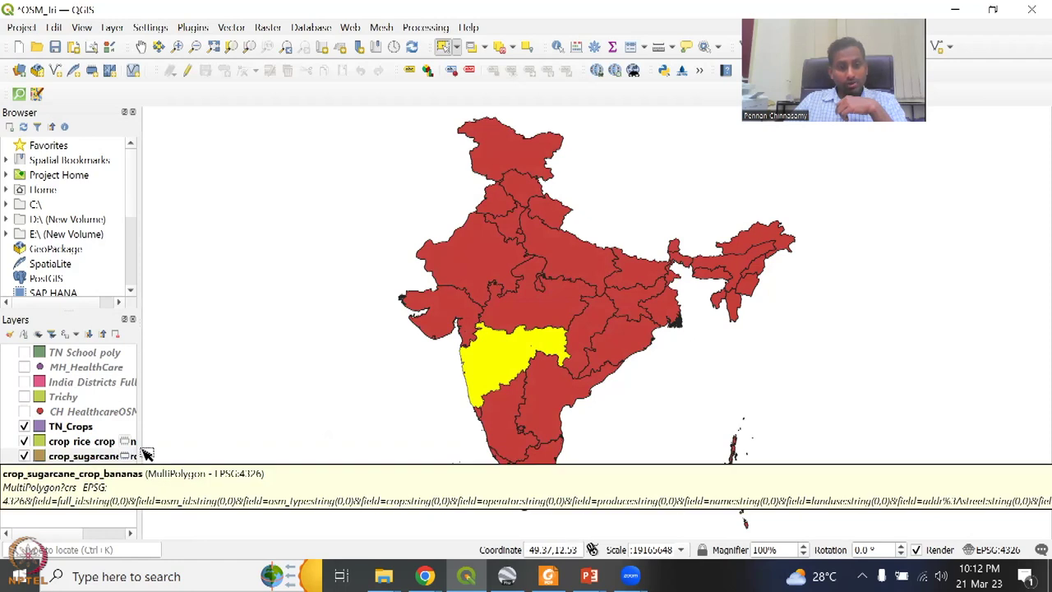
- Export the crop_sugarcane_crop_bananas layer as the ESRI Shapefile MH_Sugarcane_Banana.shp in the OSM folder, adding it to the map
left_click(136, 457)
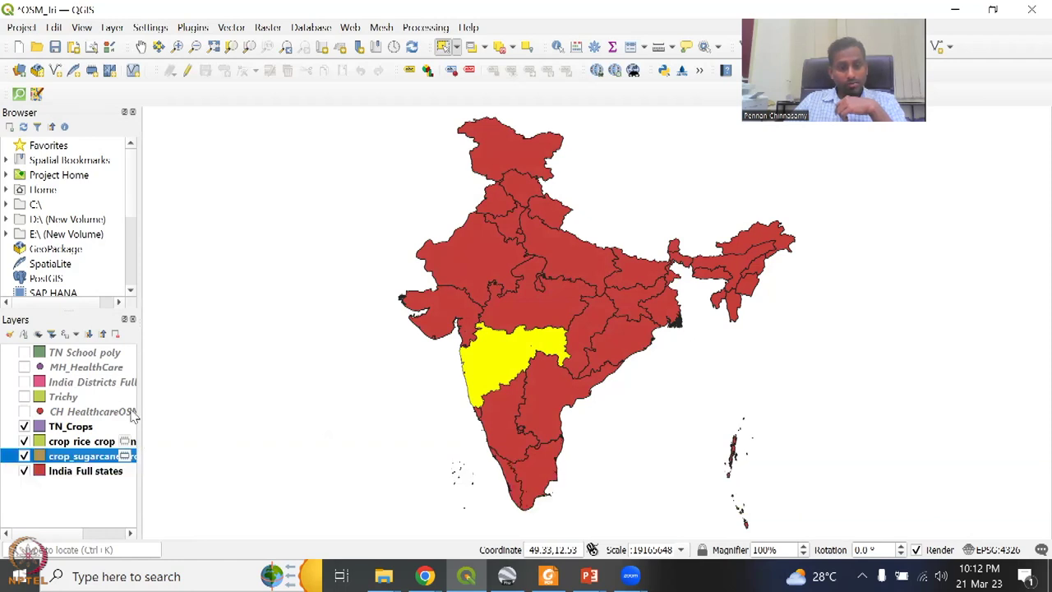
left_click_drag(140, 403, 270, 408)
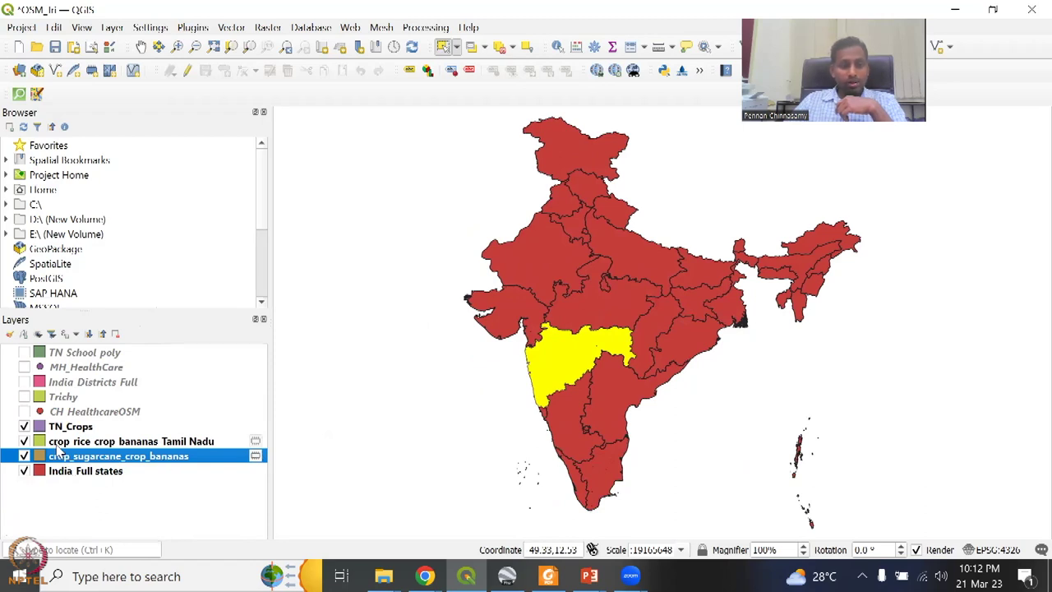
right_click(196, 463)
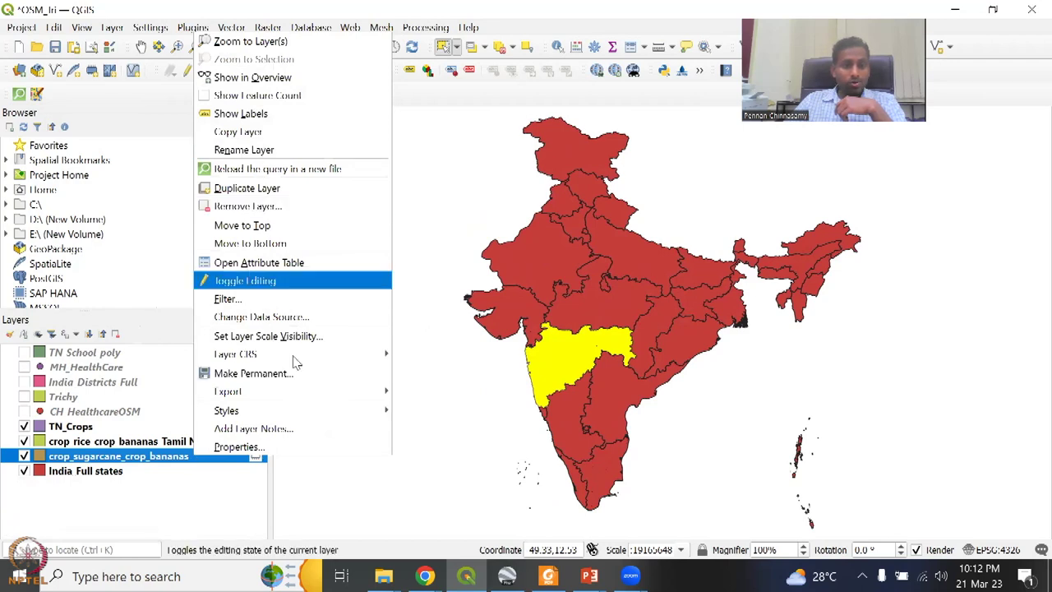
left_click(421, 401)
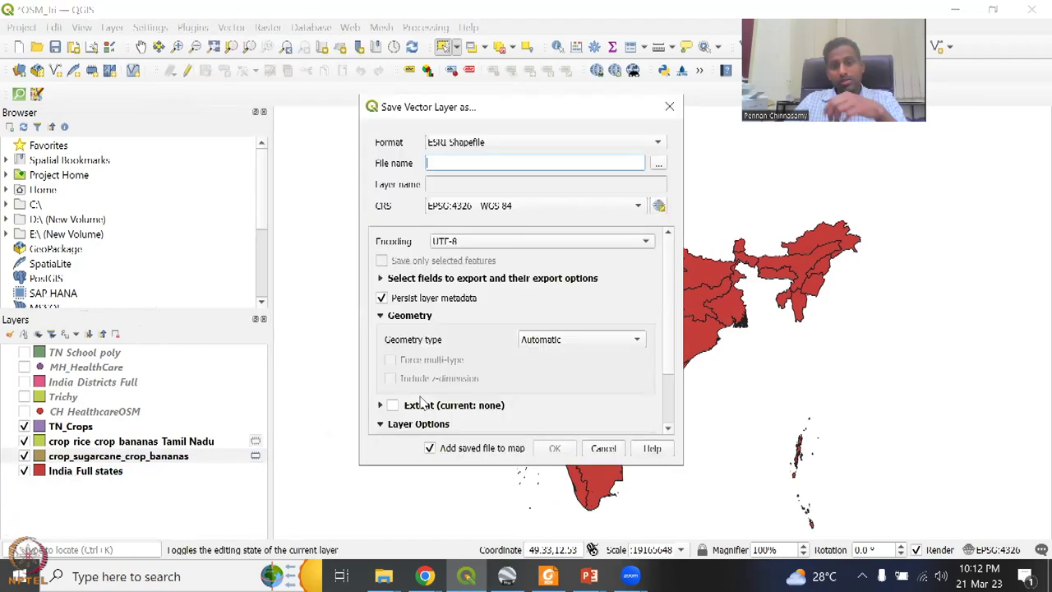
left_click(660, 165)
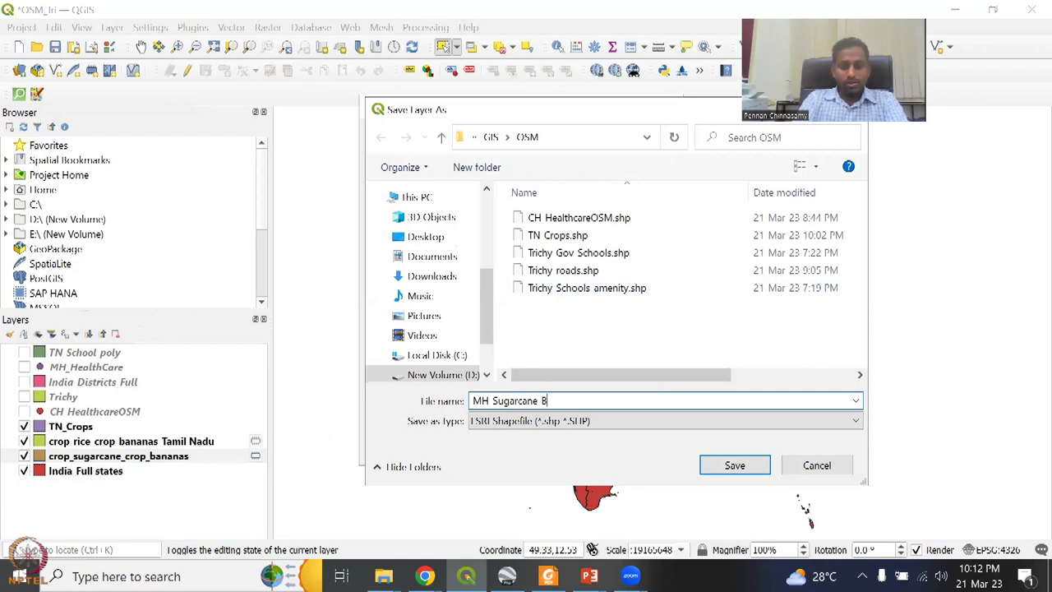
key("Return")
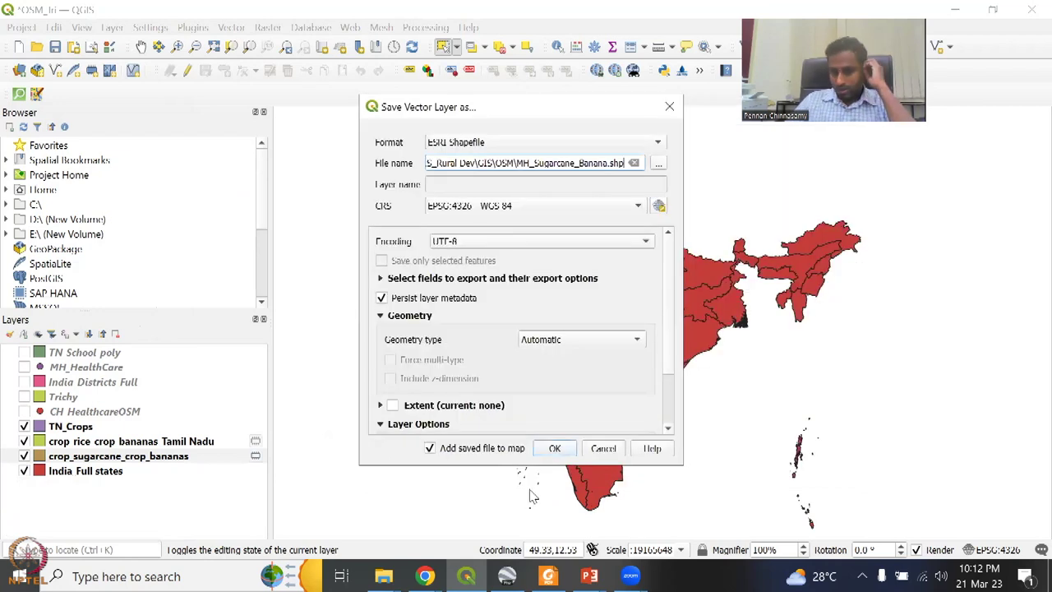
left_click(558, 449)
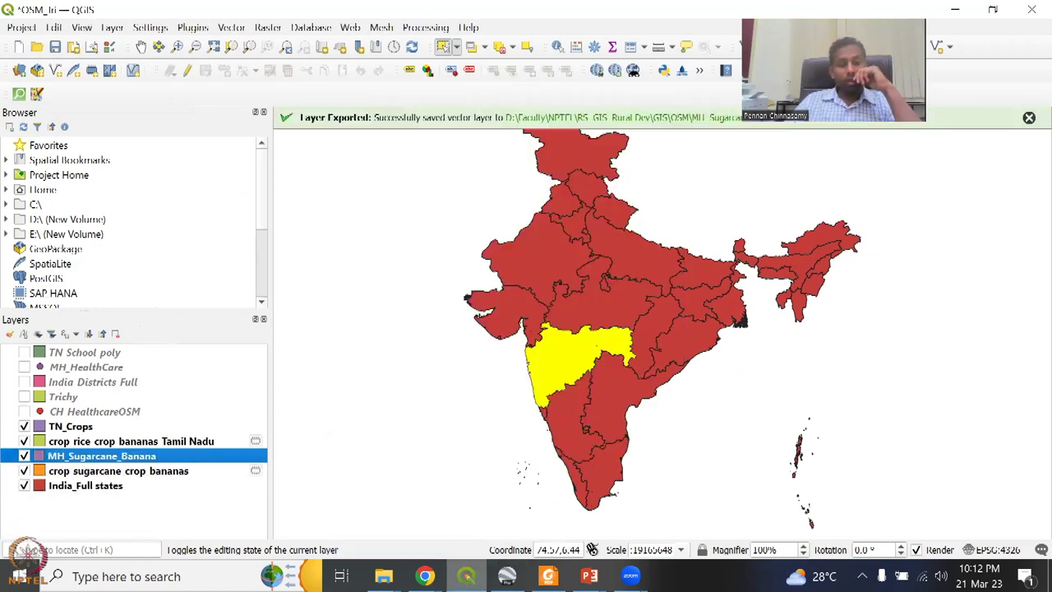
- Switch to Google Earth Pro and open MH_Sugarcane_Banana.shp, applying a style template to its features
left_click(507, 576)
left_click(12, 26)
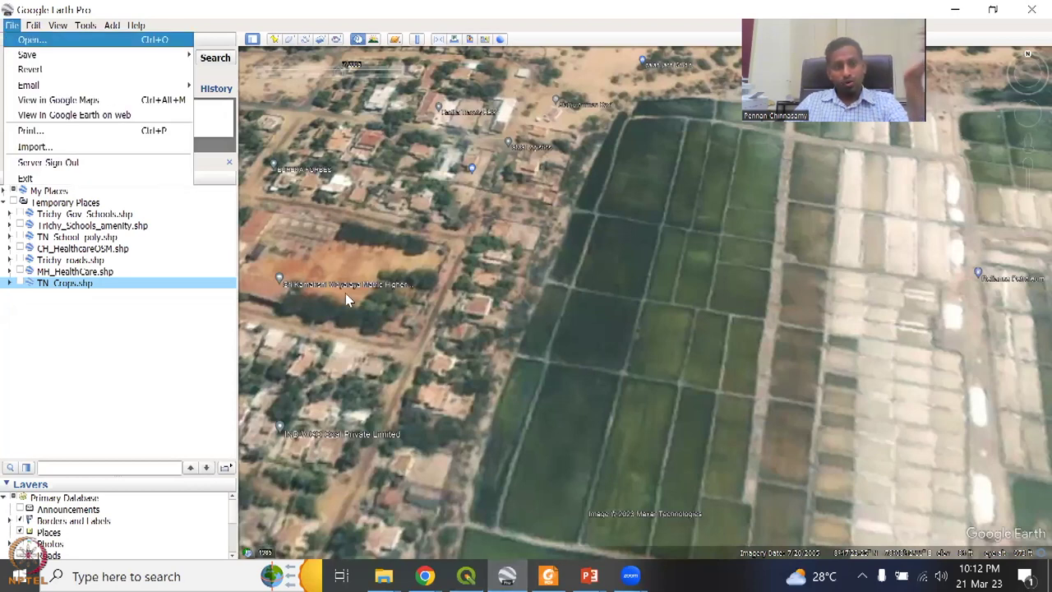
left_click(31, 39)
left_click(212, 157)
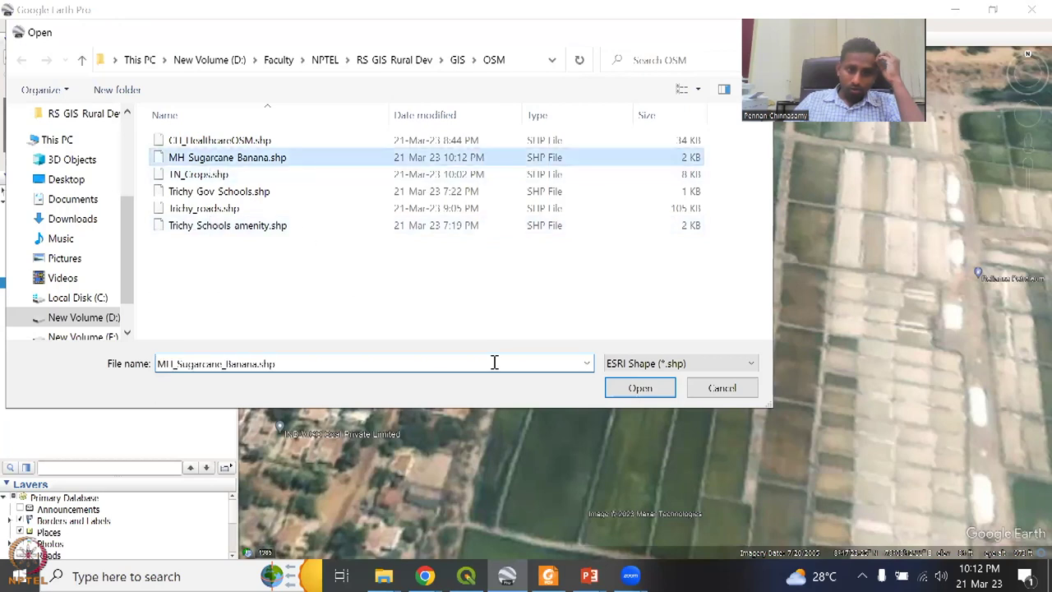
left_click(639, 390)
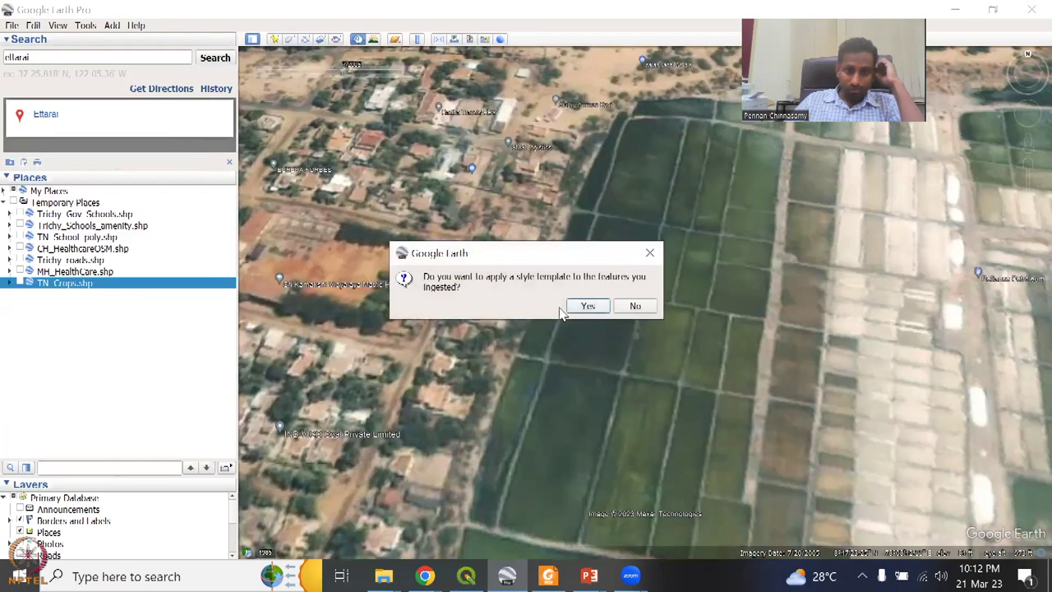
left_click(588, 307)
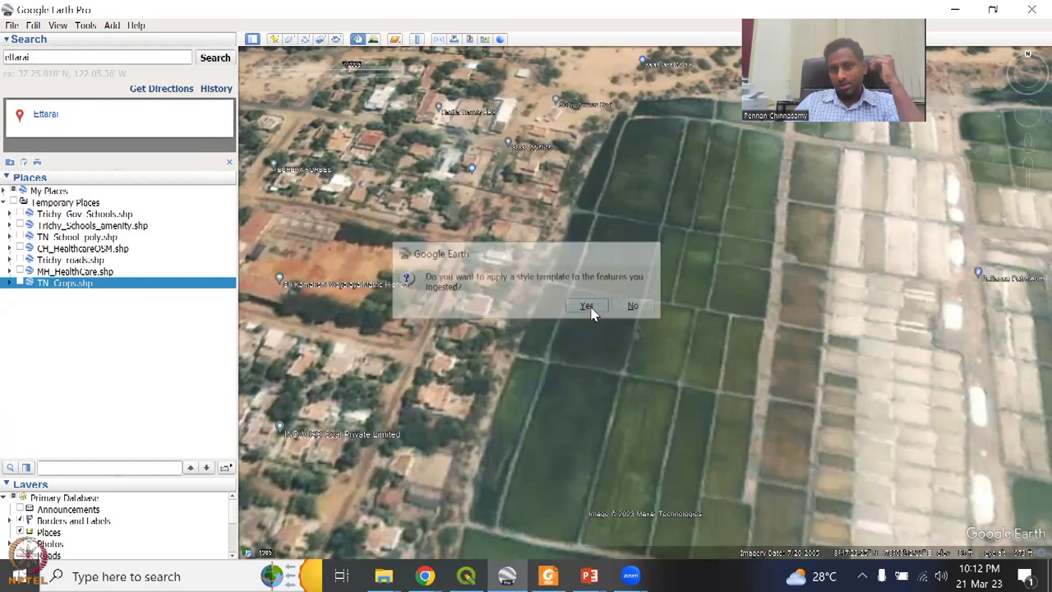
left_click(618, 389)
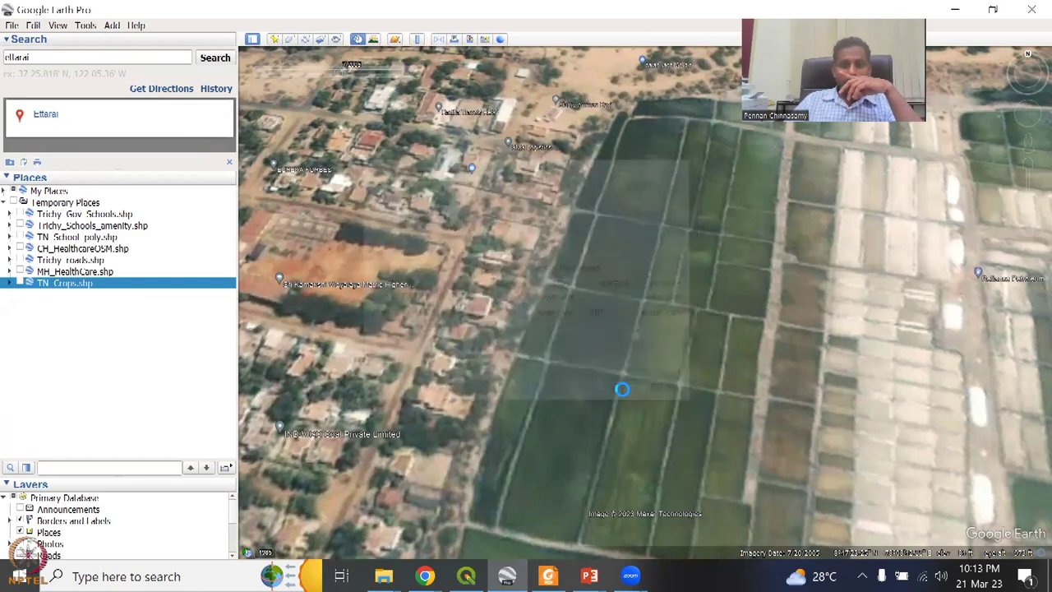
left_click(743, 396)
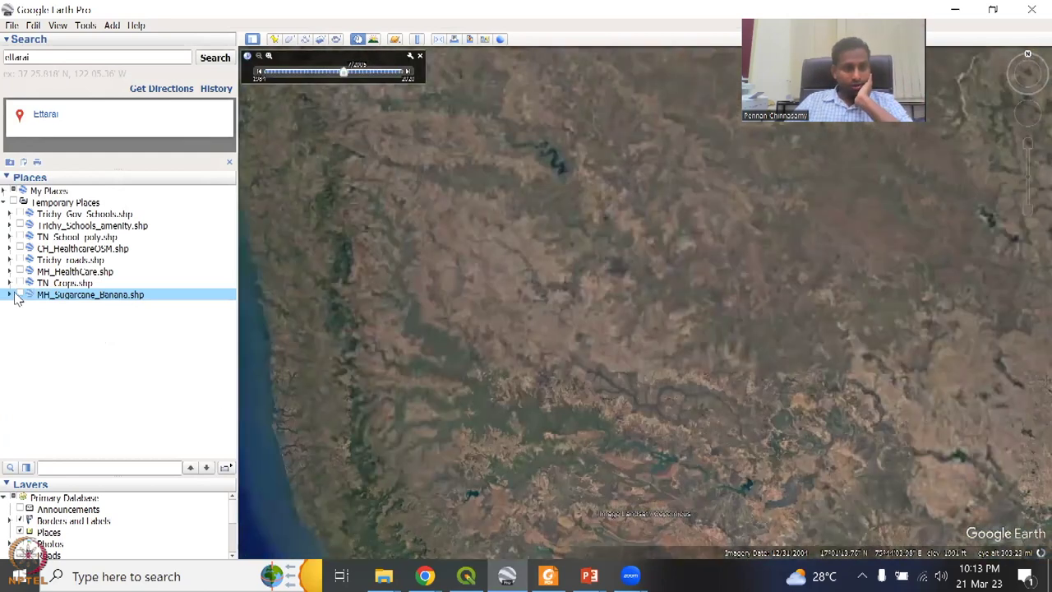
- Show the MH_Sugarcane_Banana.shp polygons and expand its folders down to the individual features
left_click(19, 295)
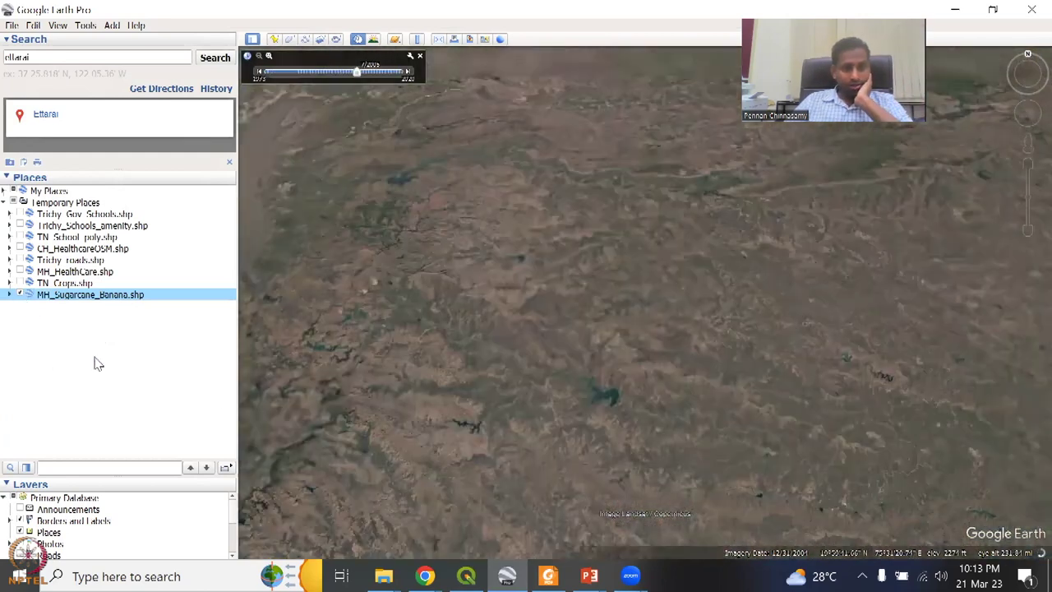
left_click(11, 296)
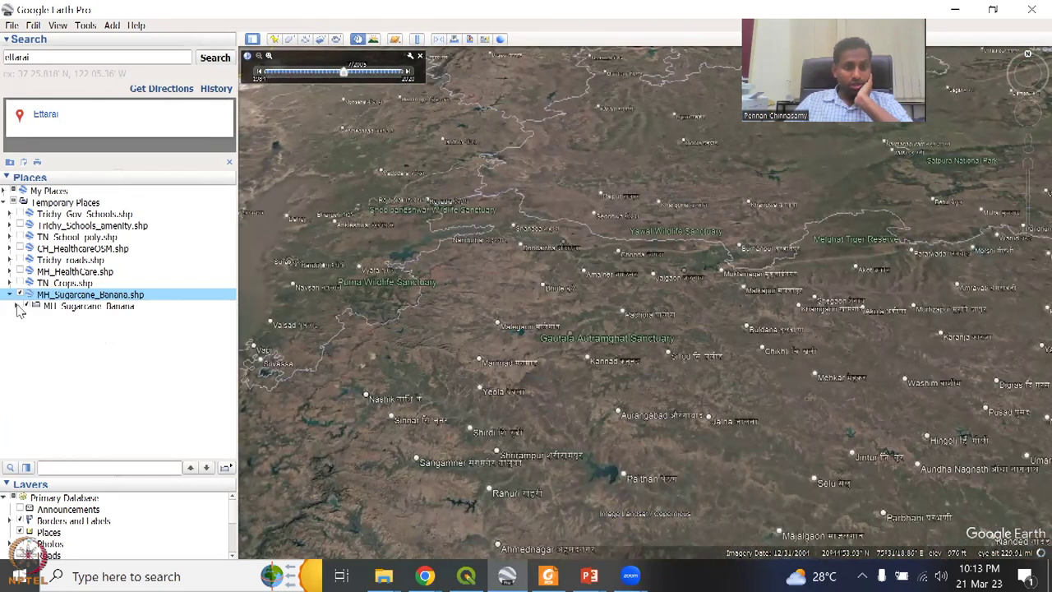
left_click(15, 306)
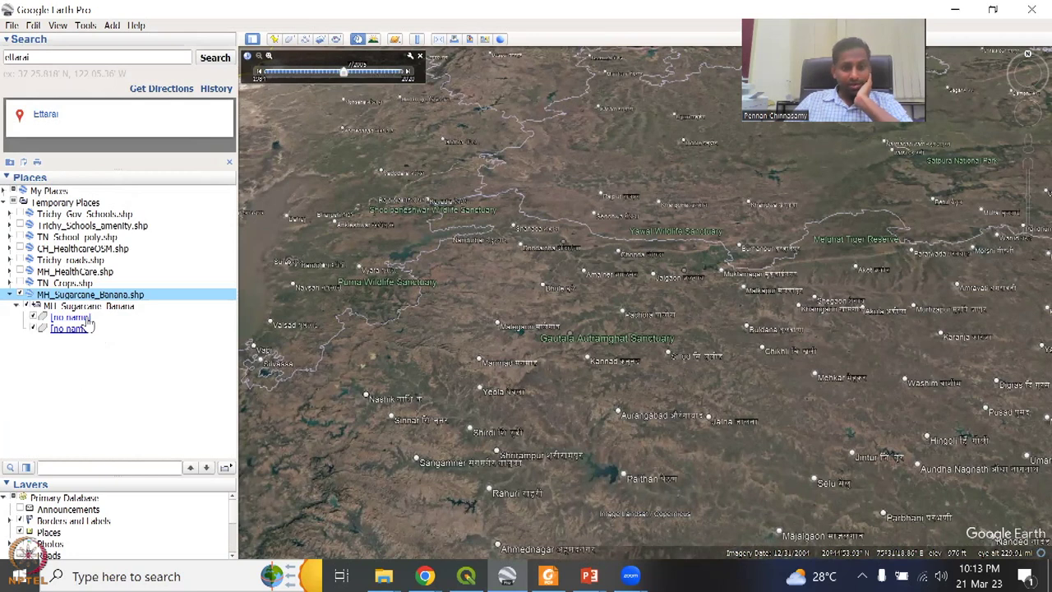
- View the attributes of the first MH_Sugarcane_Banana feature, then close them to examine its polygon against the imagery
left_click(82, 317)
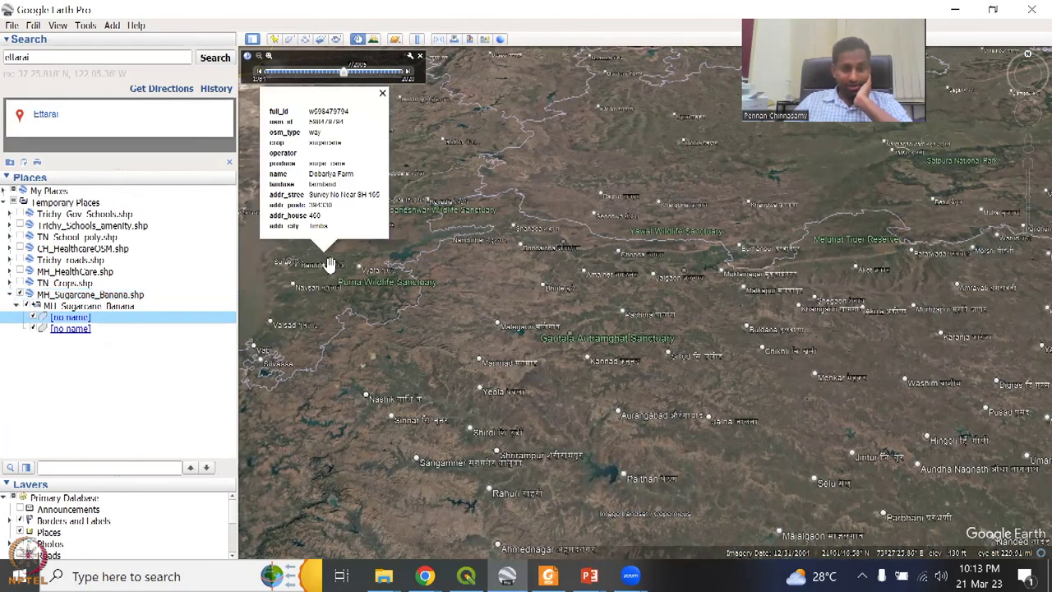
scroll(332, 266, "up", 1)
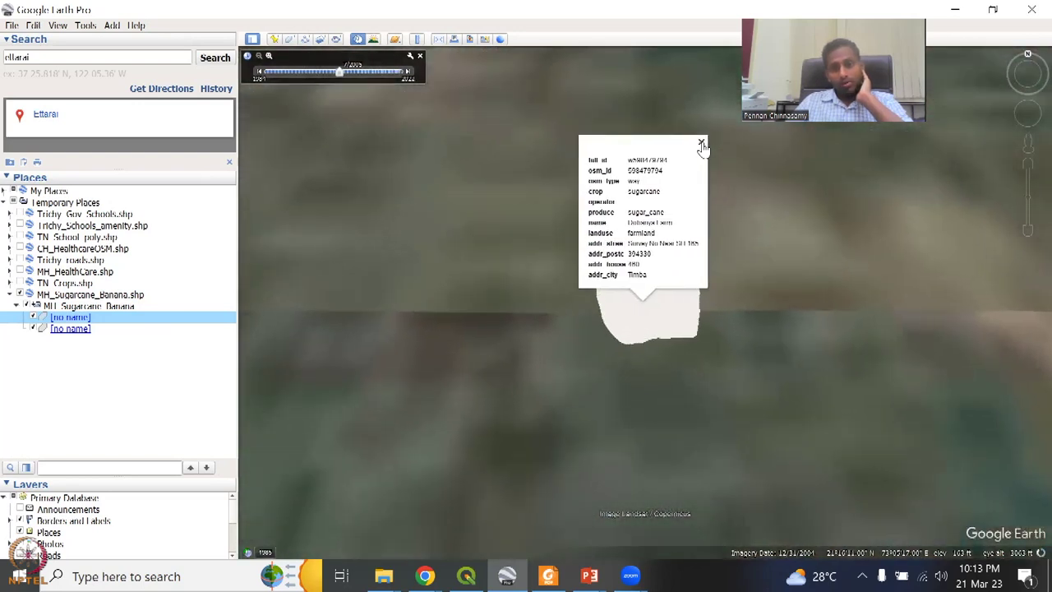
left_click(701, 144)
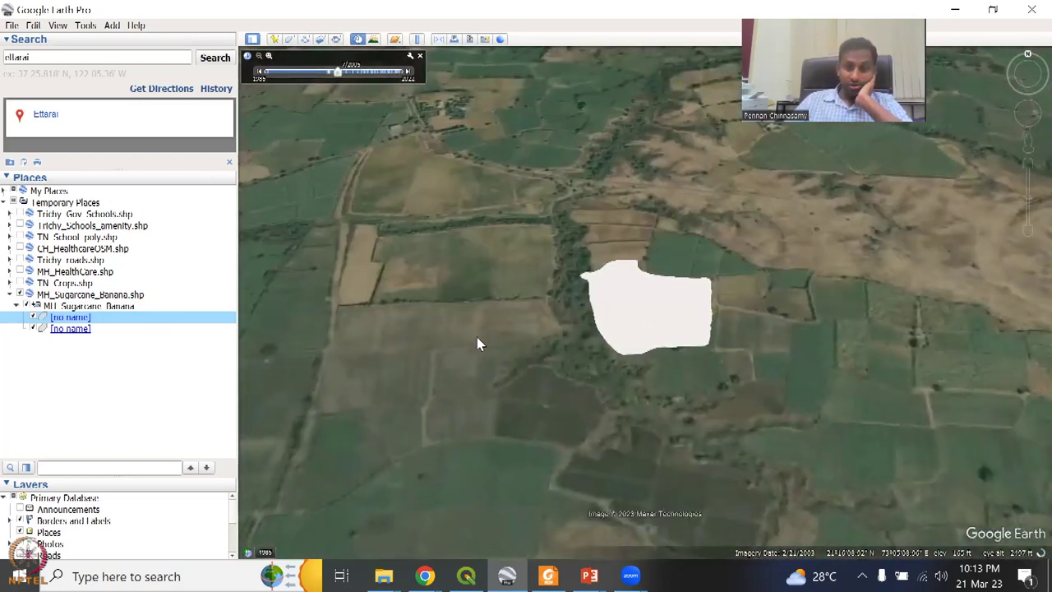
- Set the area opacity of the first MH_Sugarcane_Banana polygon to 50%
right_click(144, 326)
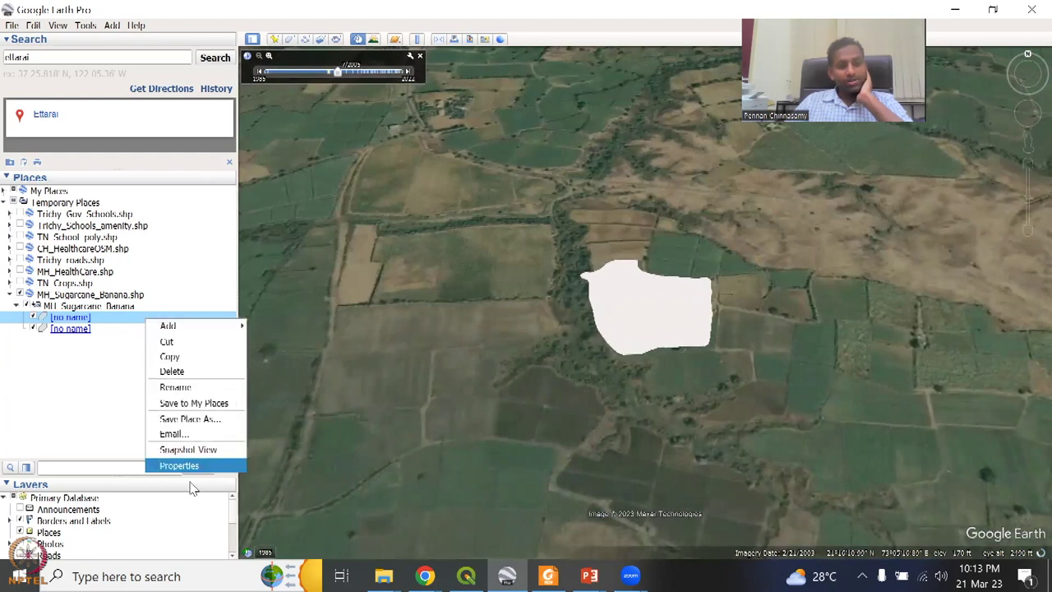
left_click(195, 465)
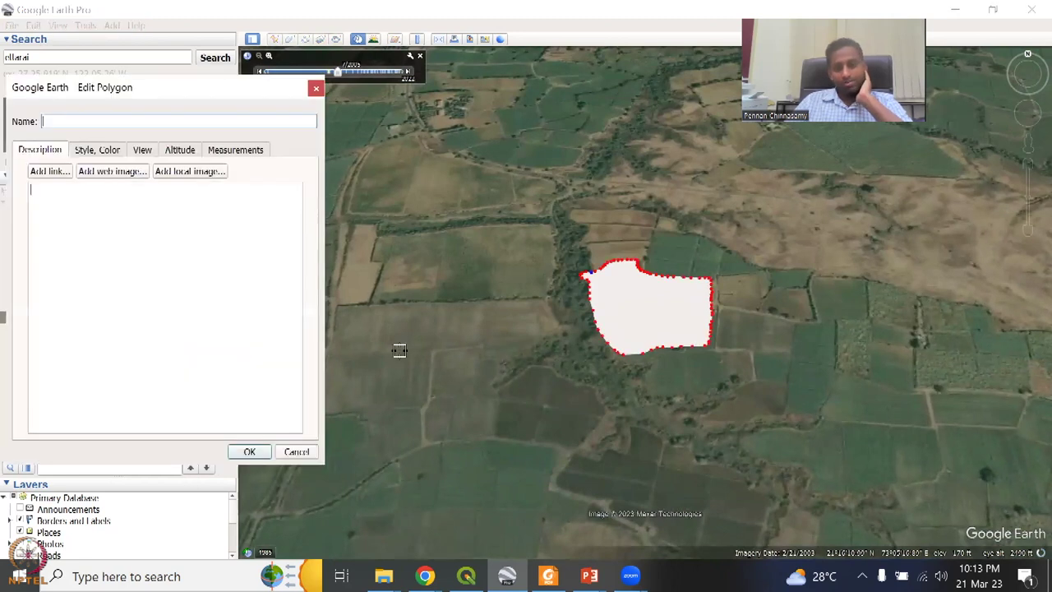
left_click(142, 150)
left_click(106, 152)
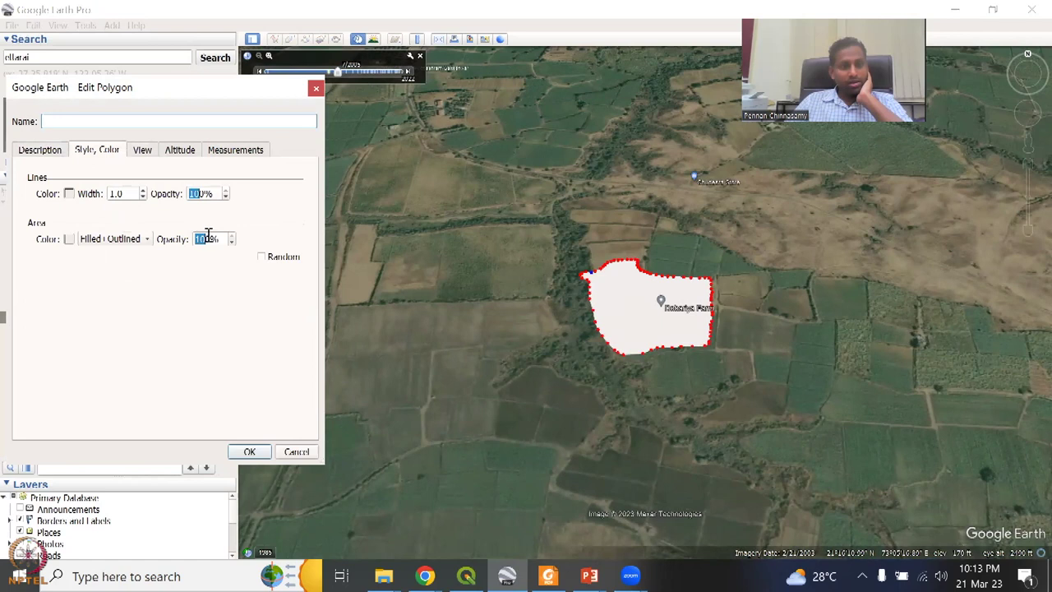
left_click_drag(214, 237, 170, 246)
type("50")
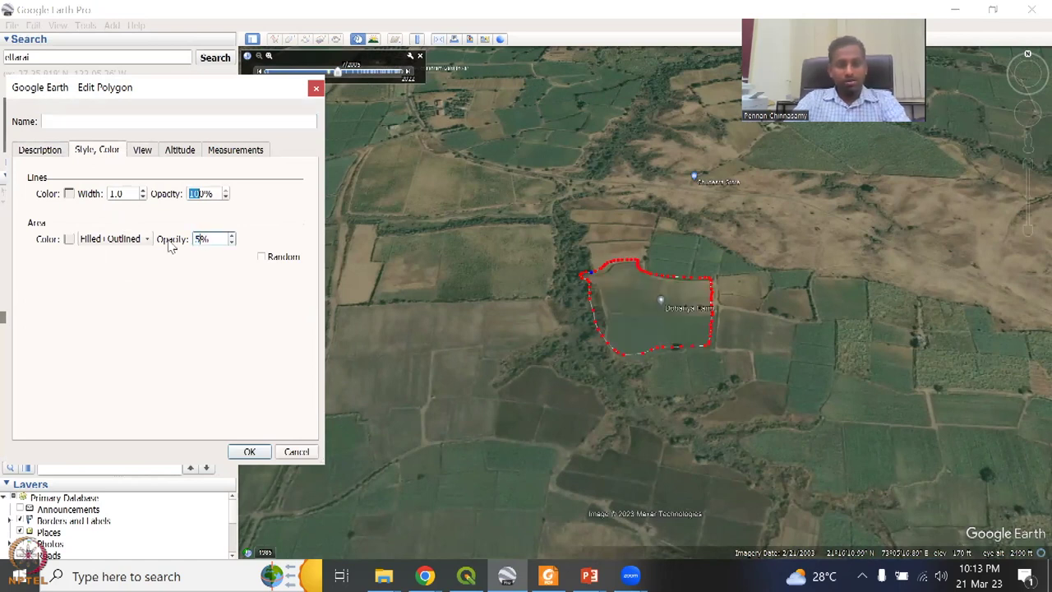
key("Return")
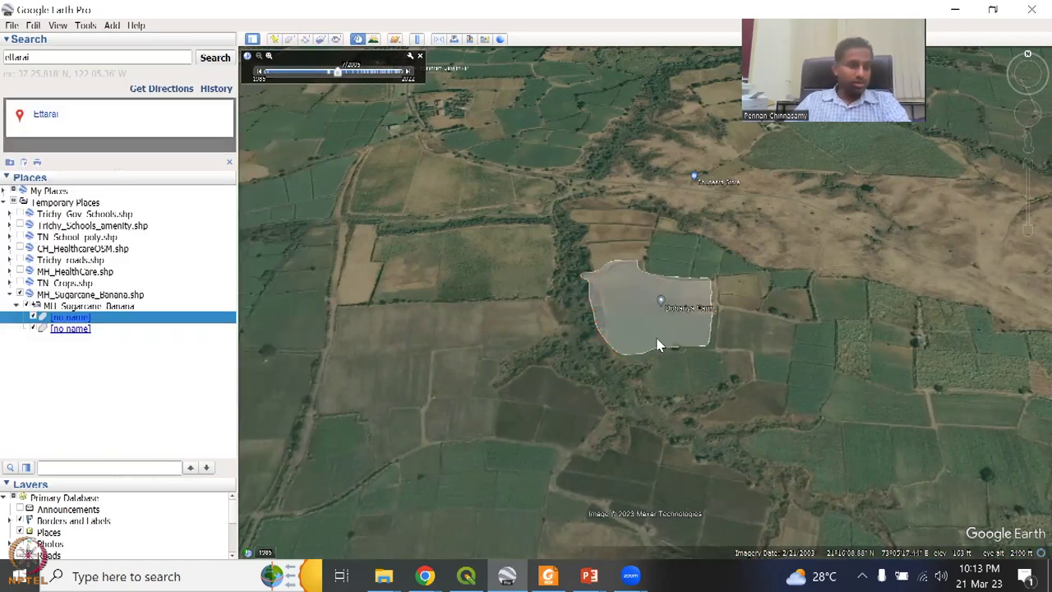
- Check the first polygon's properties and its attribute table, closing each one
right_click(181, 320)
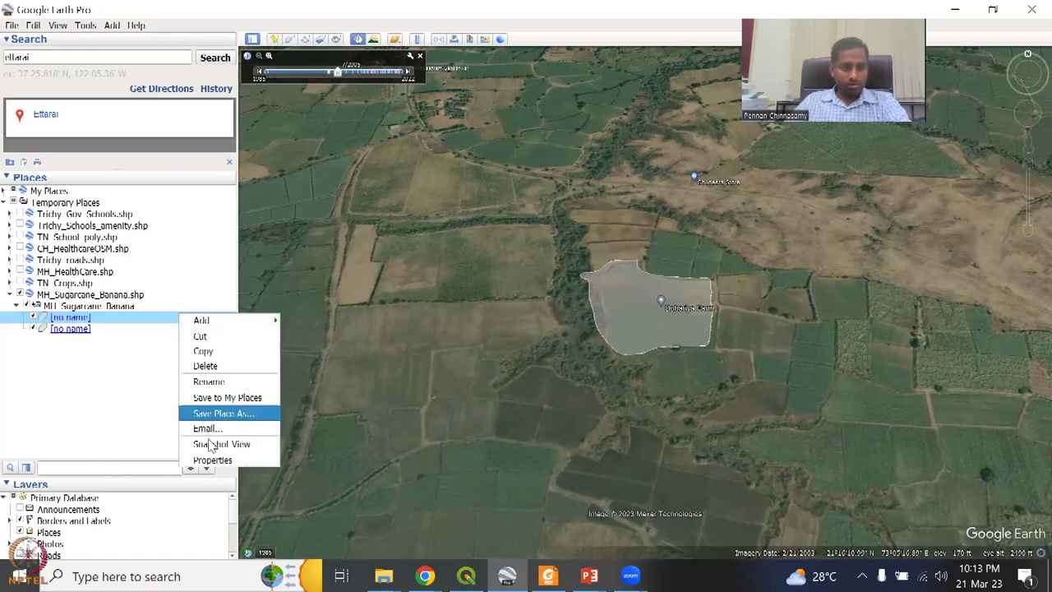
left_click(209, 460)
left_click(317, 89)
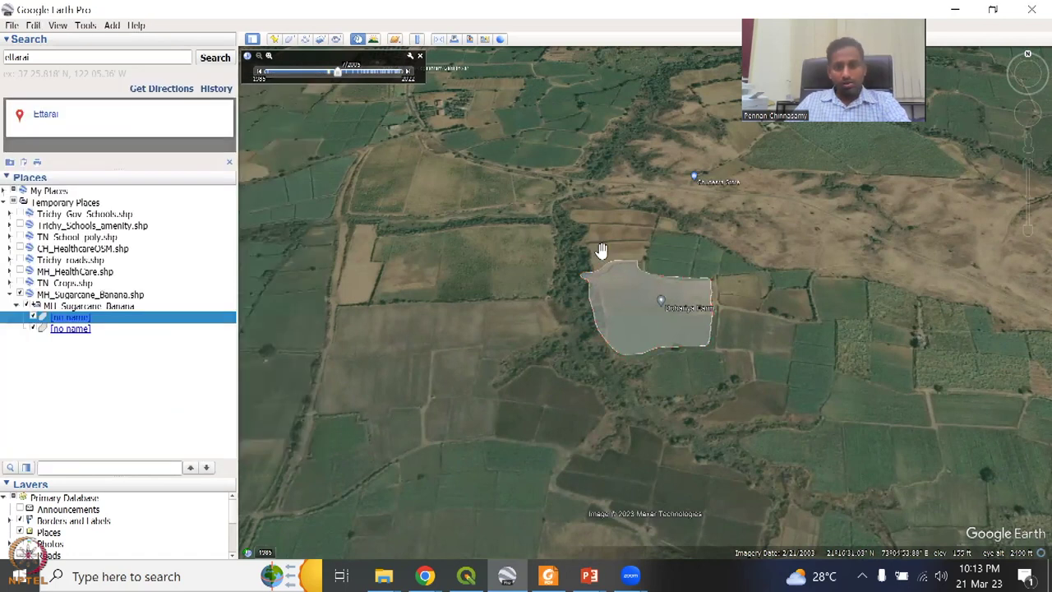
right_click(636, 311)
left_click(622, 316)
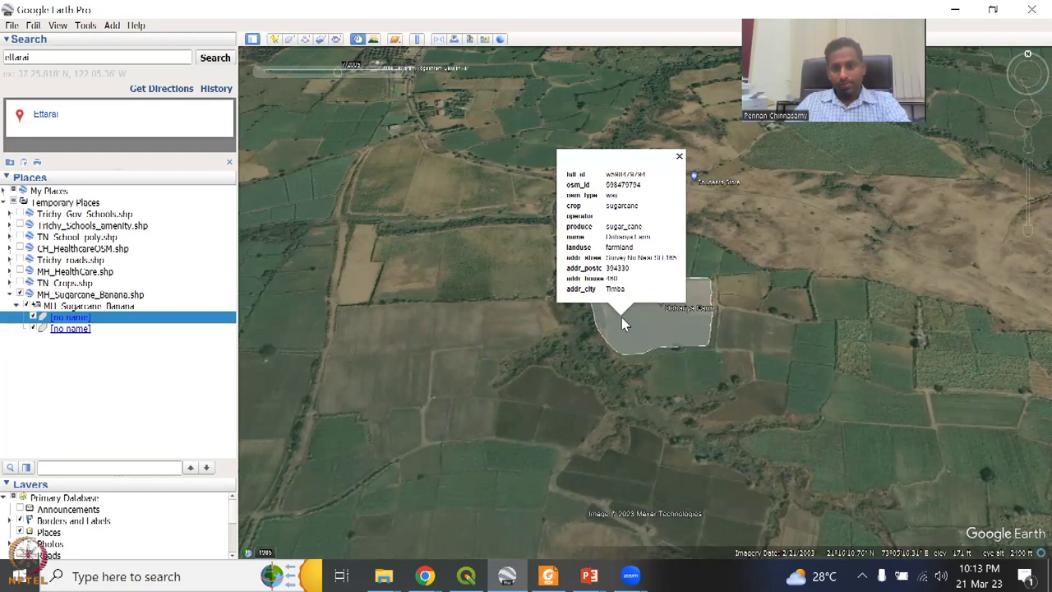
left_click(679, 159)
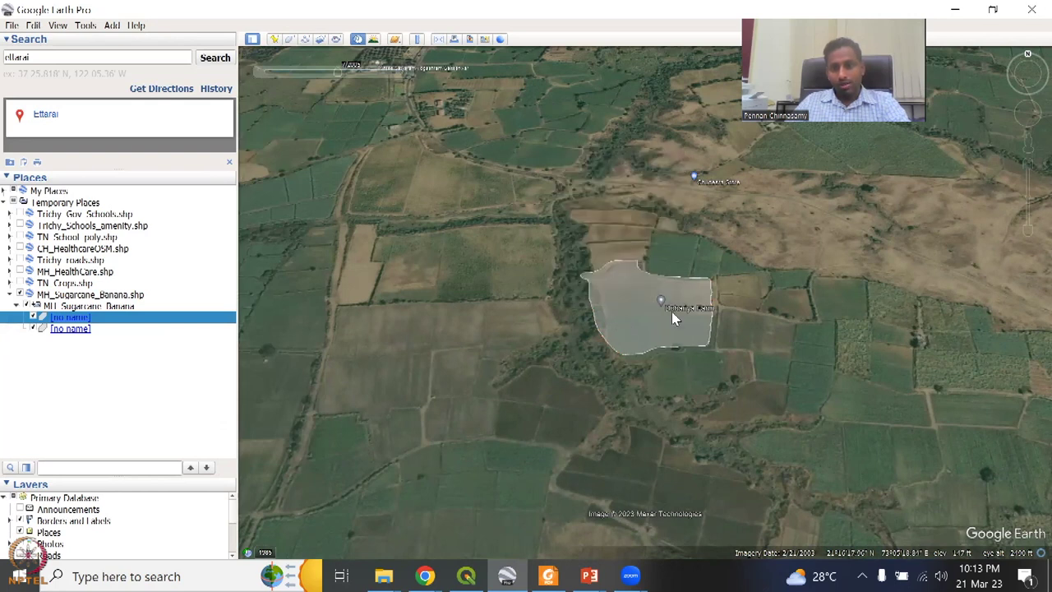
- Turn off historical imagery and examine the first polygon's field up close in the current imagery
scroll(671, 312, "up", 3)
scroll(672, 312, "up", 1)
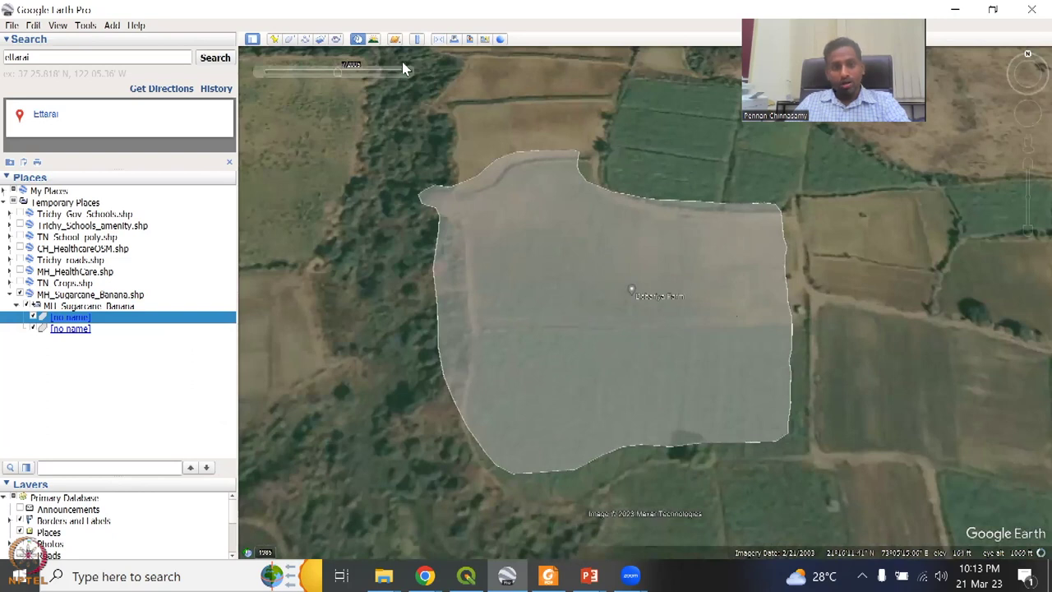
left_click(356, 41)
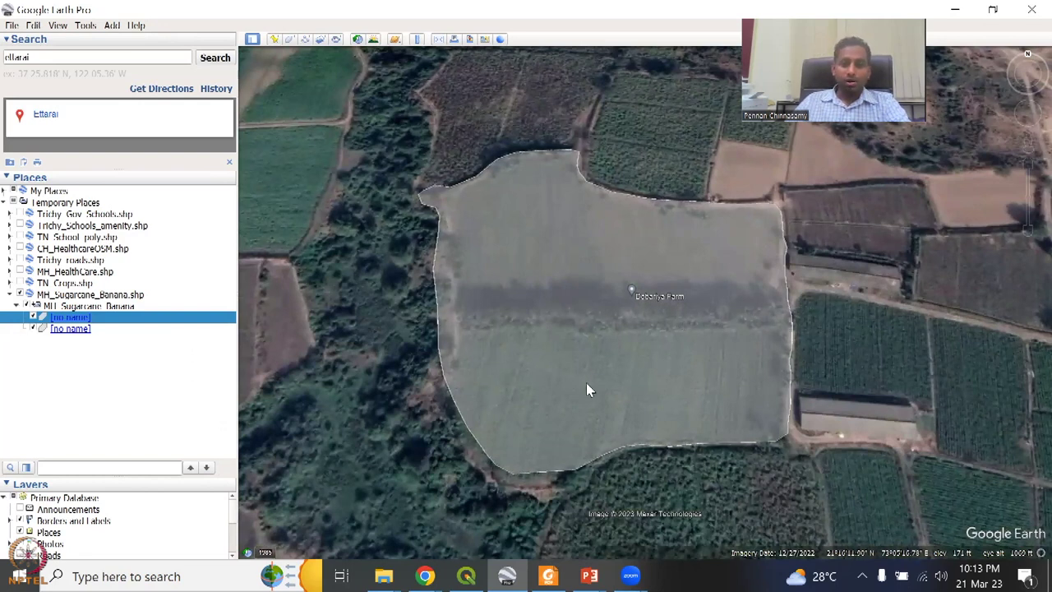
scroll(587, 379, "up", 2)
scroll(586, 377, "up", 1)
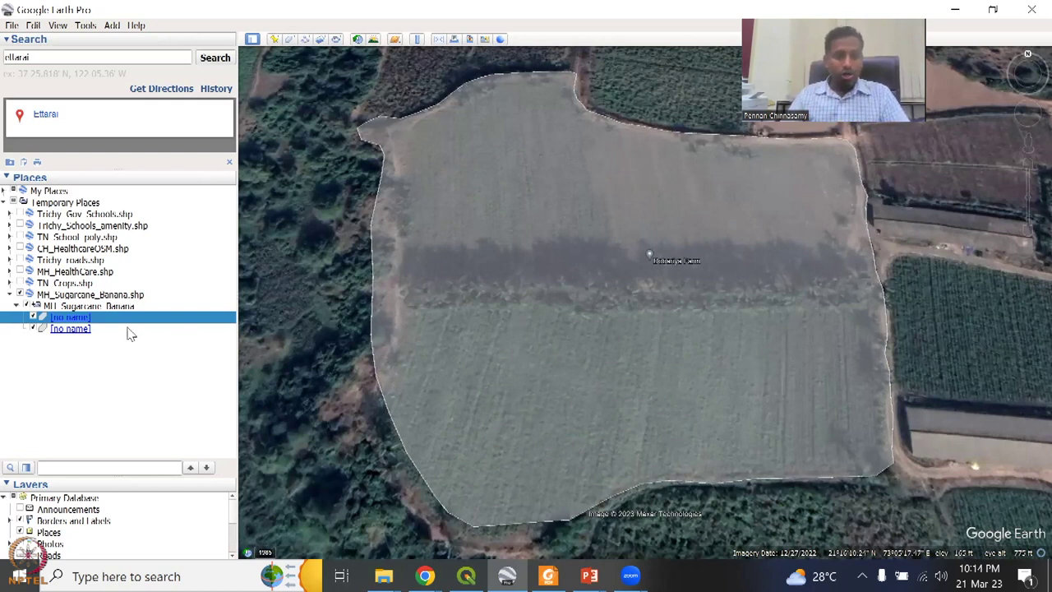
- Hide the first MH_Sugarcane_Banana polygon and inspect the crop rows and surrounding fields beneath it
left_click(30, 298)
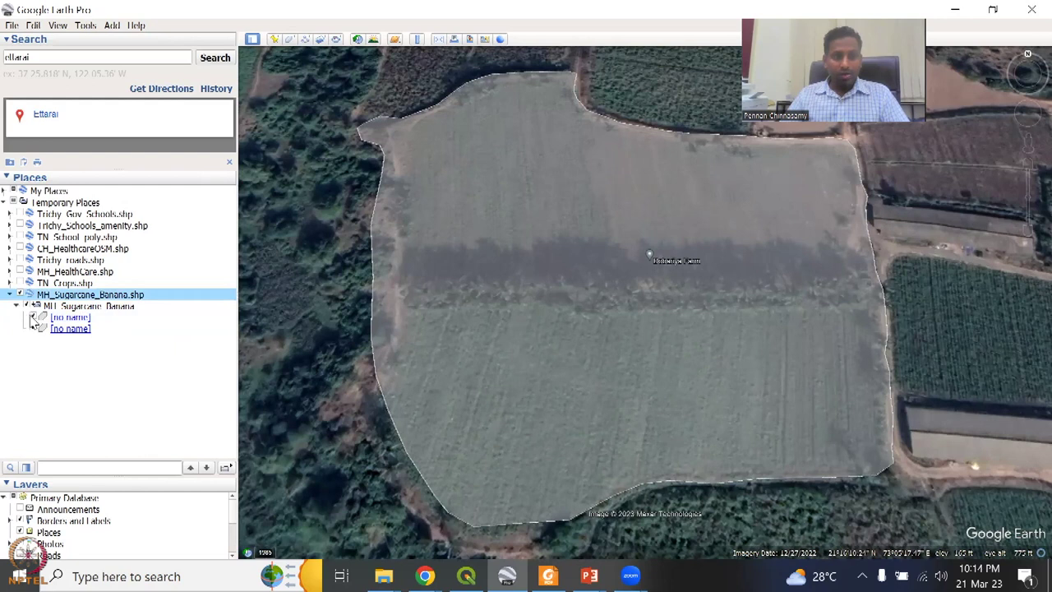
left_click(33, 319)
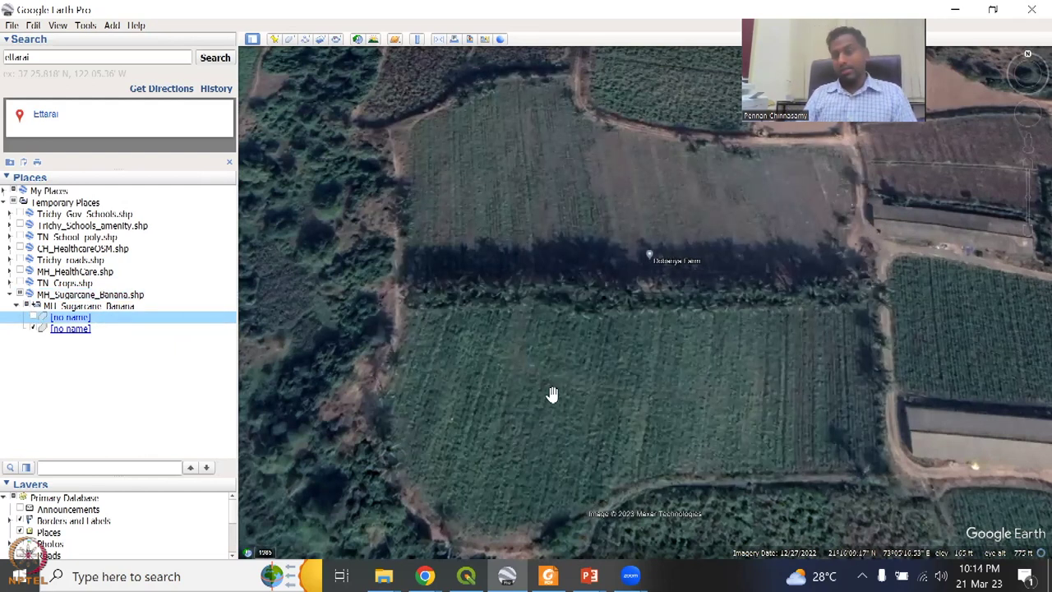
scroll(610, 444, "up", 2)
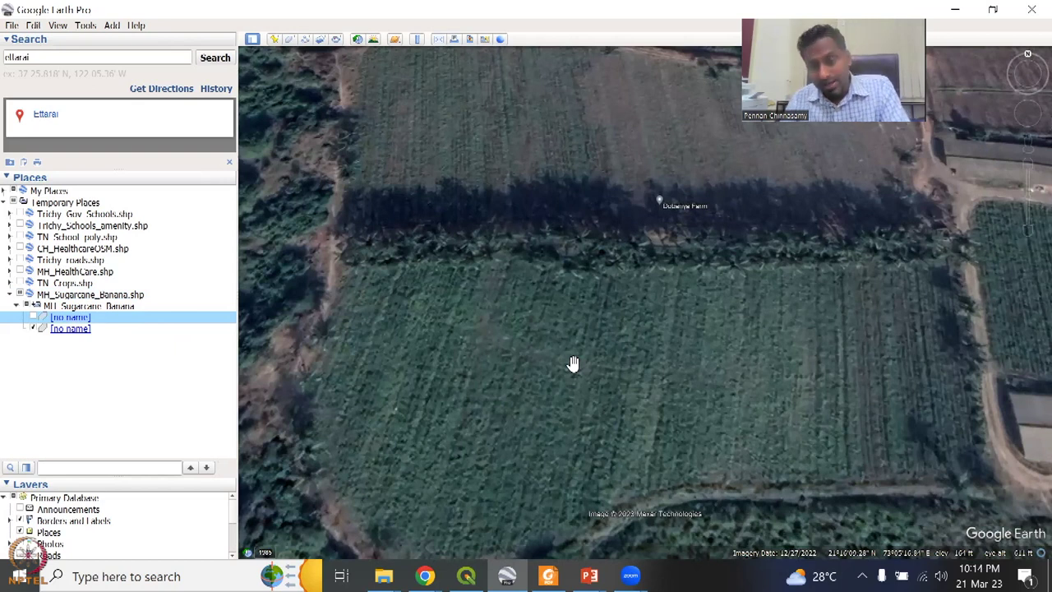
scroll(573, 364, "down", 3)
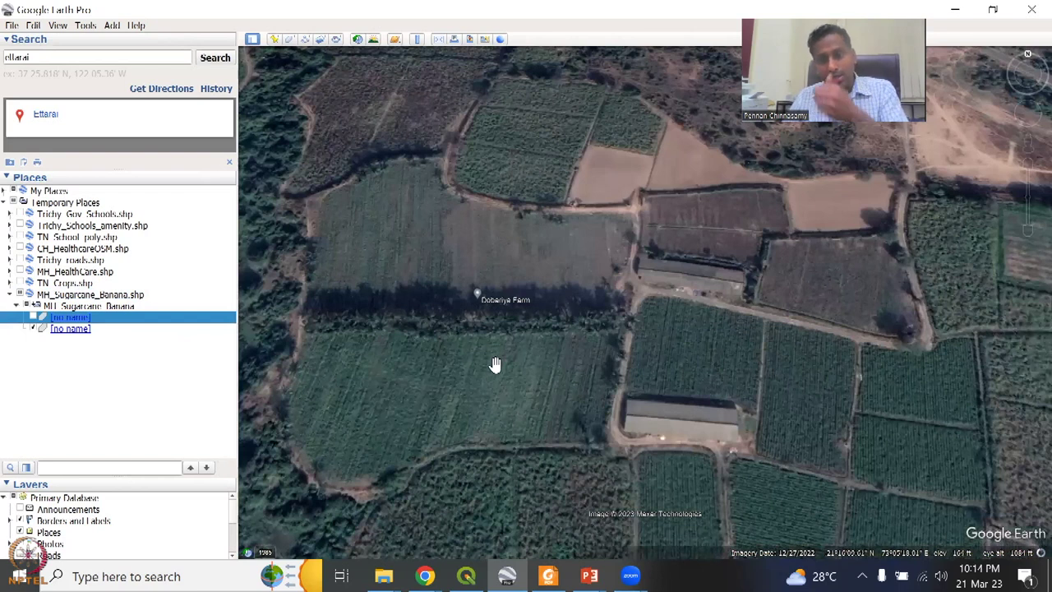
scroll(511, 403, "up", 2)
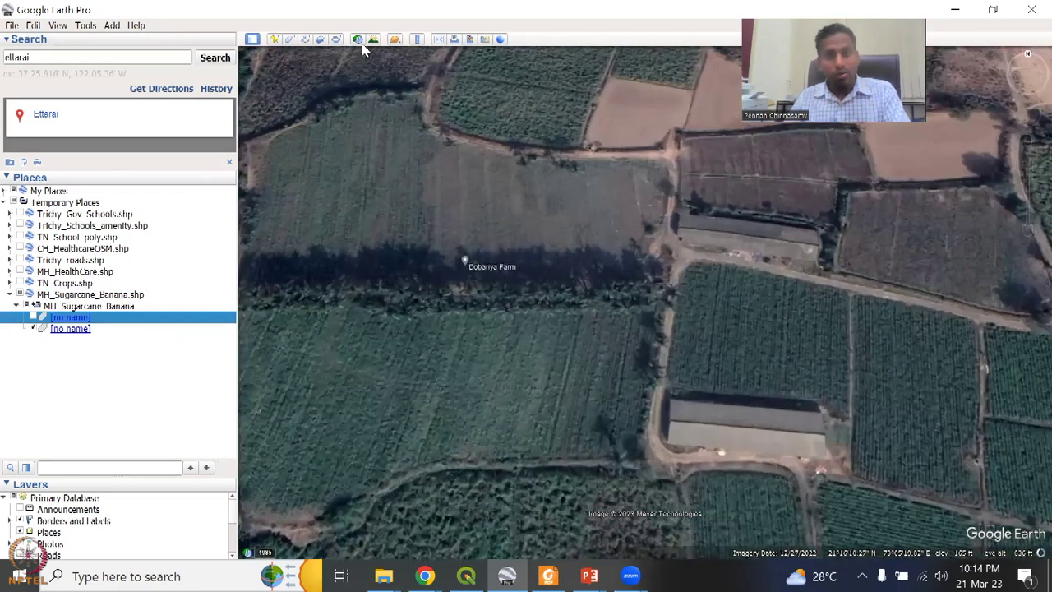
- Turn on historical imagery and compare the field in November 2021, October 2019 and successive dates up to October 2020
left_click(358, 40)
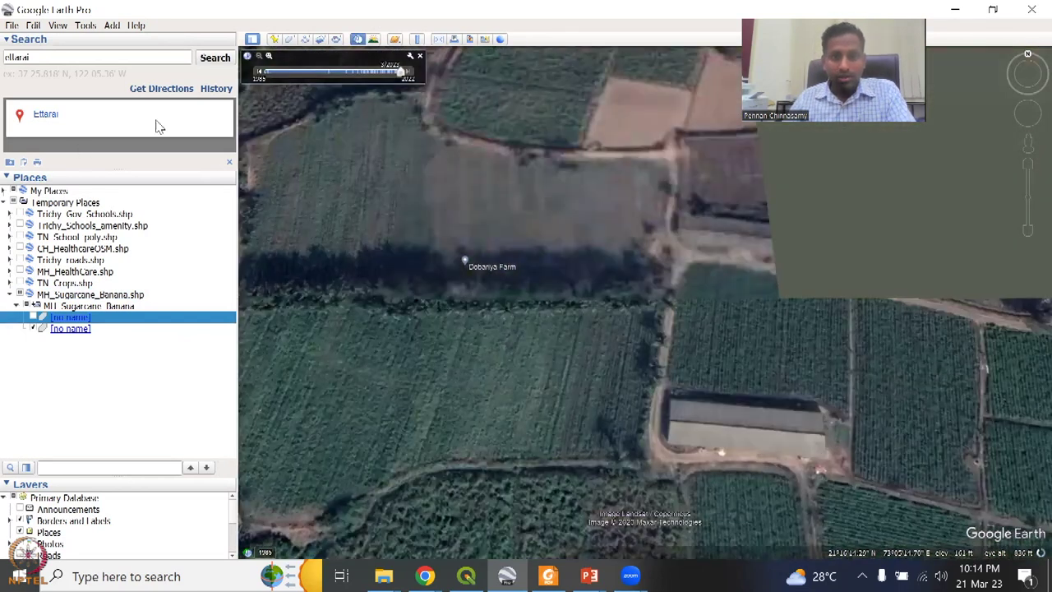
mouse_move(258, 75)
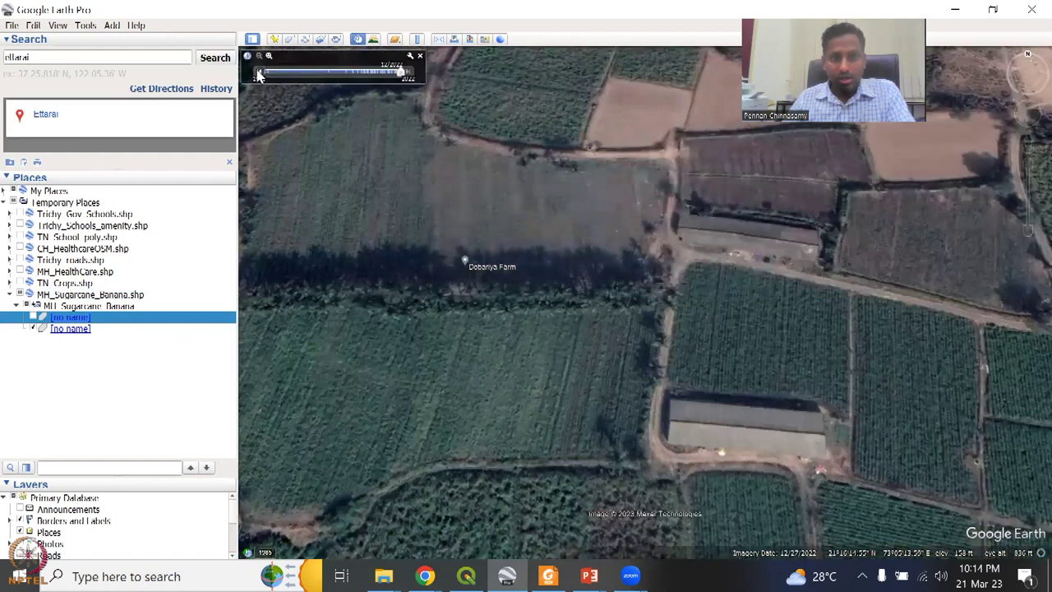
left_click(258, 75)
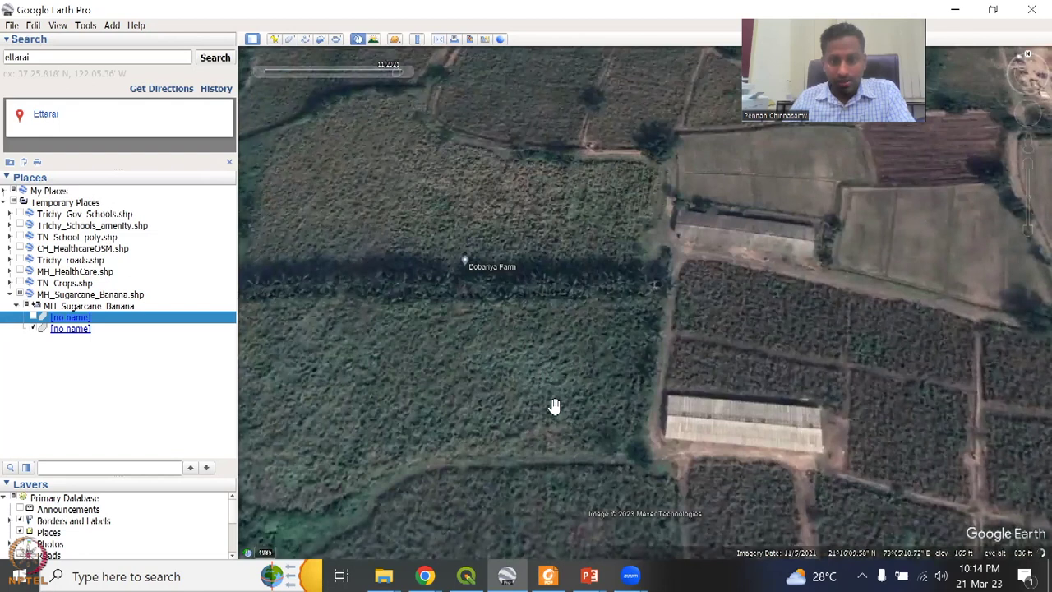
mouse_move(263, 82)
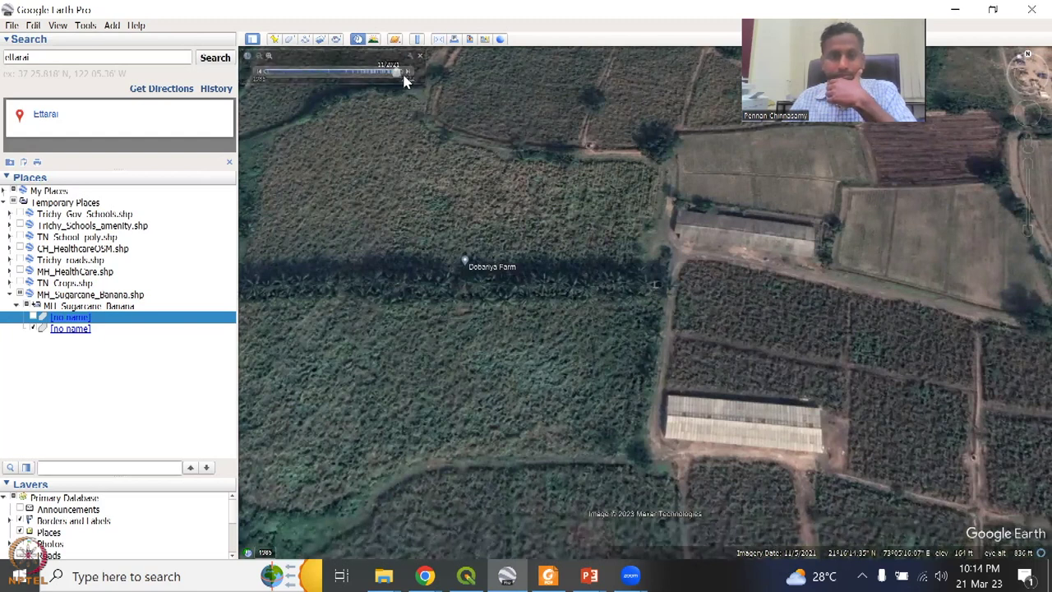
left_click_drag(395, 75, 388, 78)
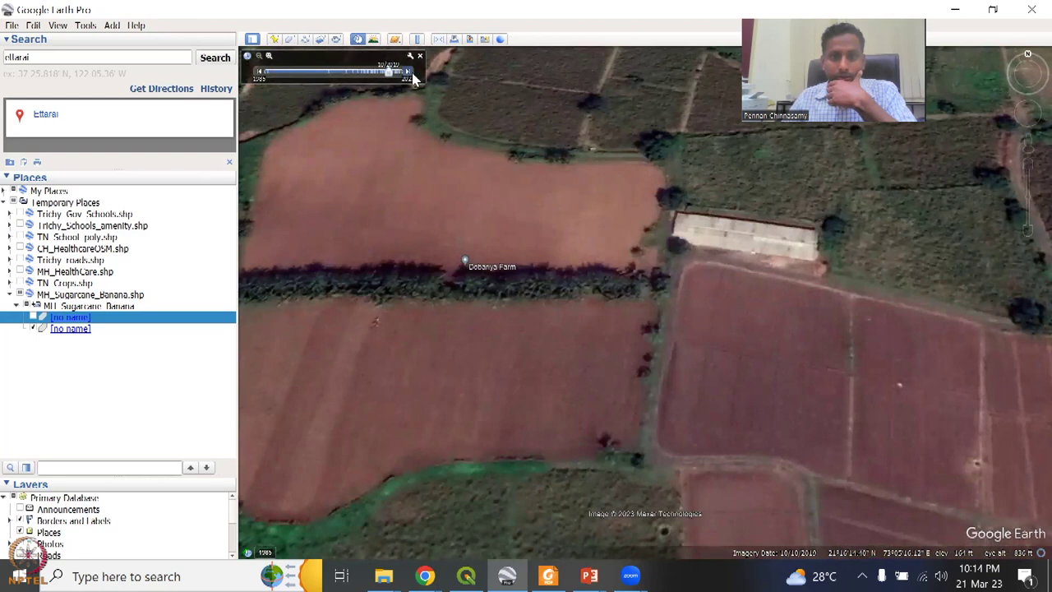
left_click(414, 74)
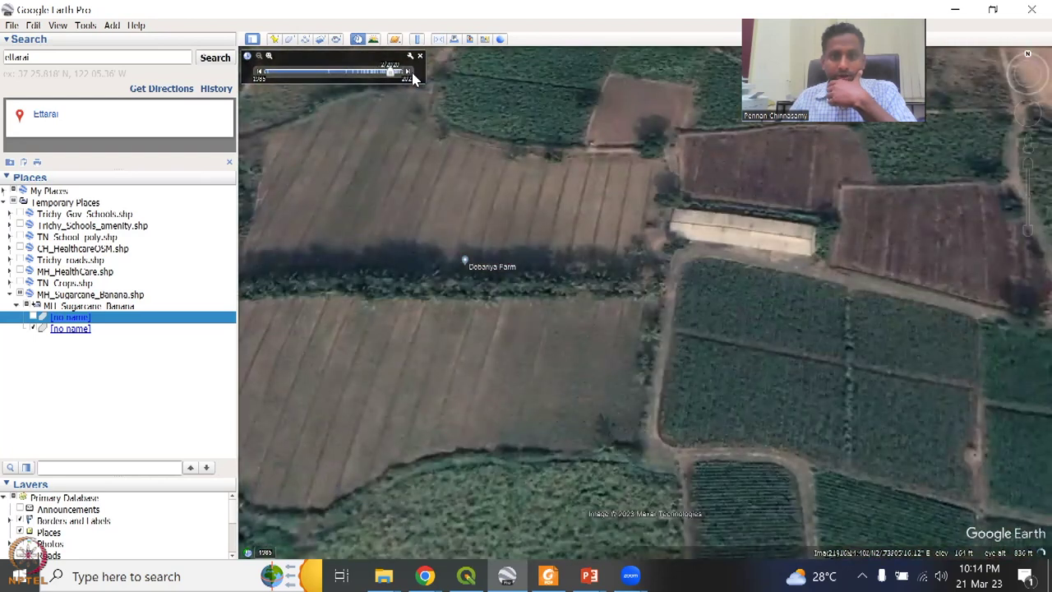
left_click(413, 73)
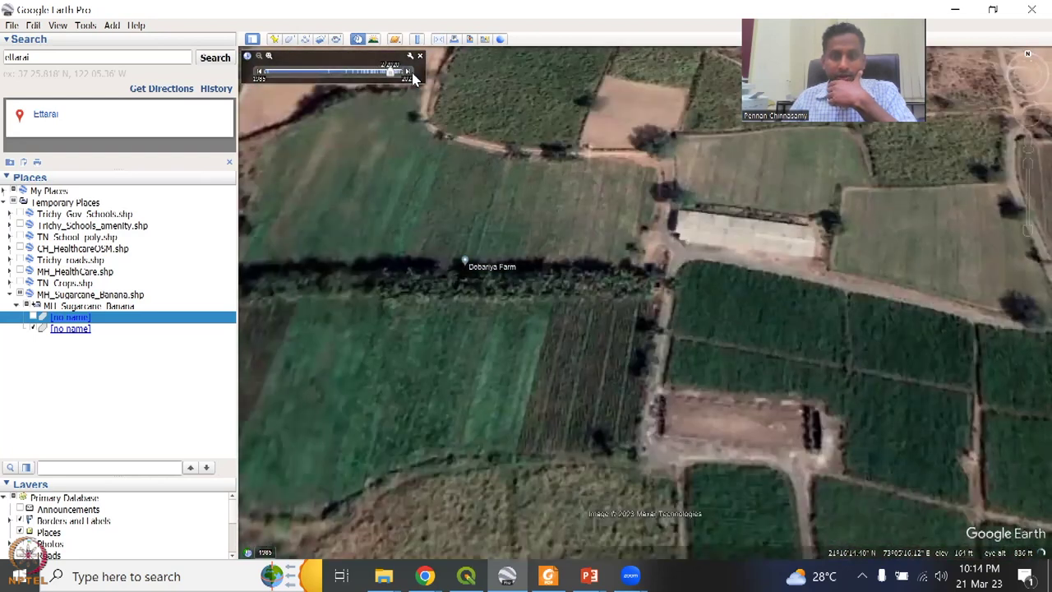
left_click(414, 73)
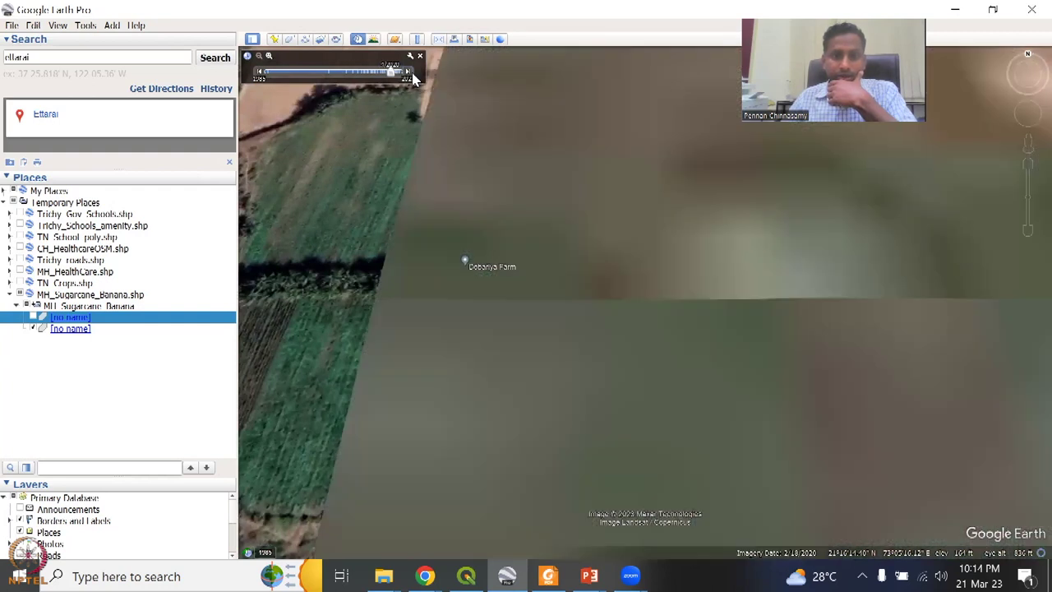
left_click(414, 73)
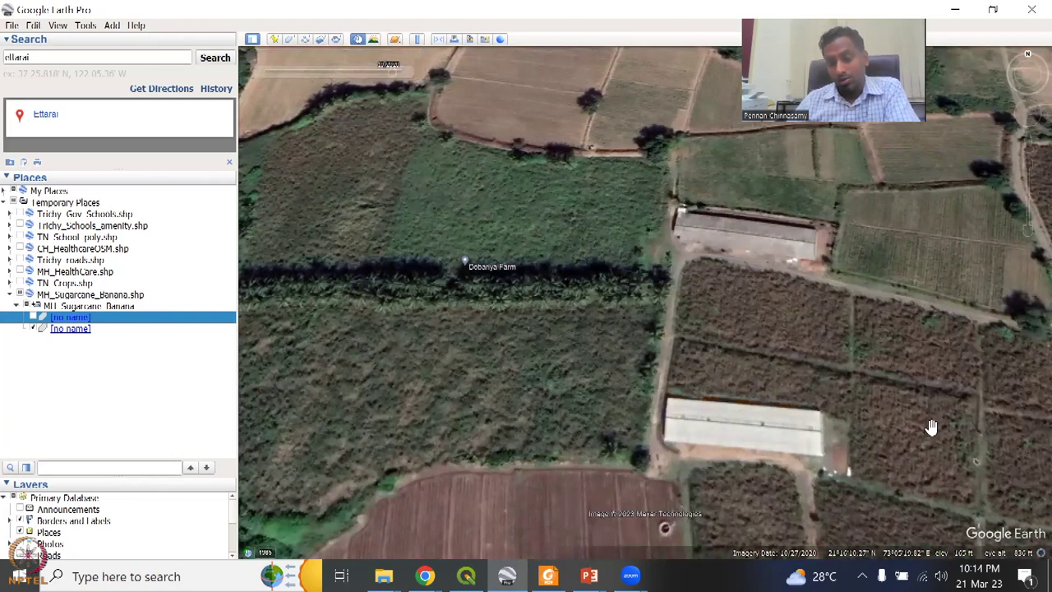
- Advance the historical imagery date by date to May 2022, comparing the crops across the wider farm area
scroll(604, 404, "down", 1)
scroll(584, 412, "down", 1)
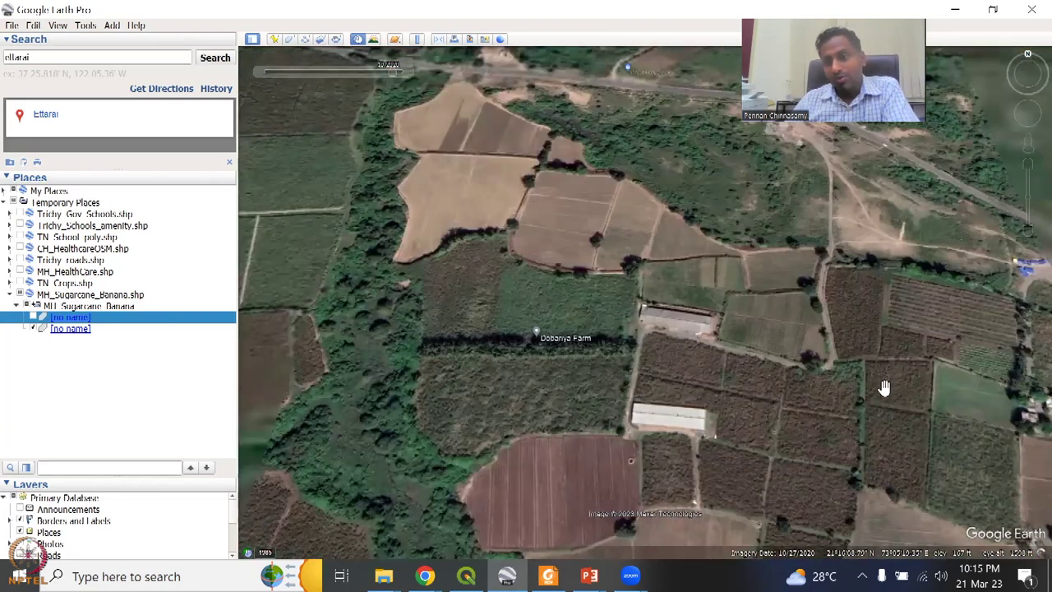
left_click(408, 74)
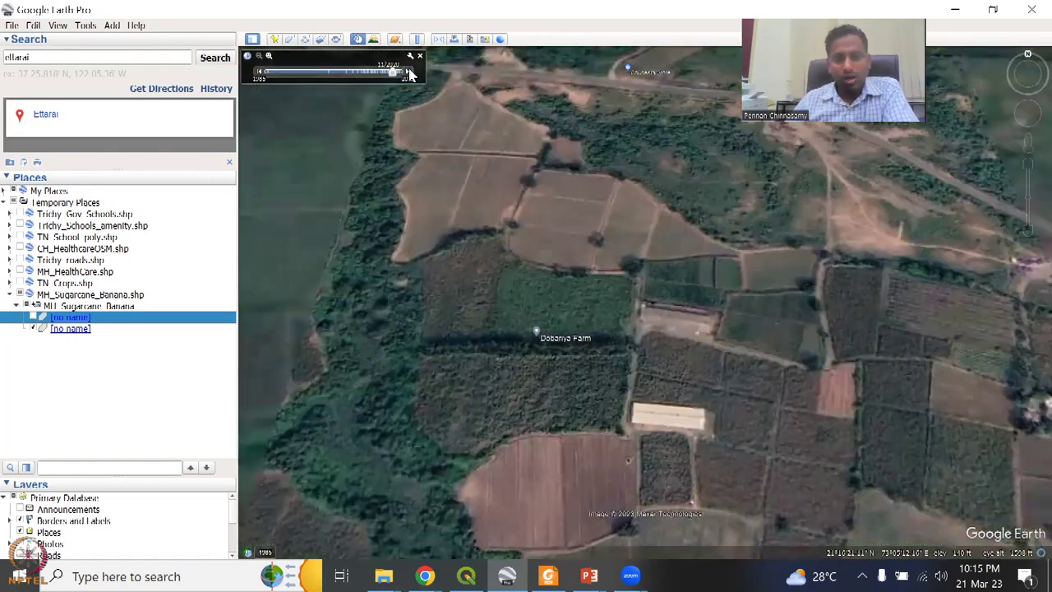
left_click(409, 73)
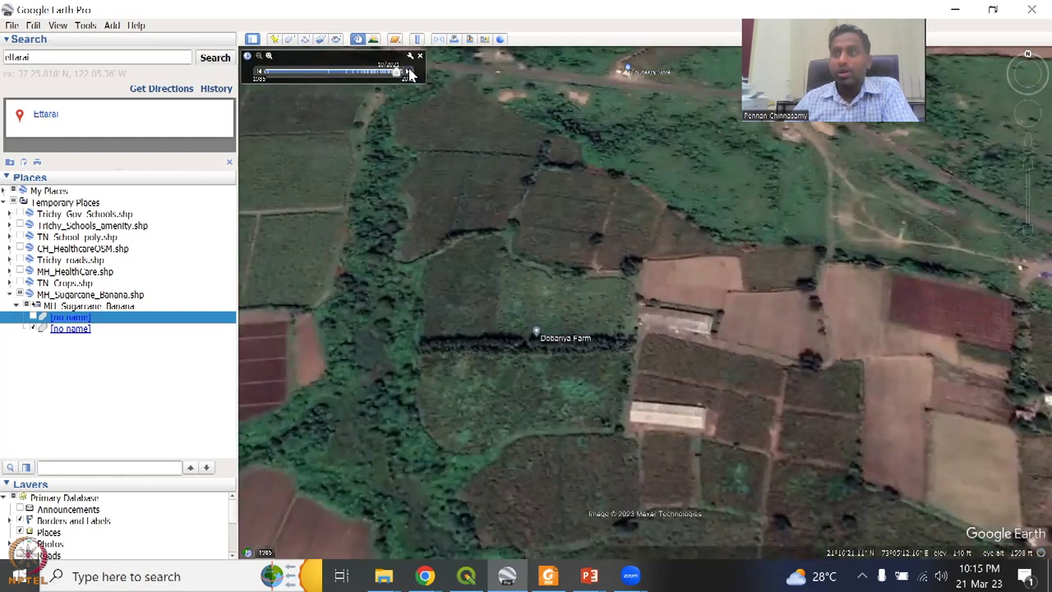
left_click(409, 74)
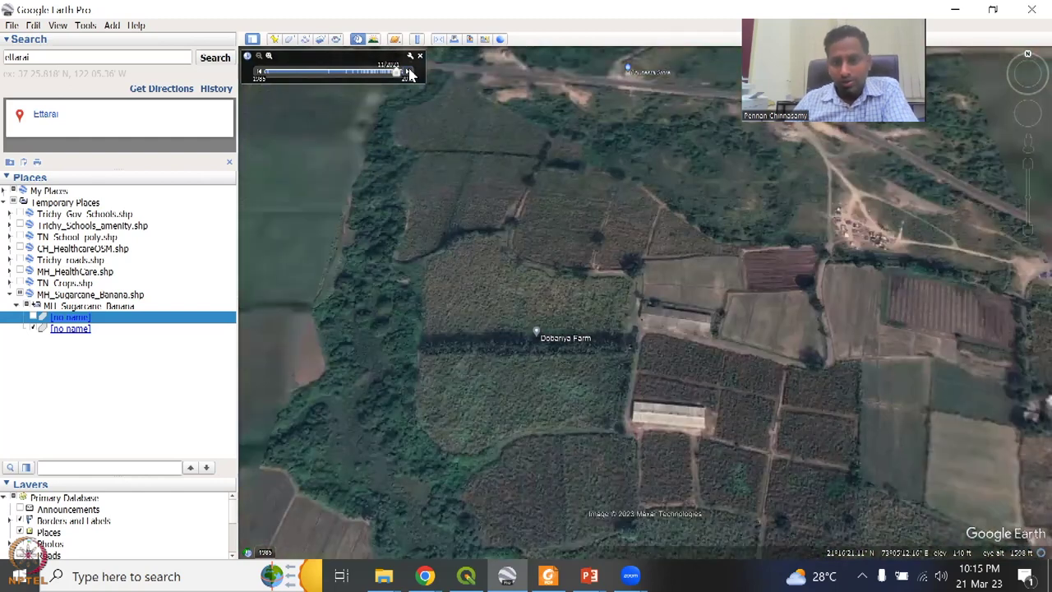
left_click(409, 74)
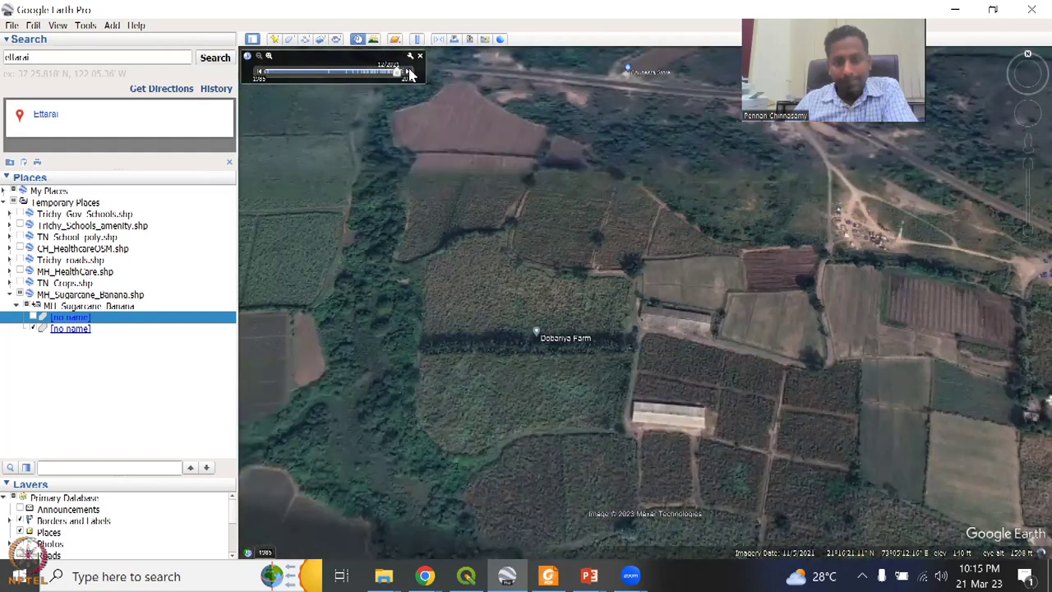
left_click(408, 74)
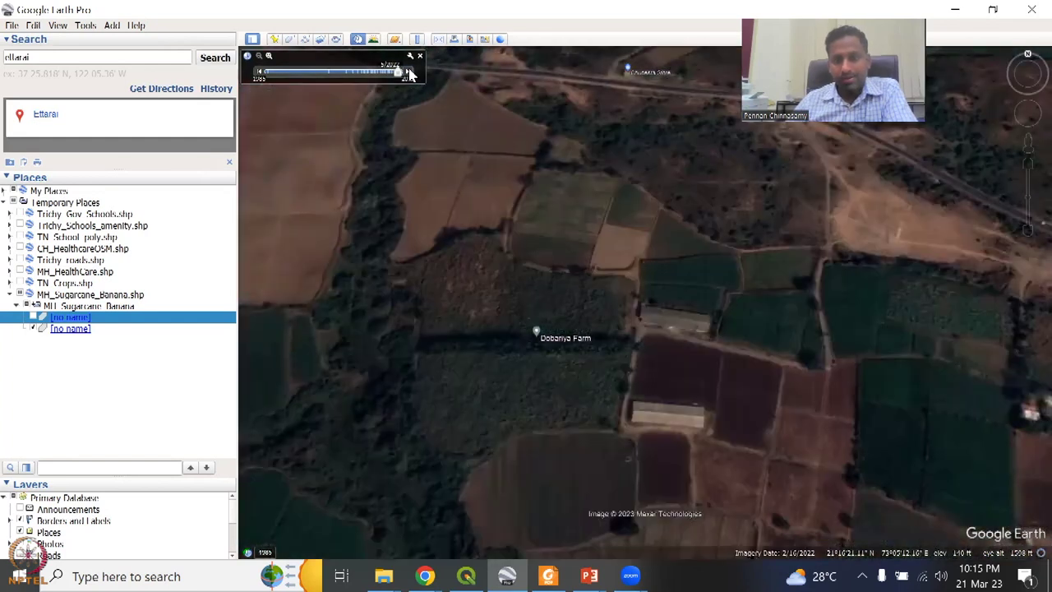
left_click(408, 74)
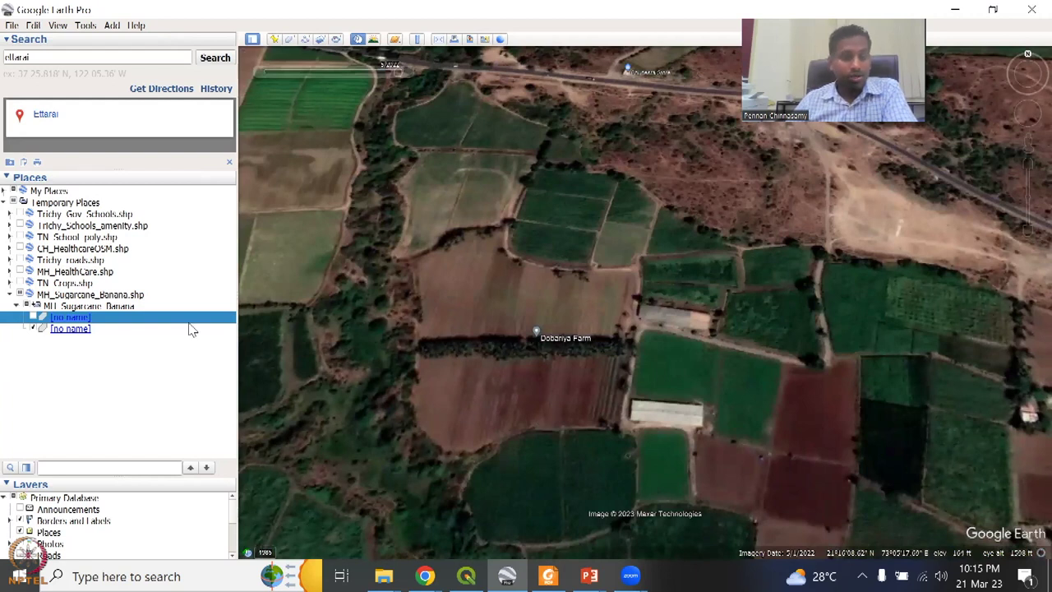
- View the attributes of the second MH_Sugarcane_Banana feature and fly to its polygon
left_click(74, 331)
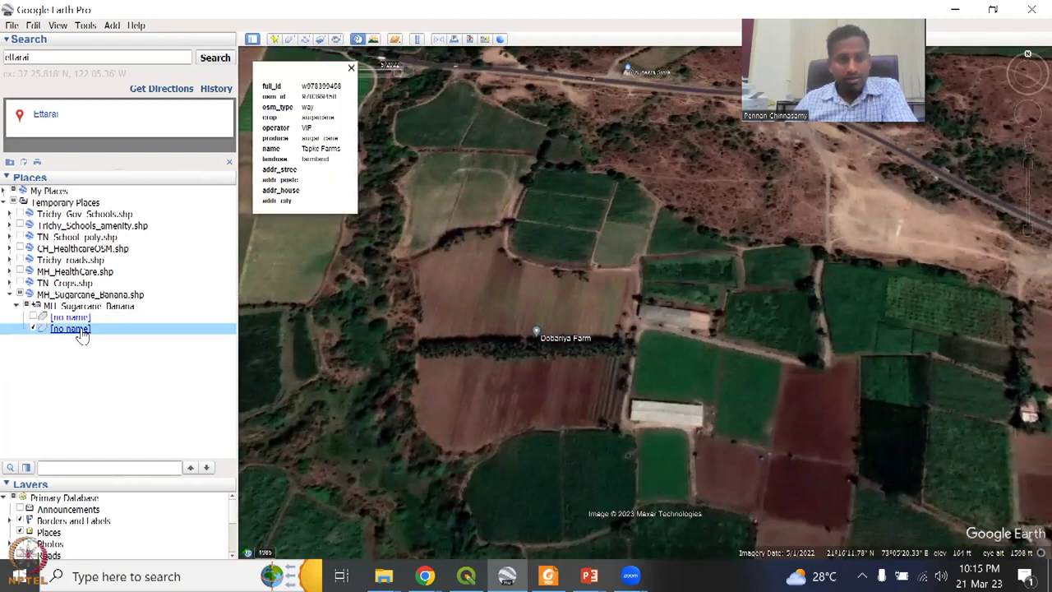
double_click(122, 330)
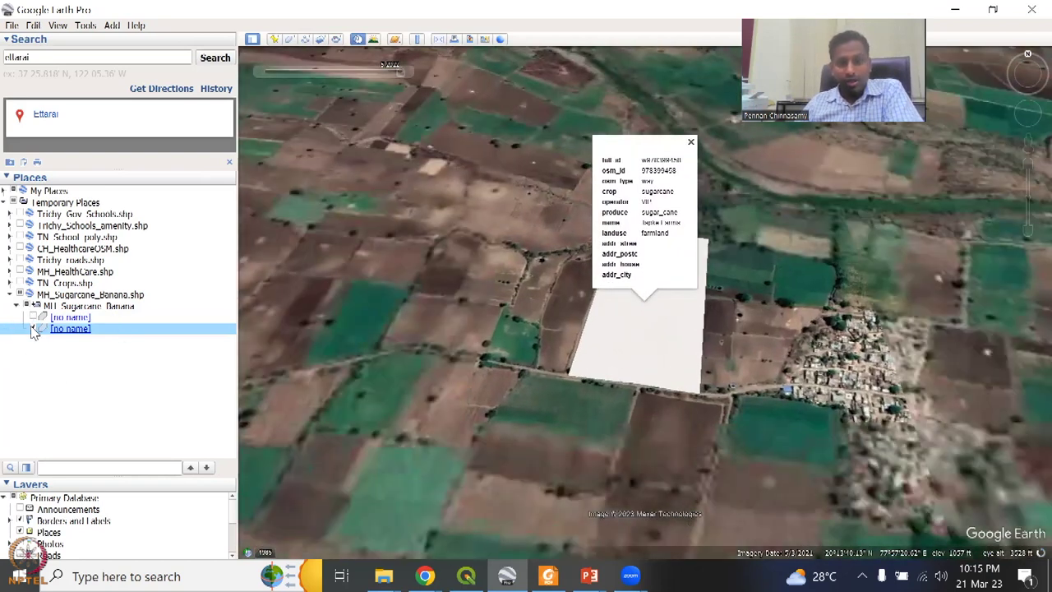
- Hide the second MH_Sugarcane_Banana polygon and inspect the crop fields beneath it up close
left_click(32, 329)
scroll(678, 273, "up", 2)
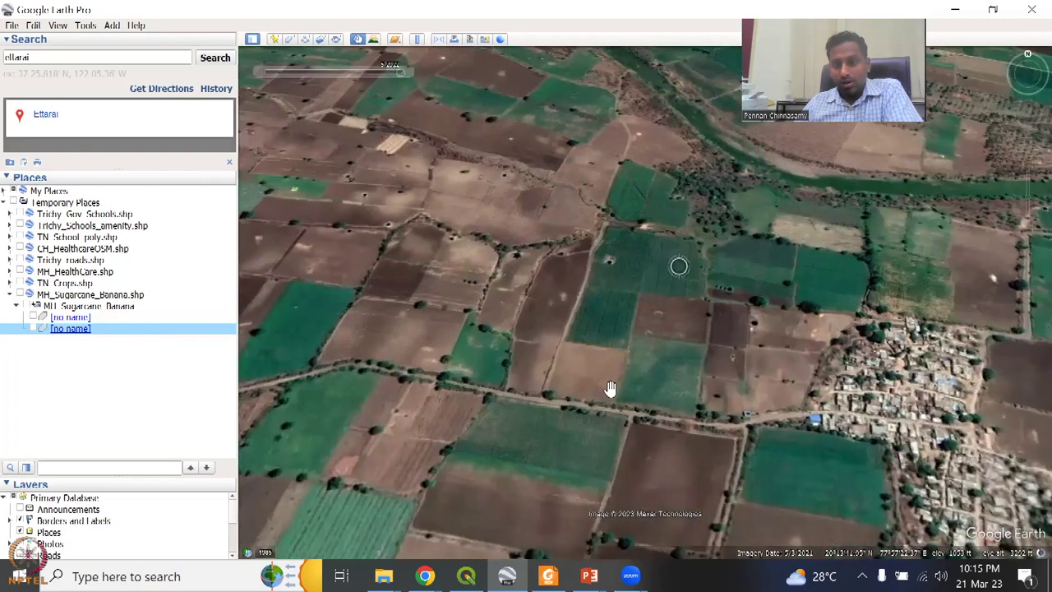
scroll(679, 376, "up", 1)
scroll(510, 425, "up", 1)
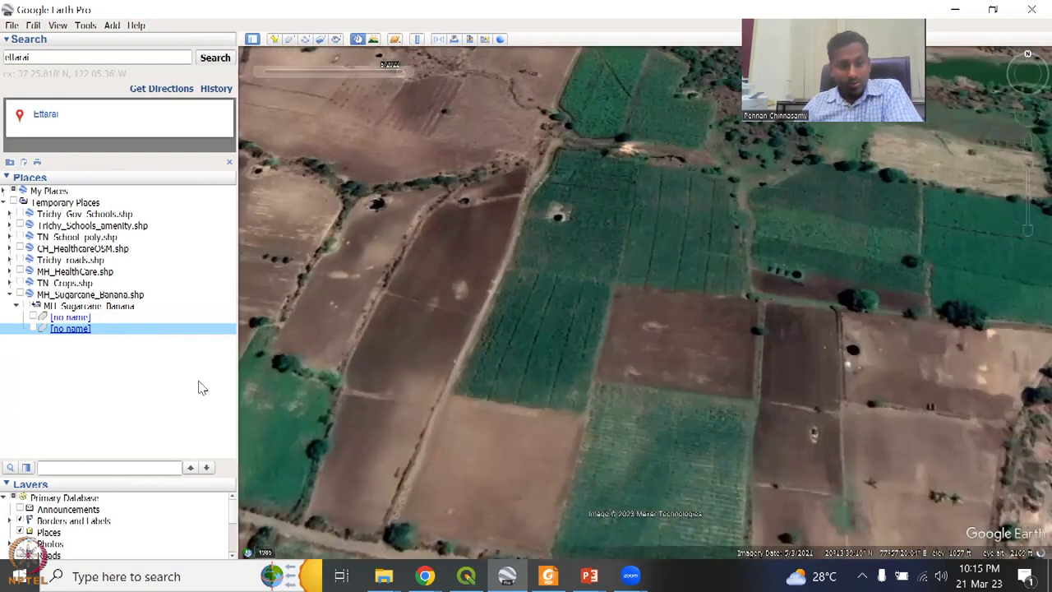
- Move the historical imagery back to May 2016 and April 2013, comparing the crops in the same fields
mouse_move(384, 70)
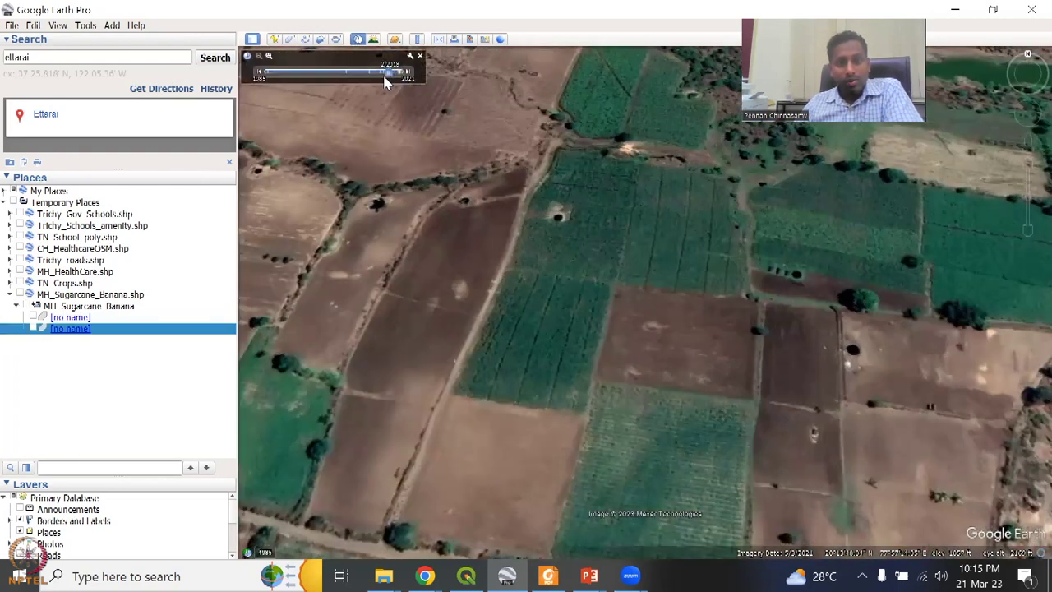
left_click_drag(386, 80, 383, 79)
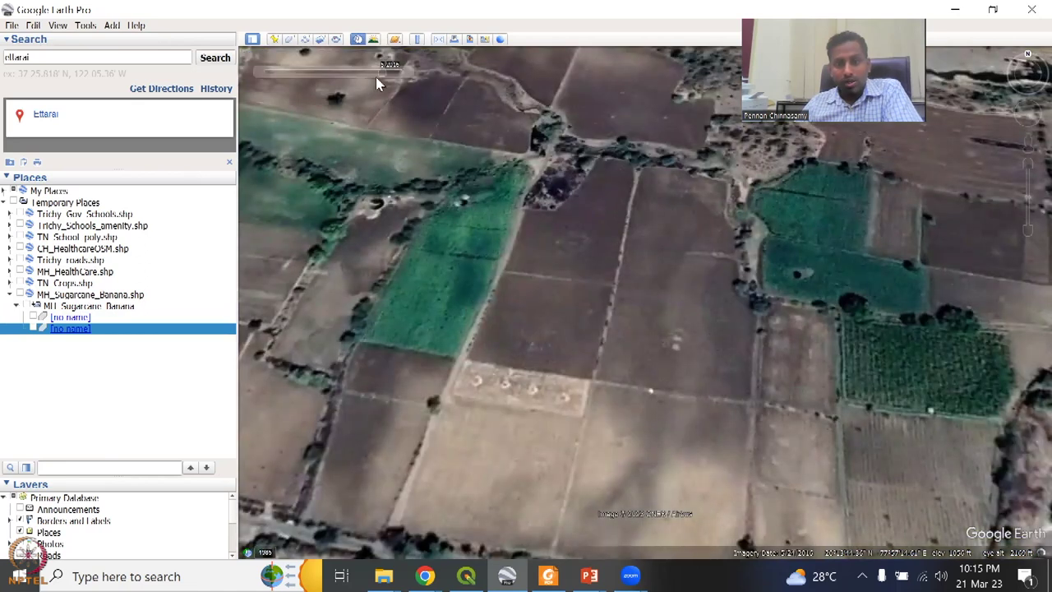
mouse_move(371, 74)
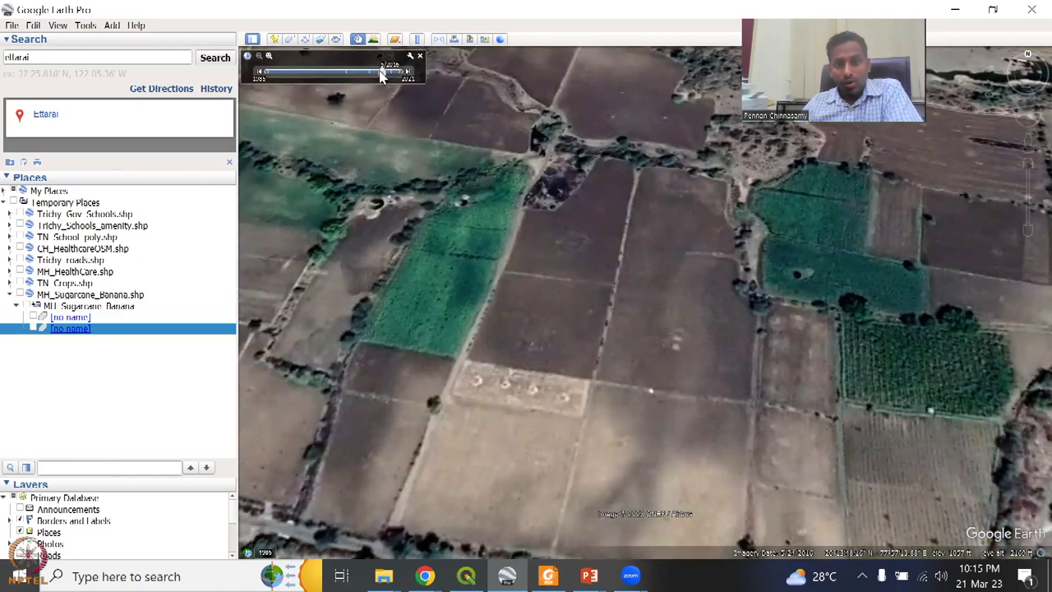
left_click_drag(381, 76, 376, 75)
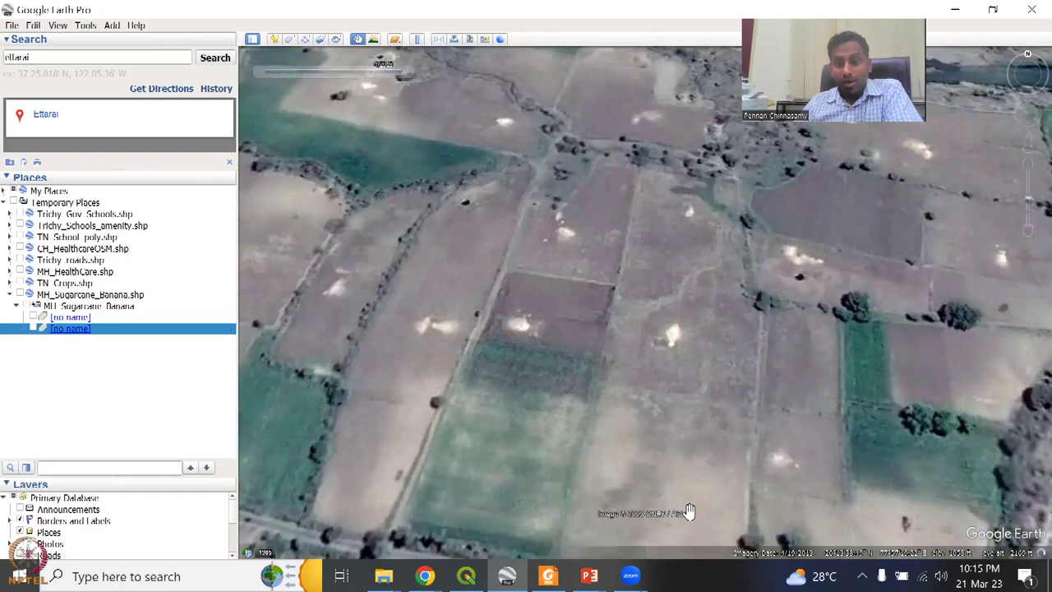
left_click_drag(373, 74, 463, 78)
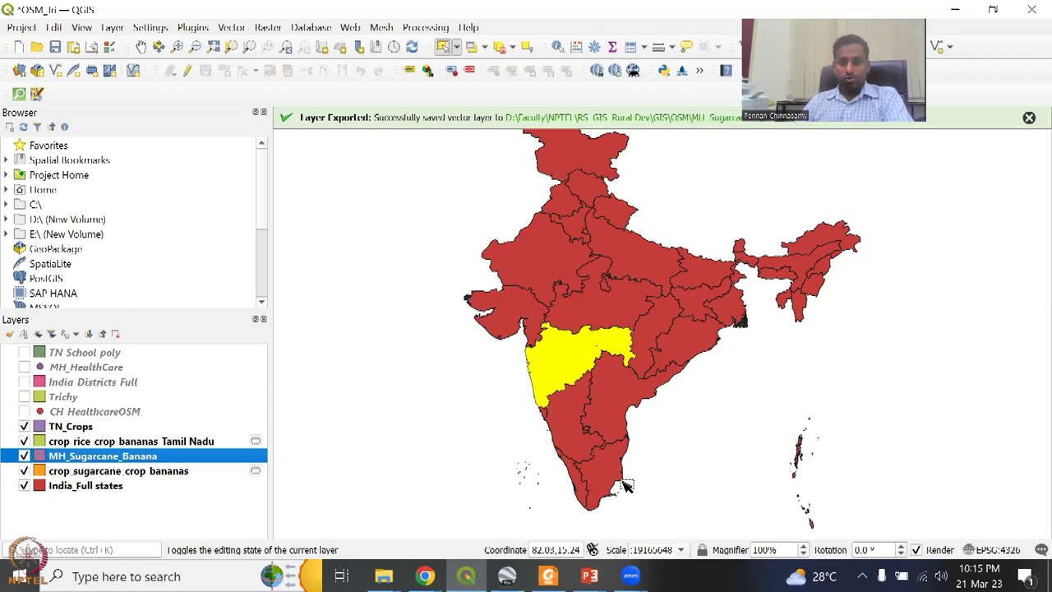
- Switch to QGIS, clear the Maharashtra selection and open a QuickOSM quick query
left_click(610, 479)
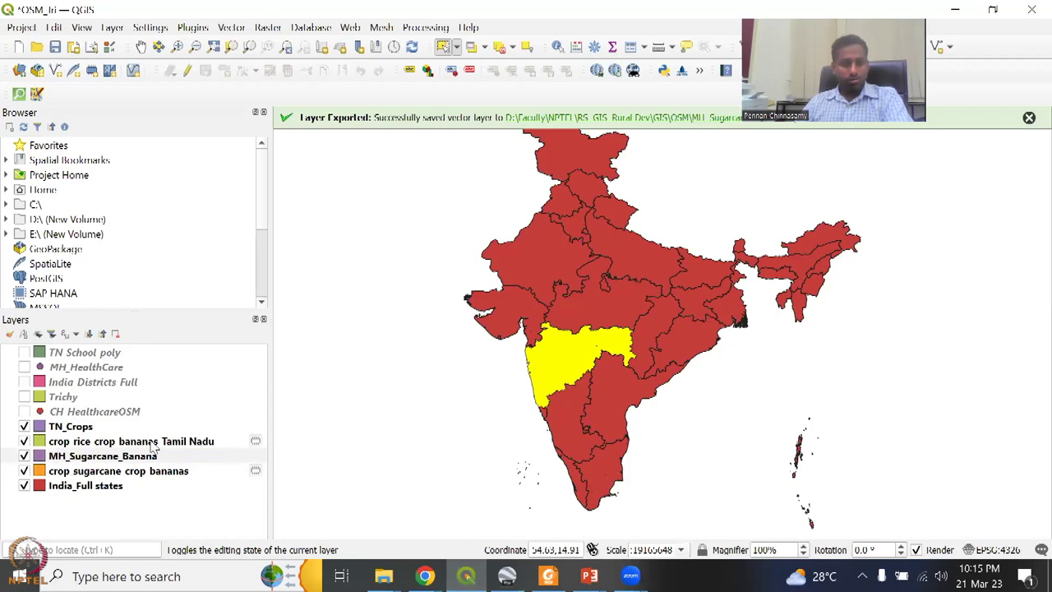
left_click(502, 47)
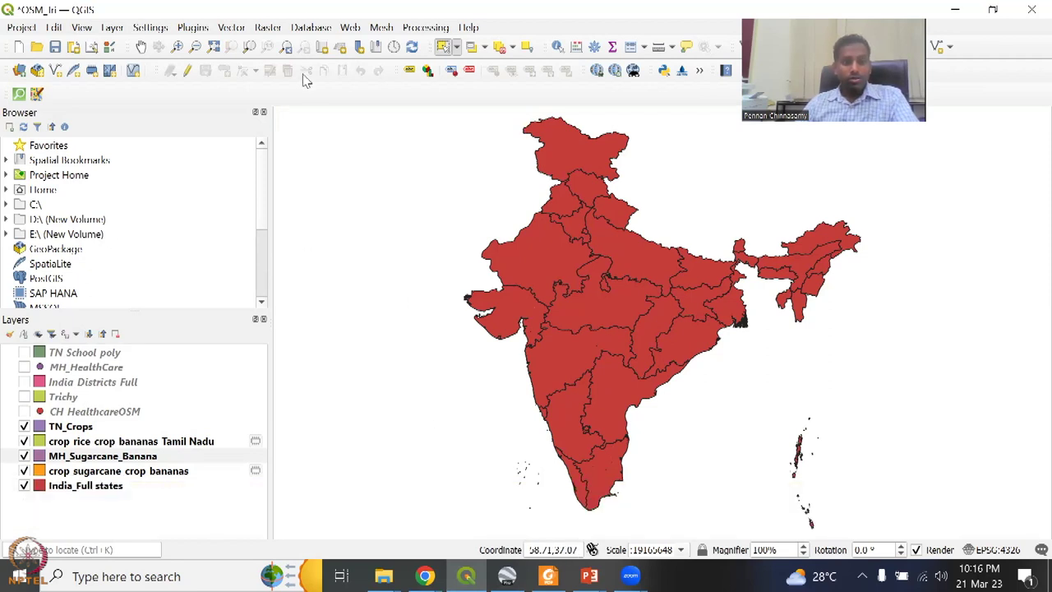
left_click(233, 27)
mouse_move(268, 136)
left_click(428, 139)
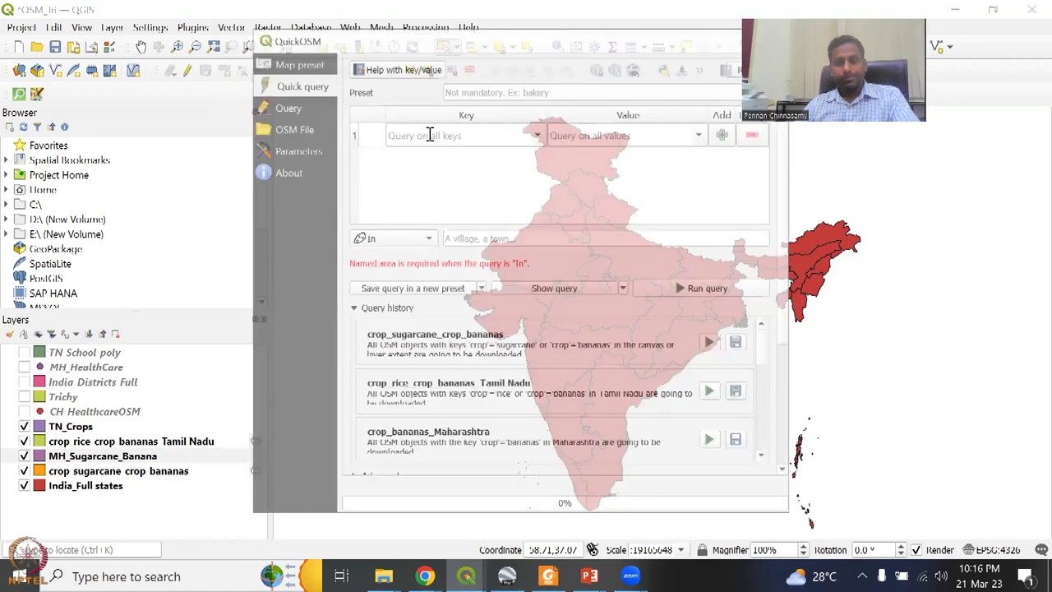
- Try "water" as the key of the quick query
left_click(444, 131)
type("water")
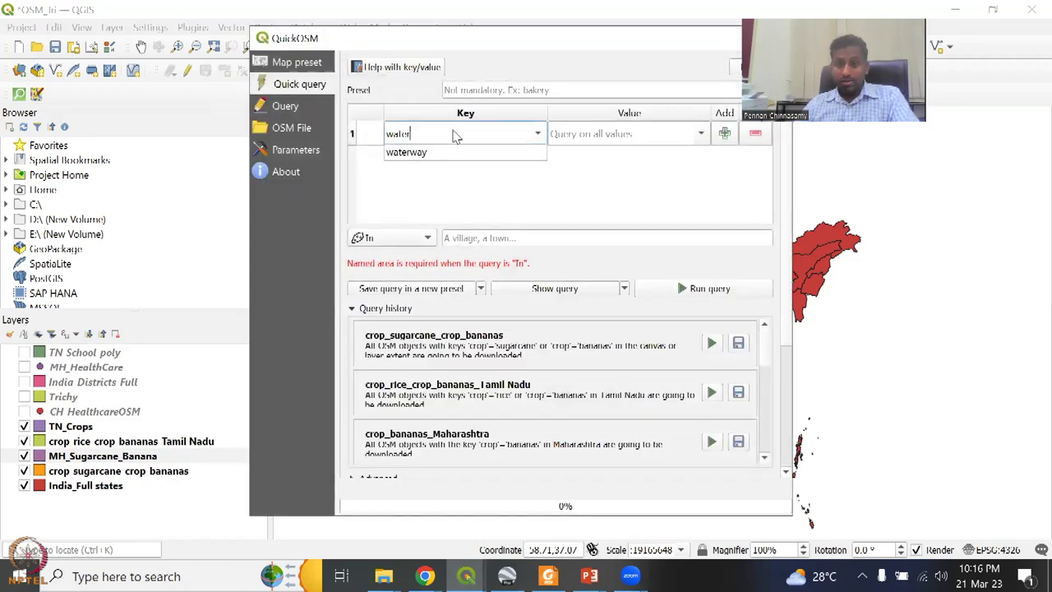
double_click(454, 134)
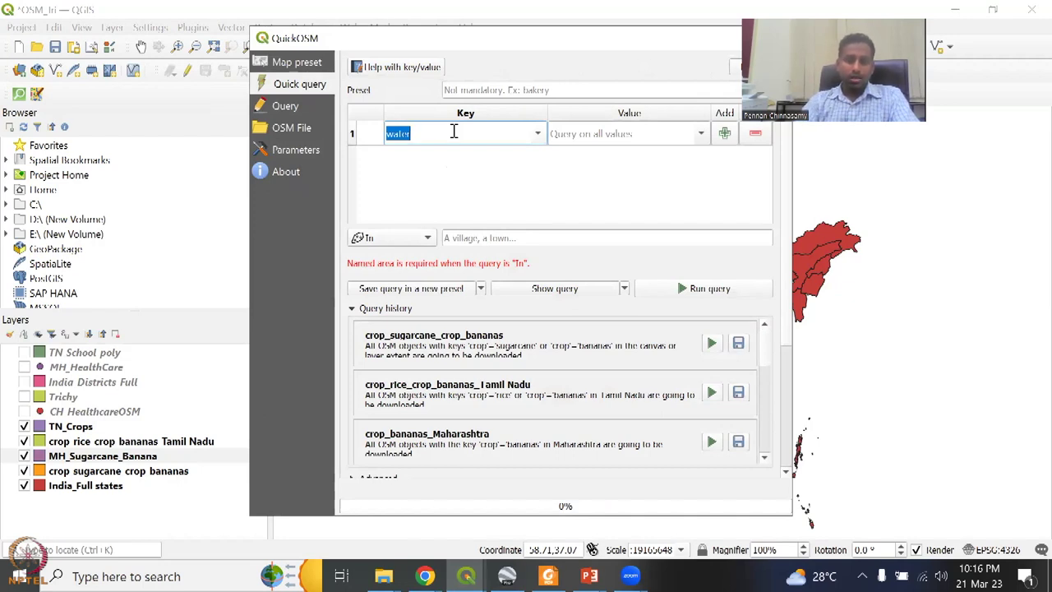
- Try the agricultural key and look for a water-related value under it
left_click(541, 138)
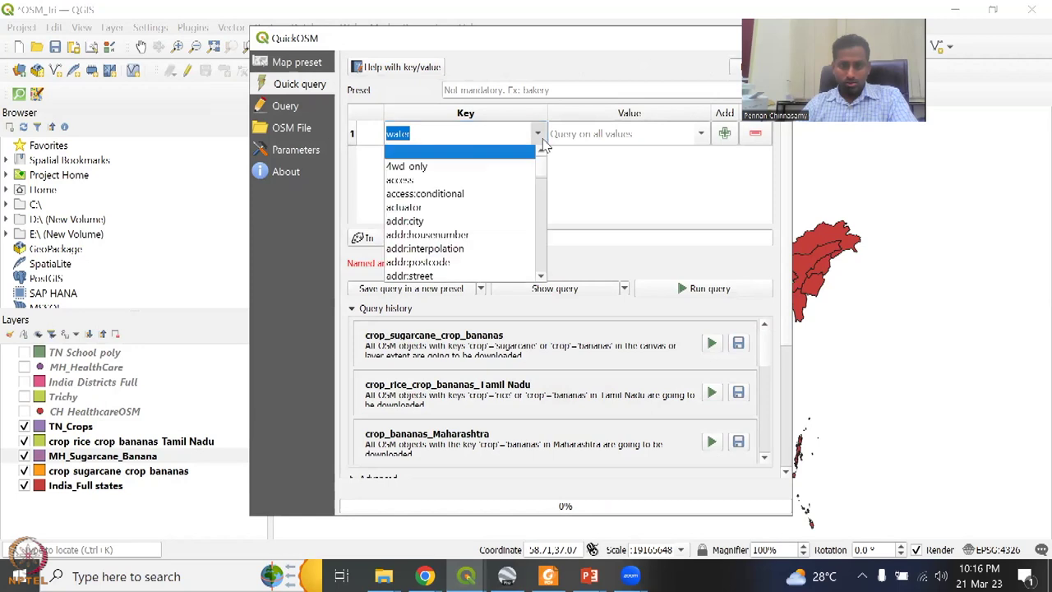
key("Down")
key("Down")
key("Down")
key("Down")
key("Down")
key("Down")
key("Down")
key("Down")
key("Down")
key("Down")
key("Down")
key("Down")
key("Down")
key("Down")
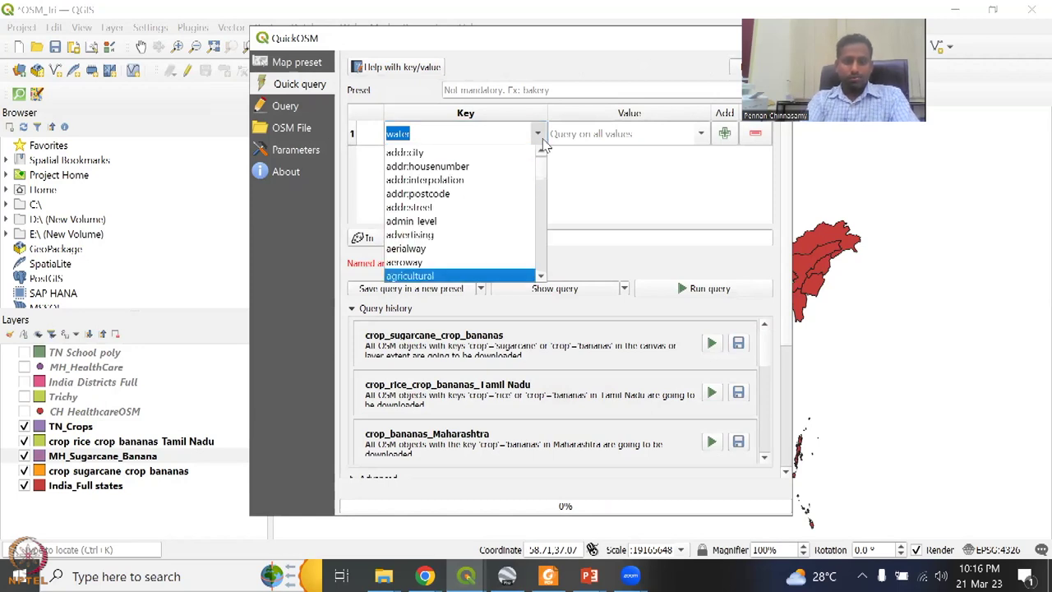
key("Return")
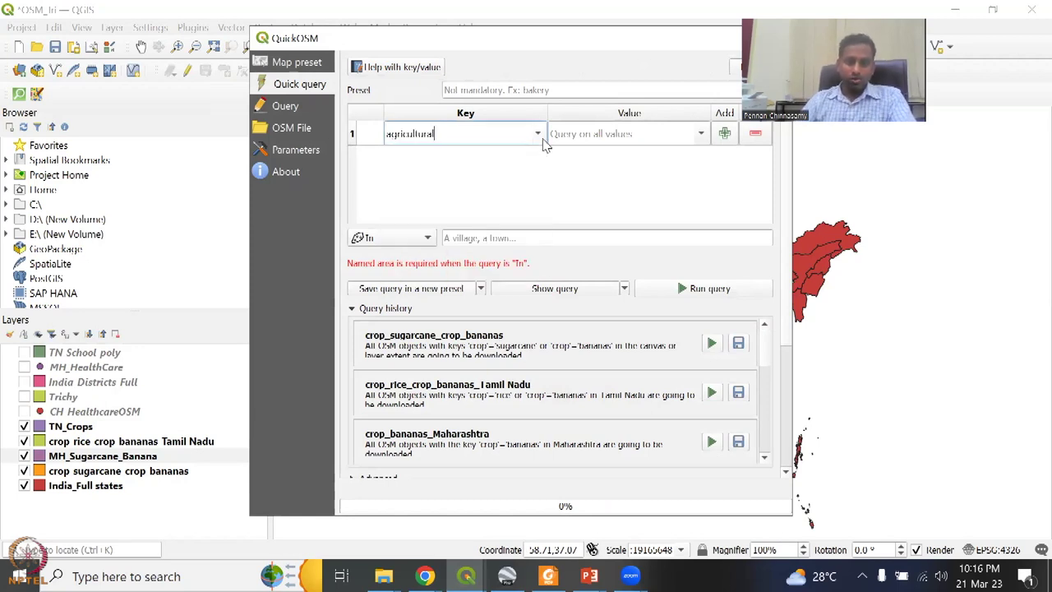
left_click(607, 133)
type("wal")
- Try the amenity key instead and look up its values starting with "wa"
left_click(536, 135)
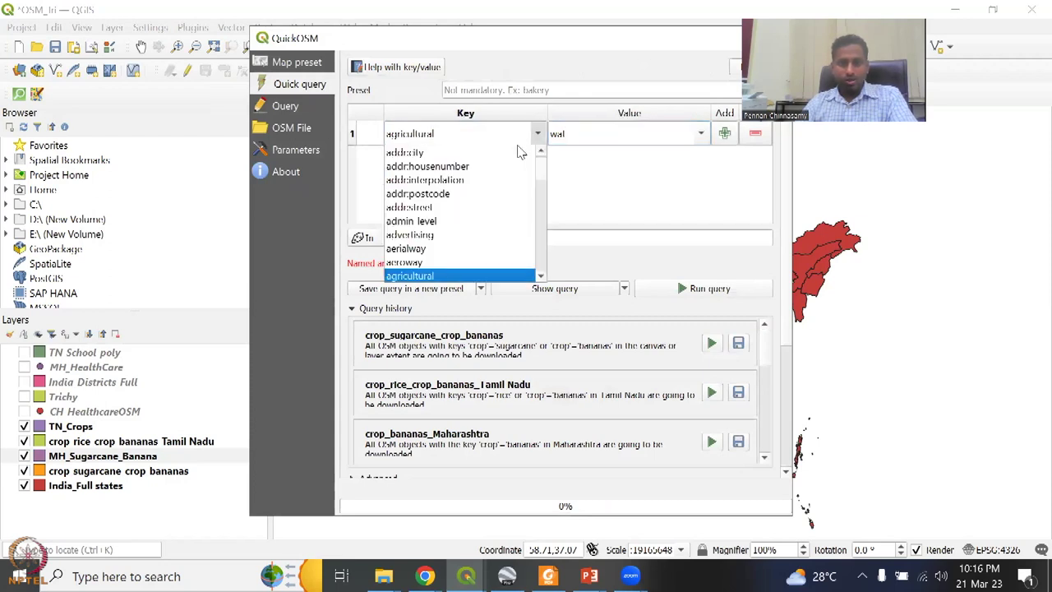
key("Down")
key("Down")
key("Down")
key("Down")
key("Down")
key("Down")
key("Down")
key("Down")
key("Down")
key("Down")
key("Down")
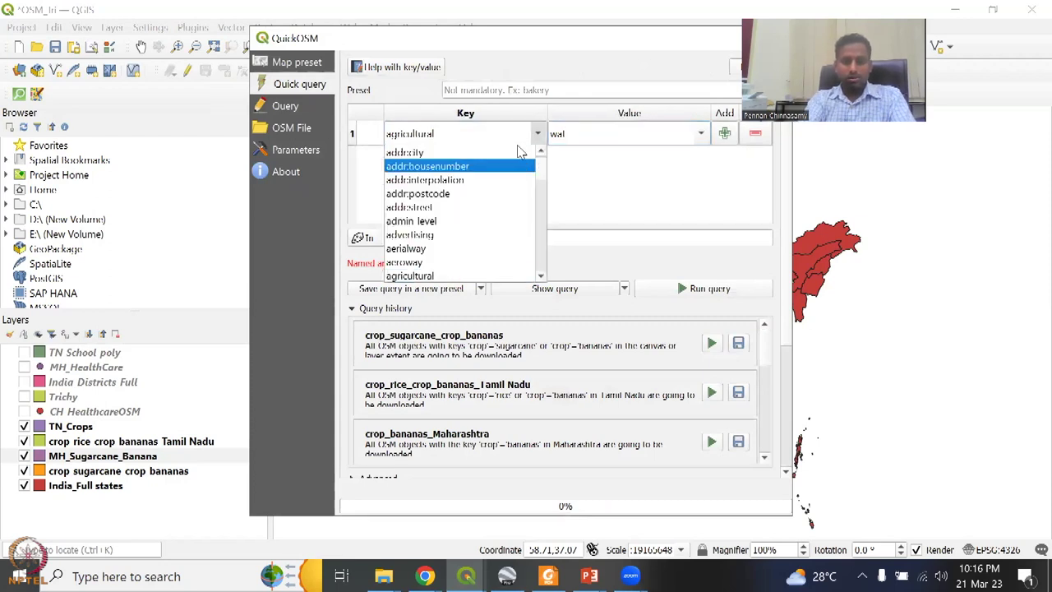
double_click(488, 132)
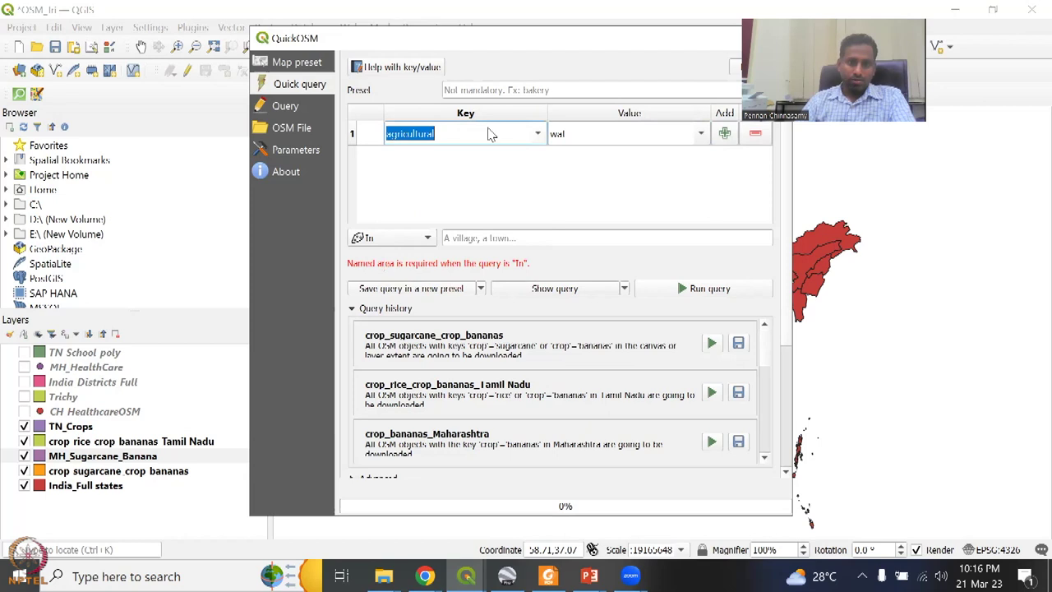
type("am")
key("Down")
key("Return")
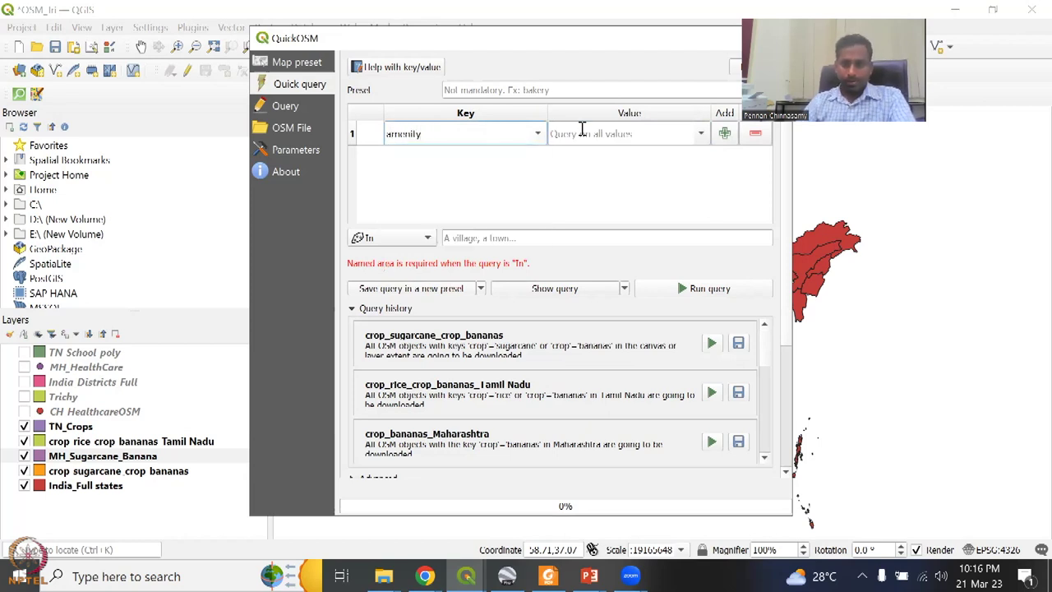
left_click(657, 138)
type("wa")
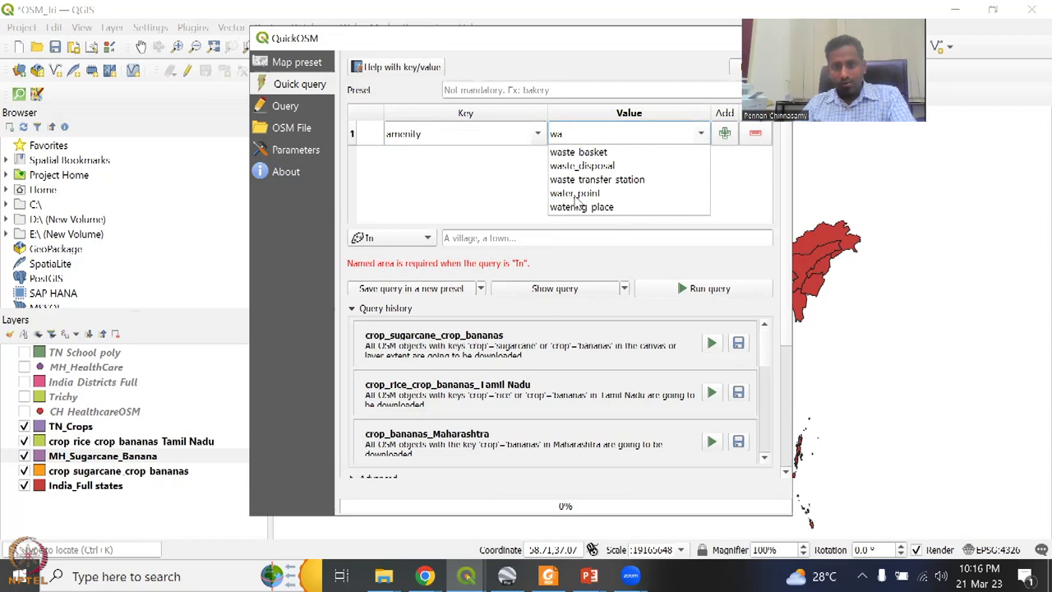
- Try the government key instead and look up its values starting with "wa"
left_click(471, 138)
double_click(471, 137)
key("BackSpace")
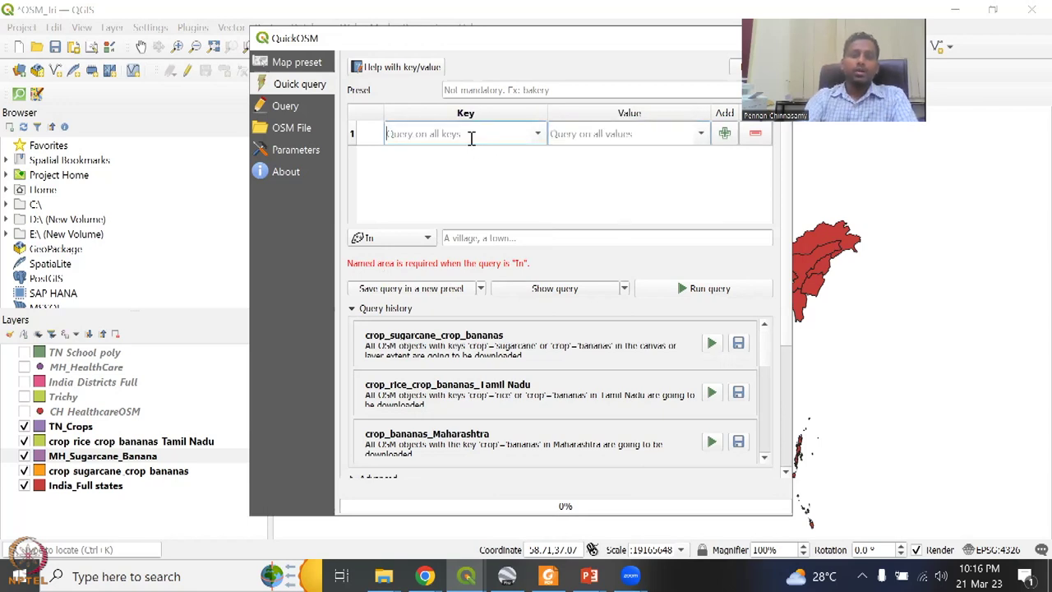
type("gov")
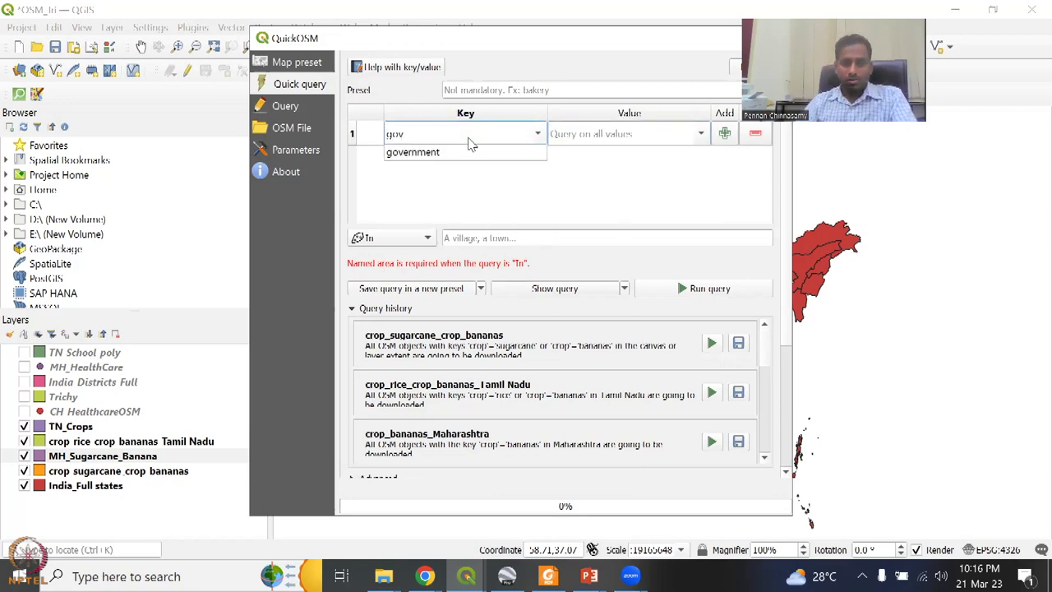
left_click(468, 153)
left_click(593, 133)
type("wa")
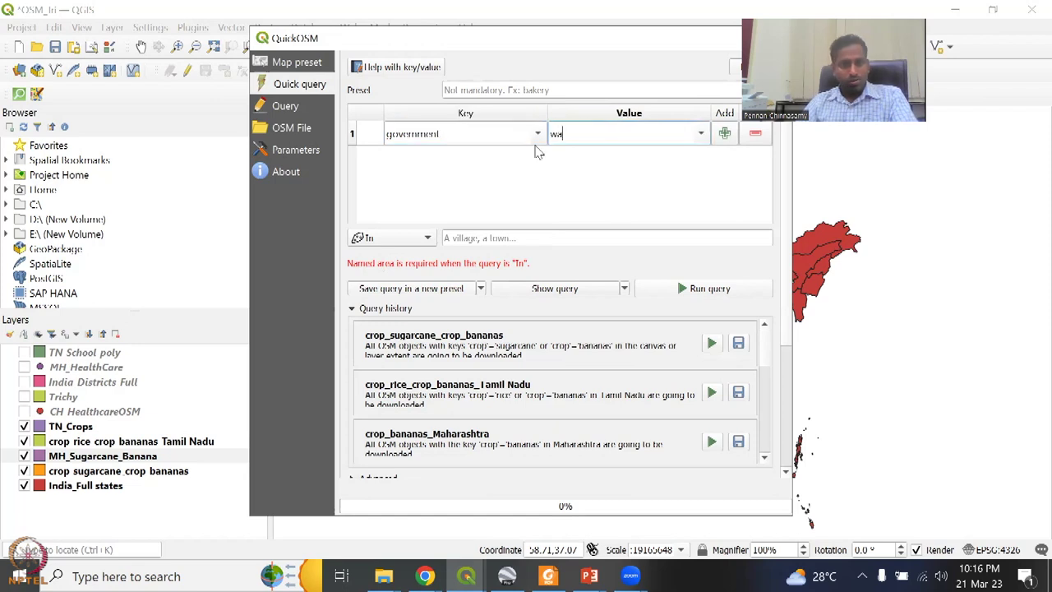
- Search the query presets for "water" and apply the general Water preset
left_click(530, 89)
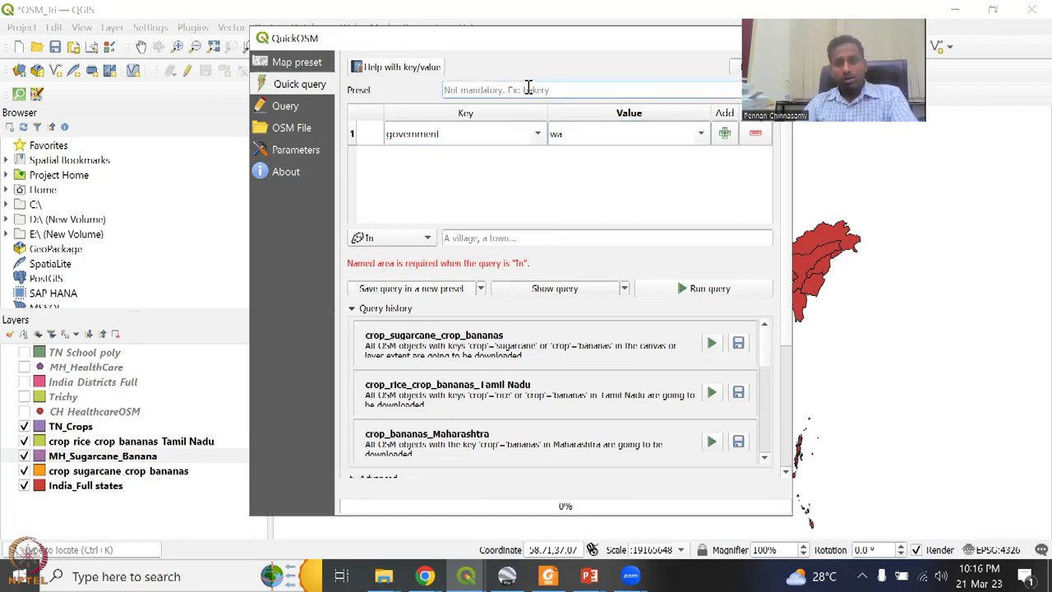
type("water")
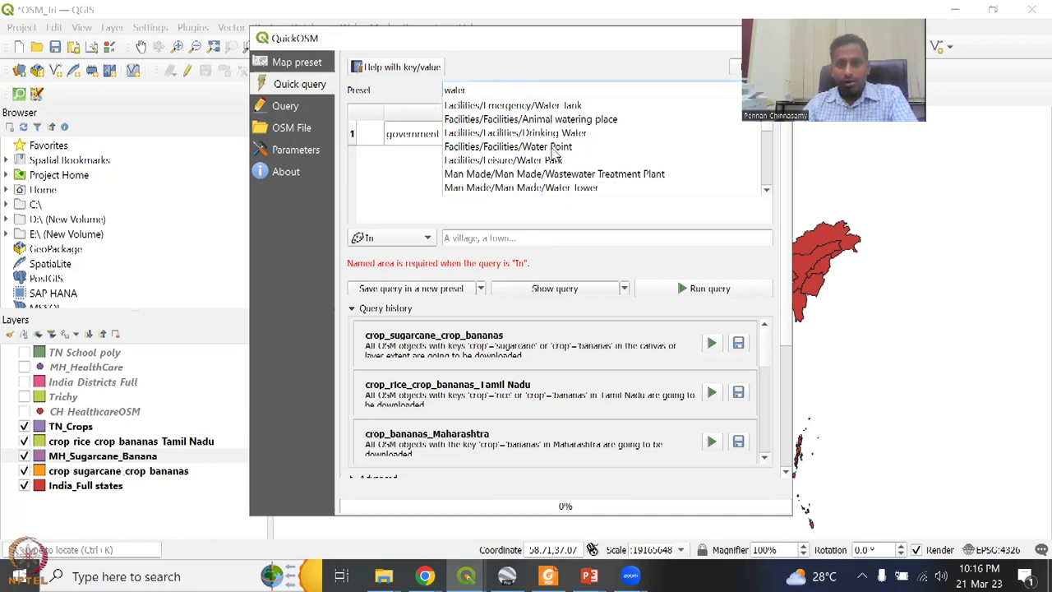
scroll(555, 191, "down", 1)
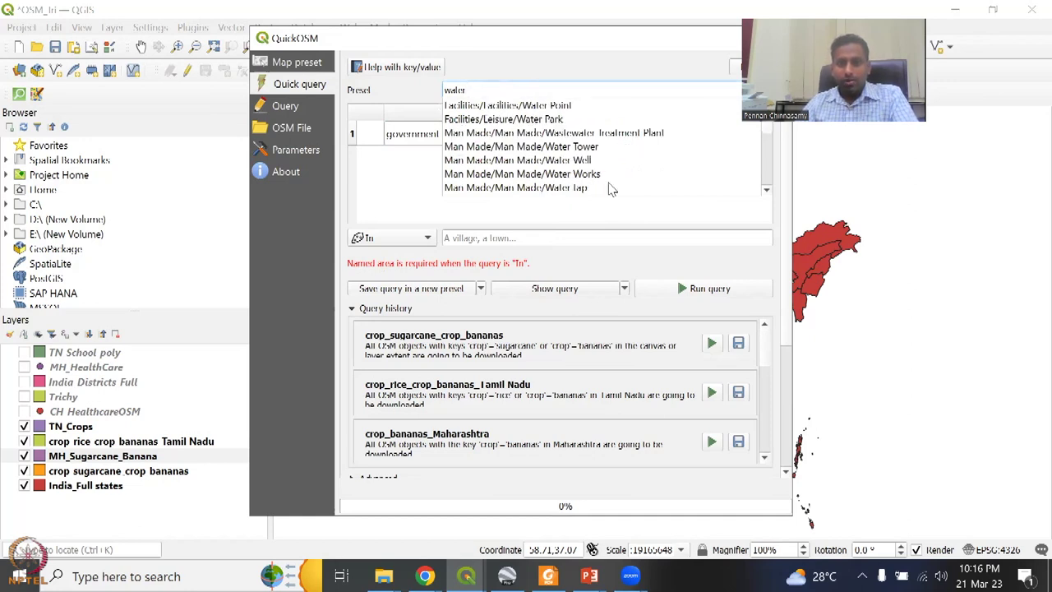
scroll(603, 158, "down", 1)
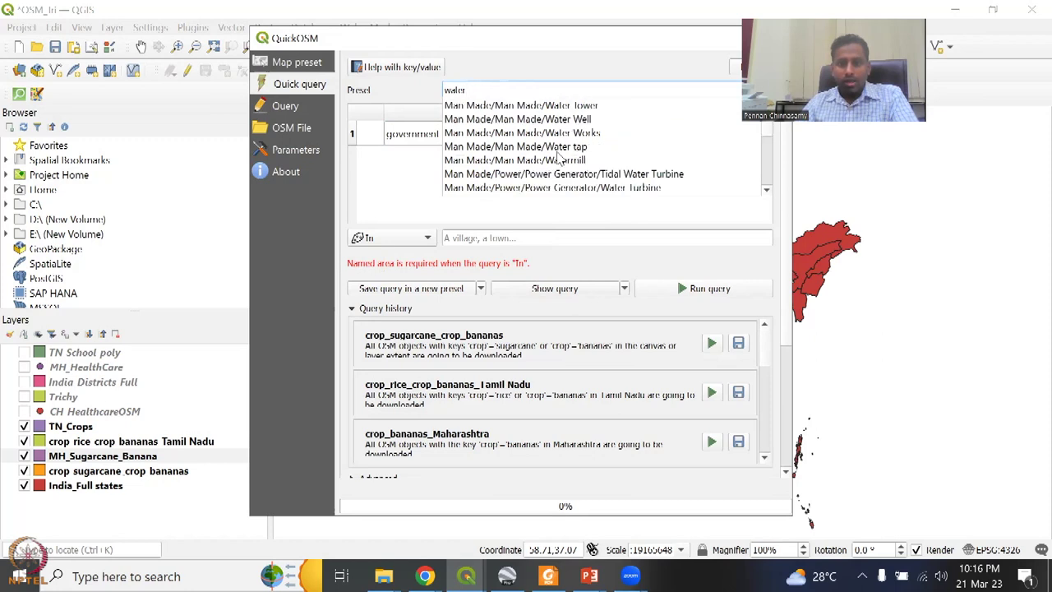
scroll(559, 160, "down", 1)
scroll(485, 168, "down", 1)
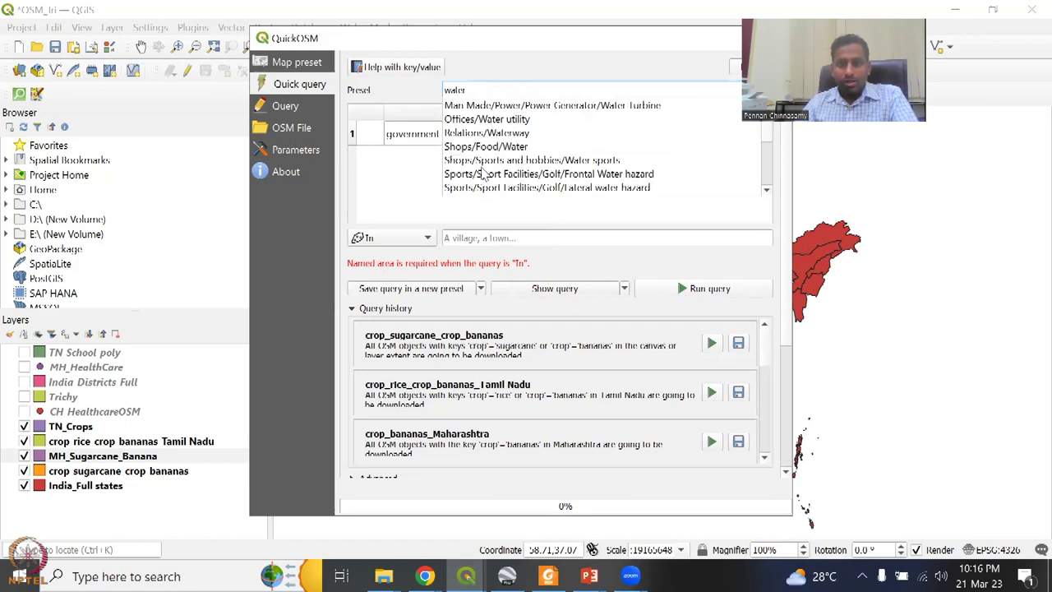
scroll(506, 168, "down", 1)
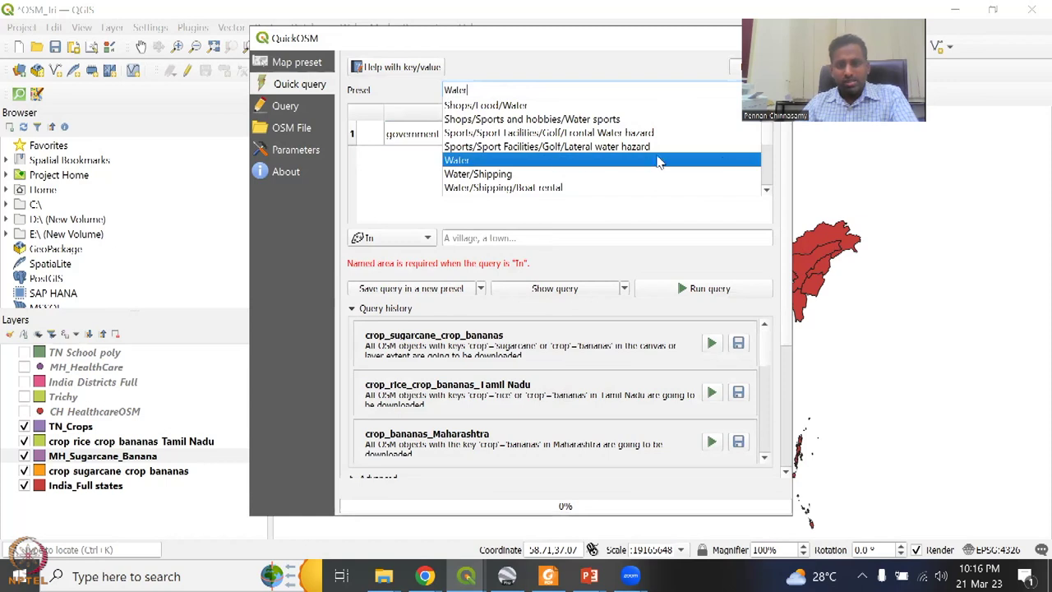
left_click(617, 160)
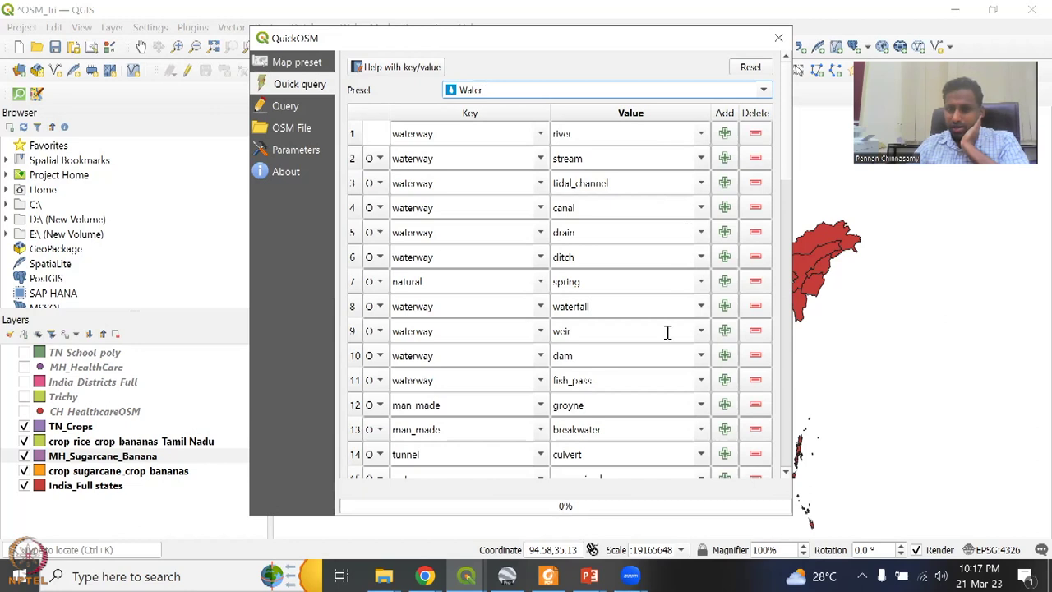
- Remove the river, stream, tidal_channel, canal, drain, ditch, spring, waterfall and weir rows from the Water preset query
left_click(658, 421)
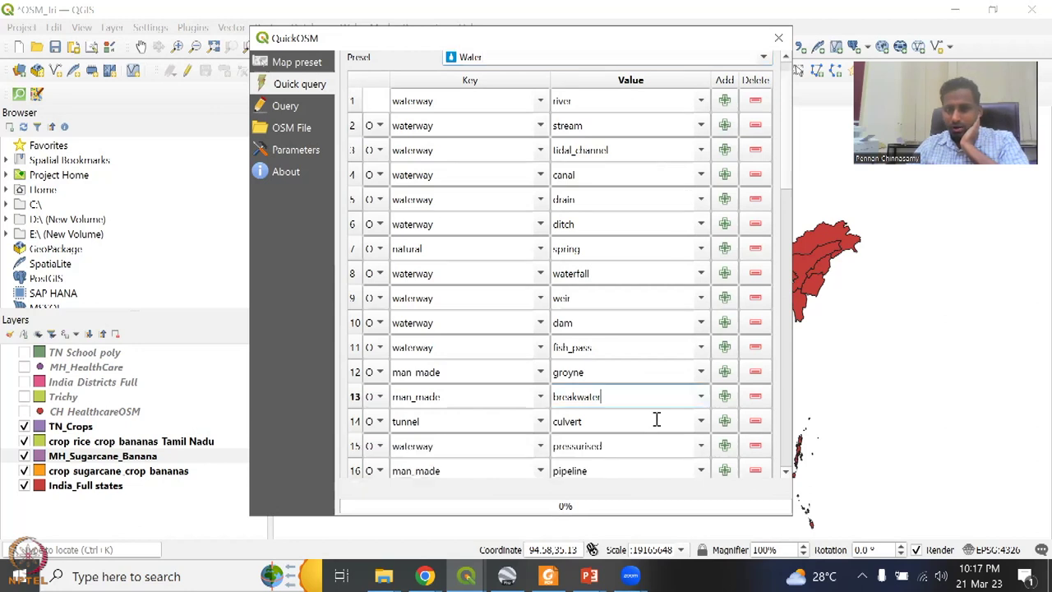
left_click(756, 300)
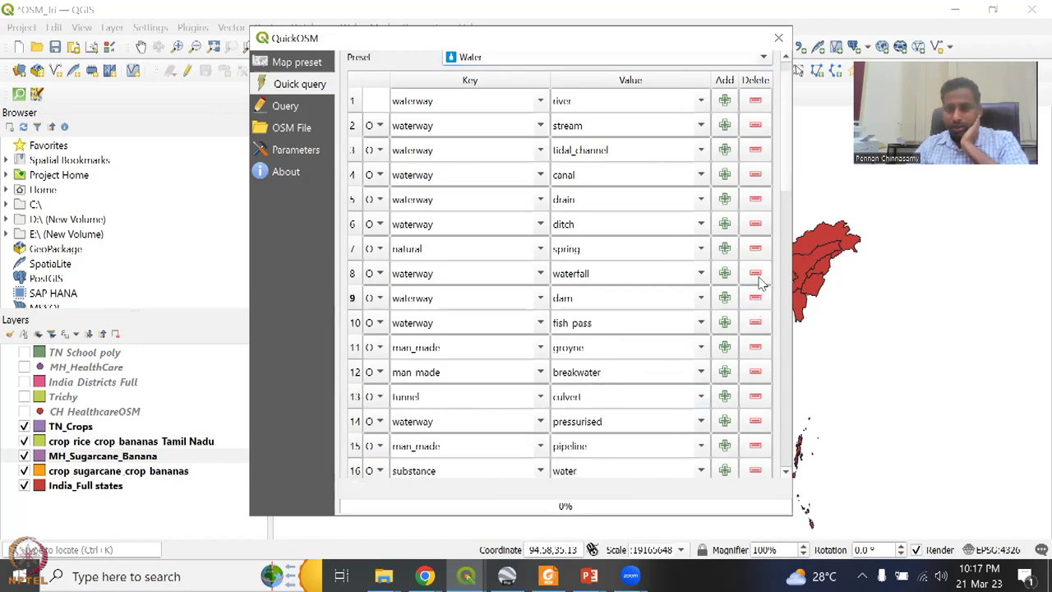
left_click(756, 273)
left_click(756, 249)
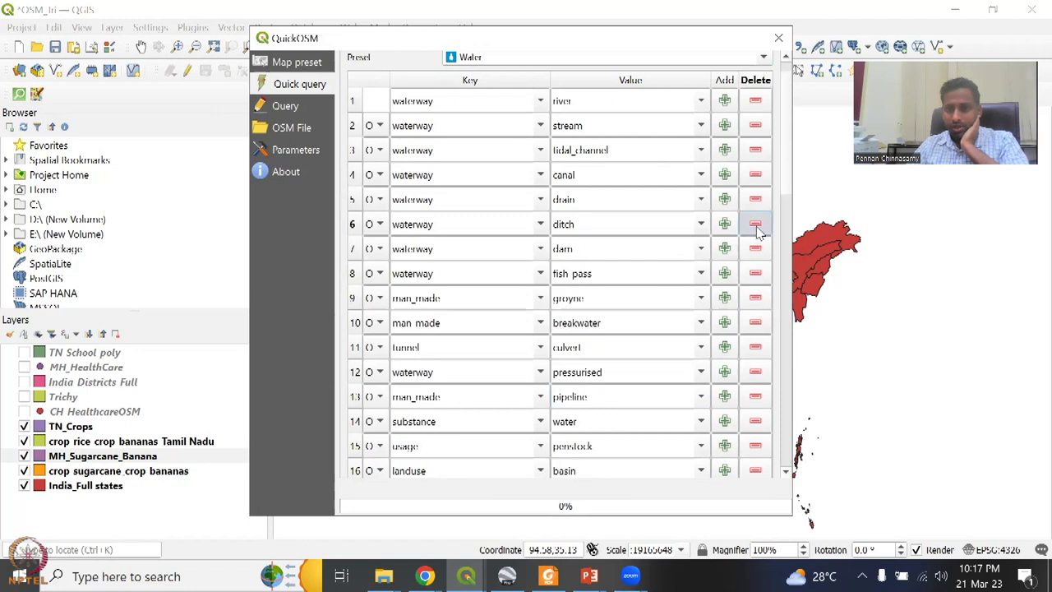
left_click(755, 224)
left_click(755, 200)
left_click(755, 175)
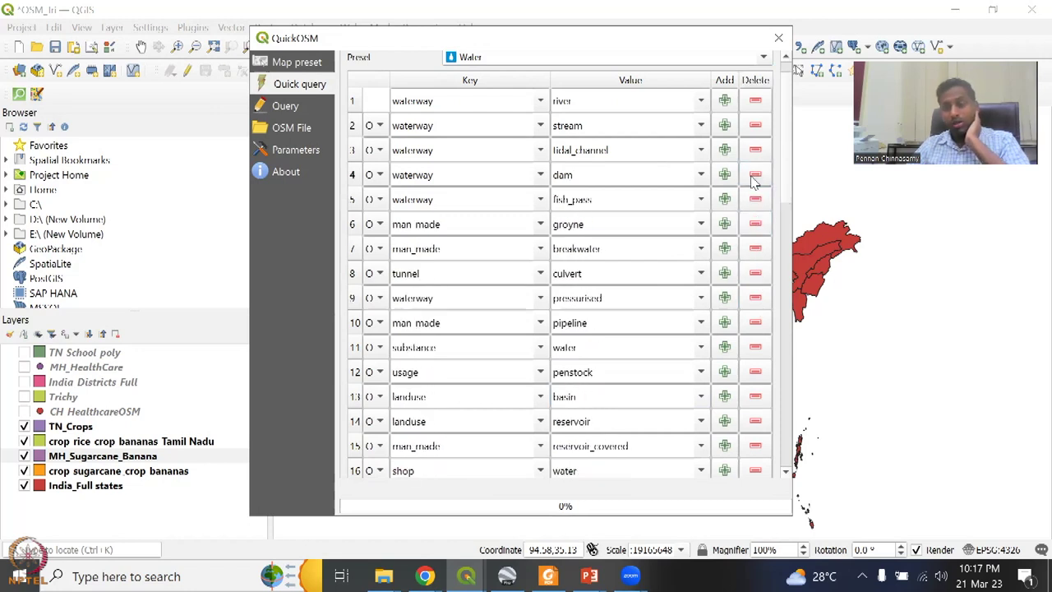
left_click(756, 150)
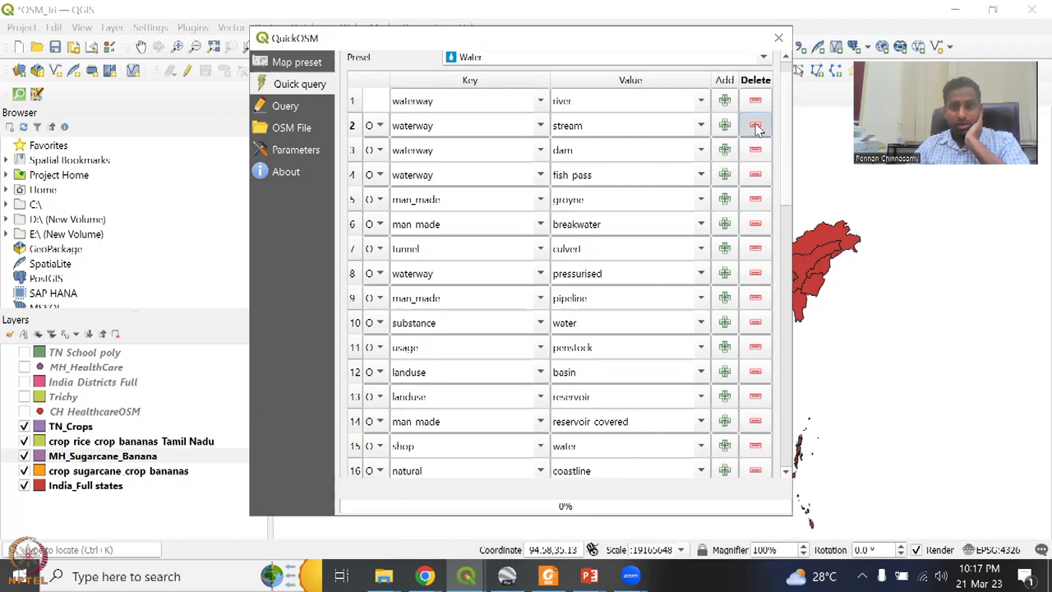
left_click(756, 126)
left_click(756, 101)
scroll(744, 235, "up", 2)
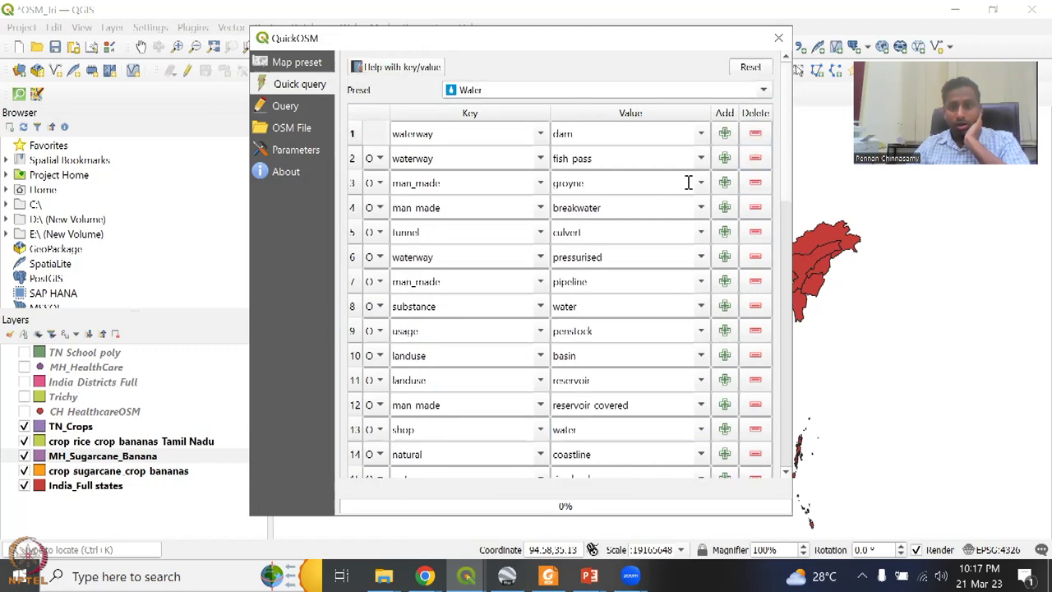
- Remove the query rows from waterway=fish_pass through landuse=basin, keeping waterway=dam and landuse=reservoir
left_click(756, 158)
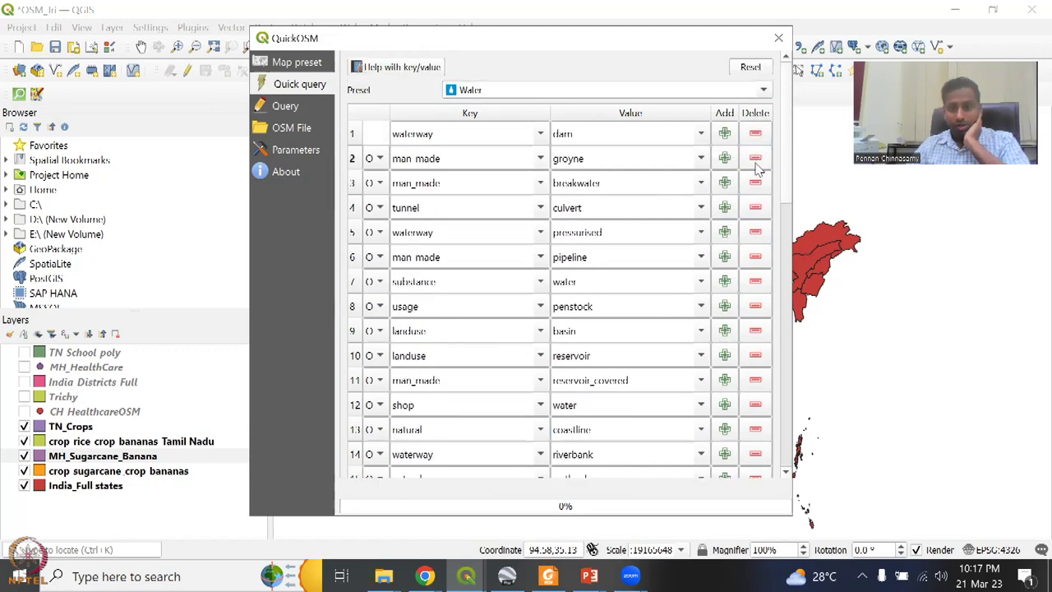
left_click(756, 161)
left_click(757, 161)
left_click(756, 161)
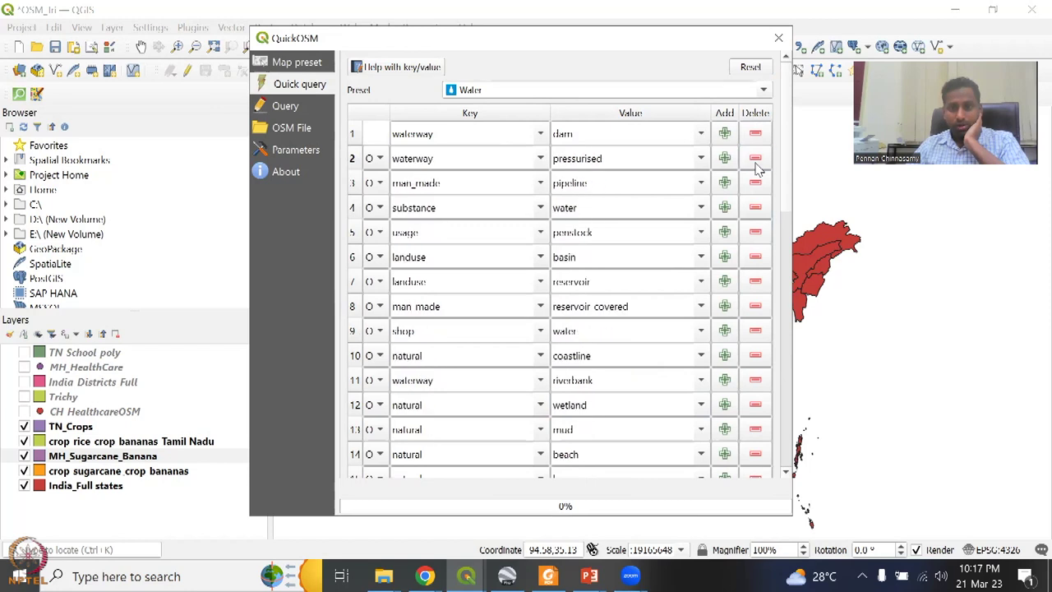
left_click(757, 161)
left_click(757, 162)
left_click(757, 161)
left_click(756, 161)
left_click(756, 161)
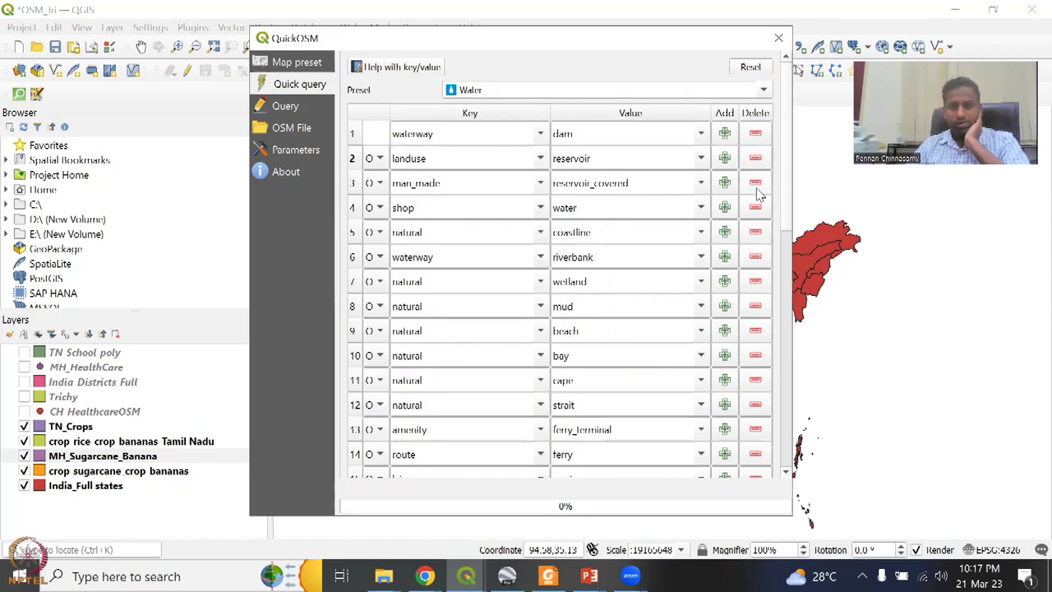
- Remove the query rows below landuse=reservoir, from man_made=reservoir_covered through waterway=water_point
left_click(757, 184)
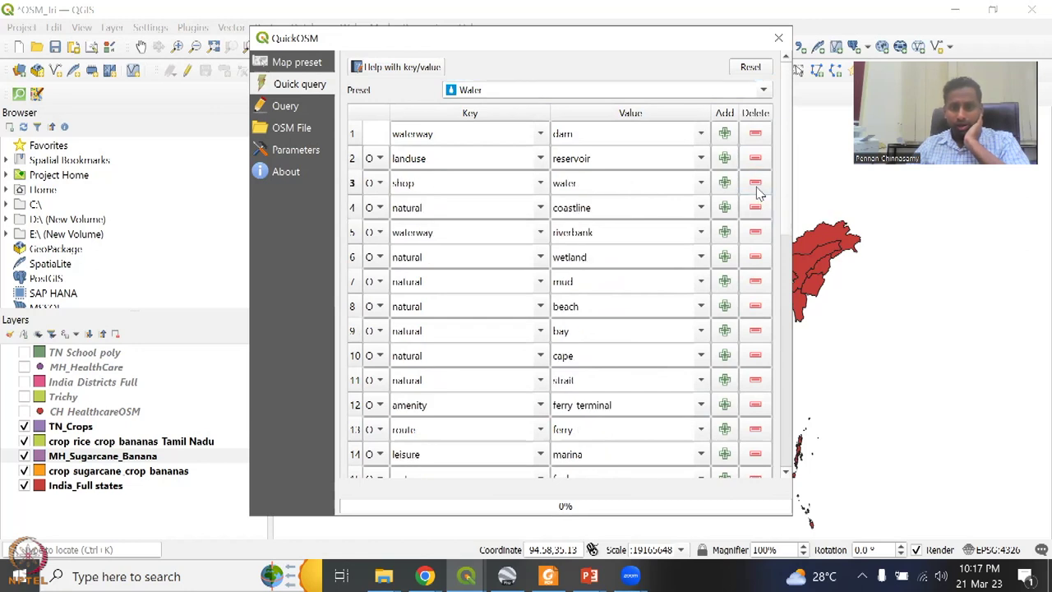
left_click(757, 184)
left_click(757, 184)
left_click(757, 184)
left_click(757, 184)
left_click(757, 184)
left_click(757, 184)
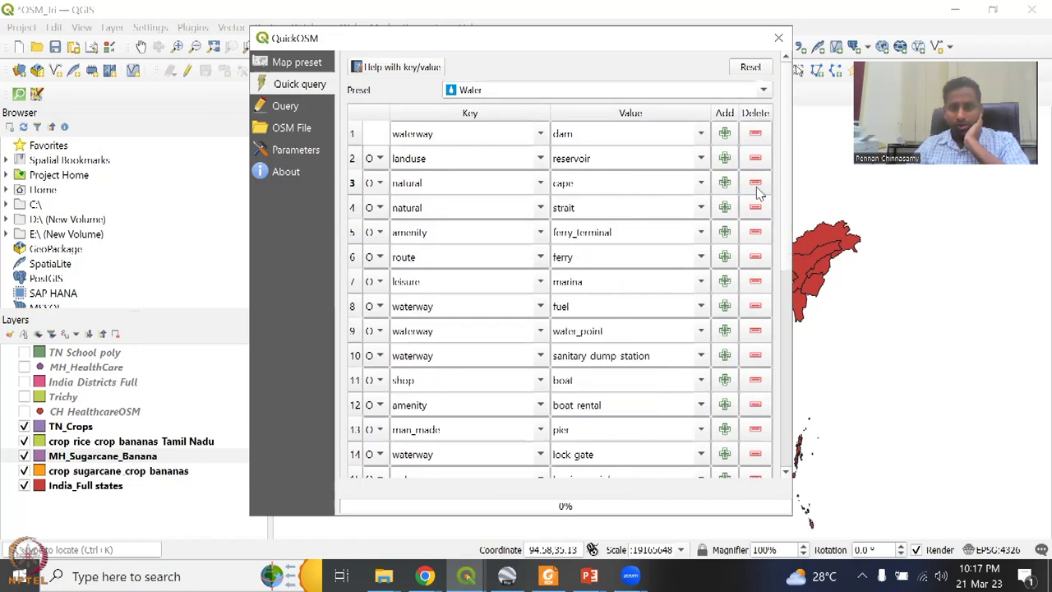
left_click(758, 184)
left_click(758, 184)
left_click(757, 184)
left_click(758, 185)
left_click(757, 184)
left_click(757, 184)
left_click(757, 184)
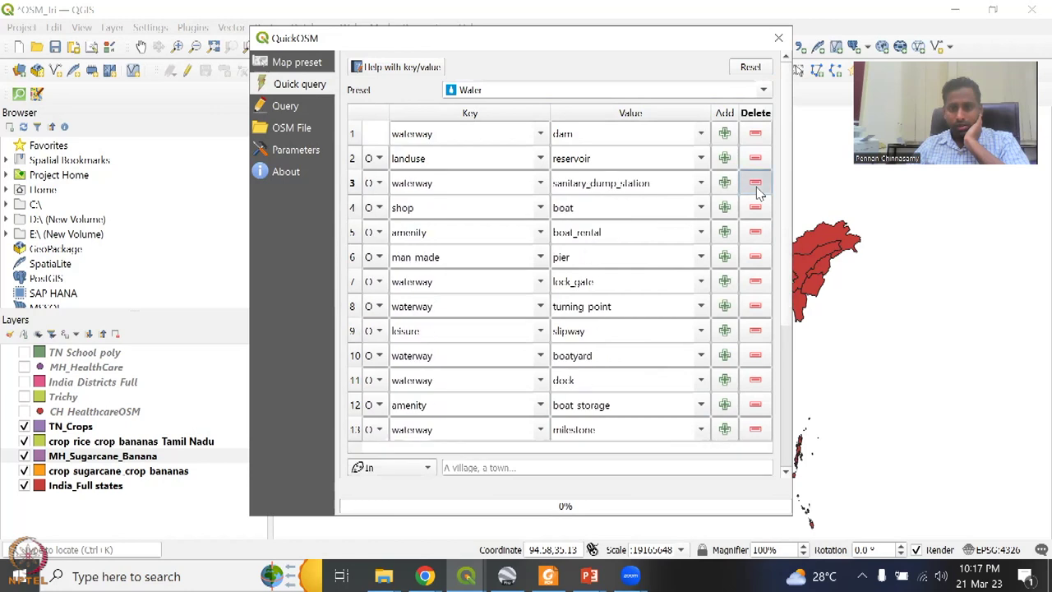
- Remove the remaining rows from sanitary_dump_station through milestone, leaving only dam and reservoir in the query
left_click(757, 184)
left_click(758, 184)
left_click(757, 185)
left_click(757, 184)
left_click(757, 184)
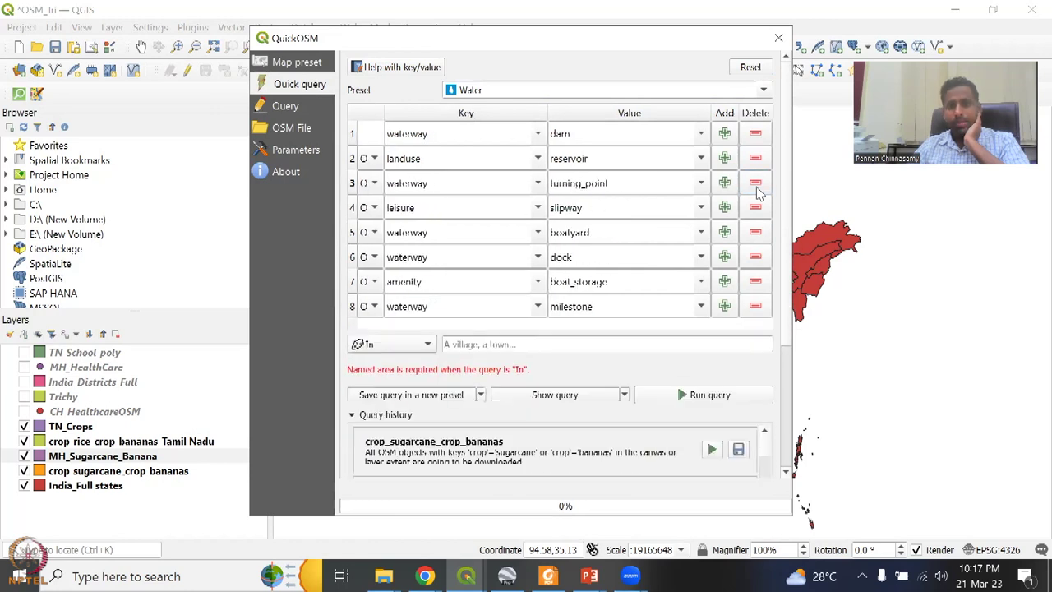
left_click(757, 185)
left_click(757, 184)
left_click(757, 185)
left_click(757, 184)
left_click(757, 184)
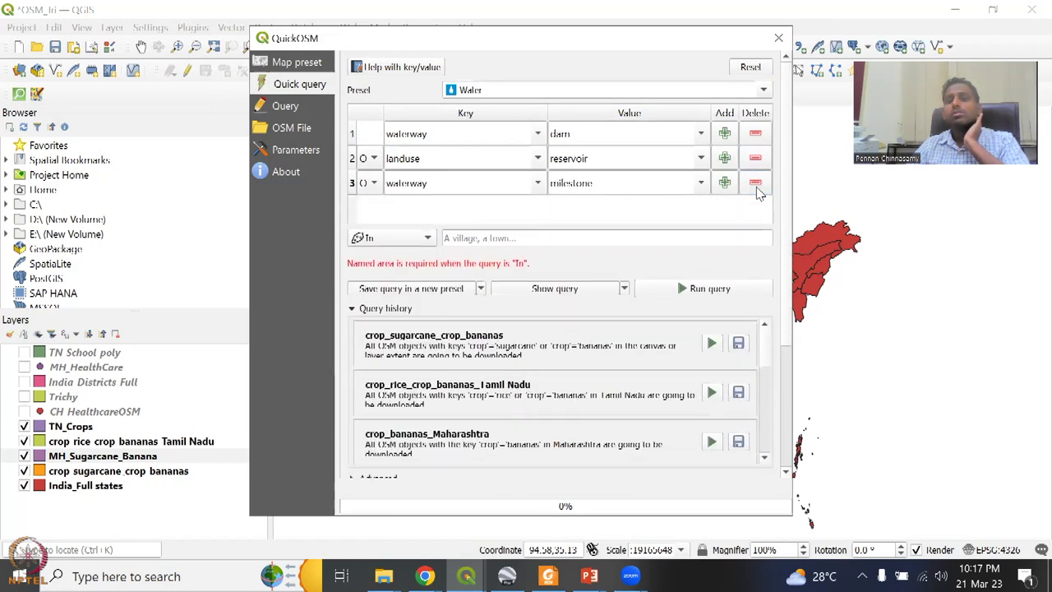
left_click(757, 184)
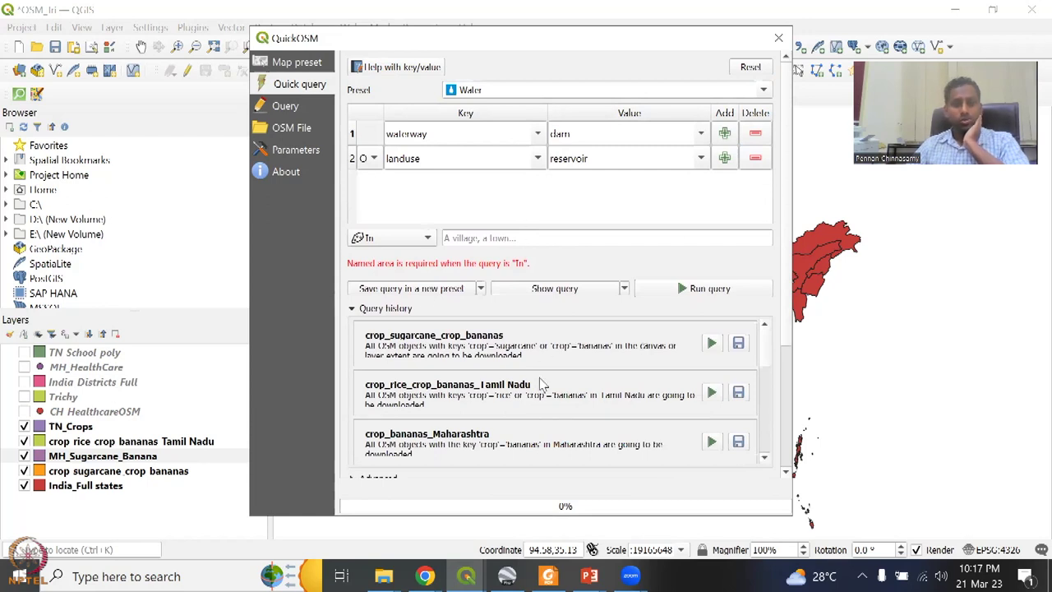
- Set the query area to Pune, run the dam and reservoir query, and close the query dialog
left_click(510, 240)
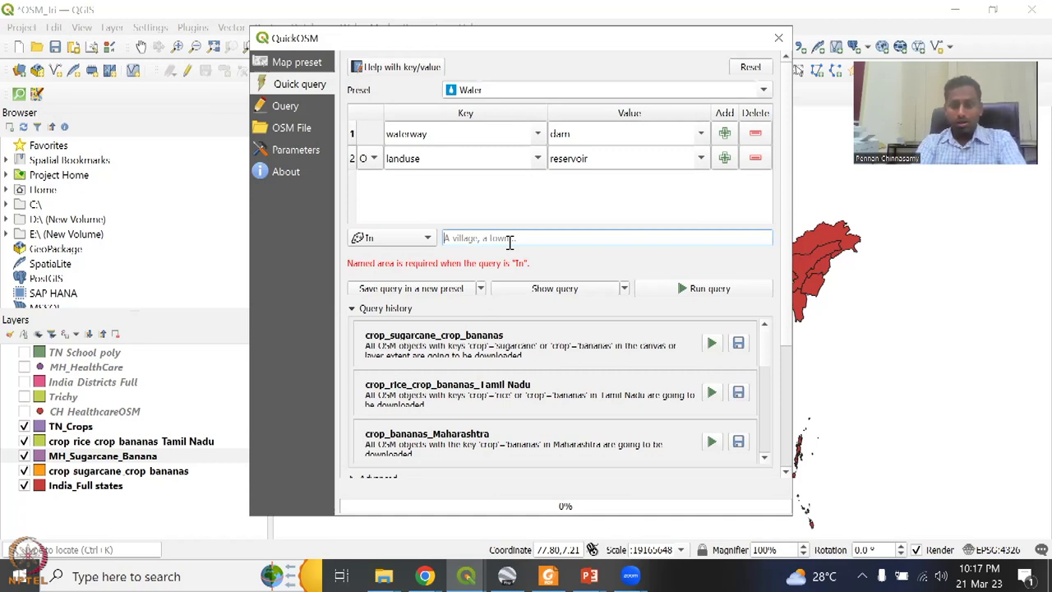
type("Pune")
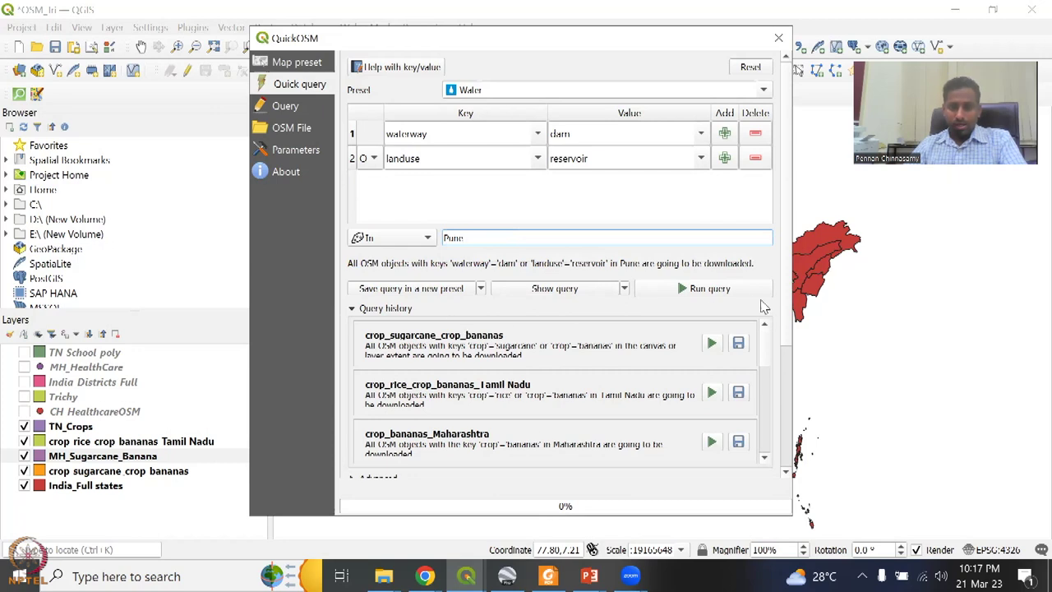
left_click(747, 294)
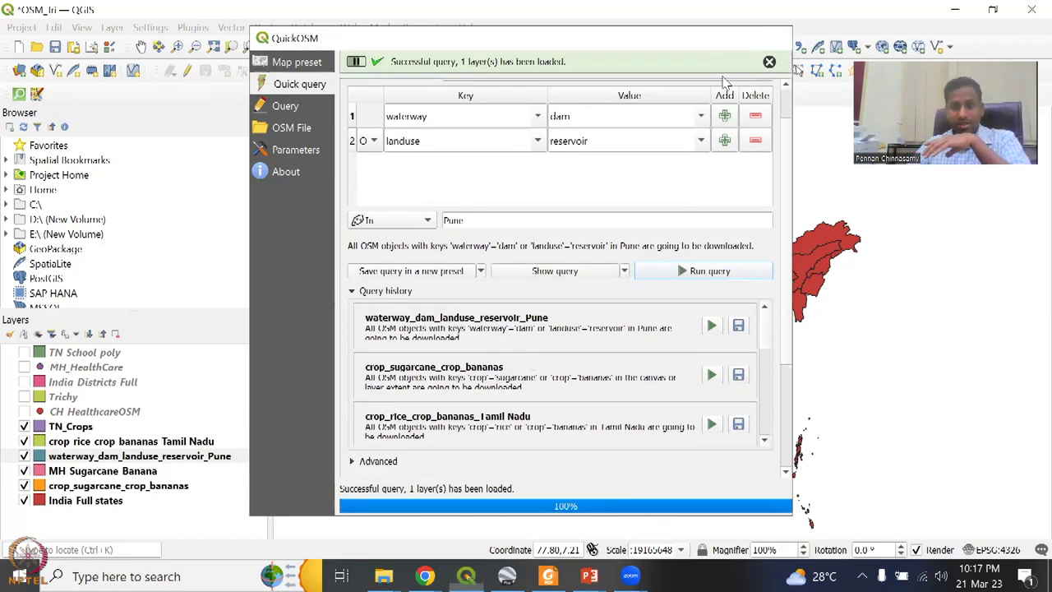
left_click(778, 38)
- Export the waterway_dam_landuse_reservoir_Pune layer as an ESRI Shapefile named Pune_Water in the OSM folder
right_click(215, 457)
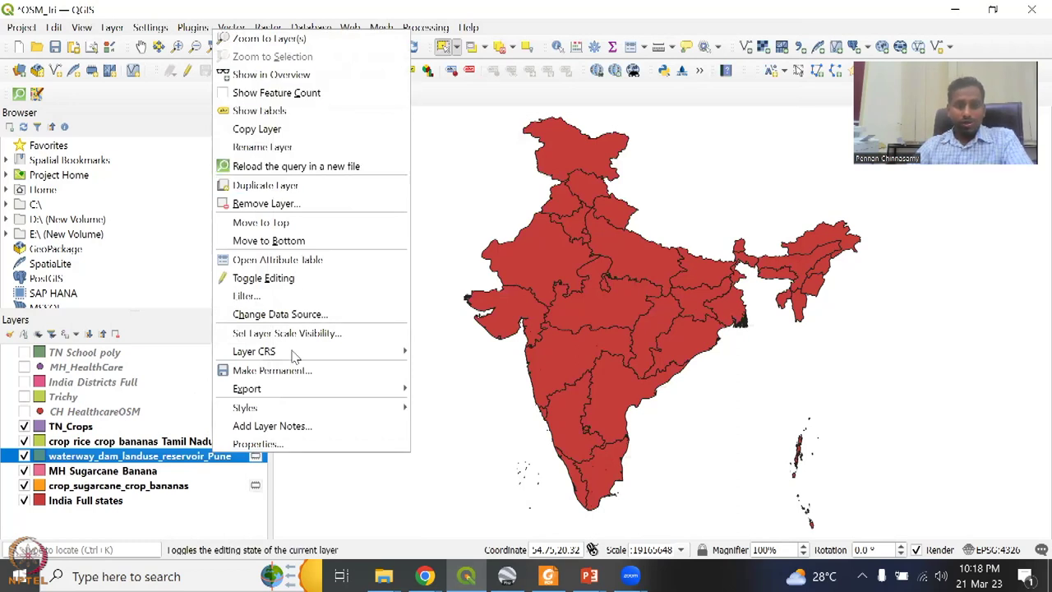
mouse_move(309, 394)
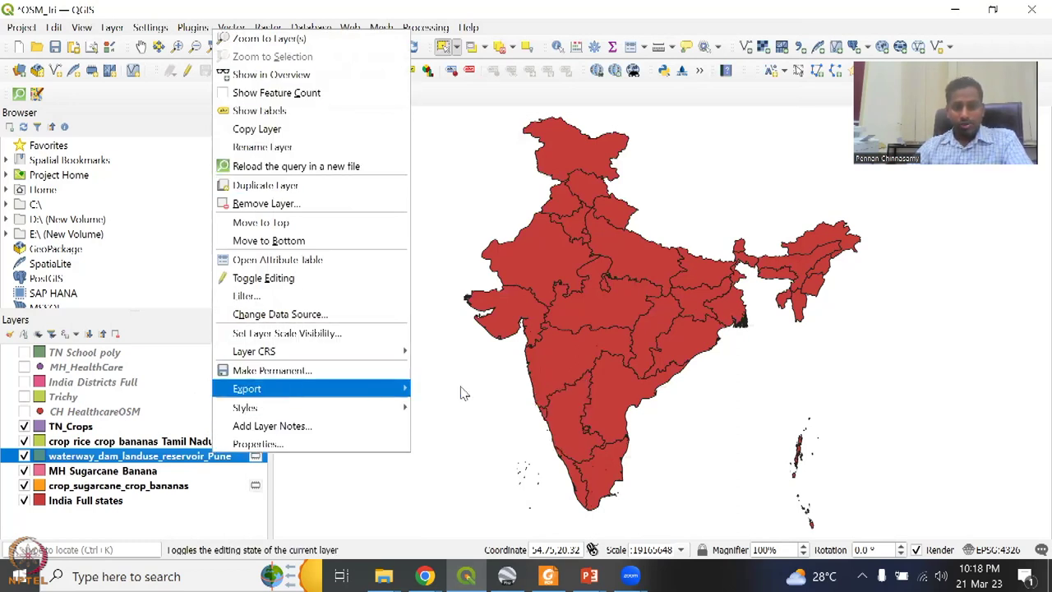
left_click(470, 389)
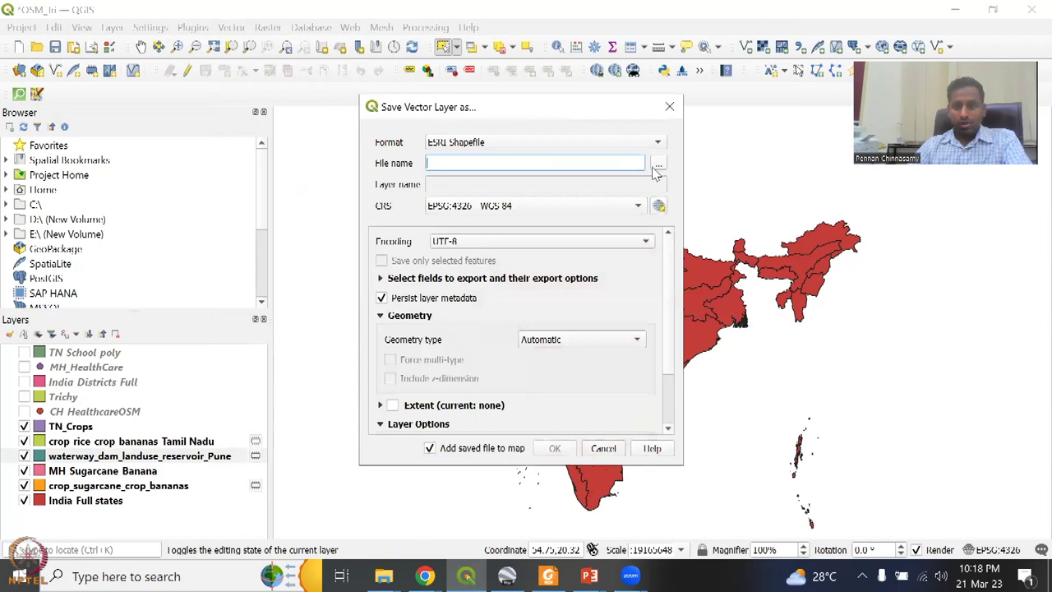
left_click(659, 163)
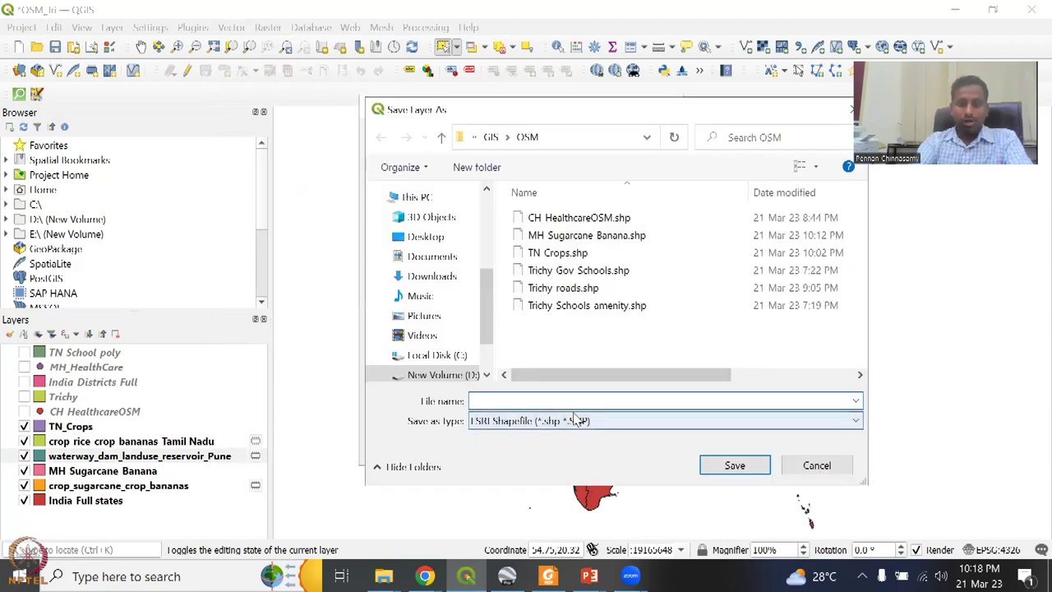
type("Pune Water")
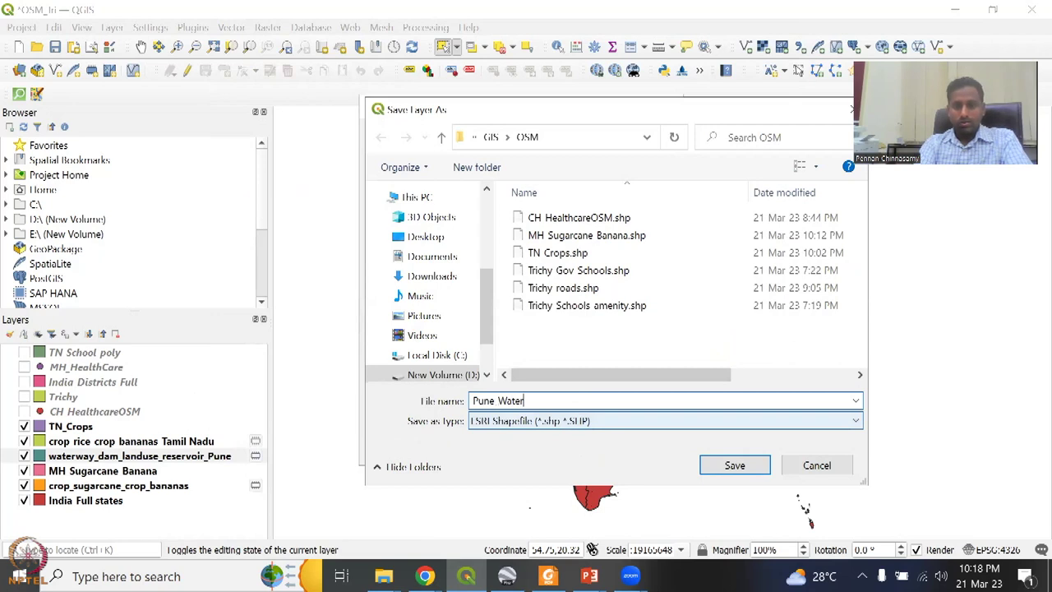
key("Return")
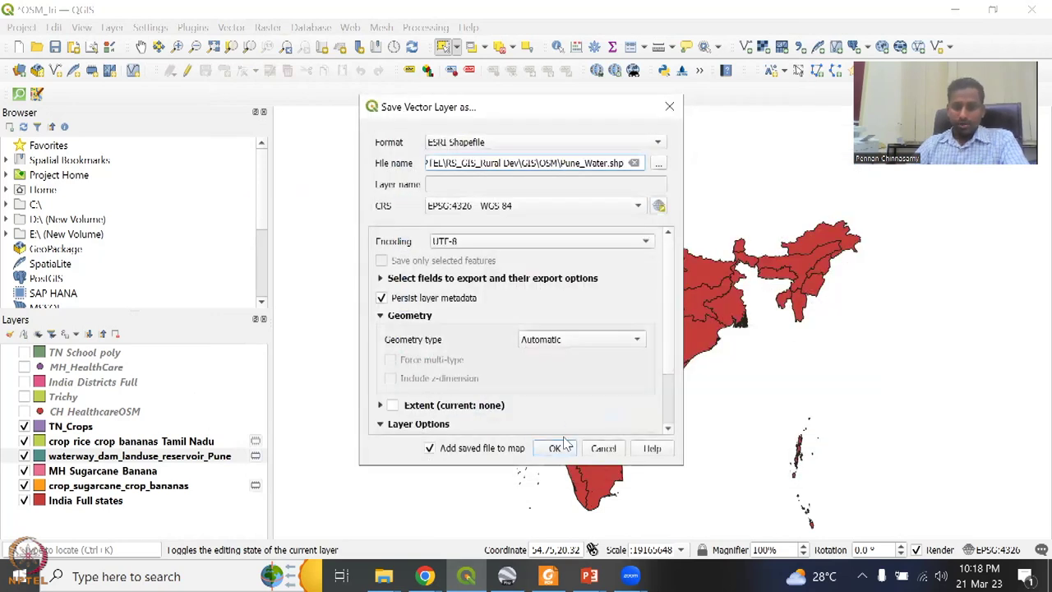
left_click(556, 448)
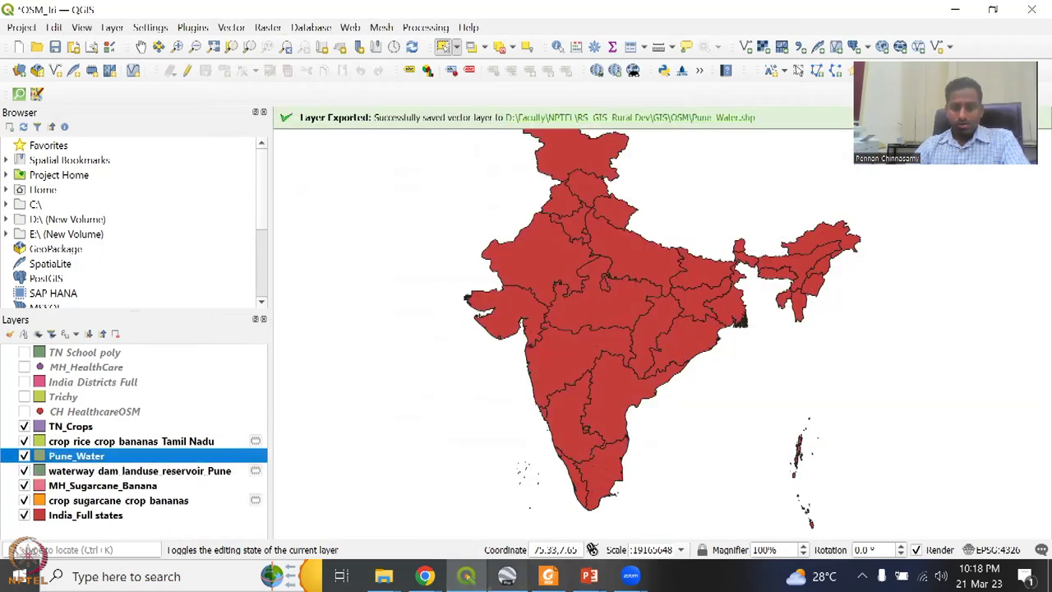
- Switch to Google Earth Pro and open Pune_Water.shp, applying a style template with the default settings
key("alt+Tab")
left_click(16, 27)
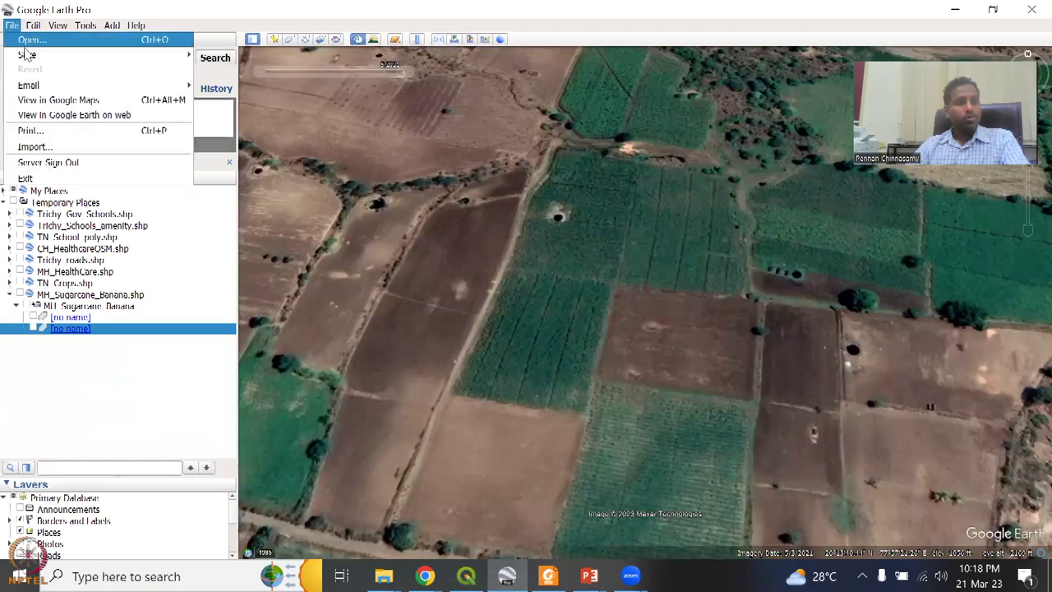
left_click(29, 38)
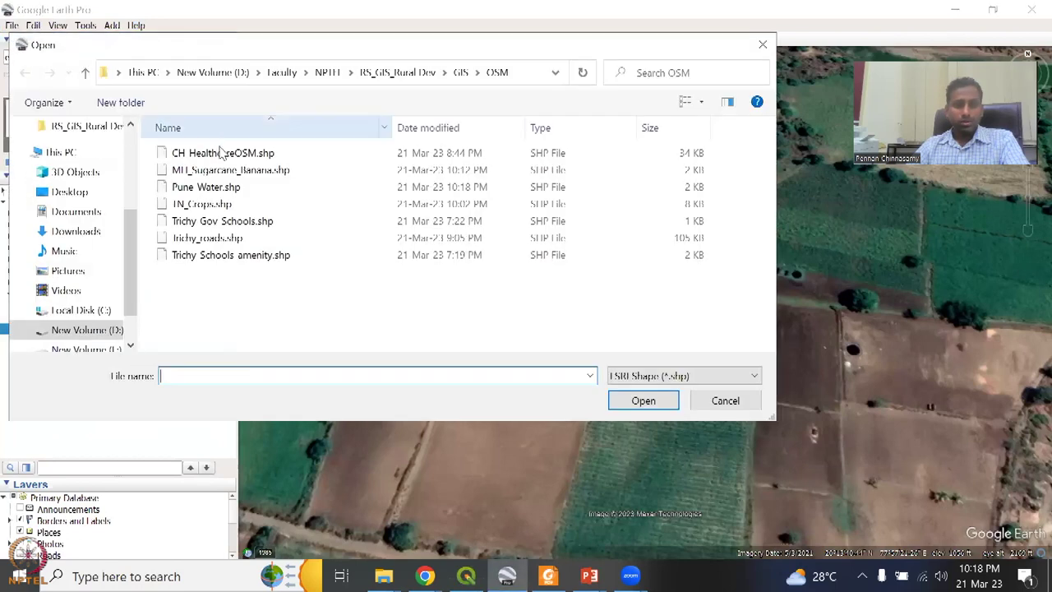
left_click(214, 188)
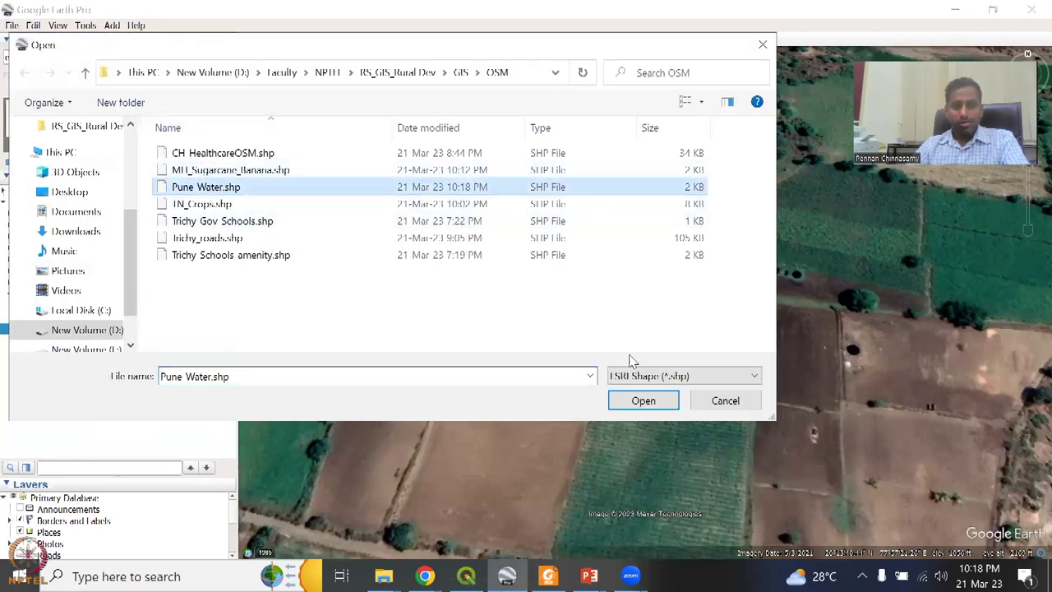
left_click(658, 400)
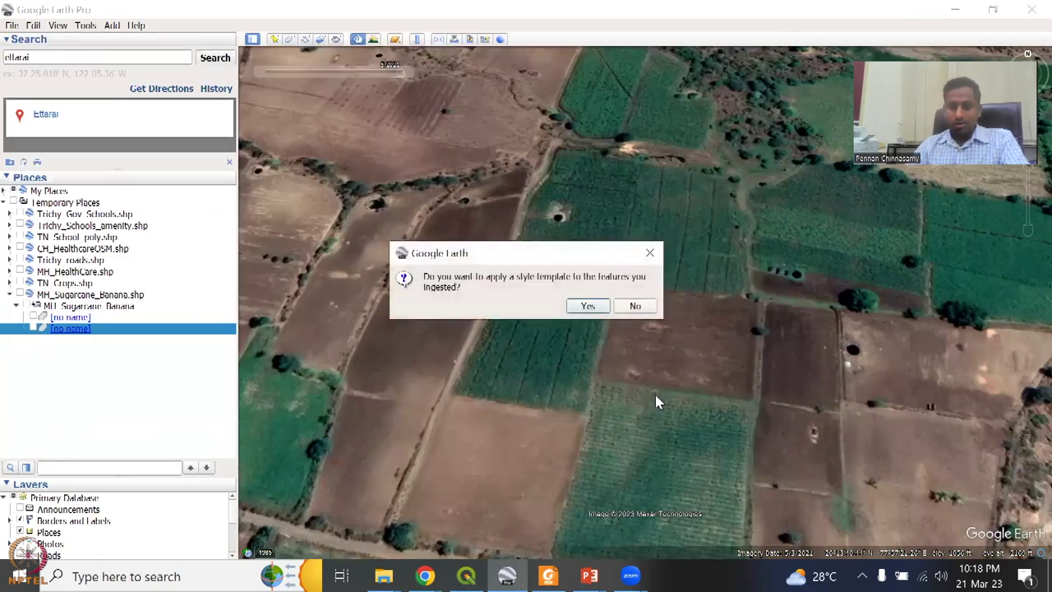
left_click(601, 305)
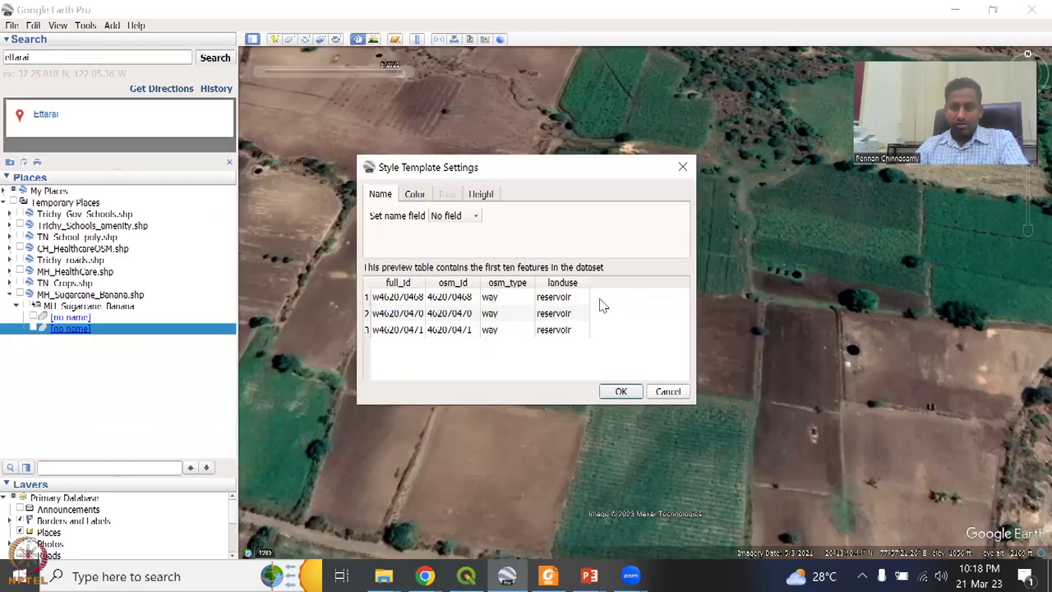
left_click(630, 394)
left_click(715, 390)
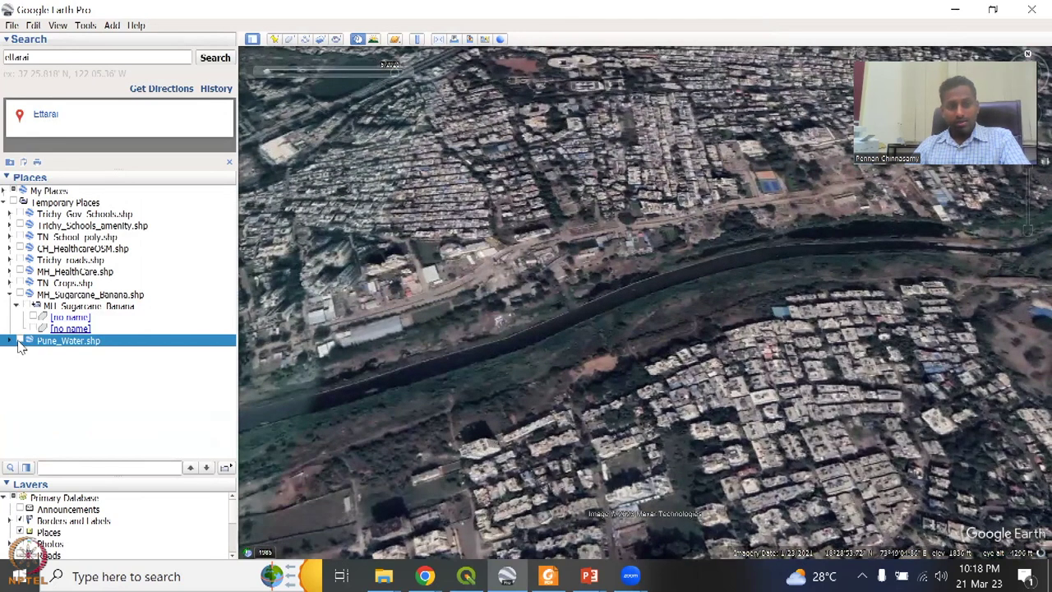
- Display the Pune_Water layer, expand its feature list and examine the attributes of the first two polygons
left_click(19, 340)
left_click(10, 342)
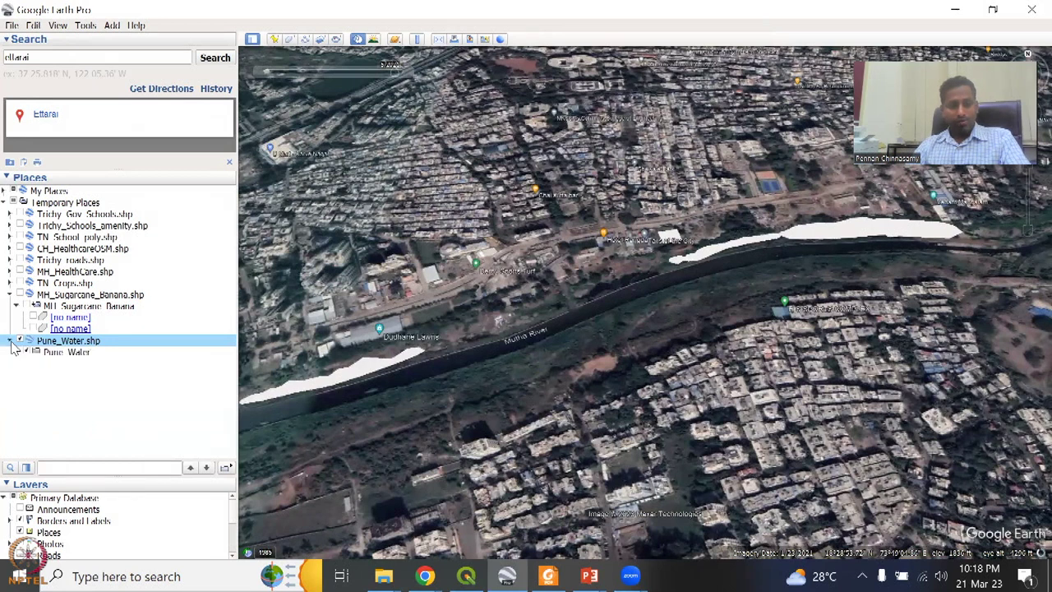
left_click(16, 351)
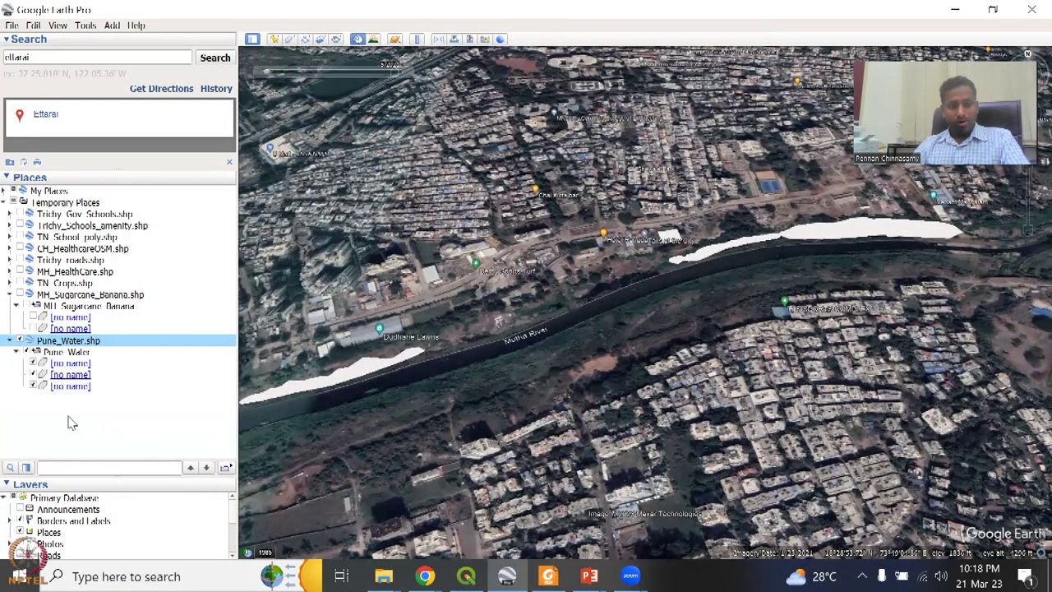
left_click(74, 364)
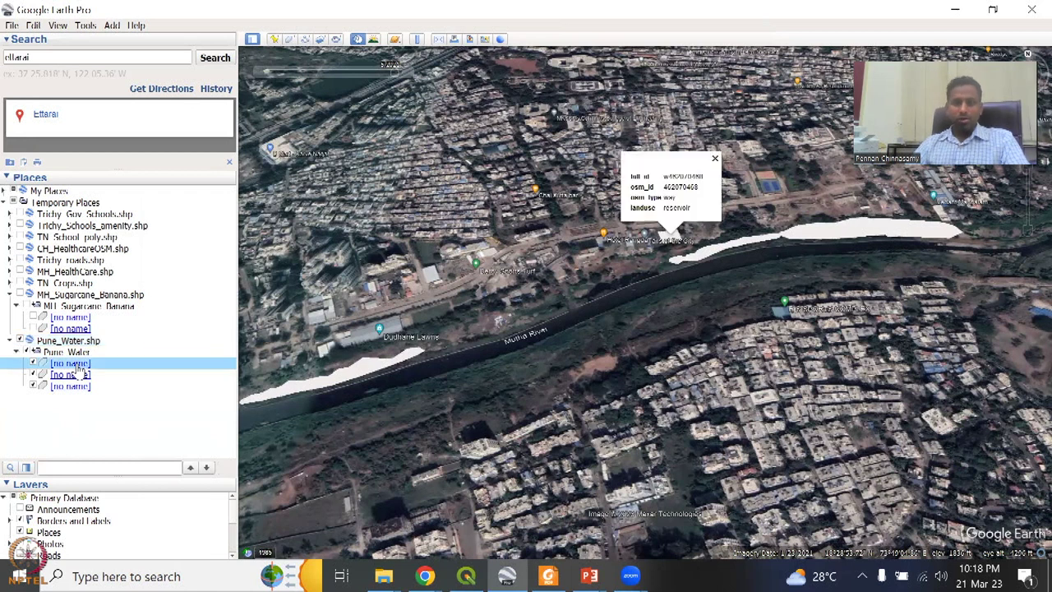
left_click(82, 375)
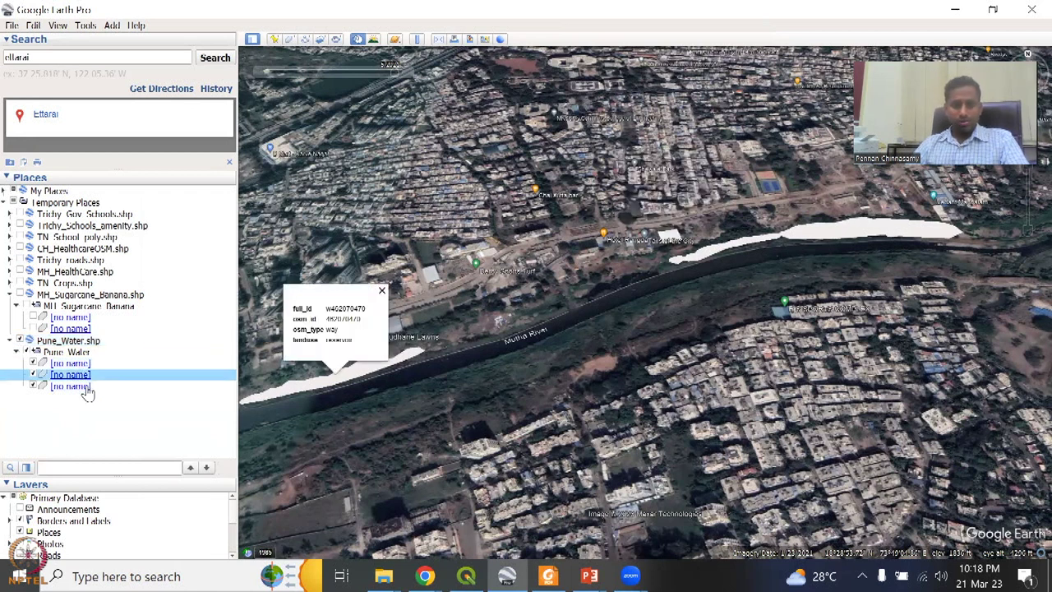
- Examine the attributes of the third Pune_Water polygon and its outline beside the Mutha River up close
left_click(84, 387)
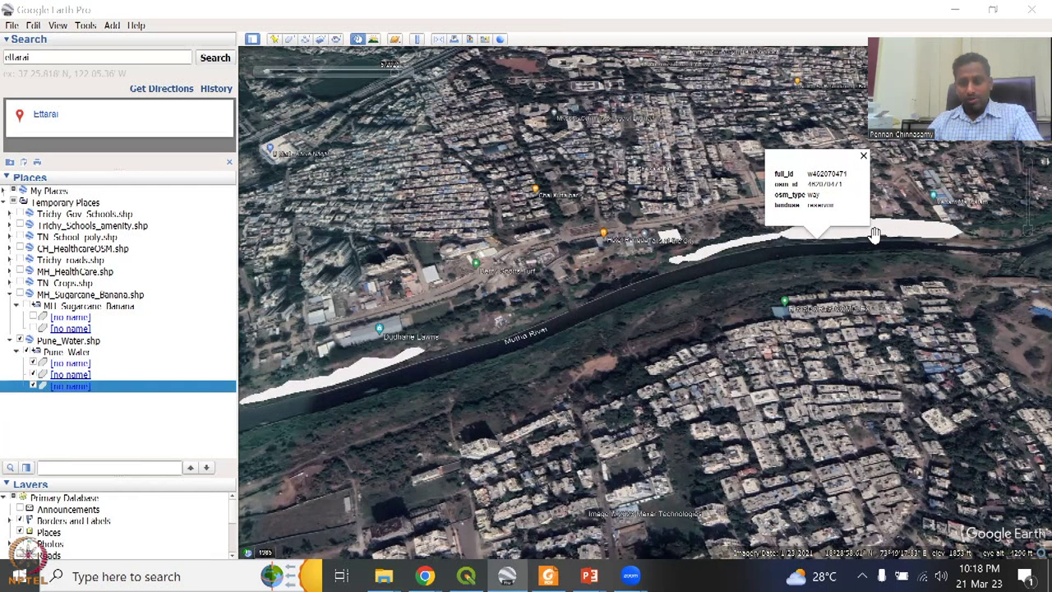
scroll(874, 234, "up", 2)
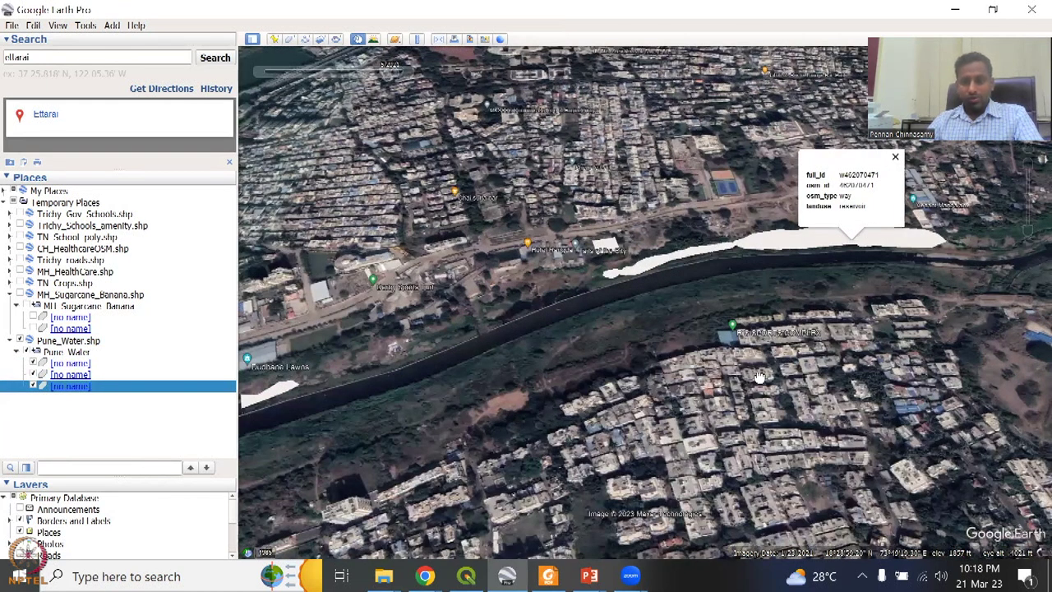
scroll(814, 379, "up", 3)
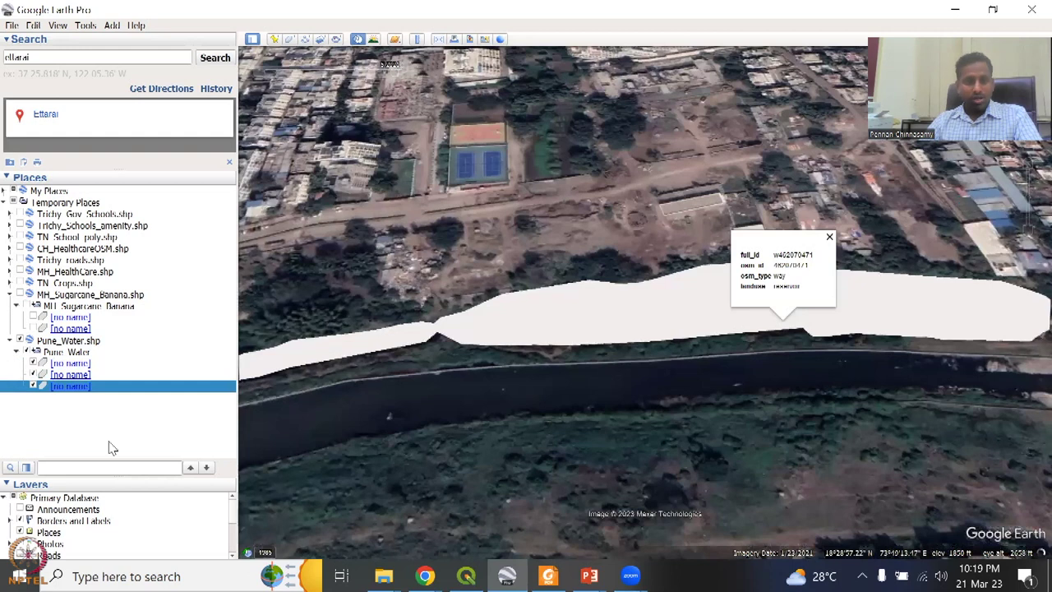
- Hide the three Pune_Water polygons and inspect the water bodies beneath them along the Mutha River
left_click(32, 385)
left_click(32, 374)
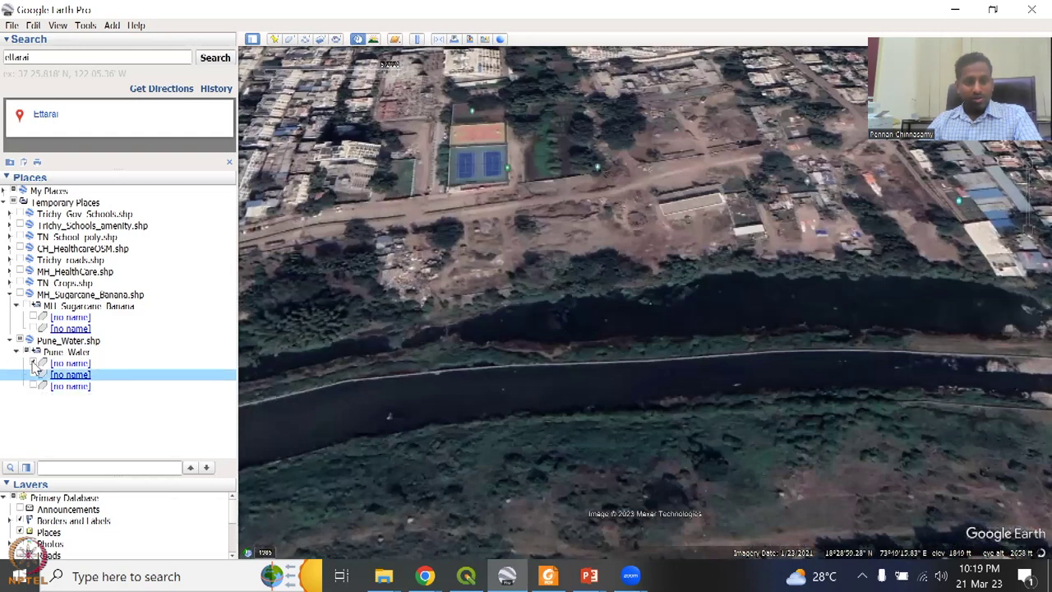
double_click(197, 366)
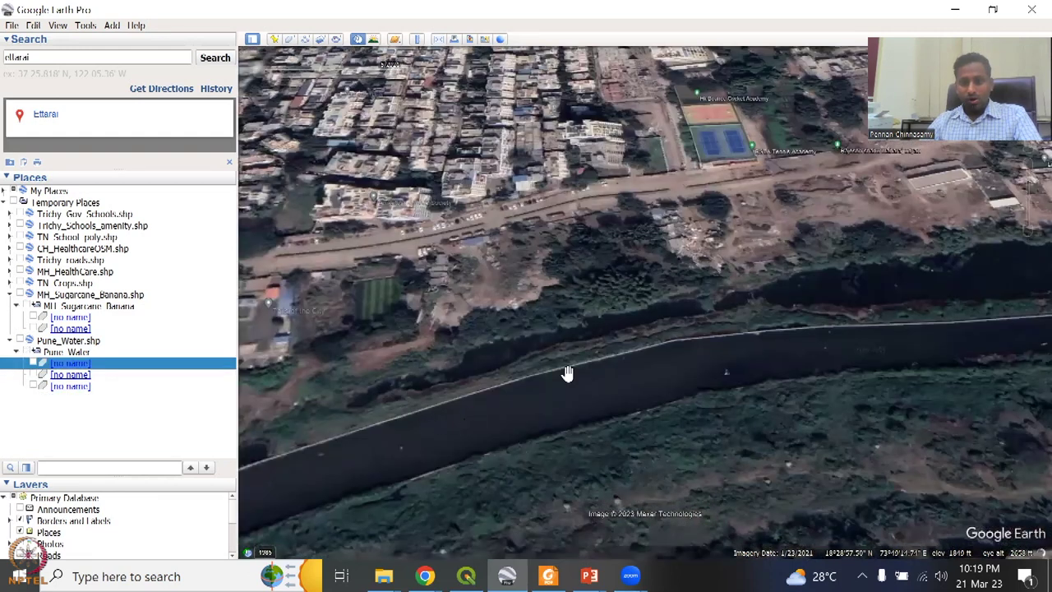
left_click_drag(927, 322, 426, 403)
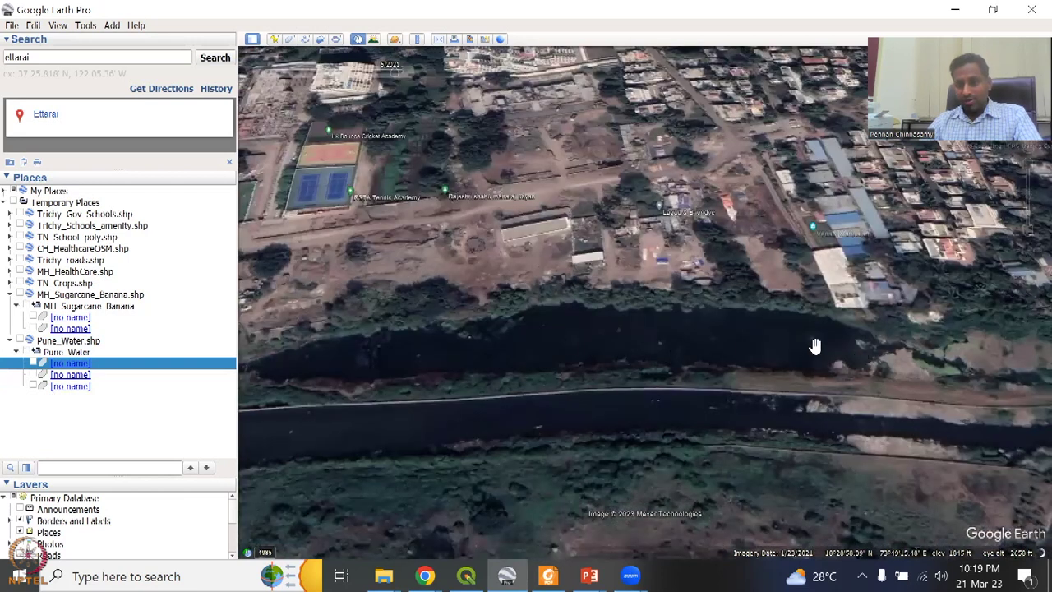
left_click_drag(499, 397, 597, 393)
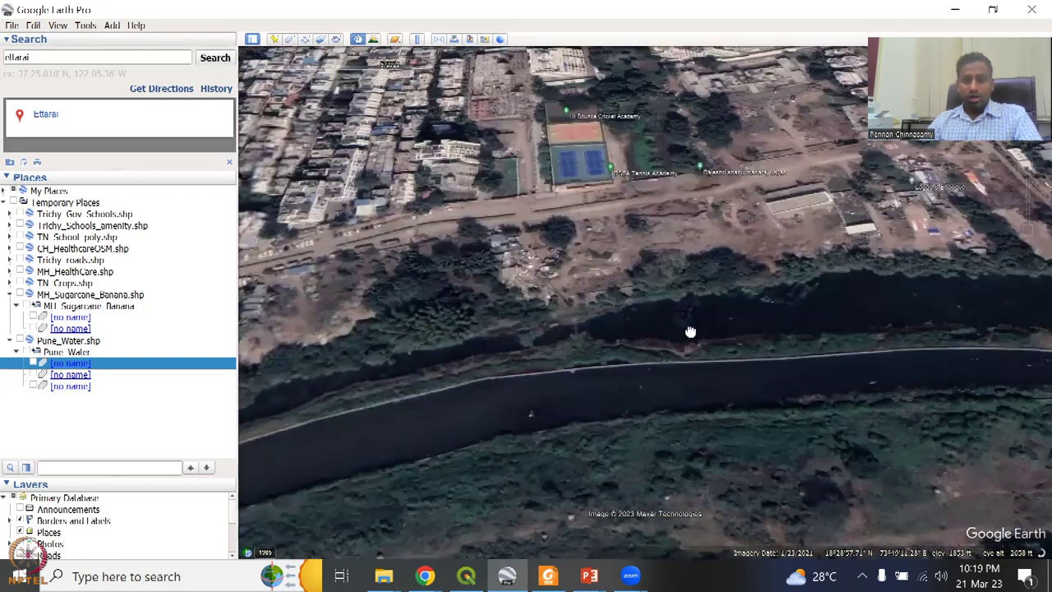
left_click_drag(691, 332, 463, 387)
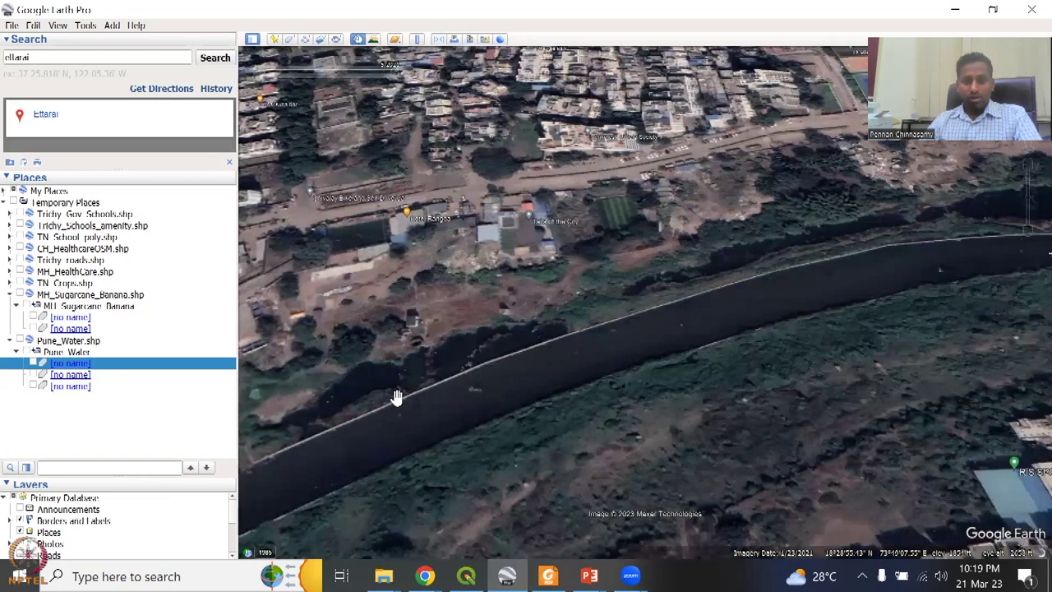
left_click_drag(581, 334, 667, 291)
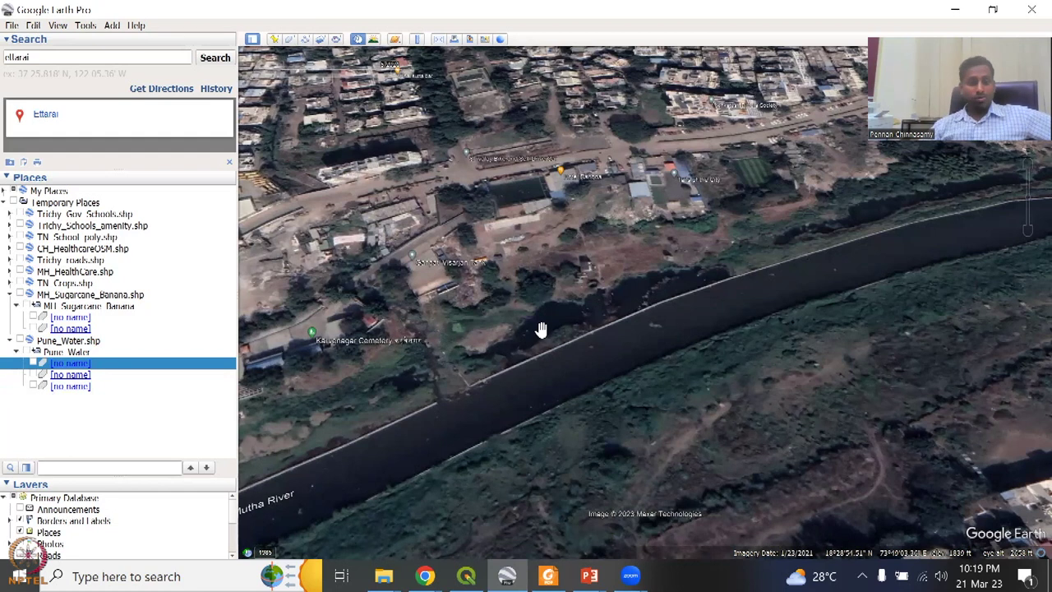
- Redisplay the Pune_Water layer, then hide it to compare the four-sided polygon near the road with the imagery beneath
left_click(25, 351)
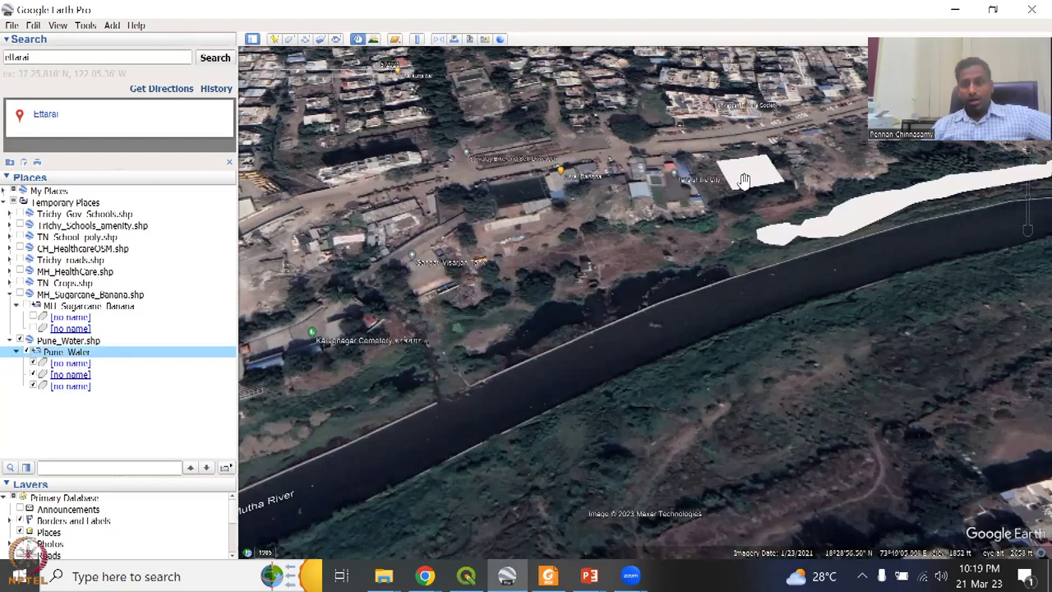
scroll(694, 283, "up", 2)
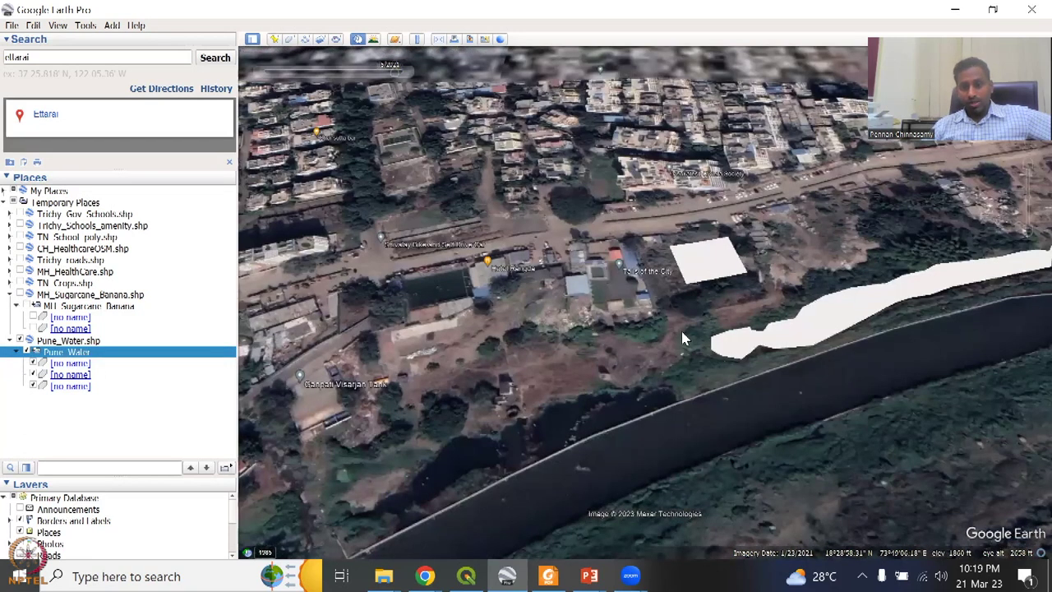
scroll(682, 338, "up", 2)
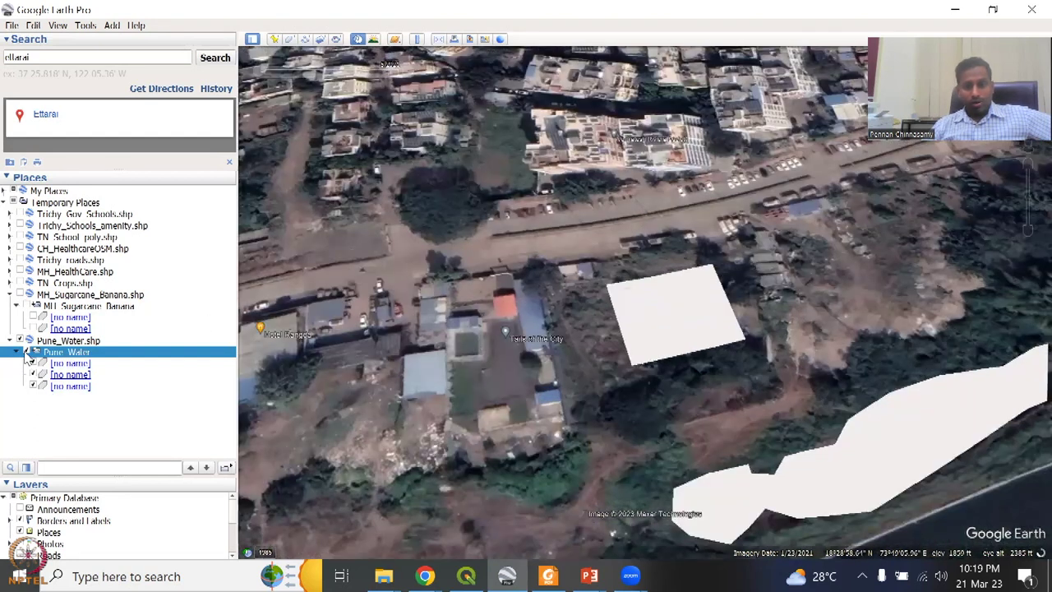
left_click(34, 352)
scroll(659, 297, "up", 2)
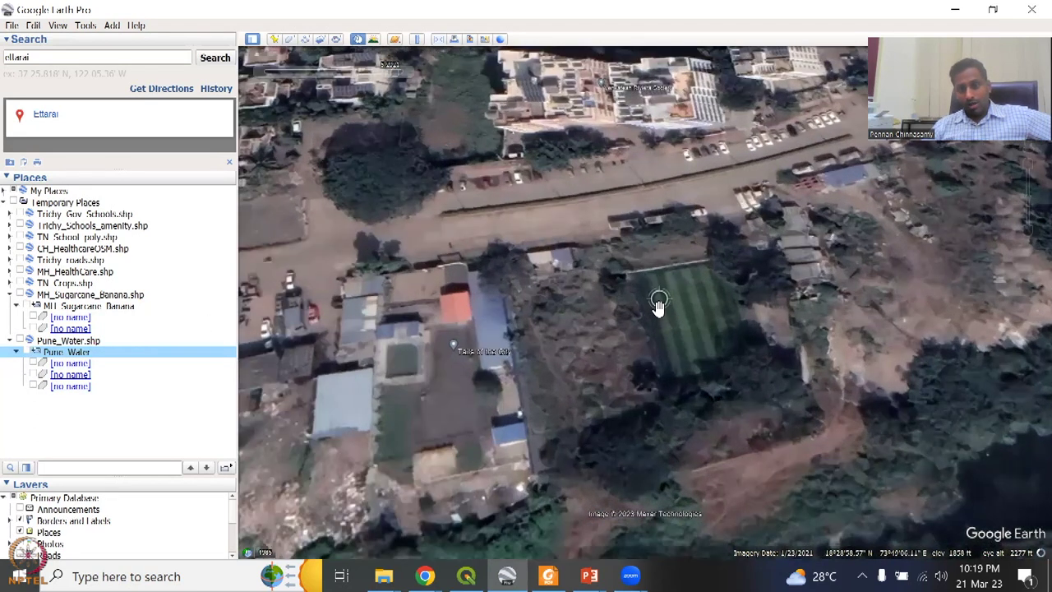
scroll(463, 176, "up", 2)
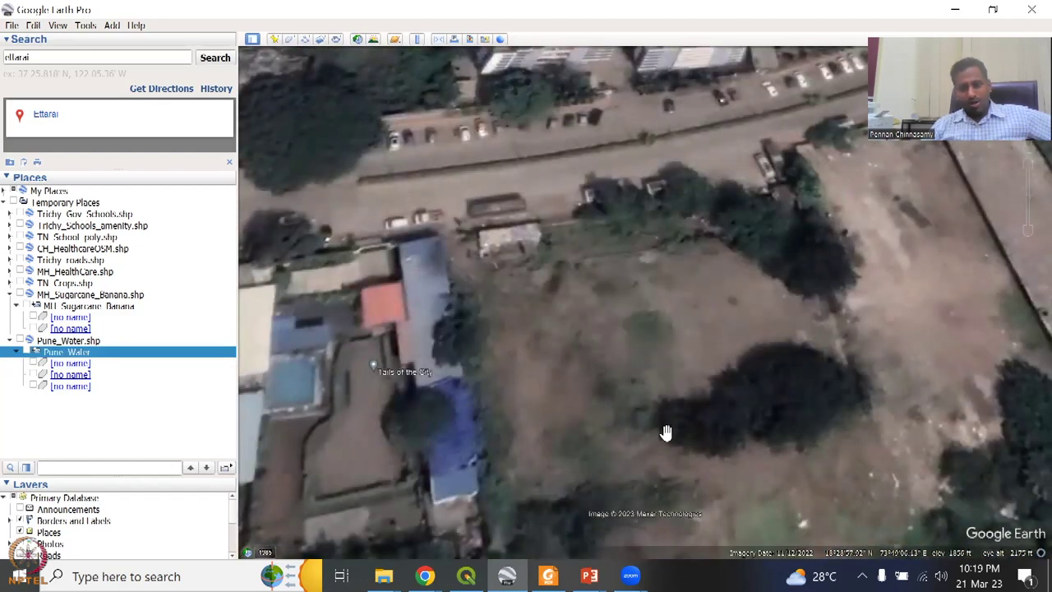
- Examine the plot in historical imagery from 12/1985 forward to 9/2008, then return to the current imagery
left_click_drag(655, 406, 557, 337)
left_click(357, 39)
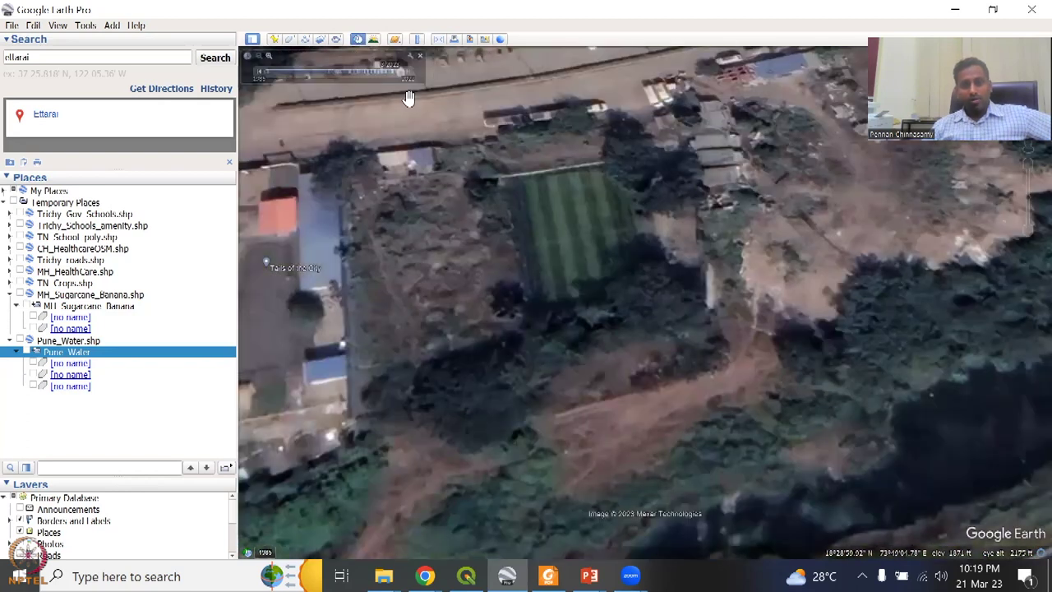
left_click_drag(406, 81, 270, 72)
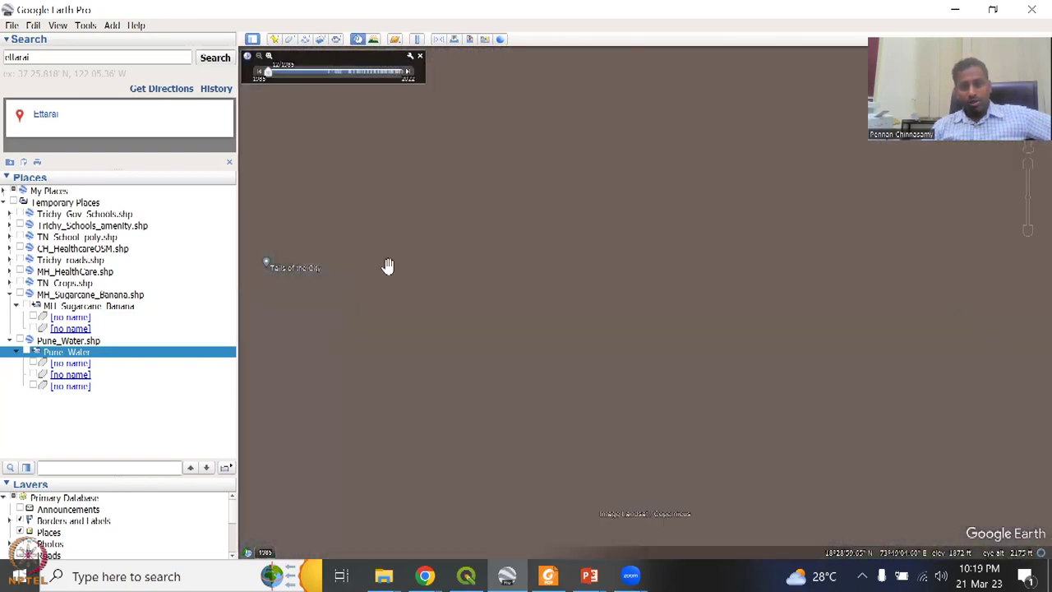
left_click(410, 74)
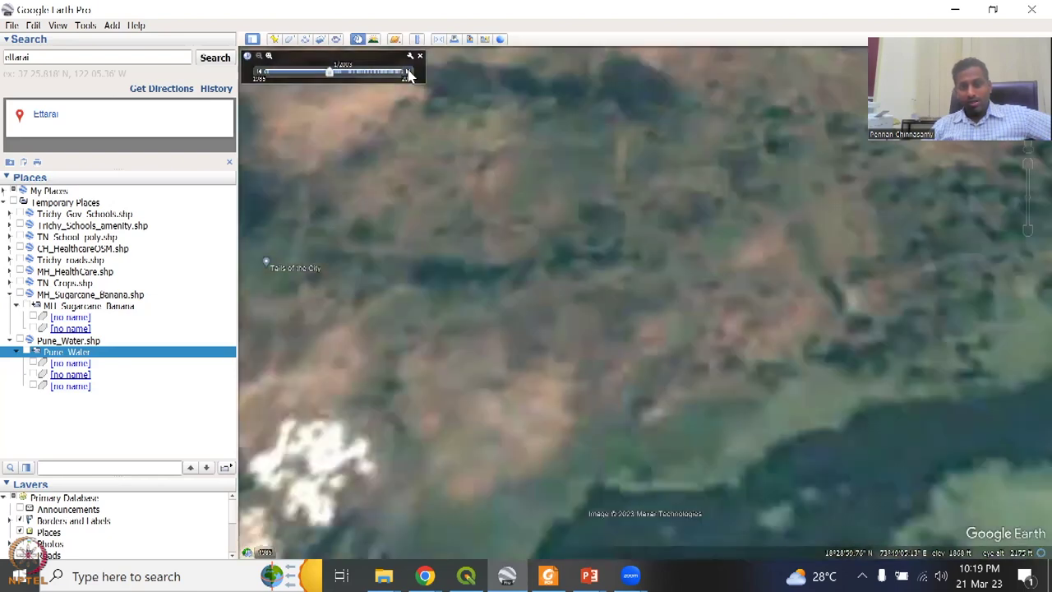
left_click(410, 75)
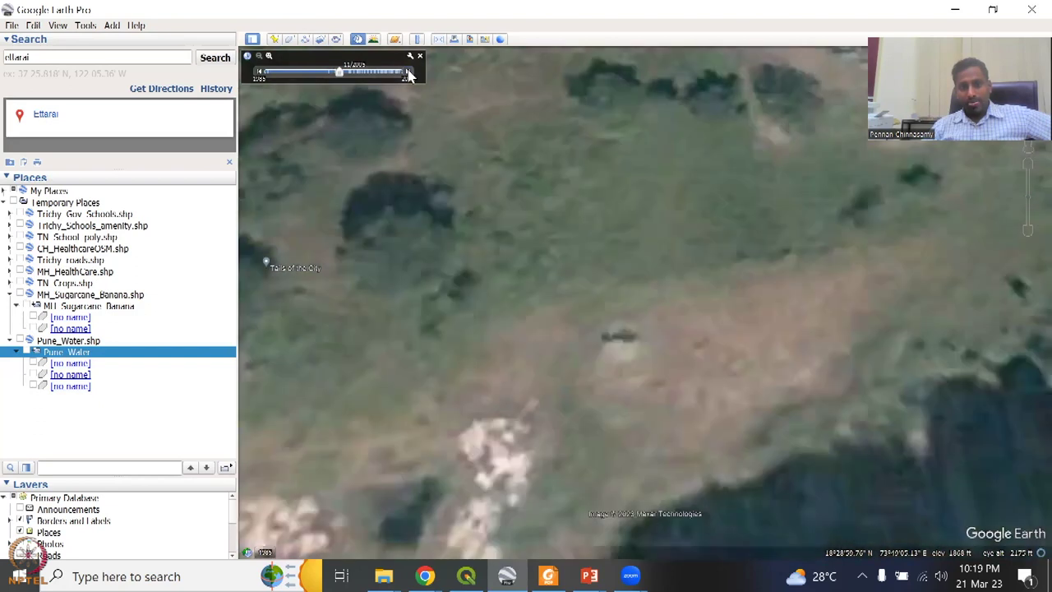
left_click(409, 75)
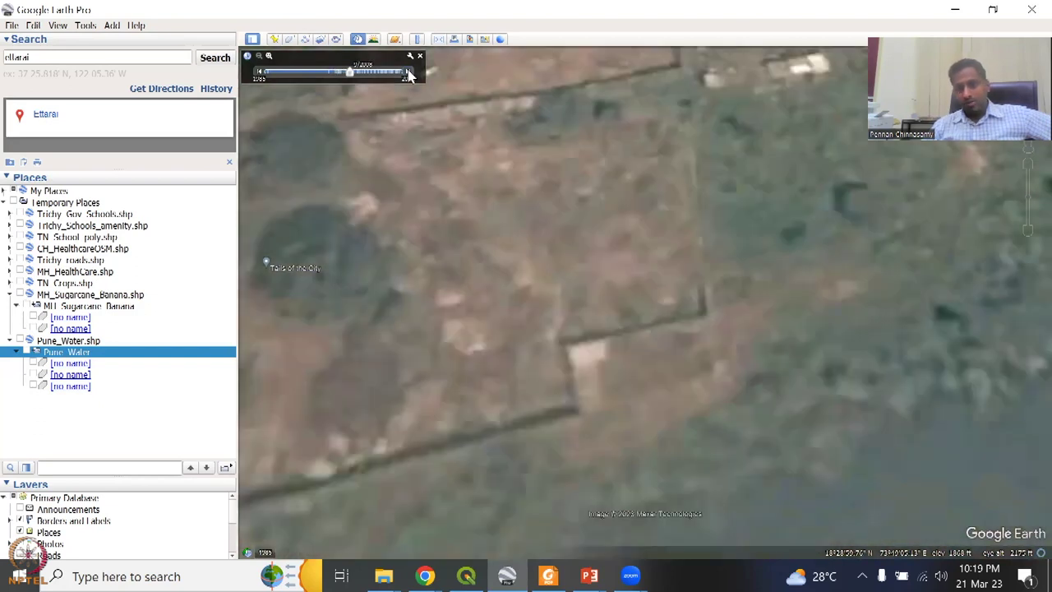
left_click(419, 58)
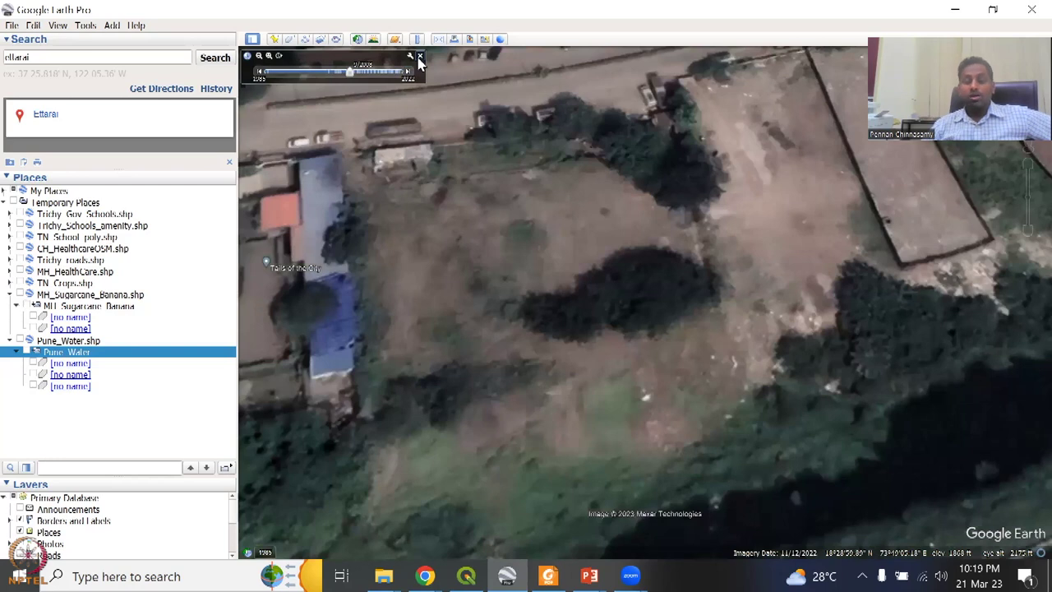
left_click(420, 58)
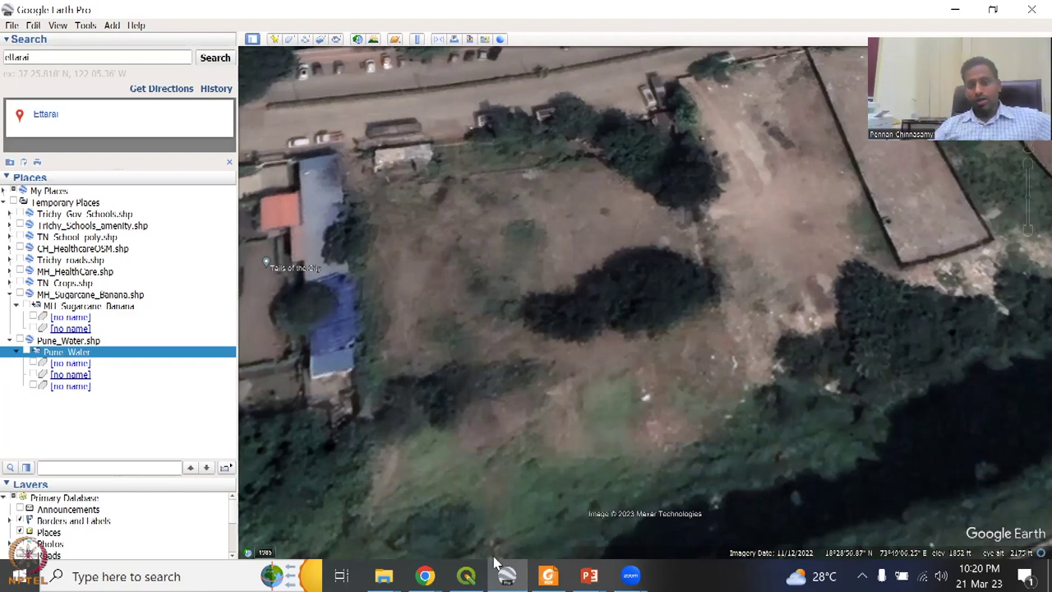
- Switch to QGIS, select the Pune_Water layer and save the project
left_click(466, 576)
left_click(77, 455)
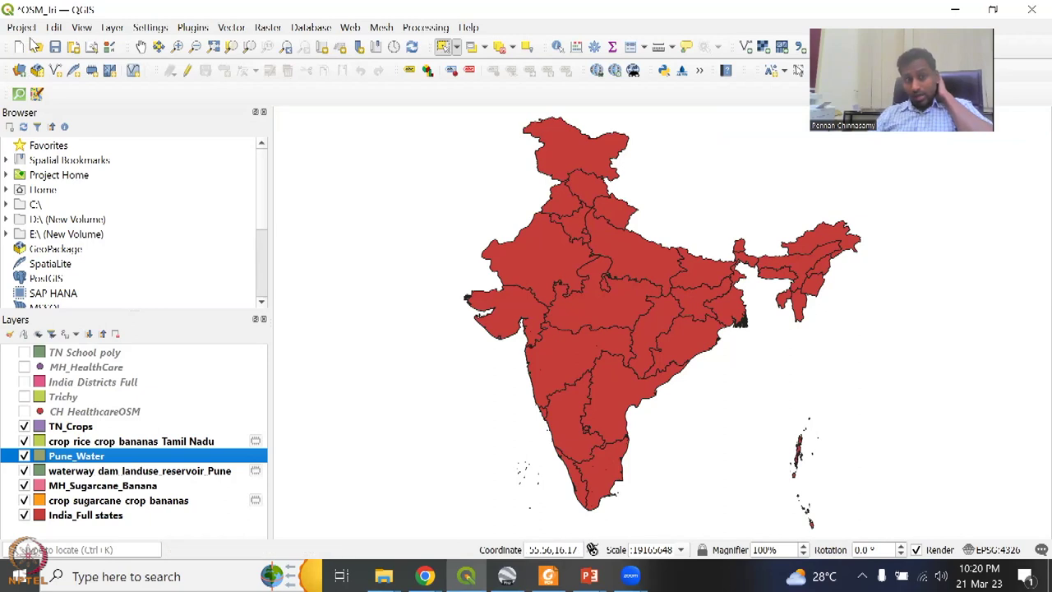
left_click(56, 48)
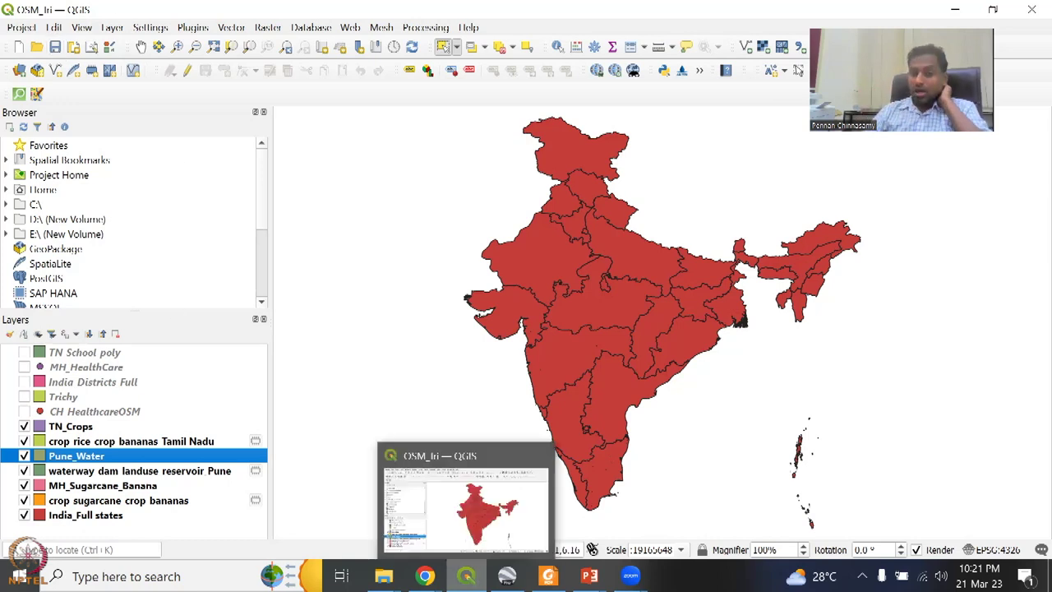
- Open a QuickOSM quick query and search the presets for "ration"
left_click(230, 27)
mouse_move(259, 134)
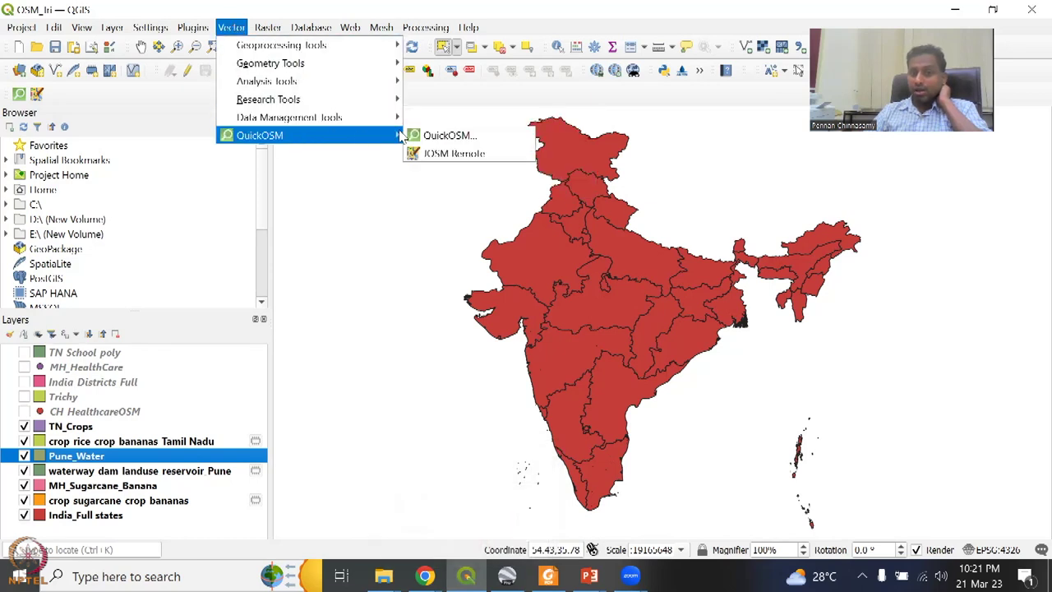
left_click(447, 136)
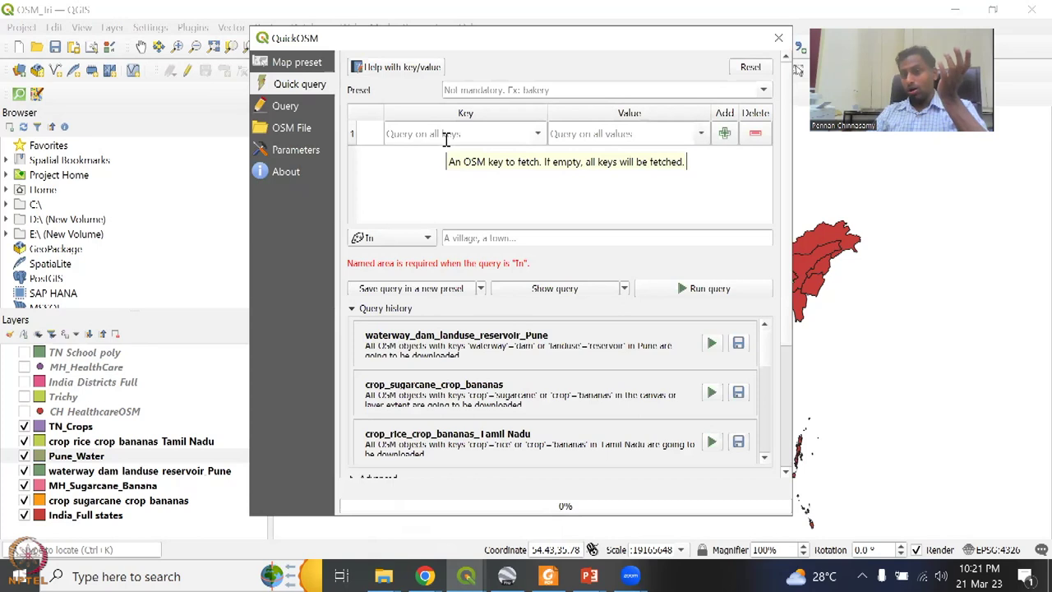
left_click(510, 87)
left_click(511, 90)
type("ration")
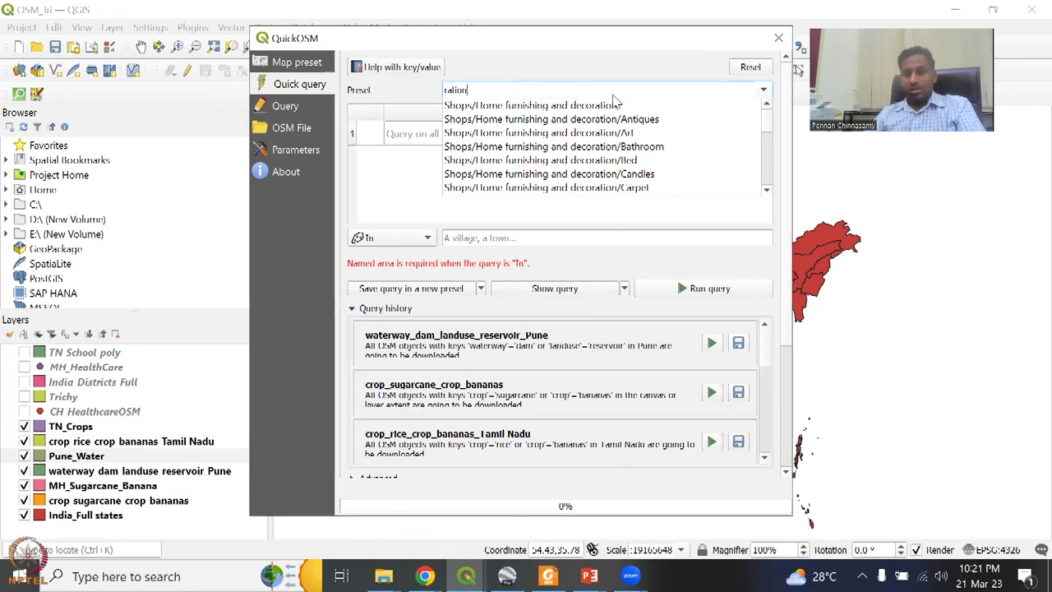
scroll(637, 169, "down", 3)
scroll(638, 177, "down", 2)
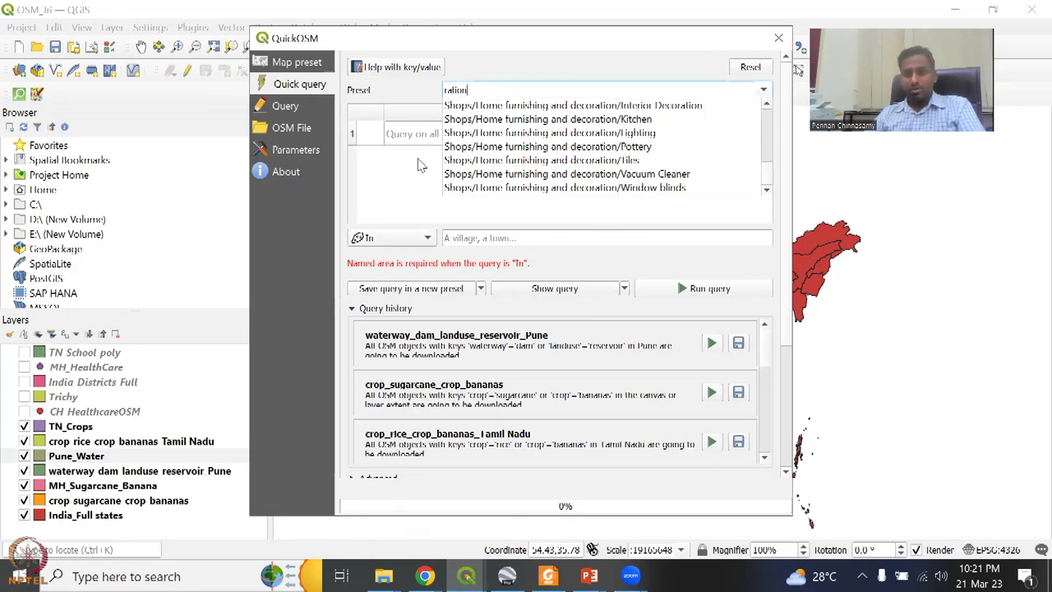
left_click(401, 189)
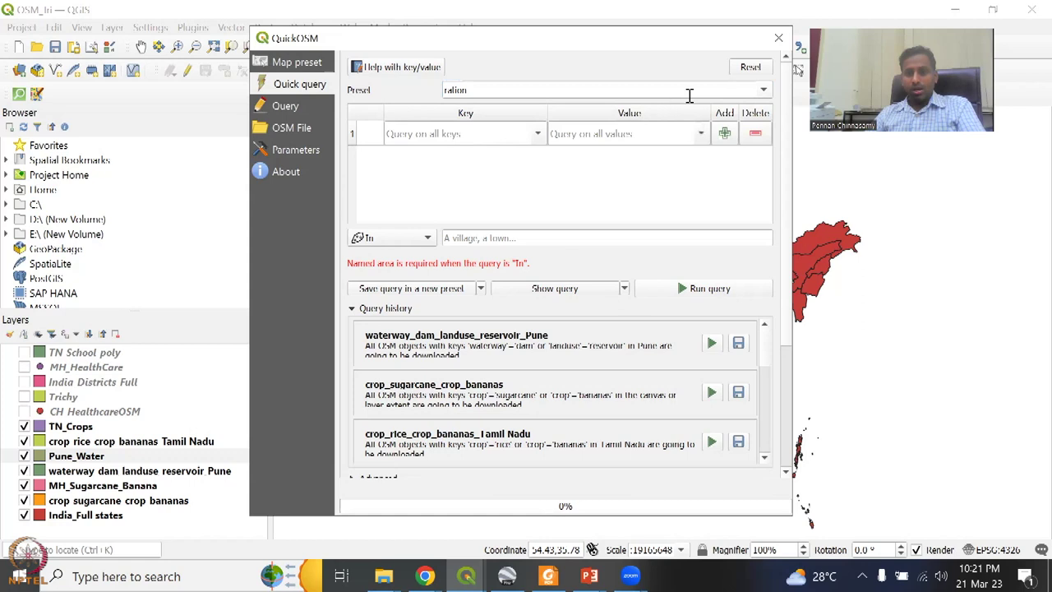
- Reset the quick query, set the key to government and try a value starting with "ra"
left_click(751, 69)
left_click(538, 135)
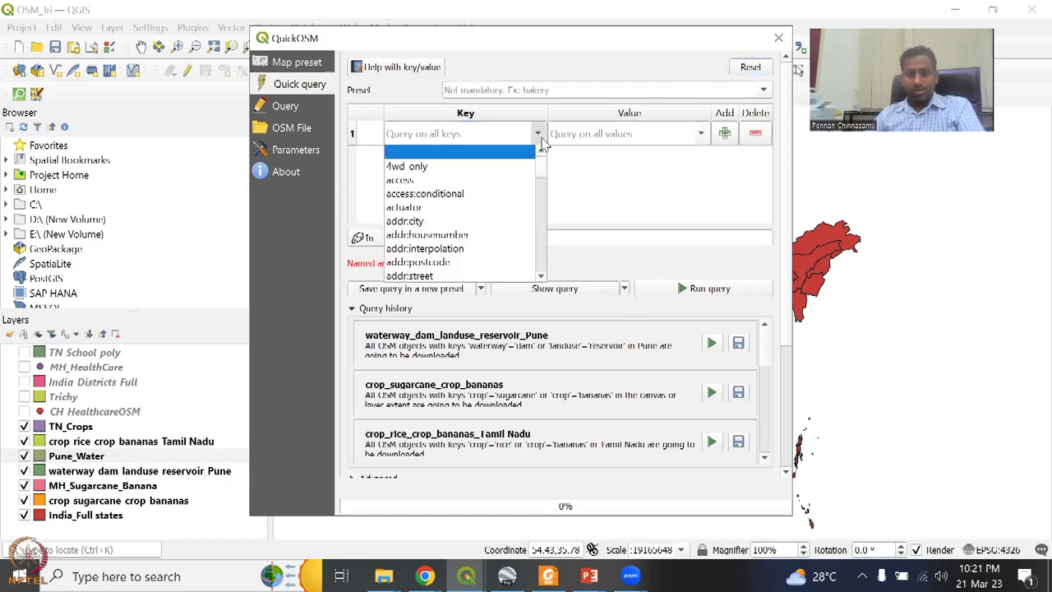
key("g")
key("o")
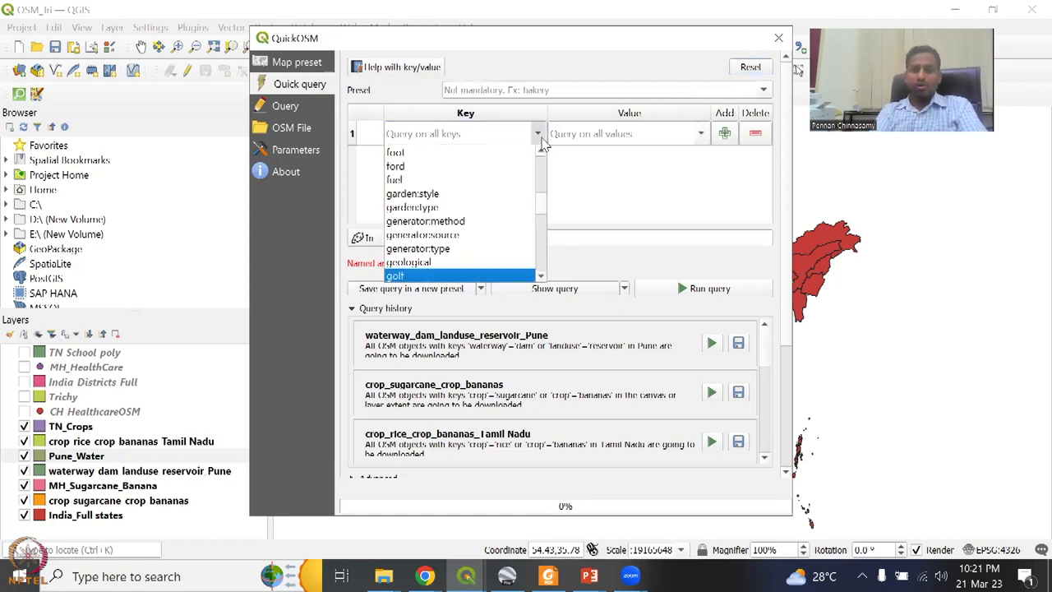
key("v")
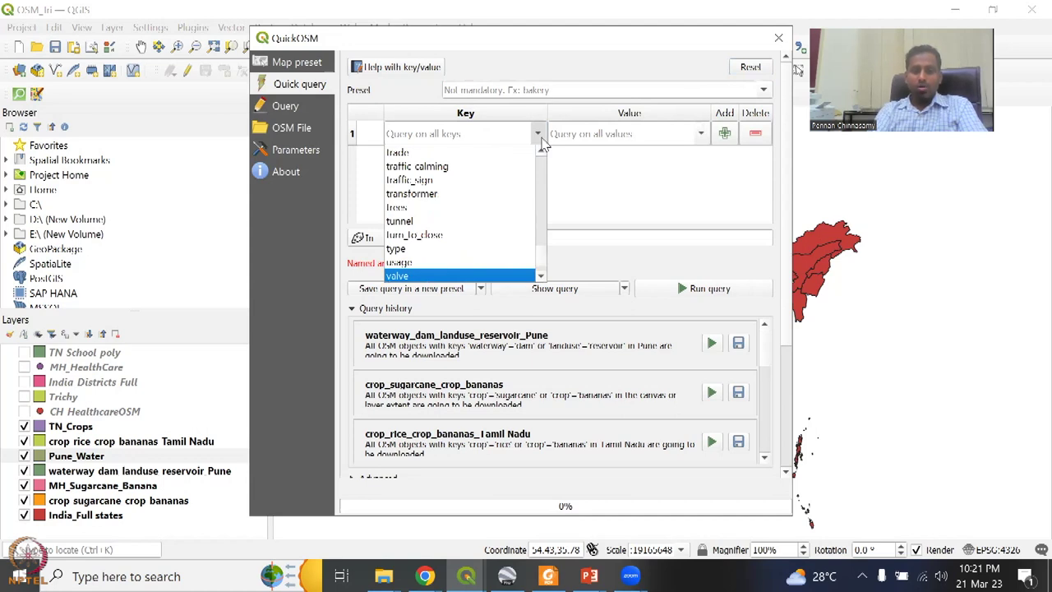
key("g")
key("o")
key("v")
key("Return")
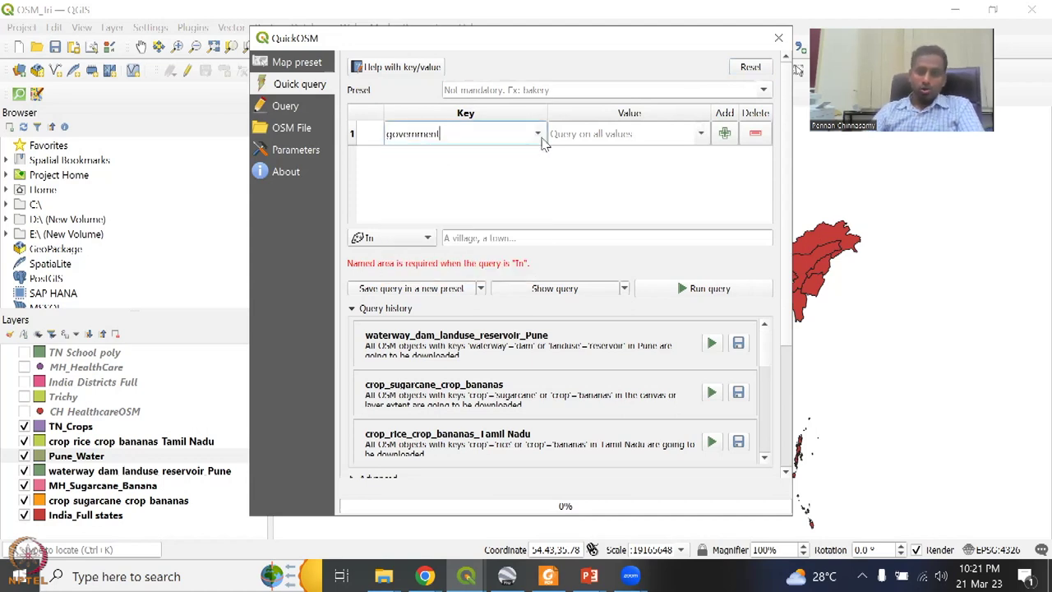
left_click(593, 133)
type("ra")
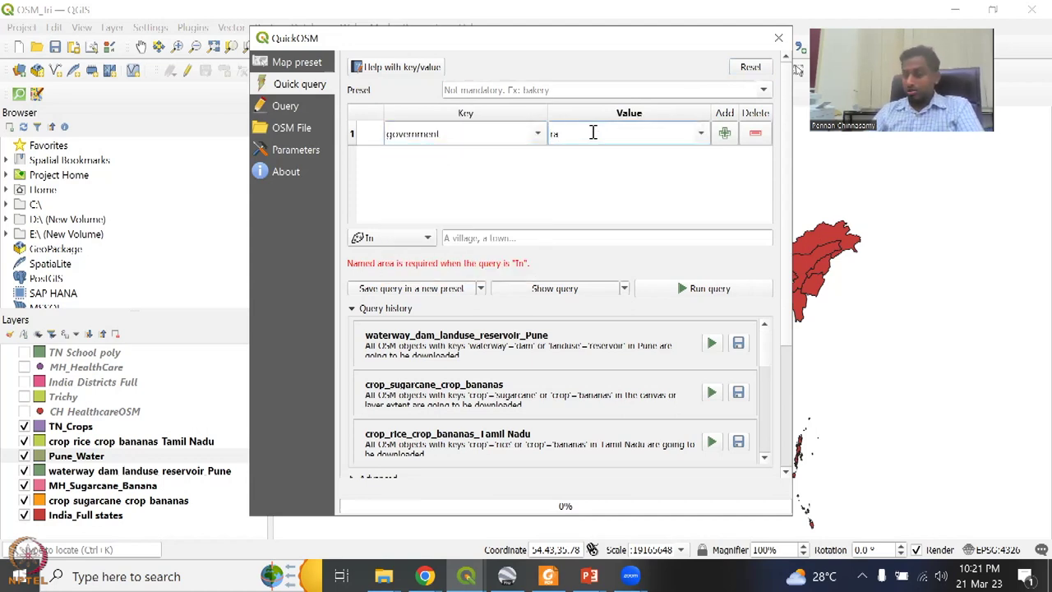
- Try food as the key with a value starting with "ra", clear the value and close the QuickOSM dialog
left_click(538, 134)
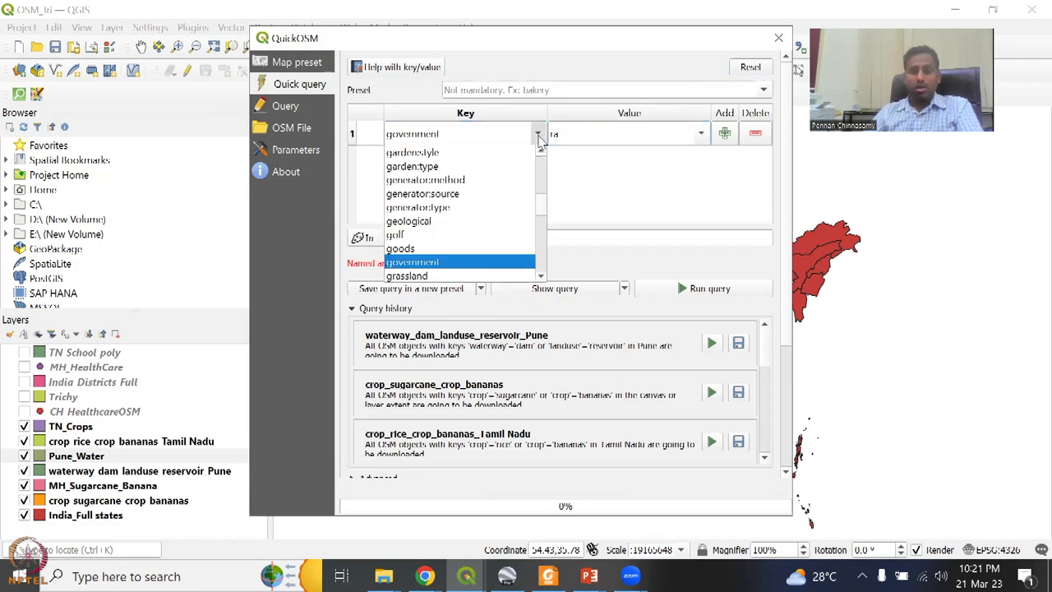
left_click(496, 133)
double_click(495, 133)
type("food")
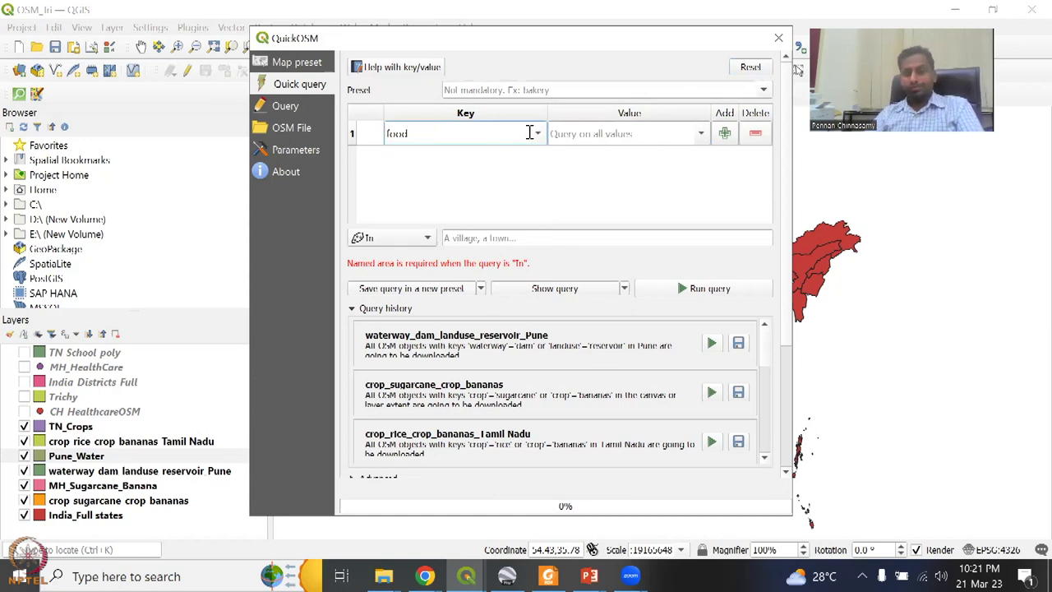
left_click(538, 134)
left_click(537, 134)
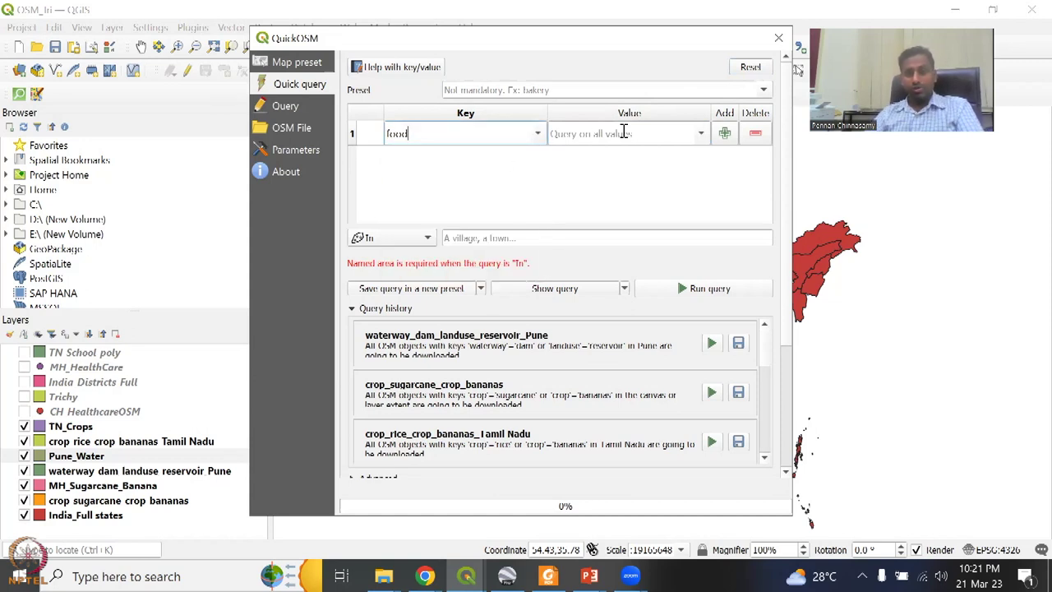
left_click(567, 134)
type("ral")
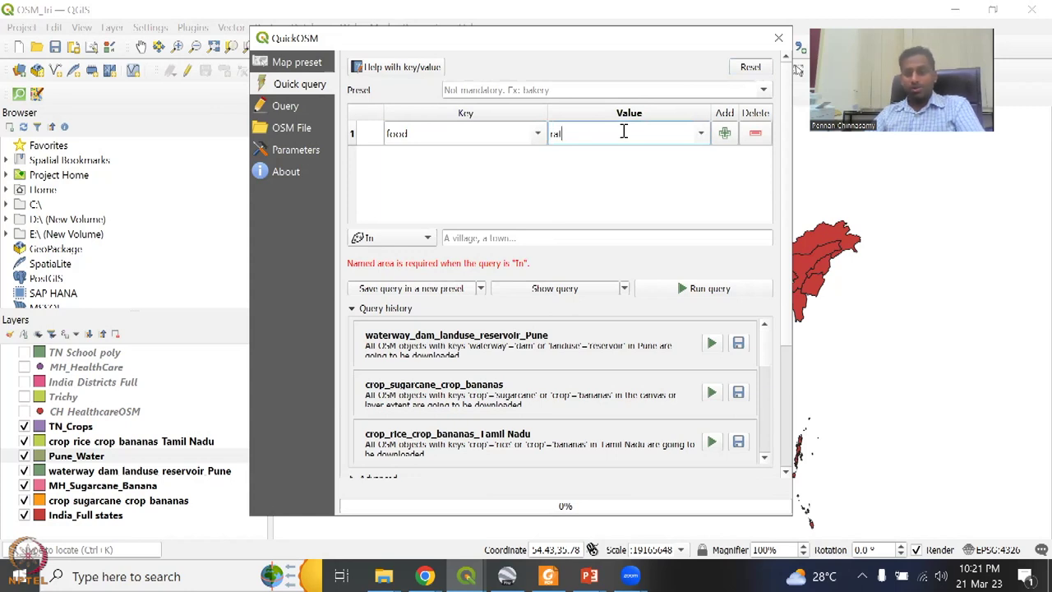
key("BackSpace")
key("BackSpace")
key("BackSpace")
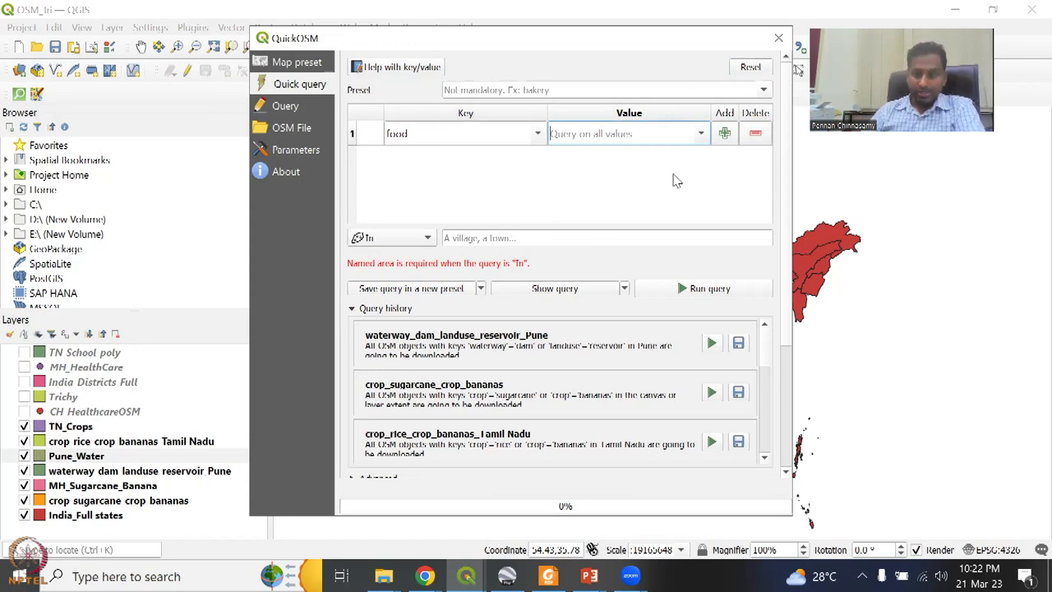
left_click(779, 38)
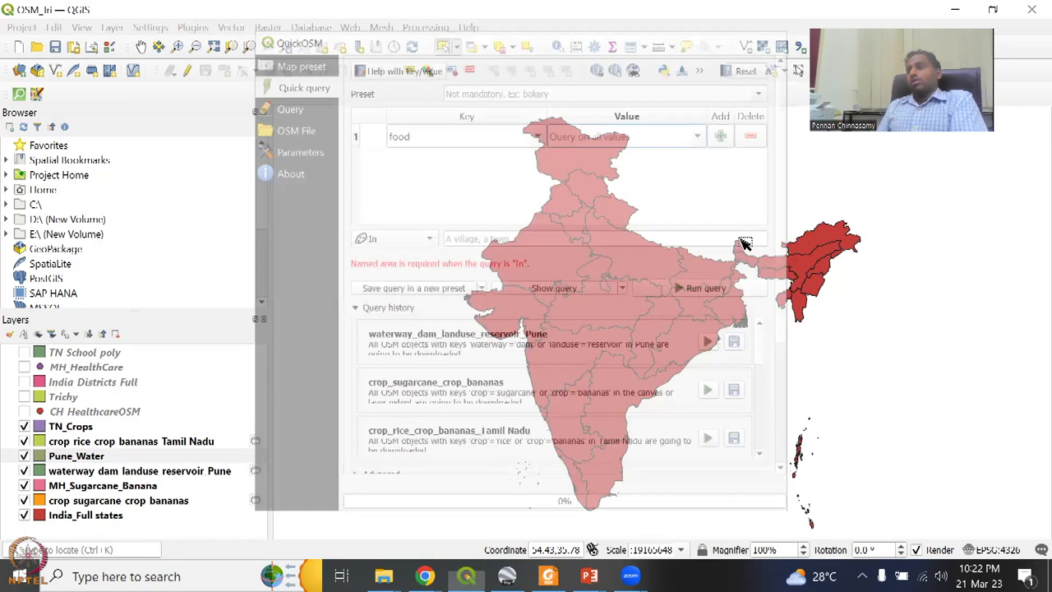